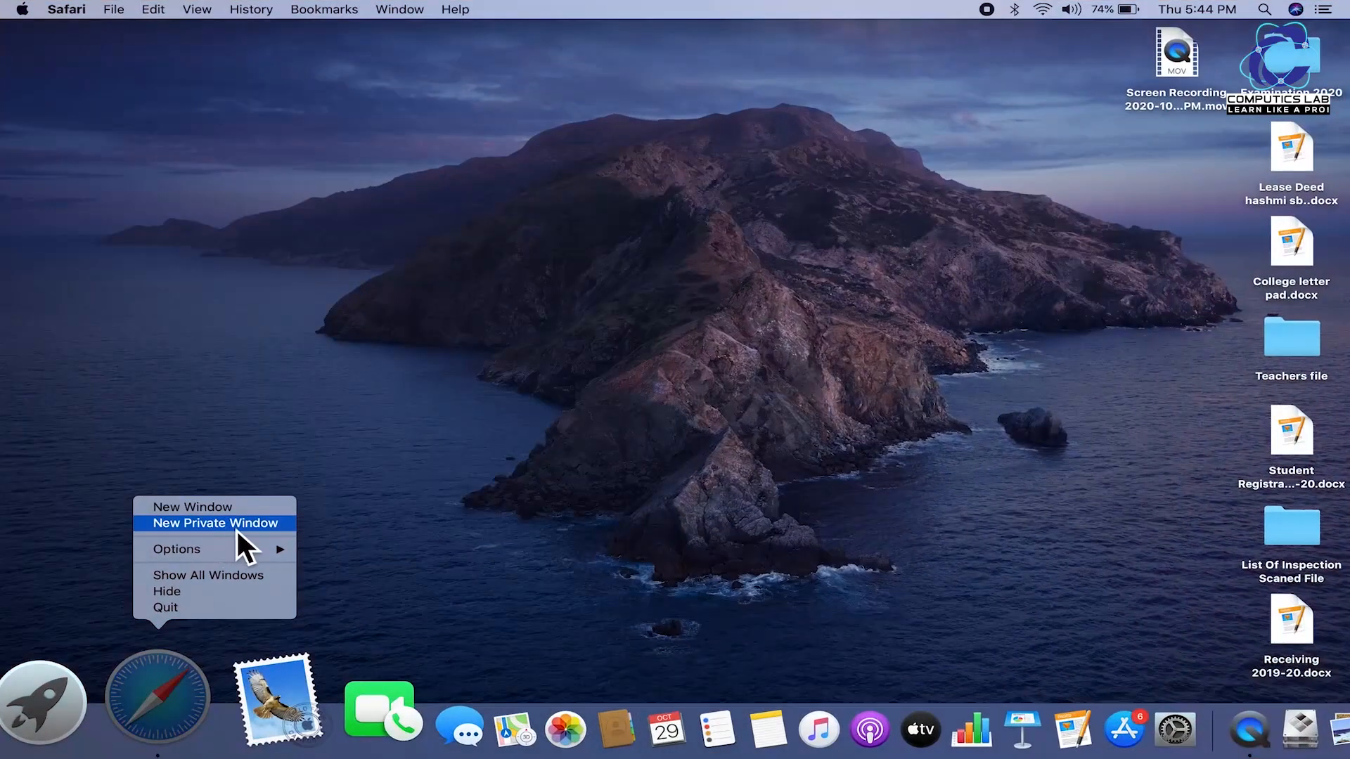
- Open a private Safari window and search Google for "windows 10 iso download"
{"action": "left_click", "coordinate": [256, 524]}
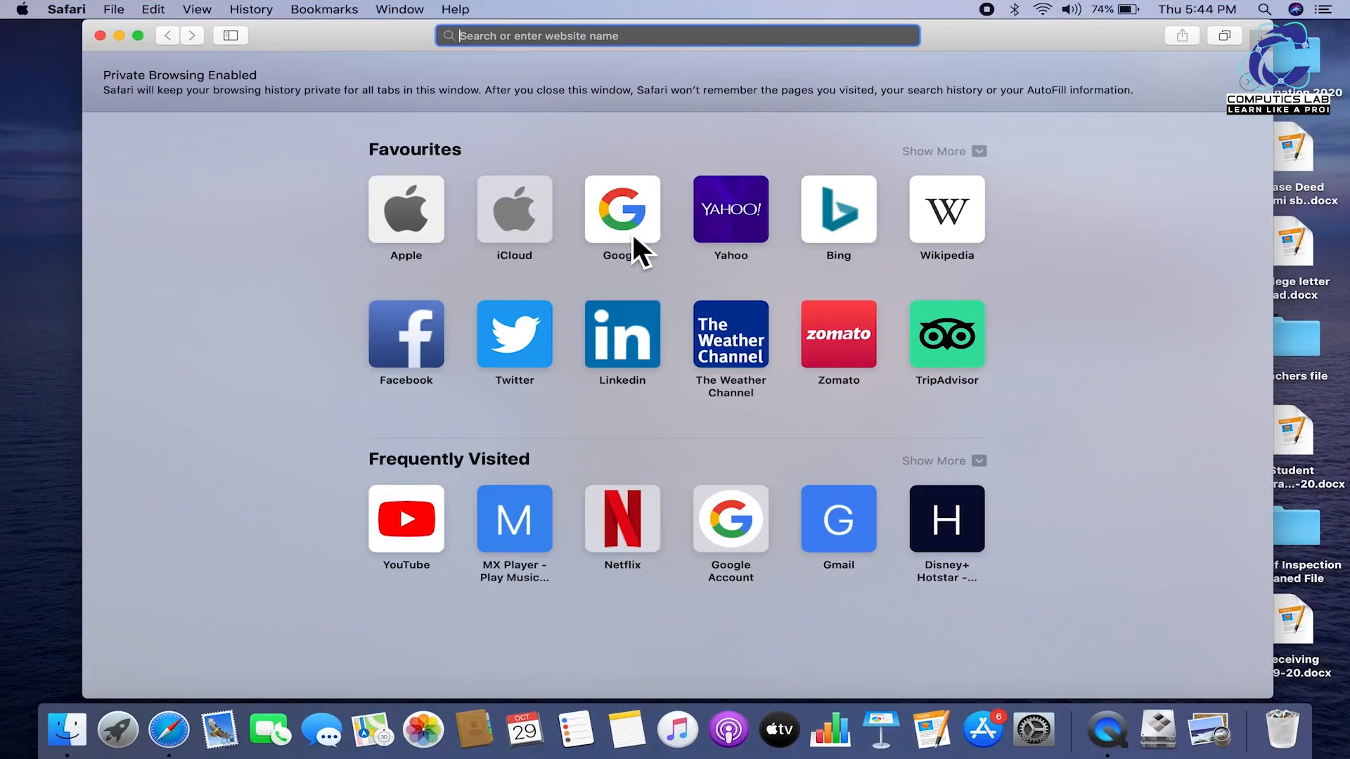
{"action": "left_click", "coordinate": [632, 217]}
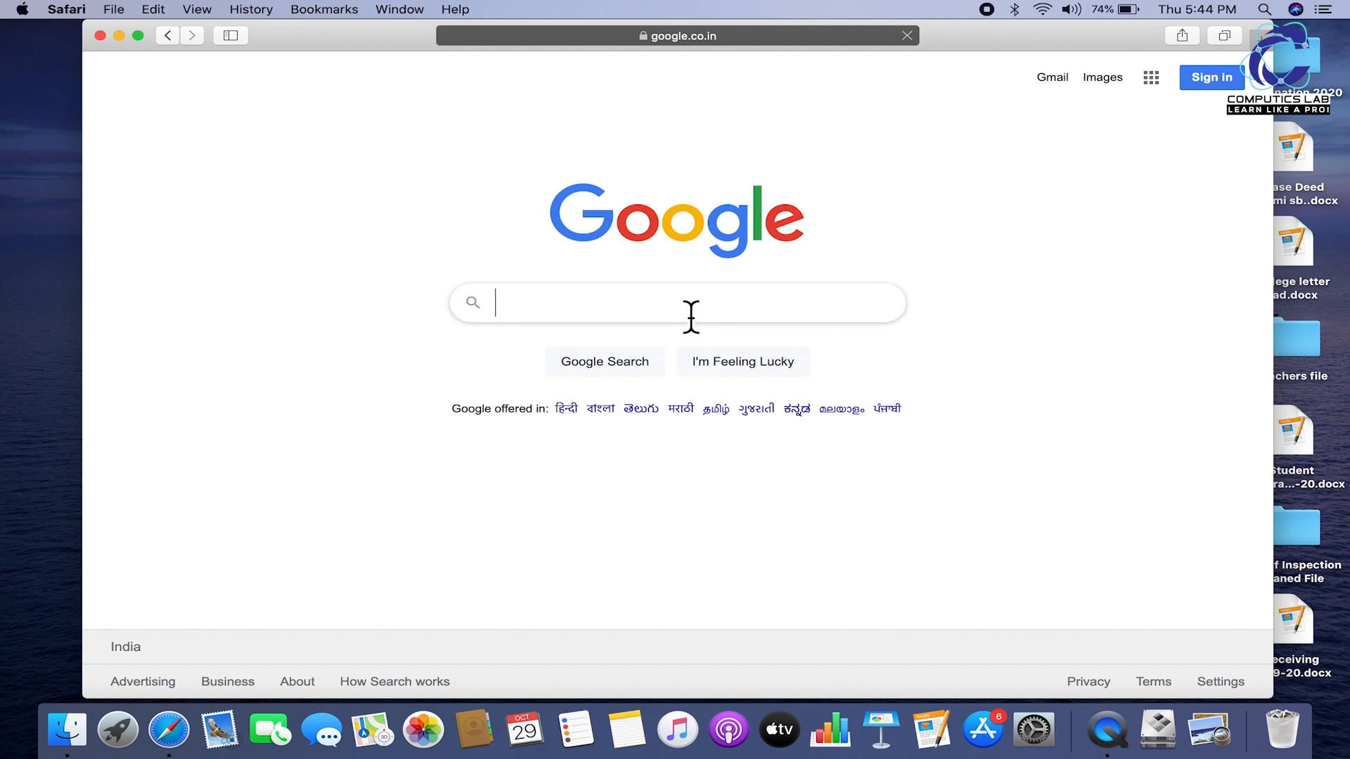
{"action": "type", "text": "windows 10 "}
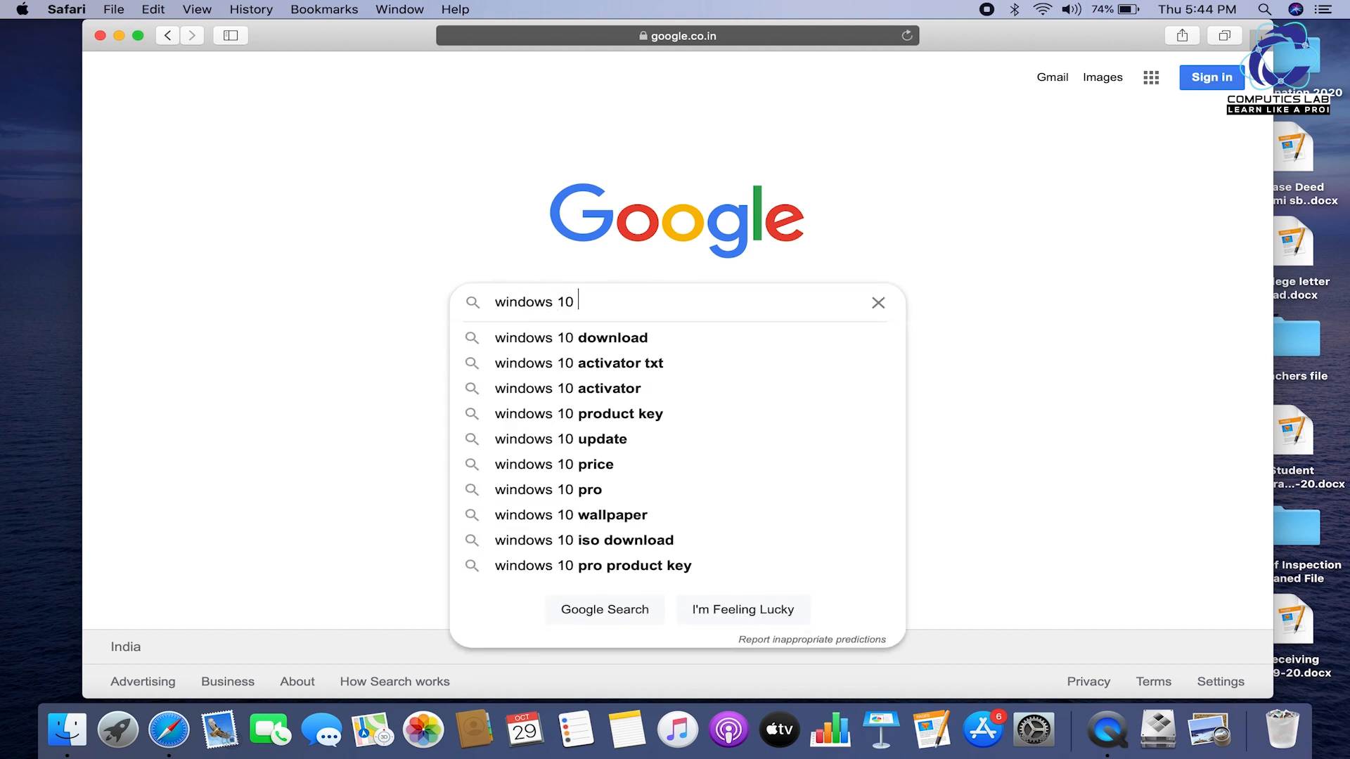
{"action": "type", "text": "iso download"}
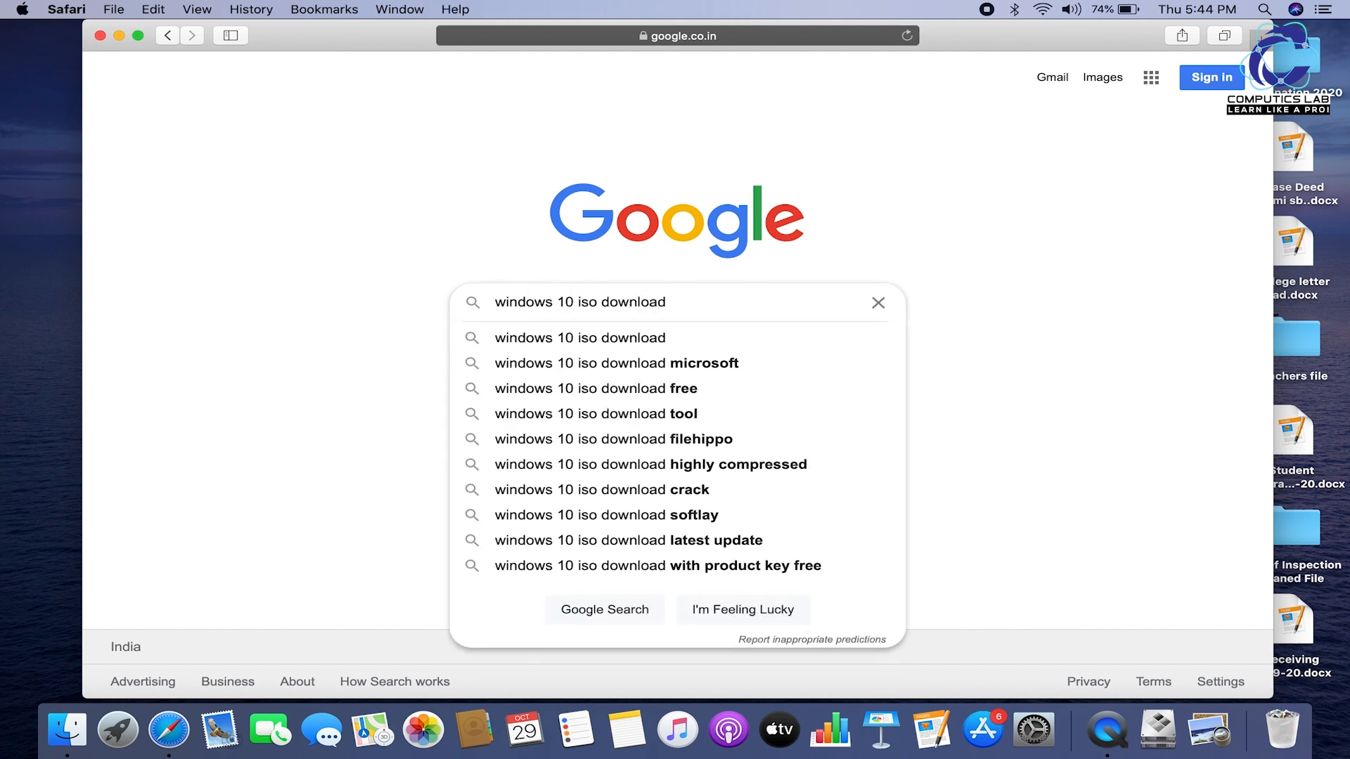
{"action": "left_click", "coordinate": [669, 340]}
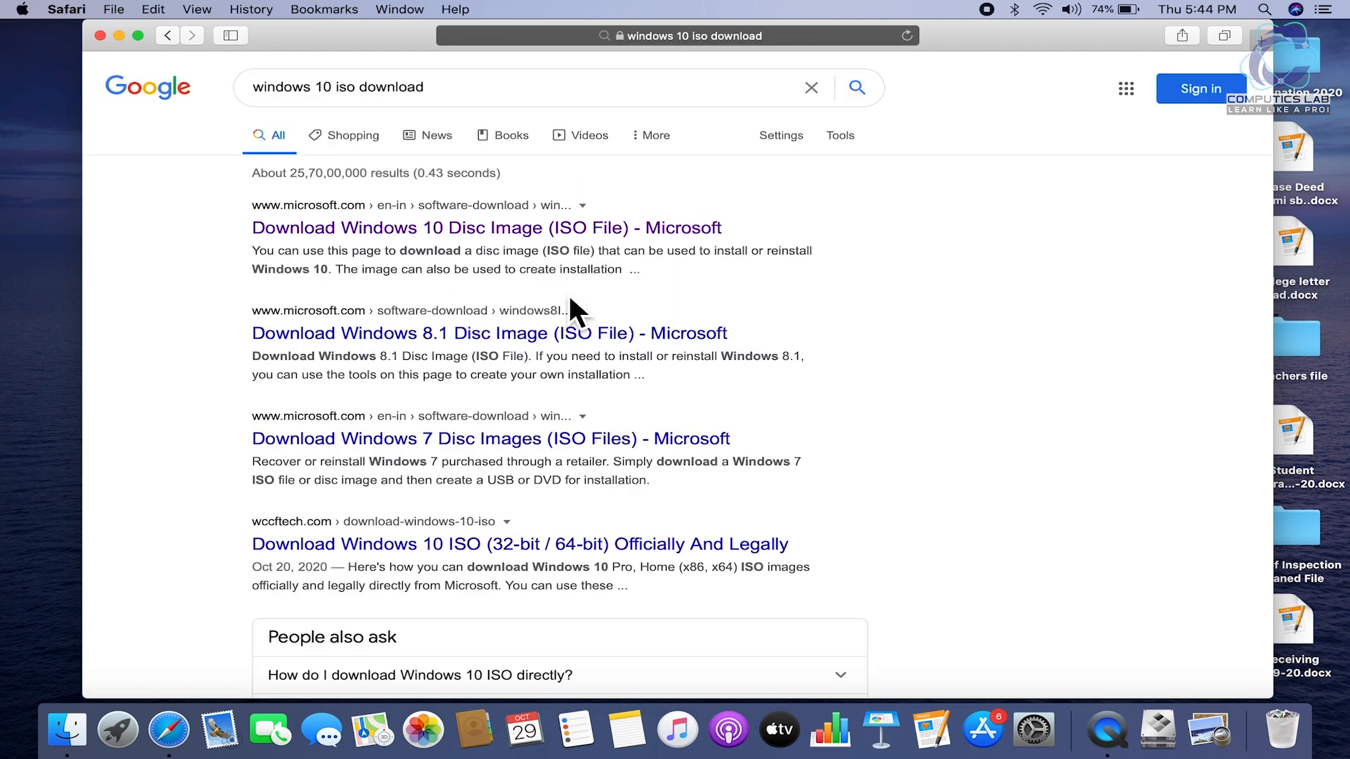
- Open Microsoft's Windows 10 Disc Image (ISO File) download page and confirm Windows 10 as the edition
{"action": "left_click", "coordinate": [557, 235]}
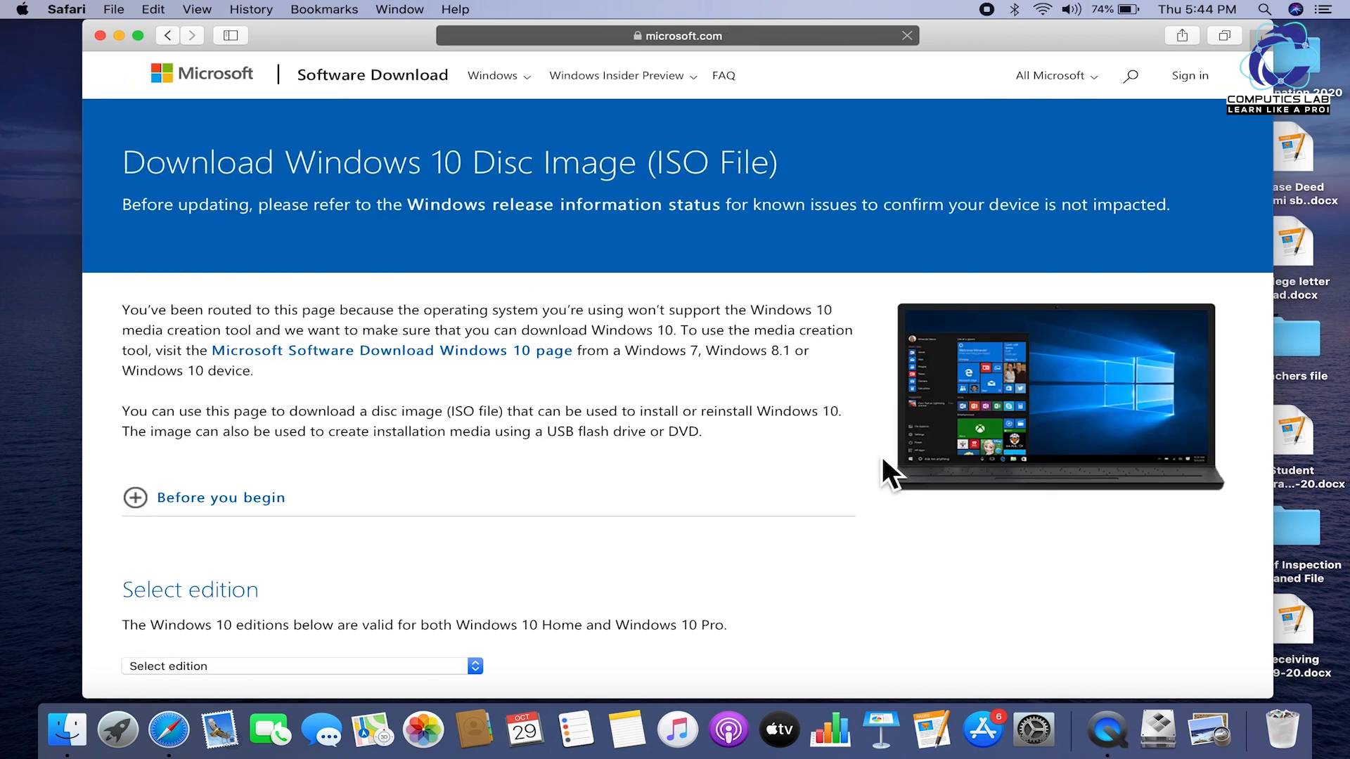
{"action": "scroll", "coordinate": [664, 588], "scroll_direction": "down", "scroll_amount": 5}
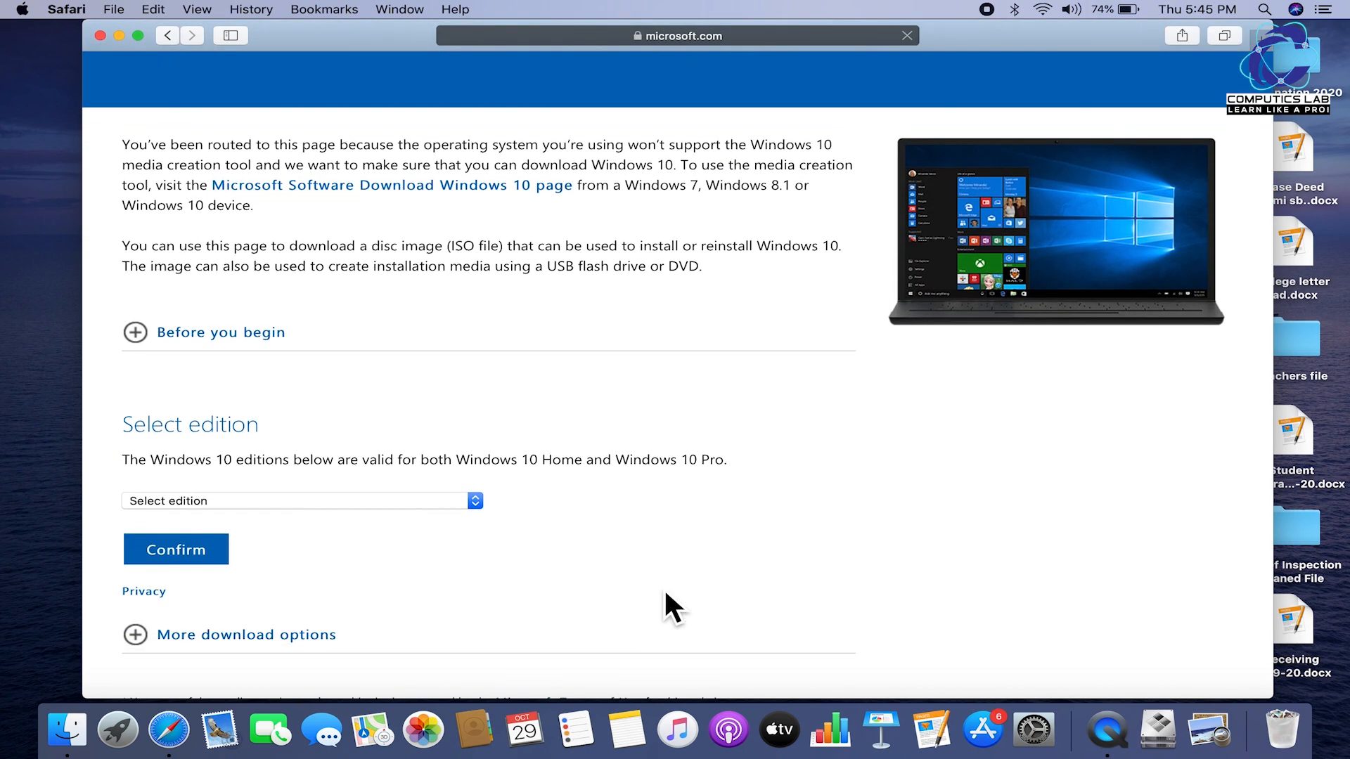
{"action": "scroll", "coordinate": [664, 587], "scroll_direction": "up", "scroll_amount": 5}
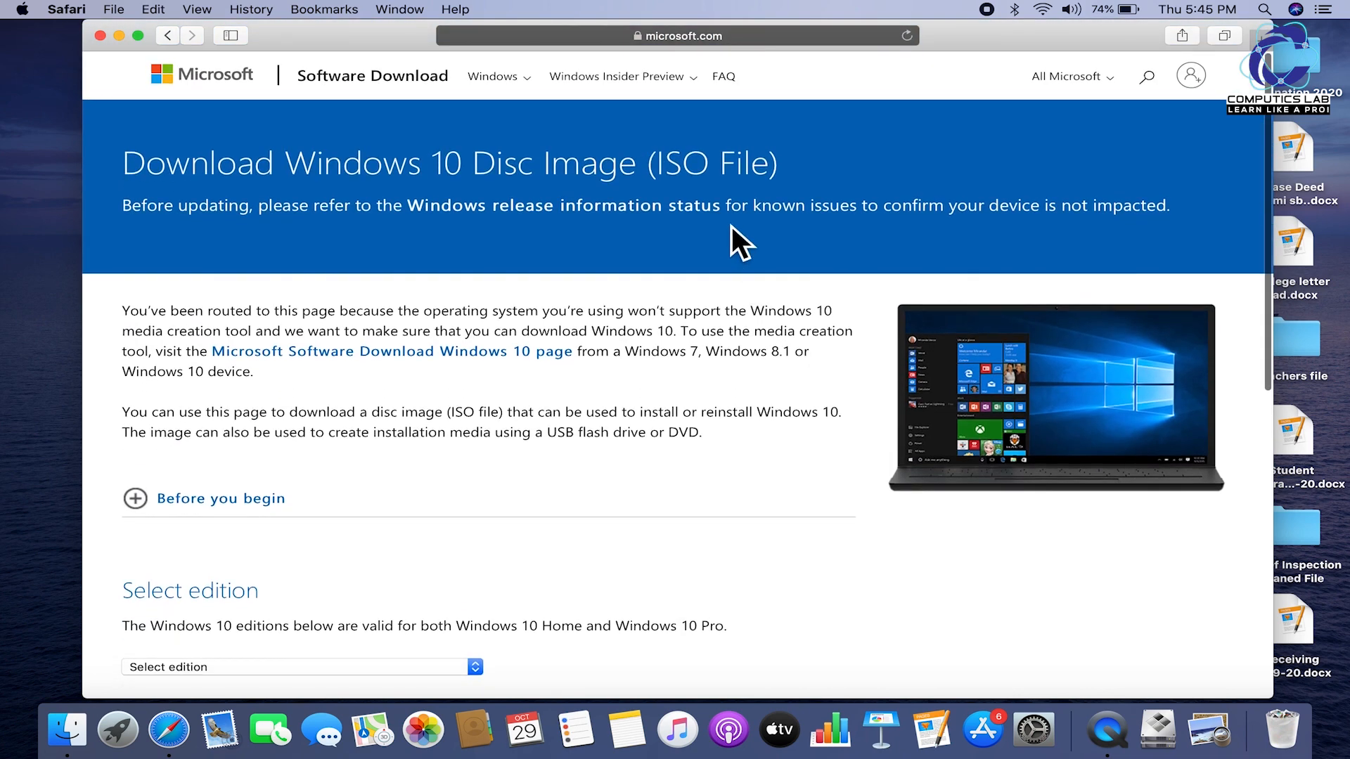
{"action": "double_click", "coordinate": [687, 175]}
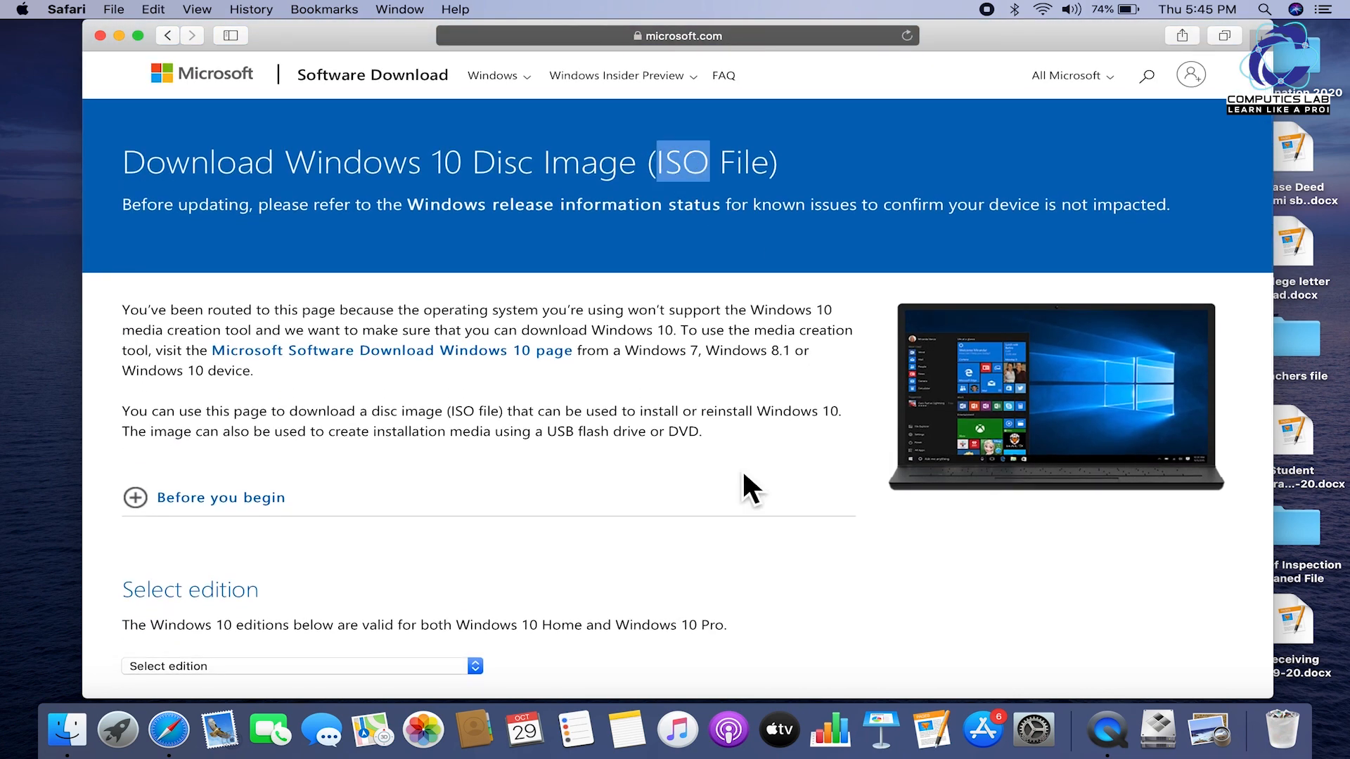
{"action": "scroll", "coordinate": [743, 475], "scroll_direction": "down", "scroll_amount": 4}
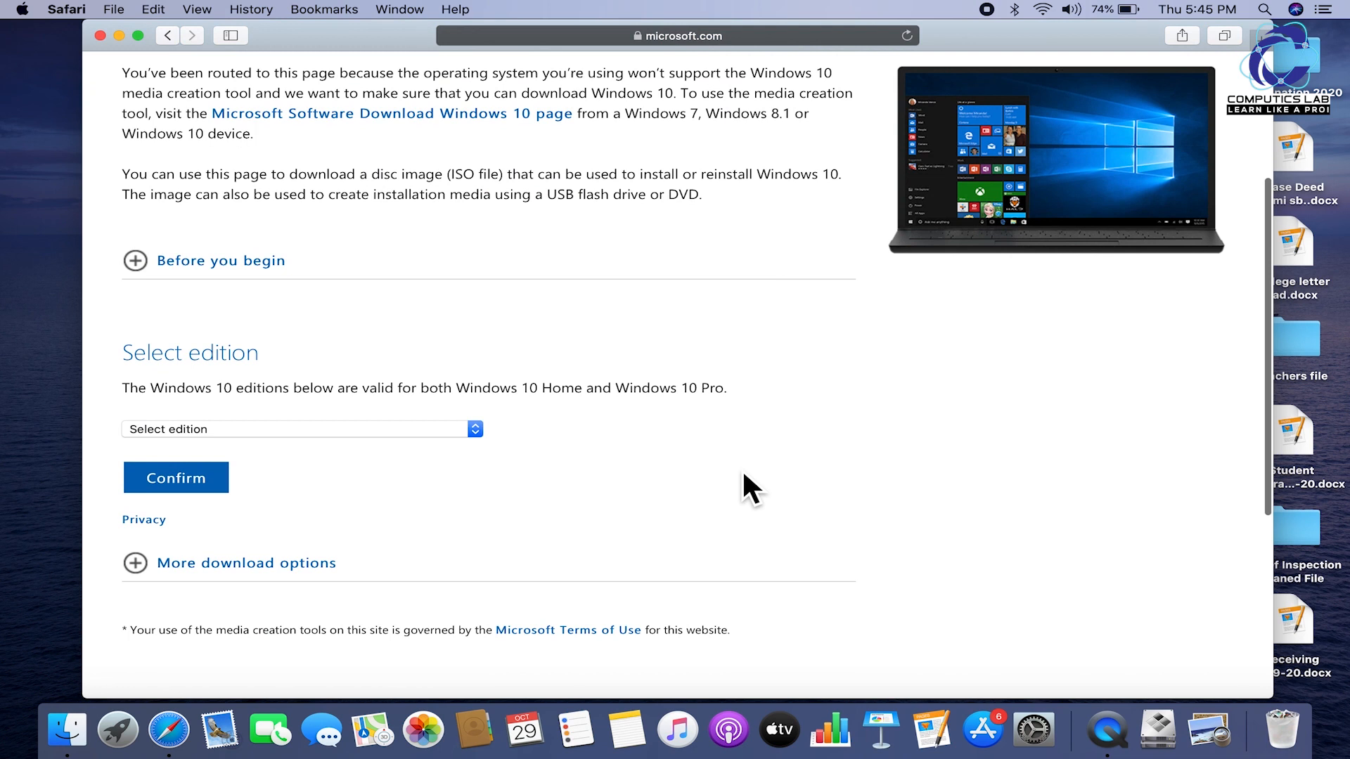
{"action": "left_click", "coordinate": [250, 430]}
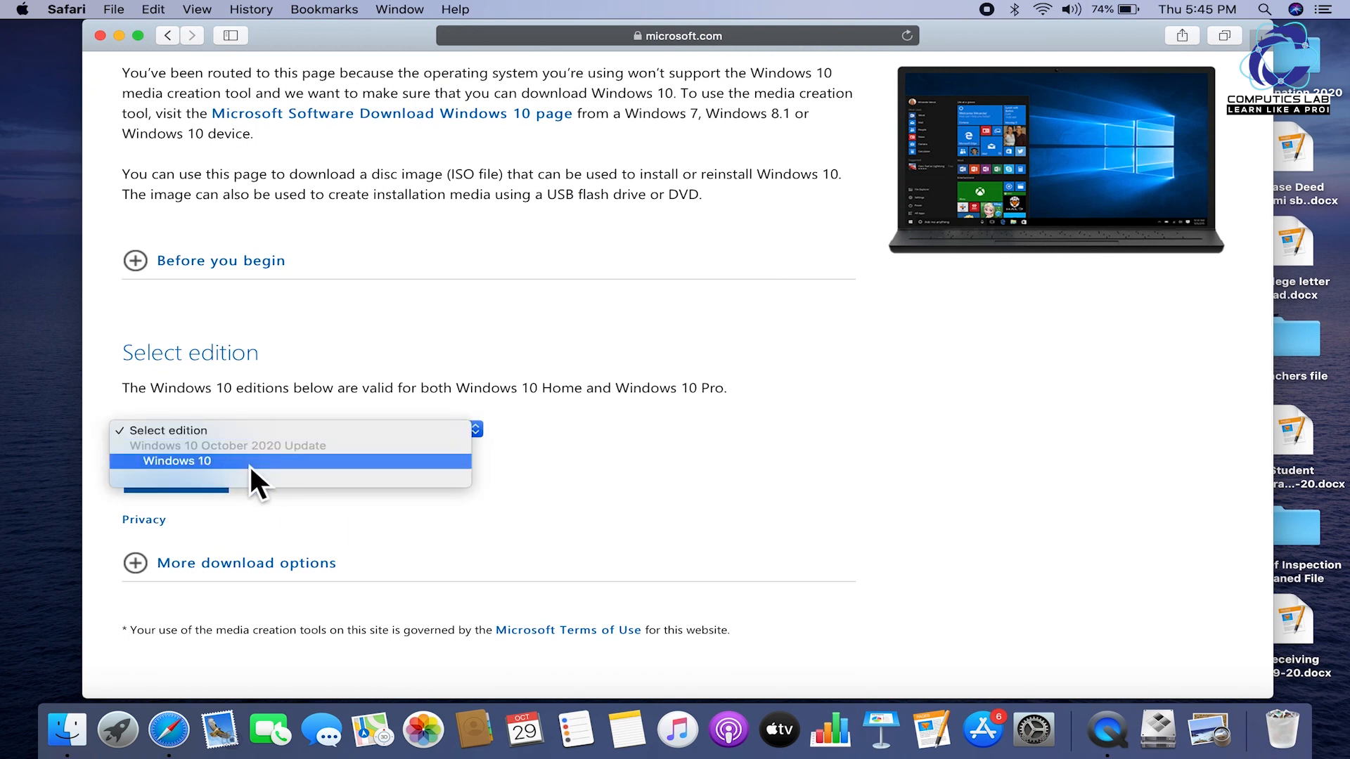
{"action": "left_click", "coordinate": [249, 461]}
{"action": "left_click", "coordinate": [211, 491]}
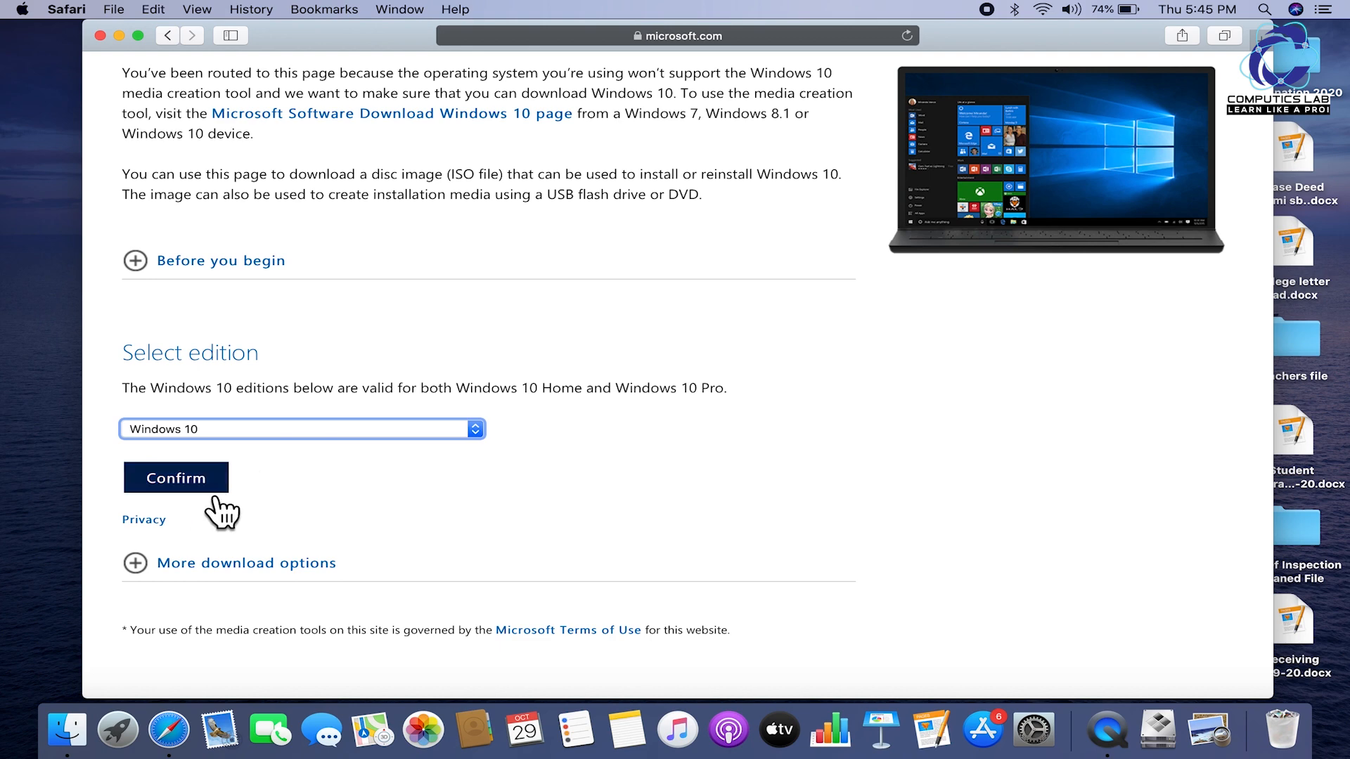
- Choose English International as the product language and confirm it to get the download links
{"action": "scroll", "coordinate": [211, 517], "scroll_direction": "down", "scroll_amount": 5}
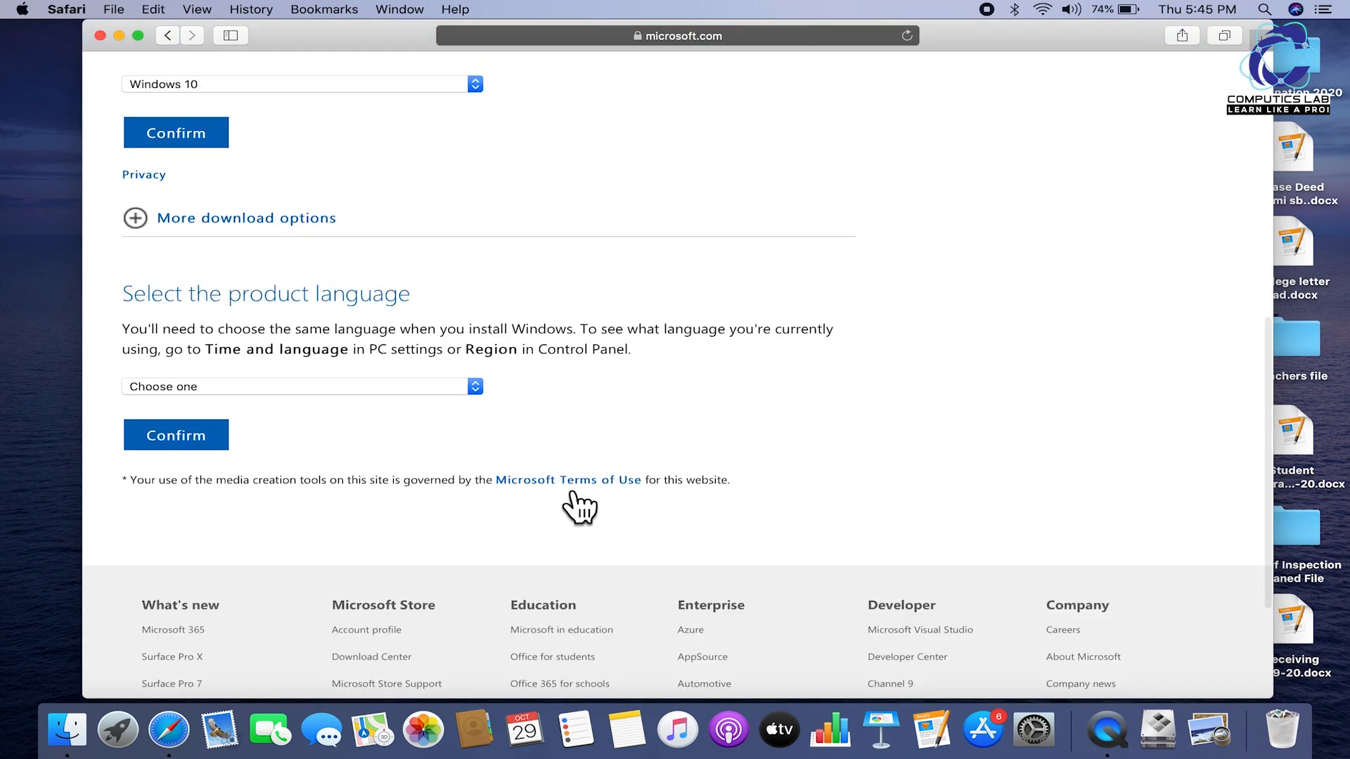
{"action": "left_click", "coordinate": [449, 388]}
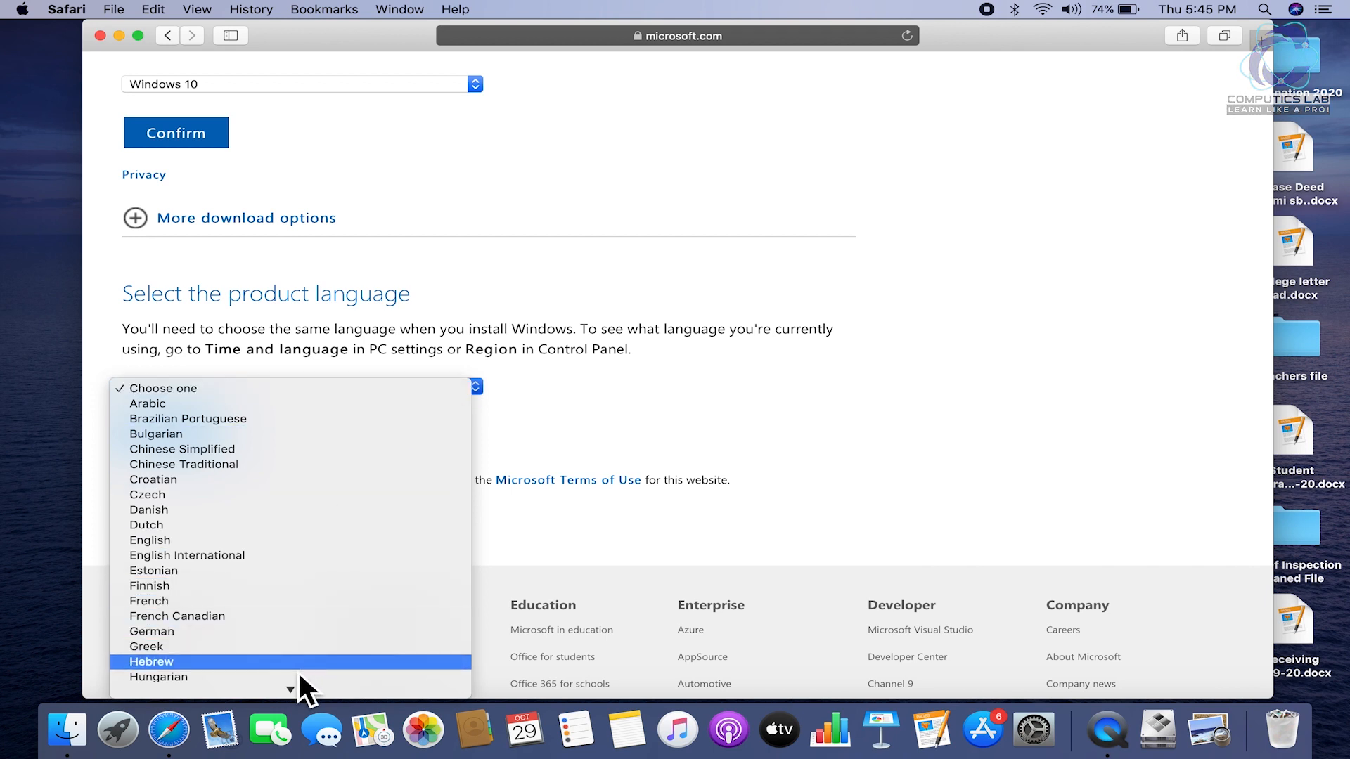
{"action": "scroll", "coordinate": [298, 616], "scroll_direction": "down", "scroll_amount": 3}
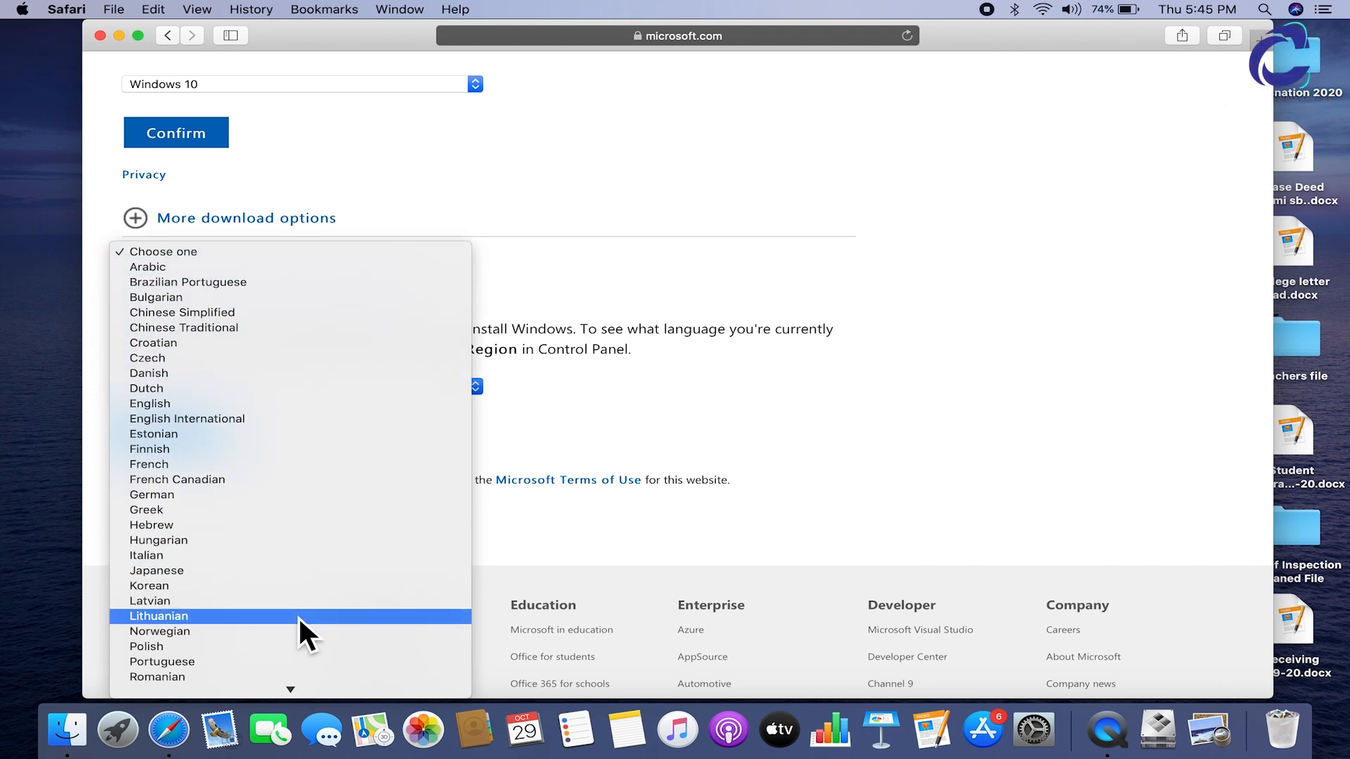
{"action": "scroll", "coordinate": [298, 616], "scroll_direction": "down", "scroll_amount": 2}
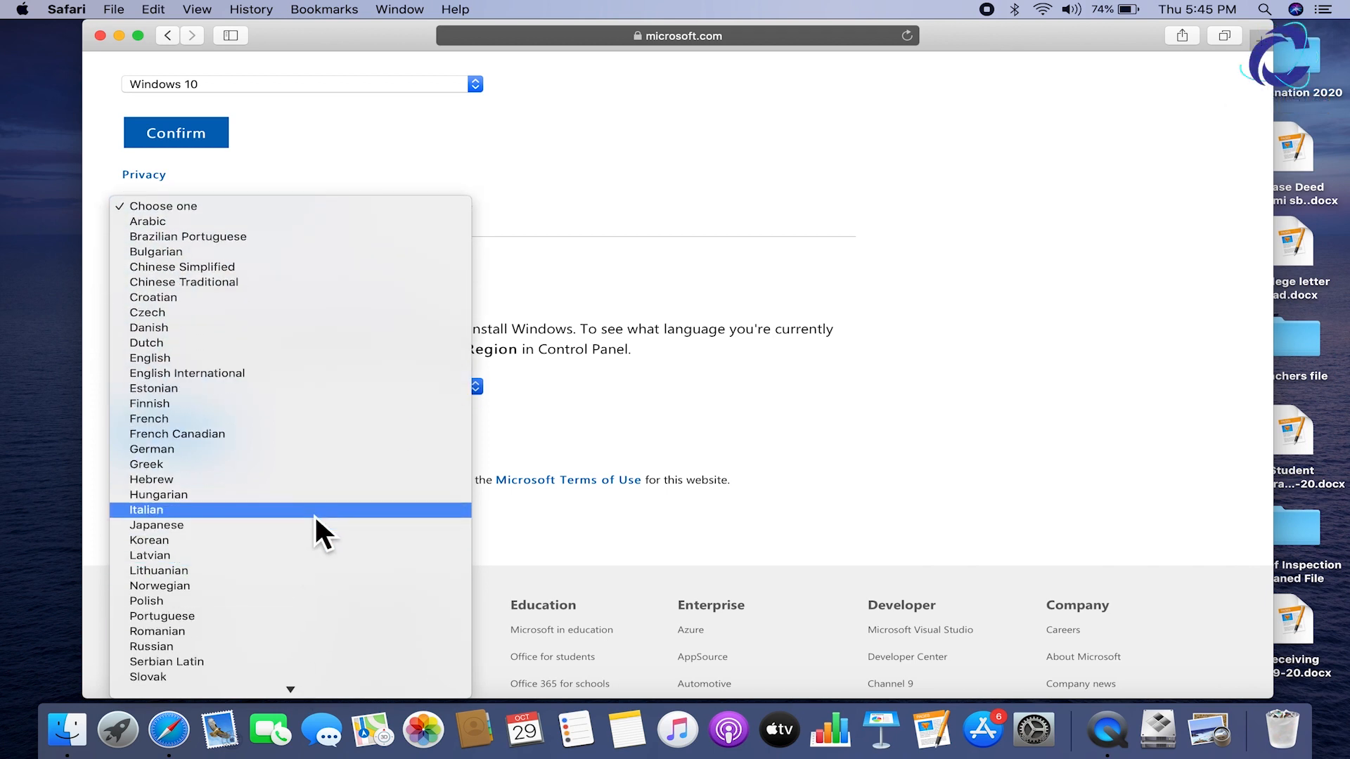
{"action": "left_click", "coordinate": [268, 377]}
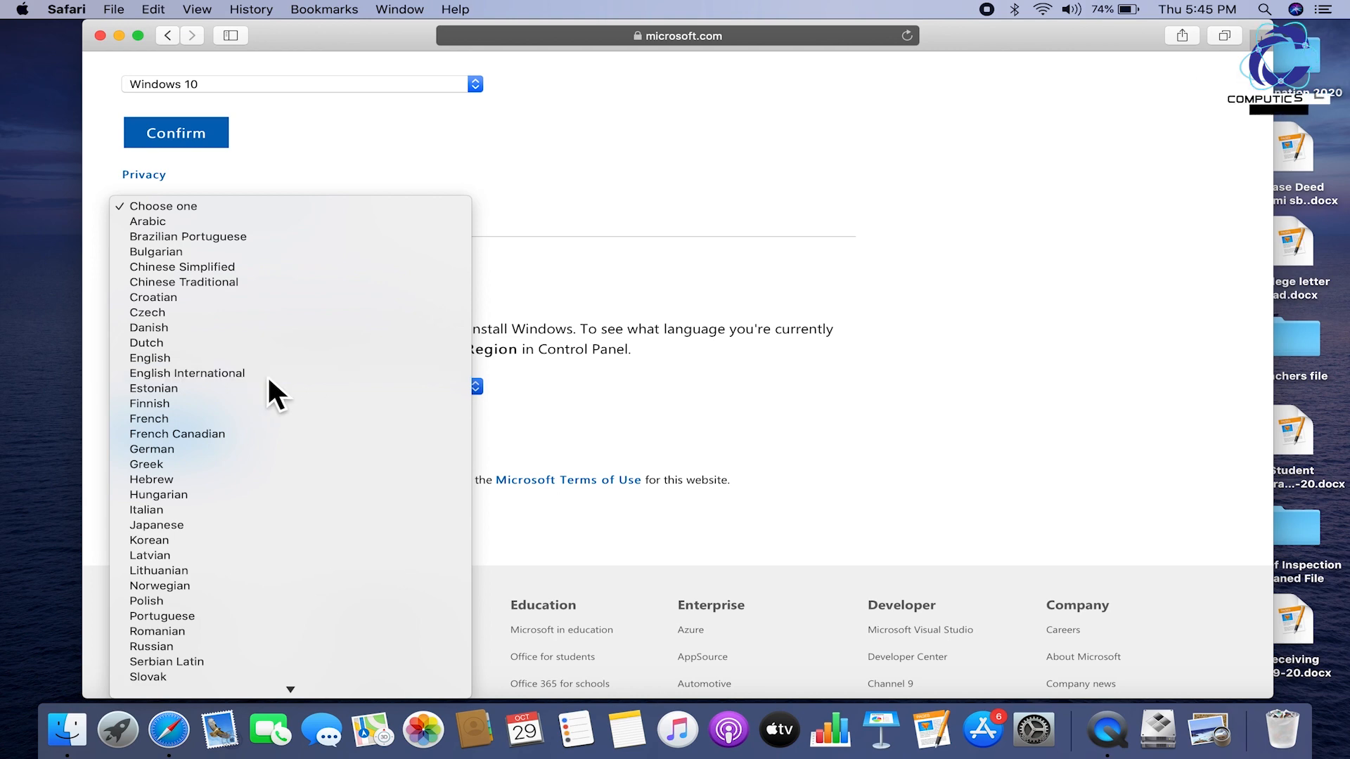
{"action": "left_click", "coordinate": [180, 434]}
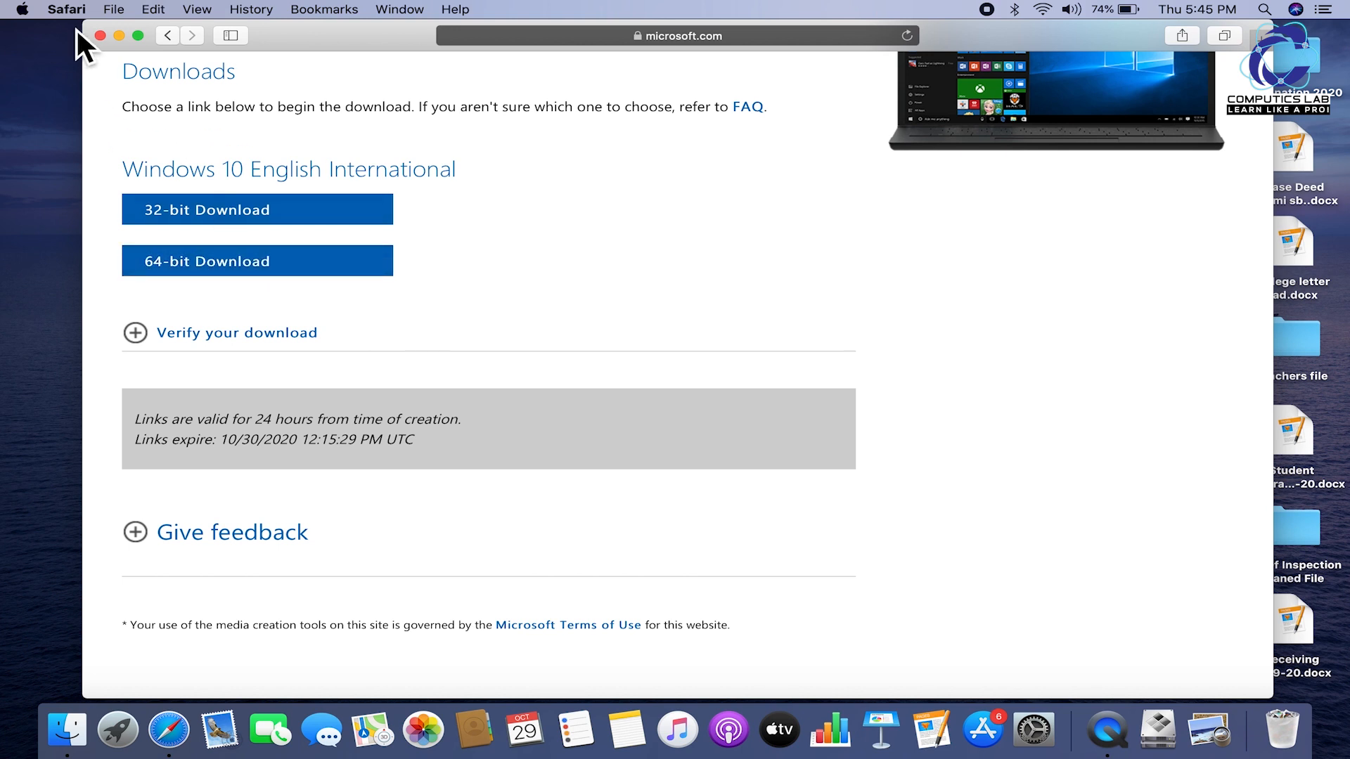
- Check the Mac's processor in the About This Mac overview, then close the overview
{"action": "left_click", "coordinate": [32, 11]}
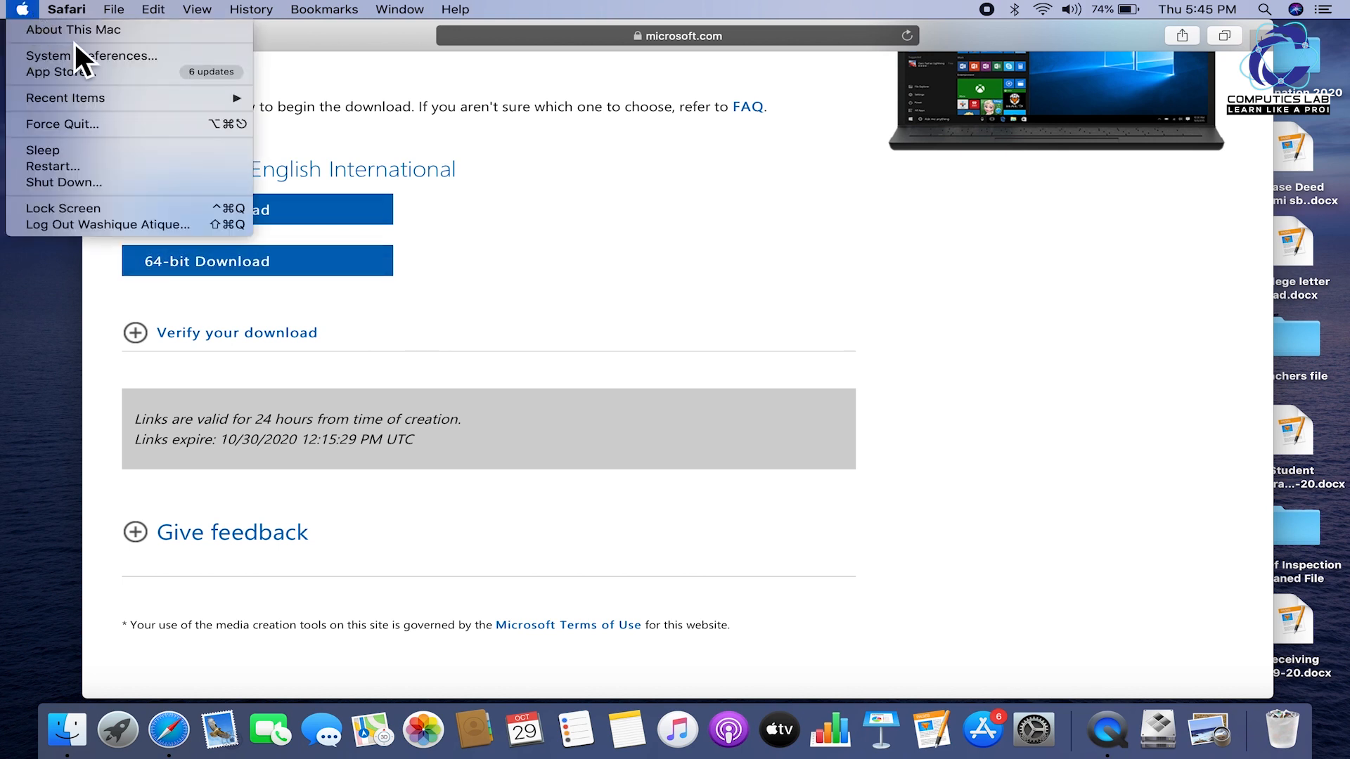
{"action": "left_click", "coordinate": [142, 36]}
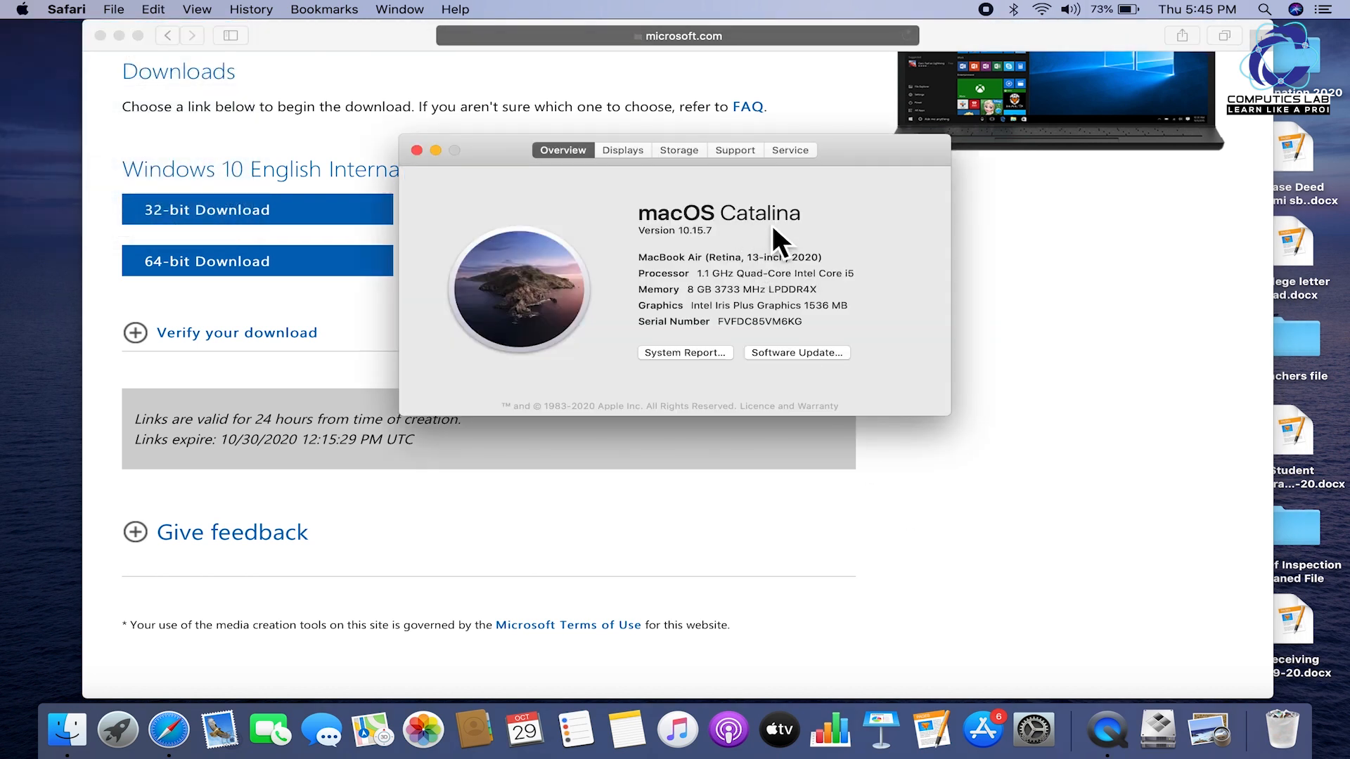
{"action": "left_click", "coordinate": [828, 286]}
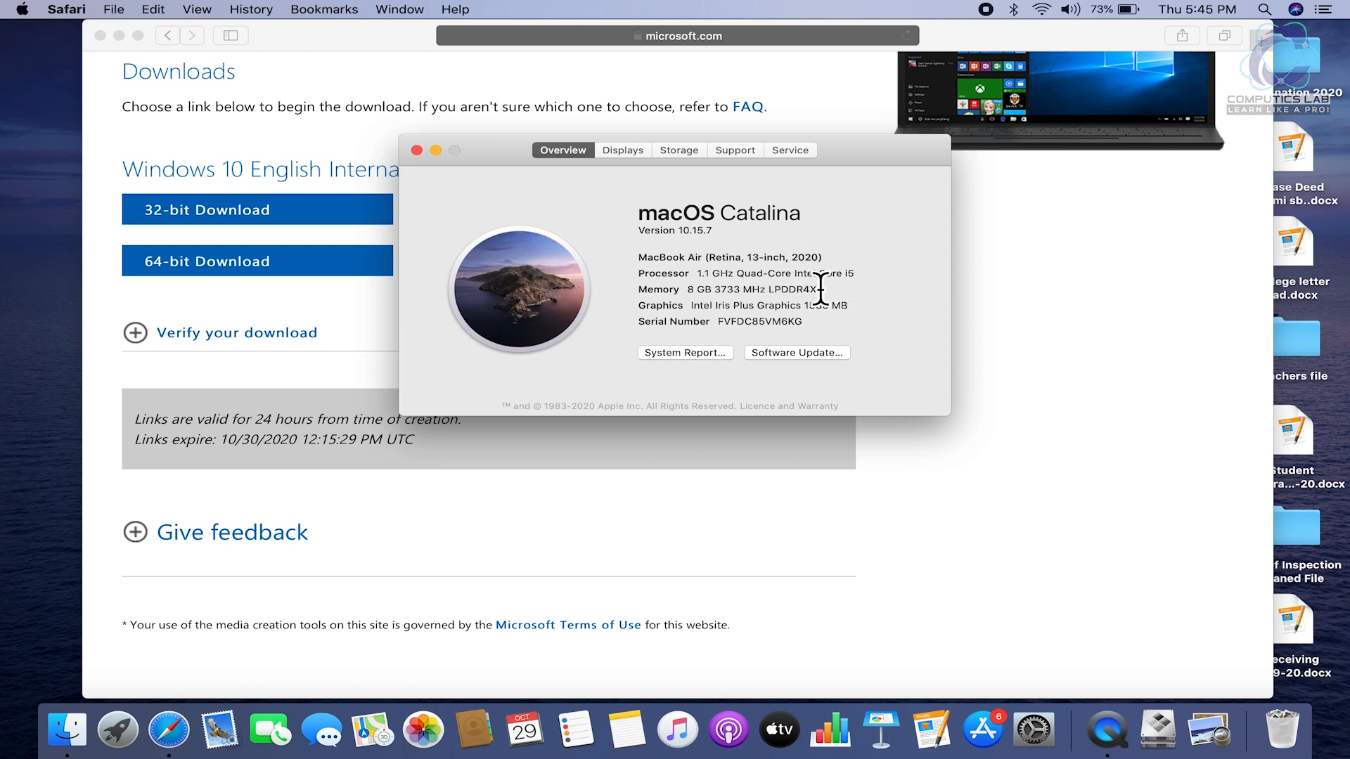
{"action": "left_click_drag", "start_coordinate": [815, 285], "coordinate": [867, 289]}
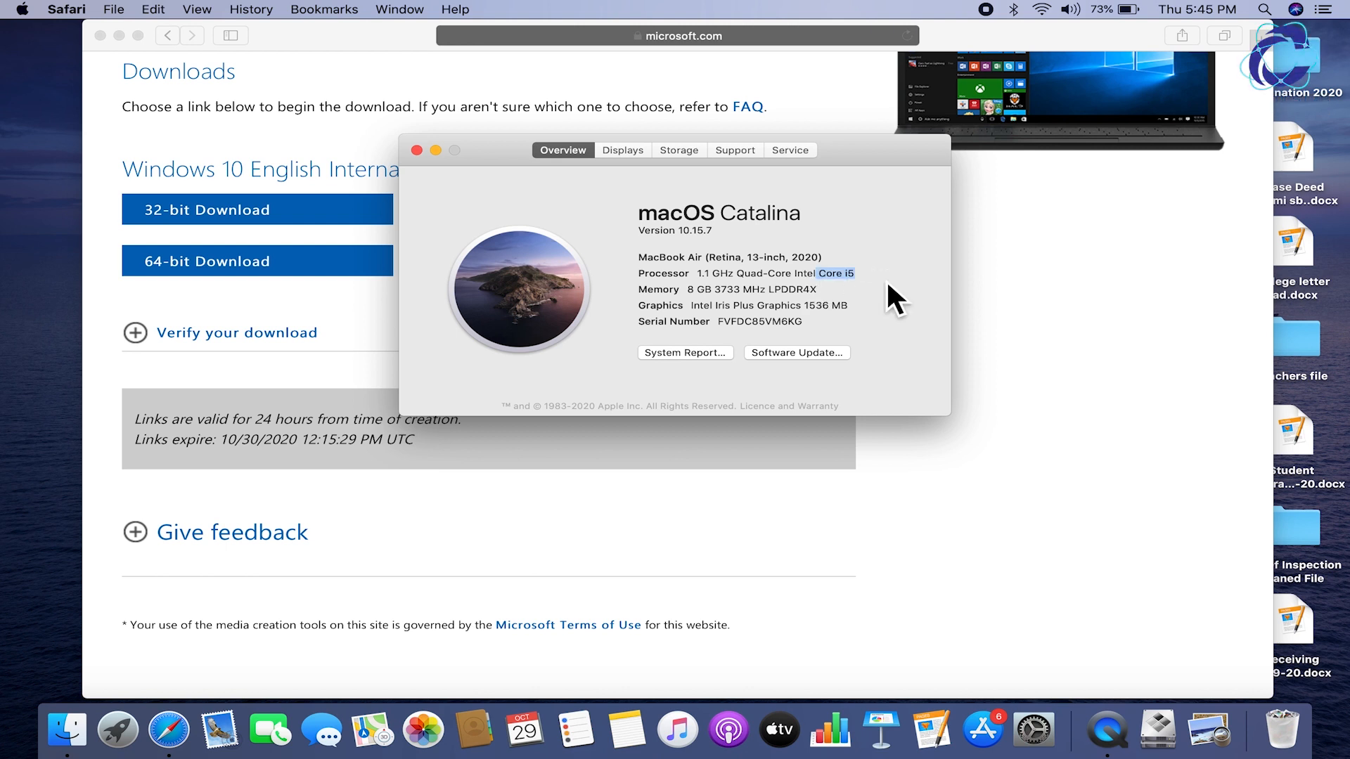
{"action": "left_click", "coordinate": [417, 151]}
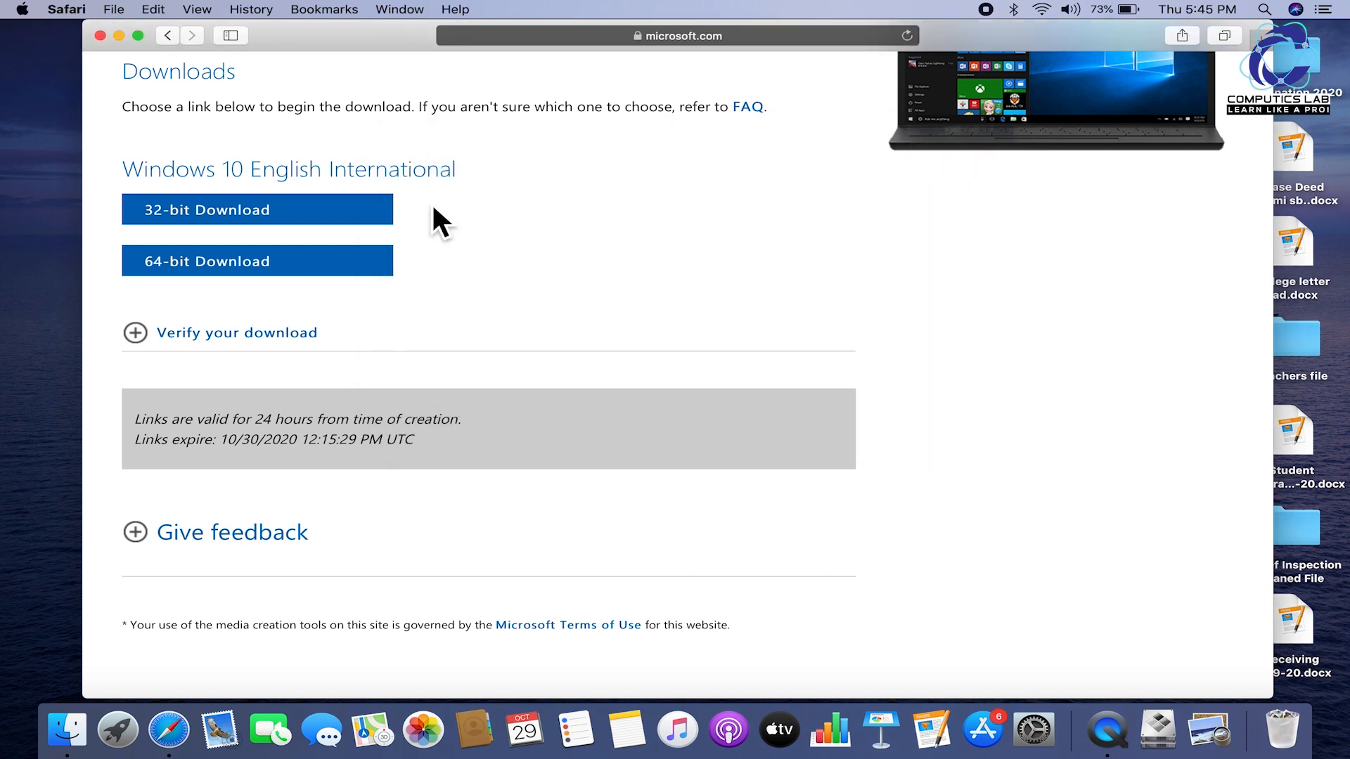
- Start the 64-bit Windows 10 English International download, check the downloads list, and close the browser window
{"action": "left_click", "coordinate": [307, 272]}
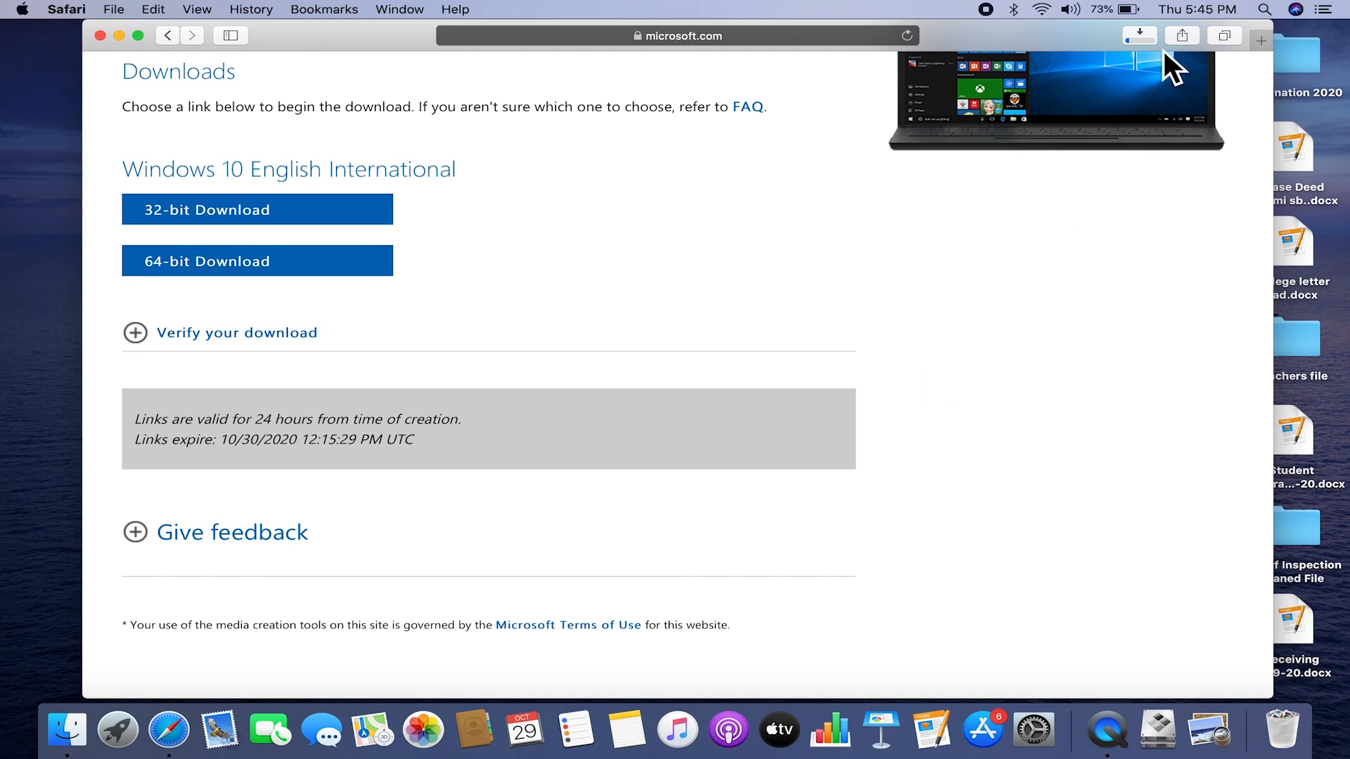
{"action": "left_click", "coordinate": [1141, 37]}
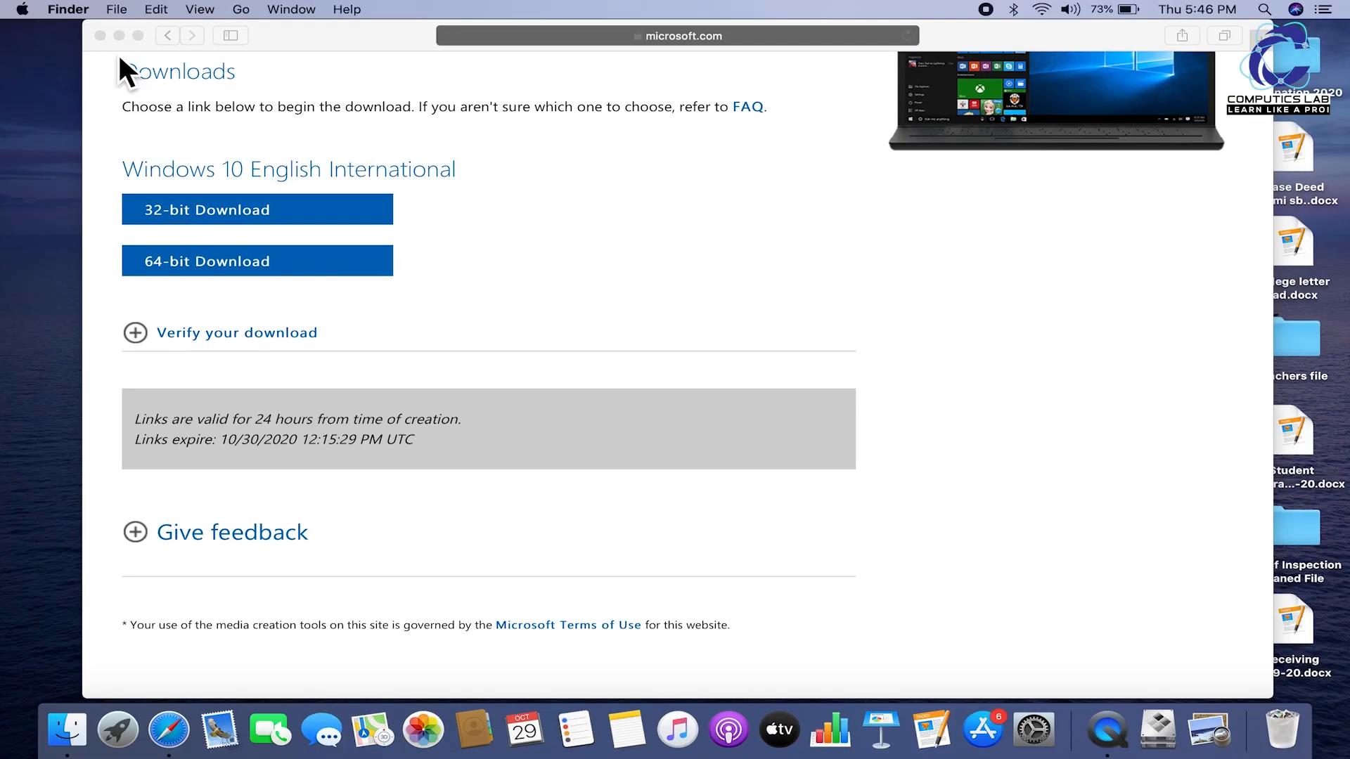
{"action": "left_click", "coordinate": [102, 37]}
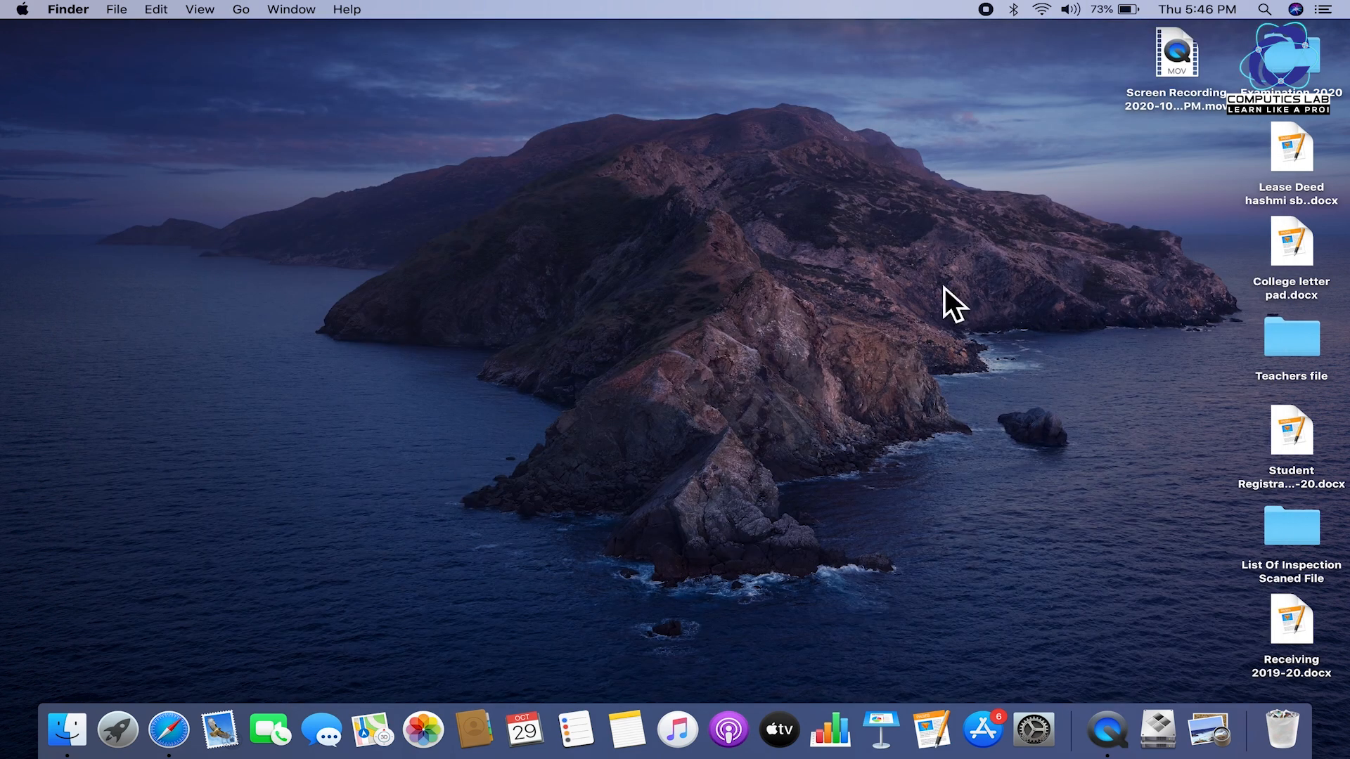
- Search Spotlight for "bootcamp assistant" and launch Boot Camp Assistant
{"action": "left_click", "coordinate": [1269, 16]}
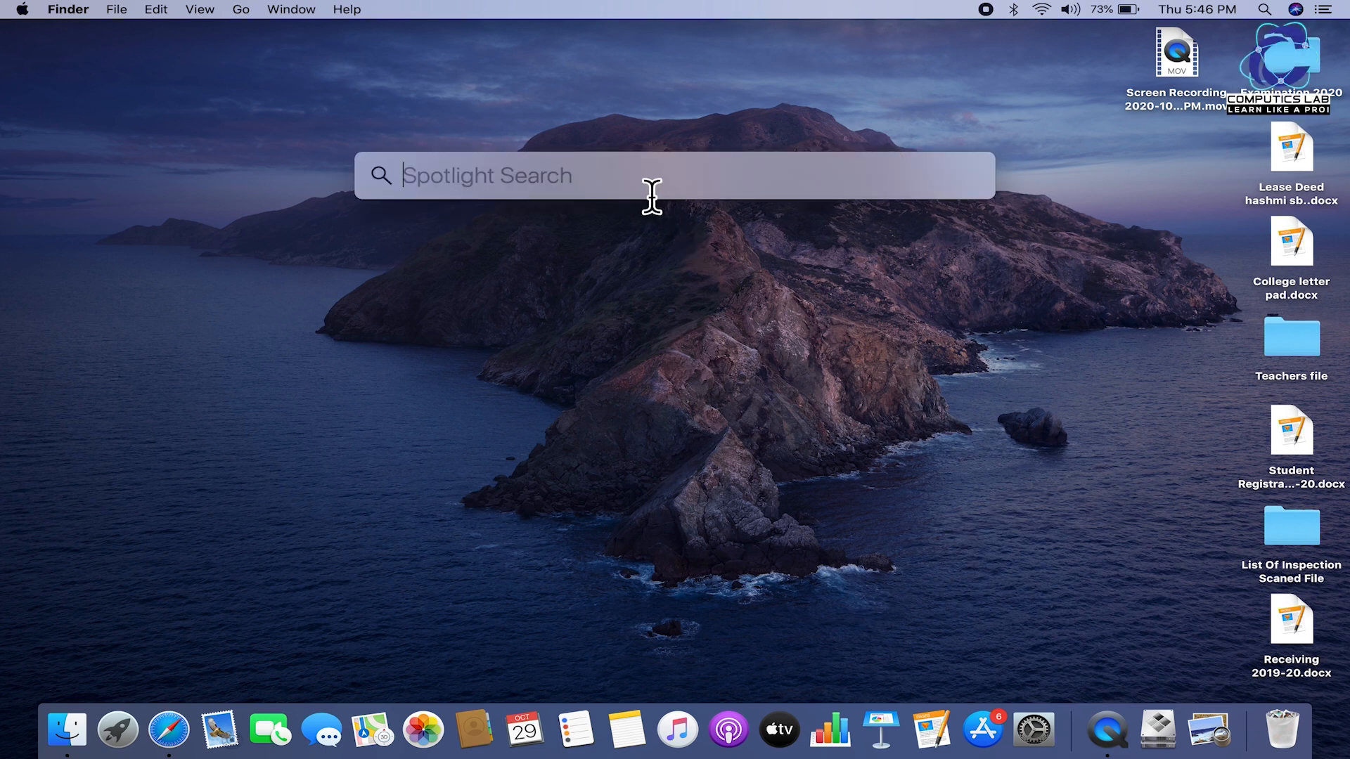
{"action": "type", "text": "bootcam"}
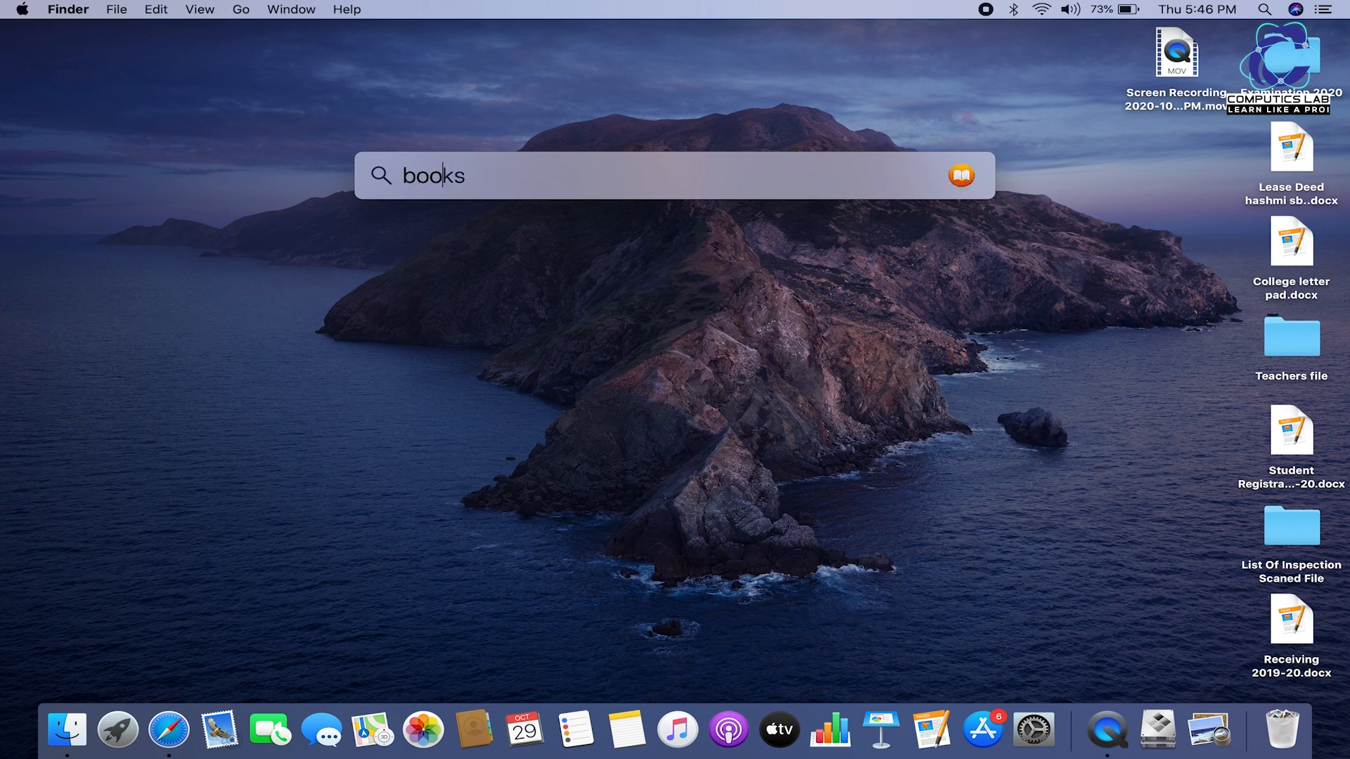
{"action": "type", "text": "p"}
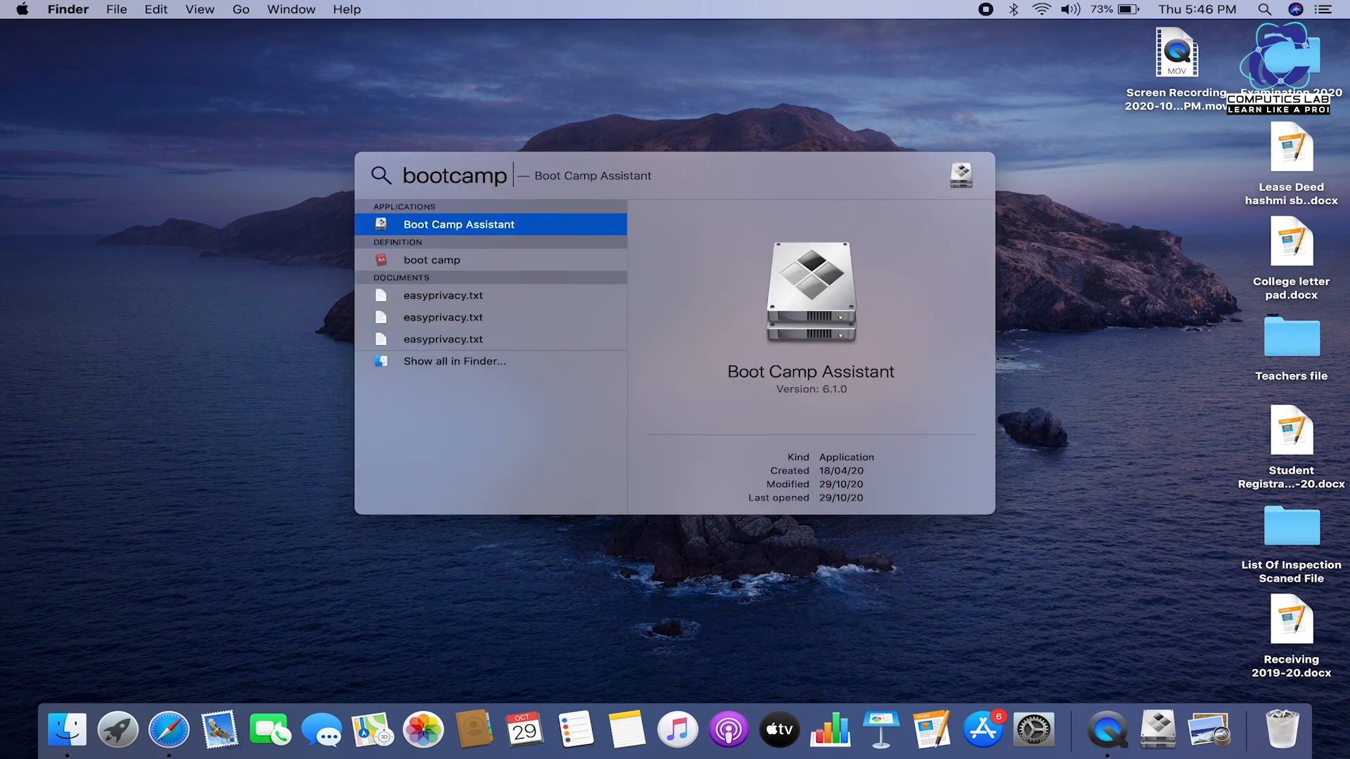
{"action": "type", "text": " assistant"}
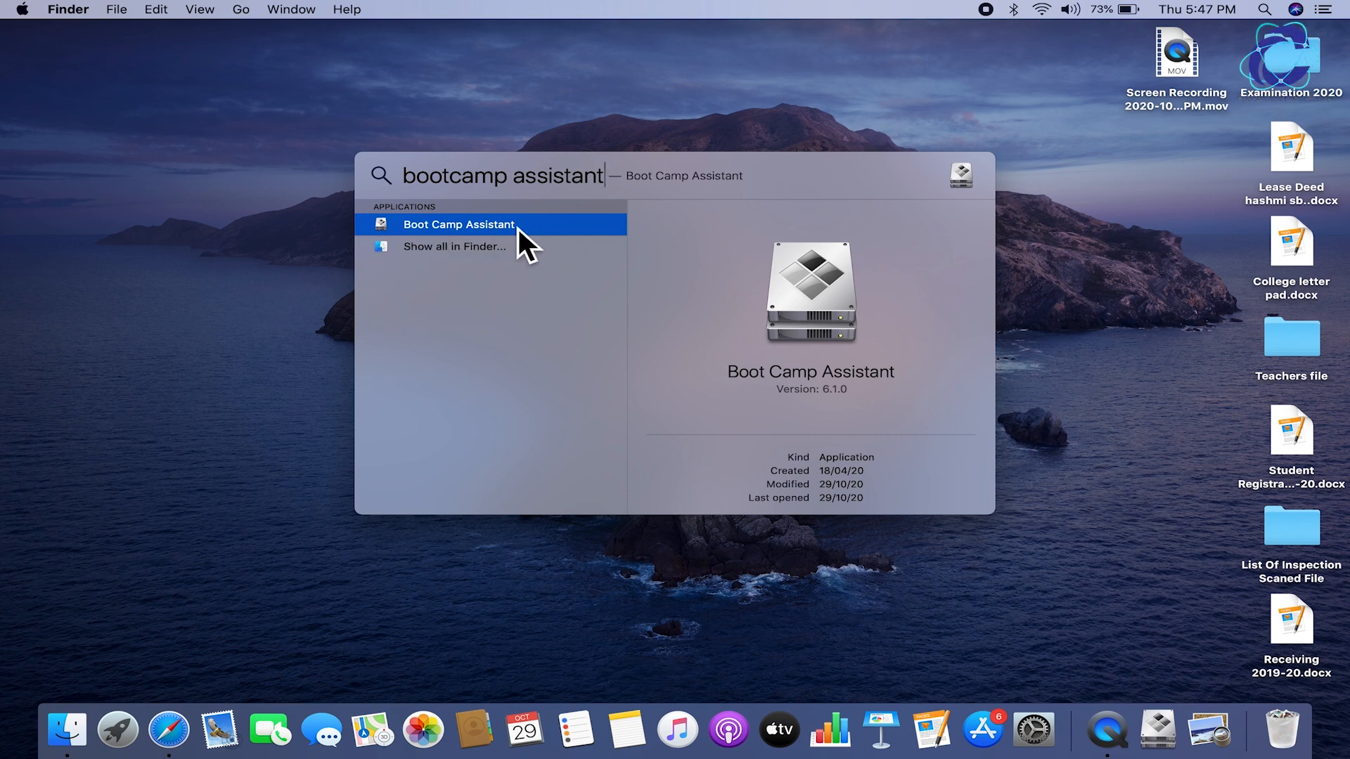
{"action": "double_click", "coordinate": [537, 230]}
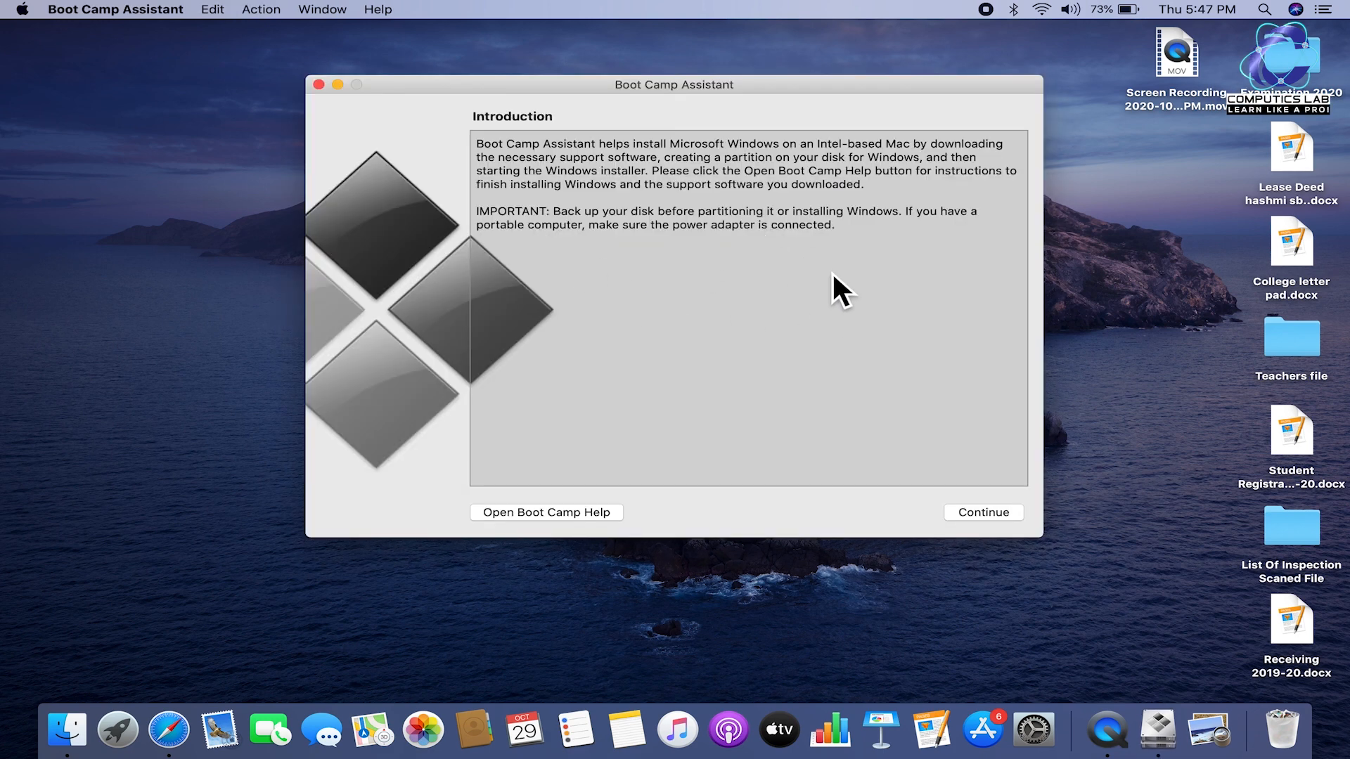
- Continue past the introduction and choose Win10_20H2_EnglishInternational_x64.iso from the Downloads folder as the ISO image
{"action": "left_click", "coordinate": [997, 513]}
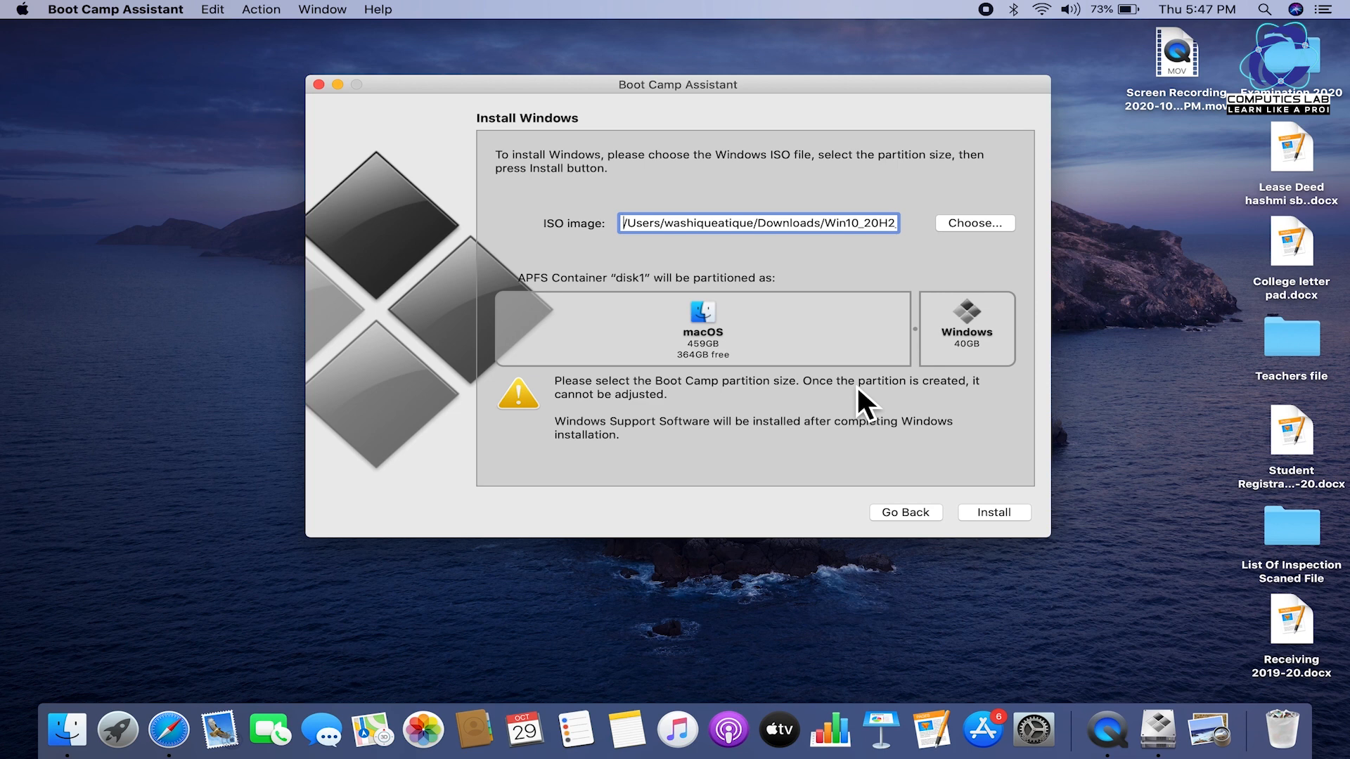
{"action": "left_click", "coordinate": [989, 228]}
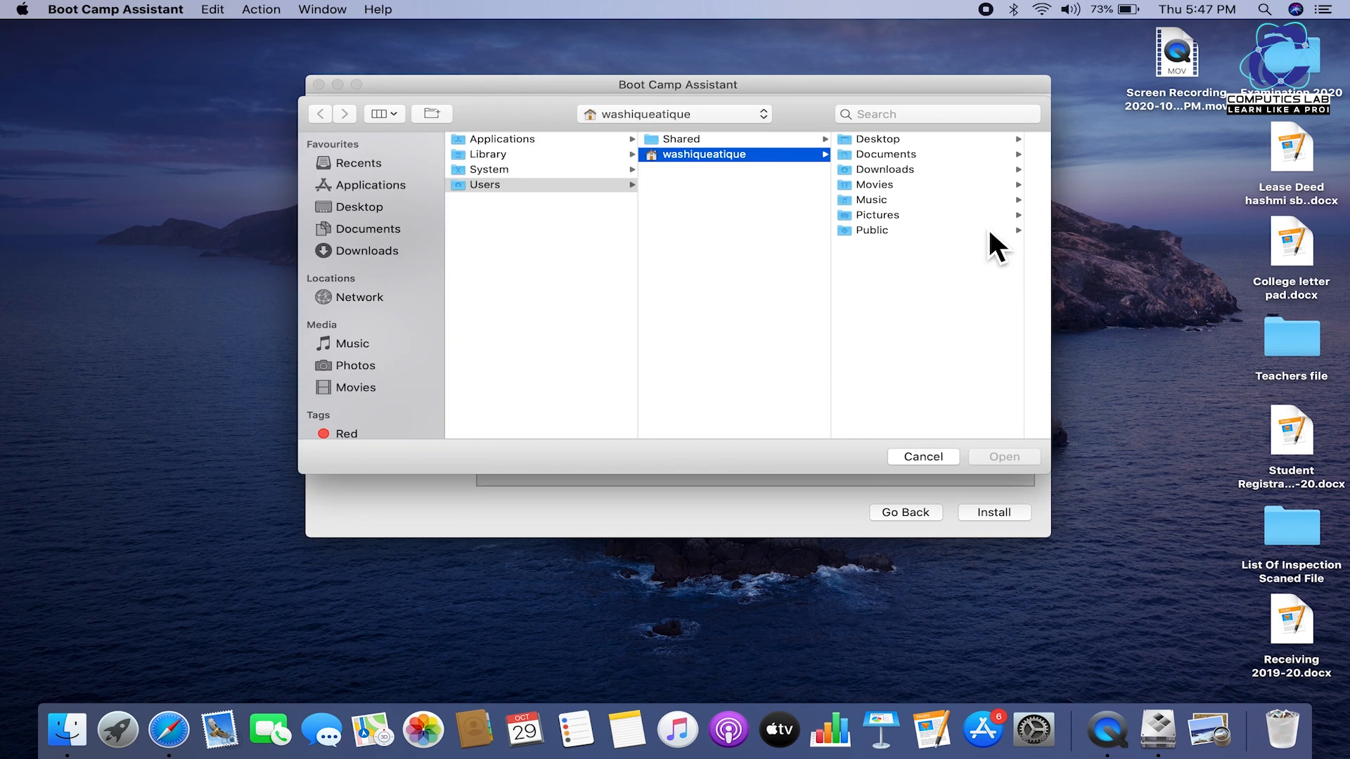
{"action": "left_click", "coordinate": [370, 252]}
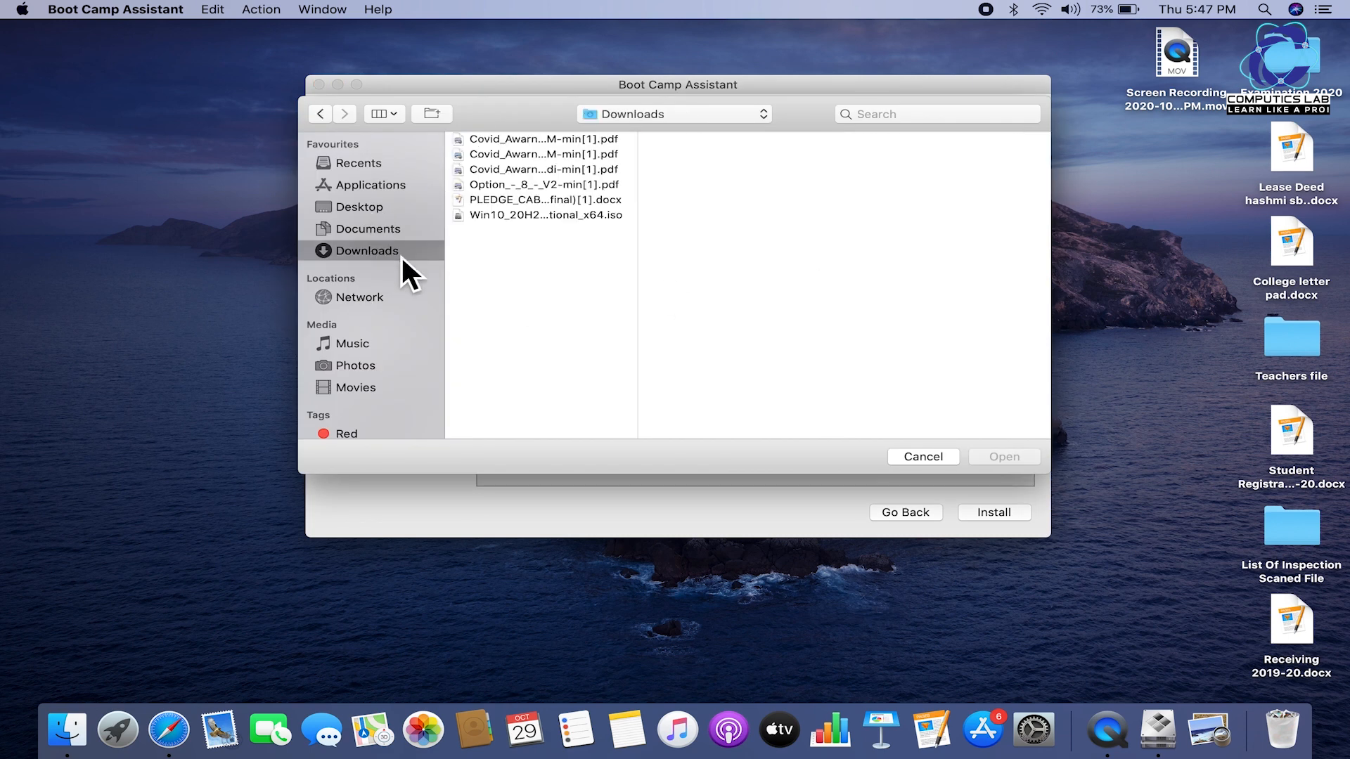
{"action": "left_click", "coordinate": [549, 218]}
{"action": "left_click_drag", "start_coordinate": [638, 254], "coordinate": [766, 255]}
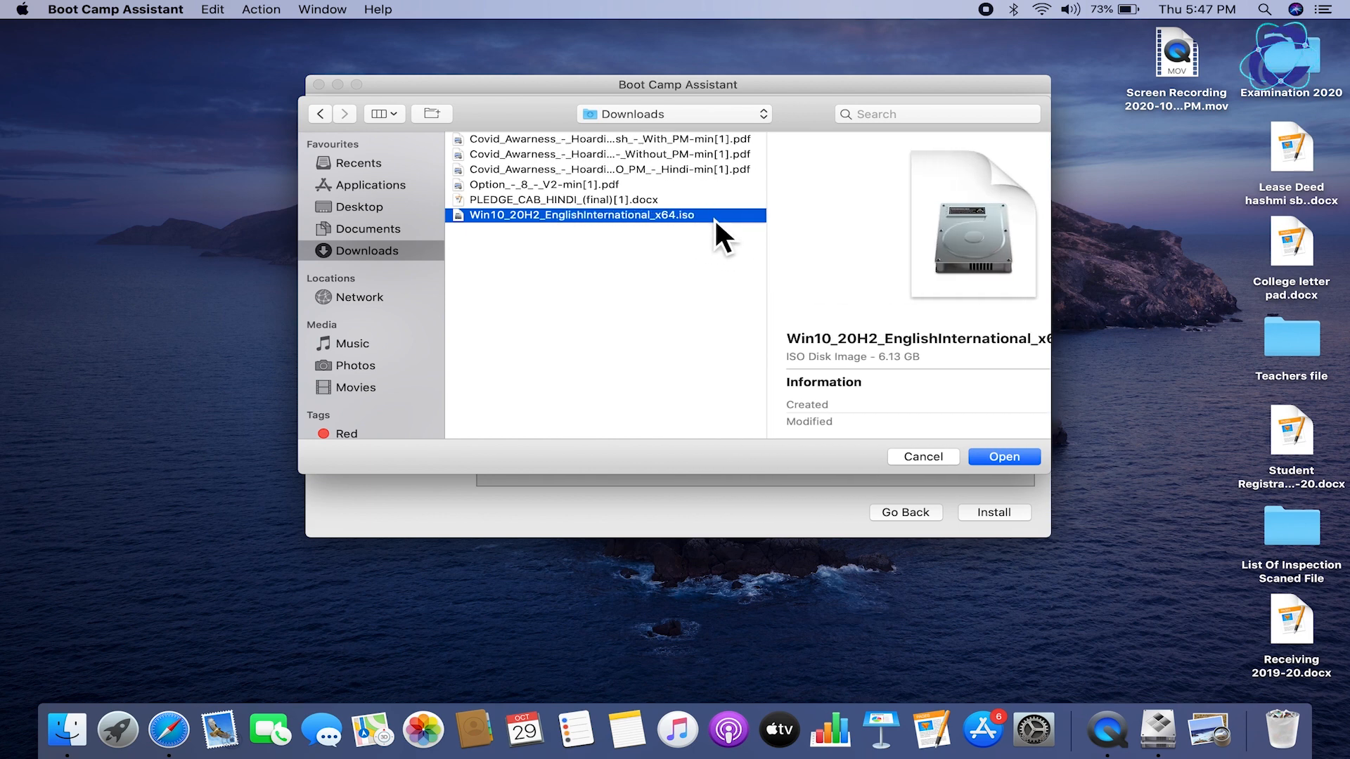
{"action": "left_click_drag", "start_coordinate": [1052, 265], "coordinate": [1116, 265]}
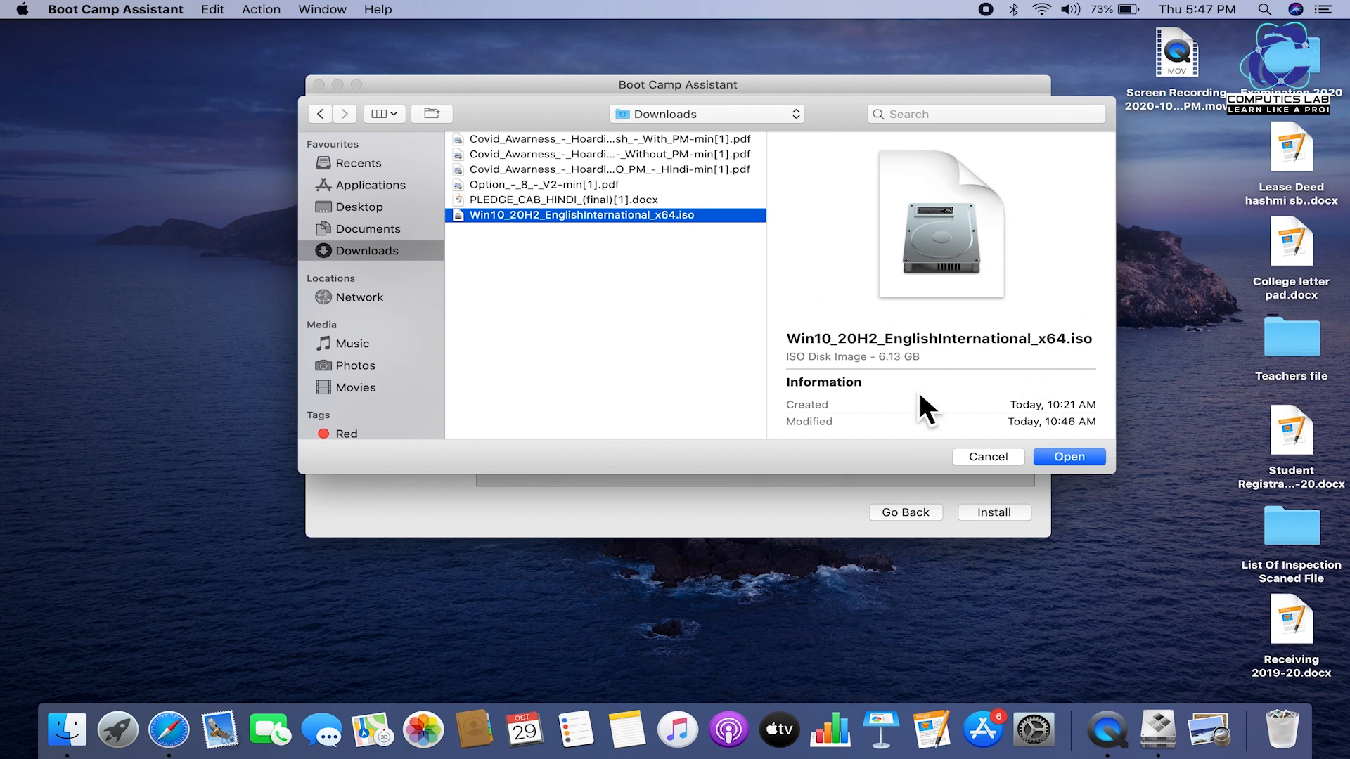
{"action": "left_click", "coordinate": [1081, 461]}
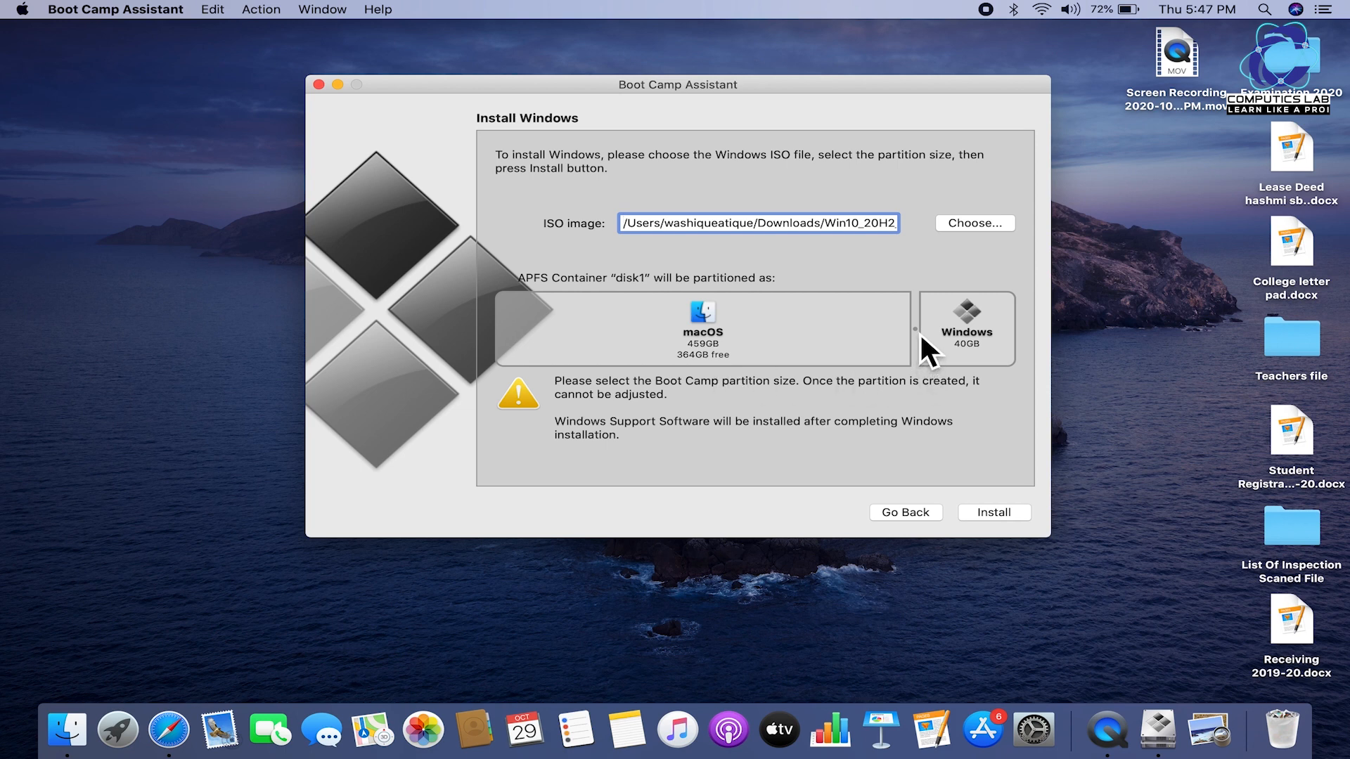
- Enlarge the Windows partition to about 298 GB, reducing the macOS partition to about 201 GB
{"action": "left_click_drag", "start_coordinate": [920, 332], "coordinate": [723, 326]}
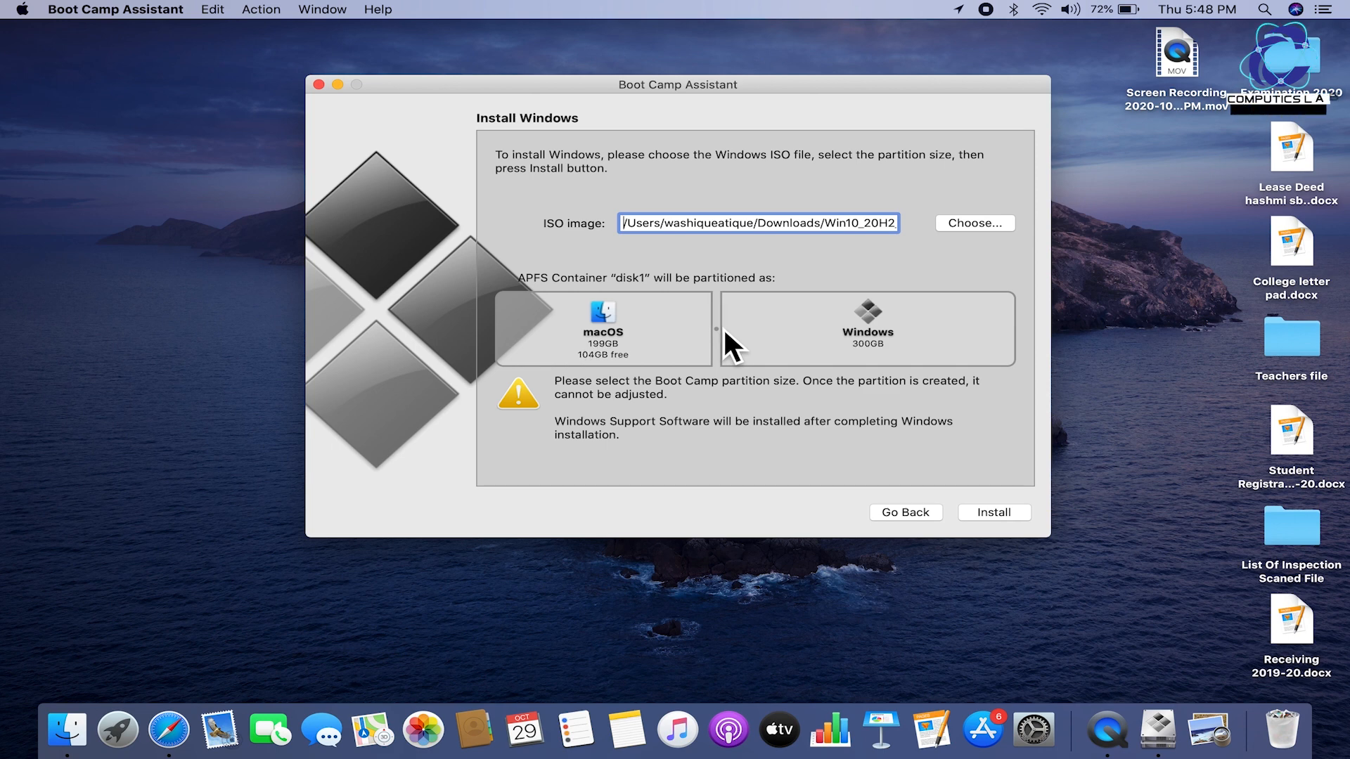
{"action": "left_click_drag", "start_coordinate": [724, 330], "coordinate": [723, 326]}
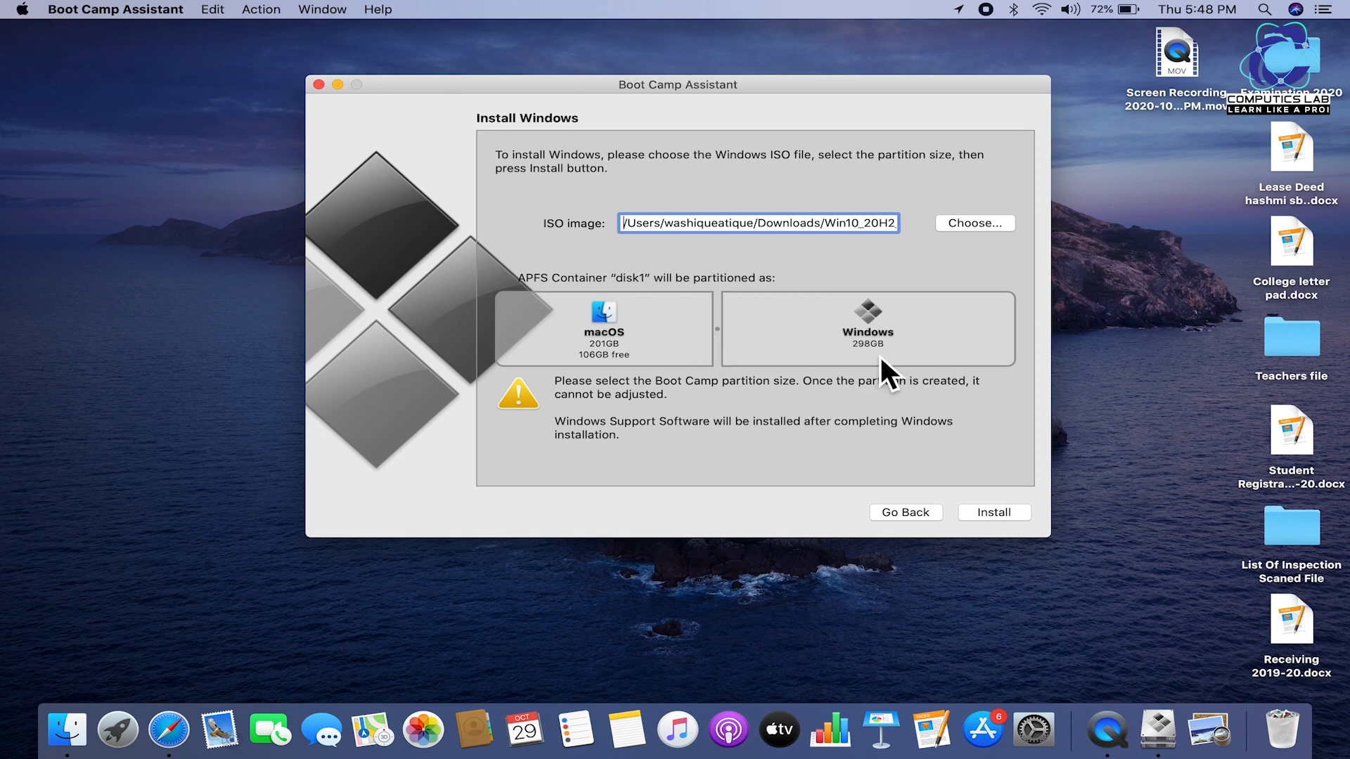
- Start the Windows installation, choose to continue on battery power, and enter the account password to authorise the changes
{"action": "left_click", "coordinate": [1022, 513]}
{"action": "left_click", "coordinate": [1015, 517]}
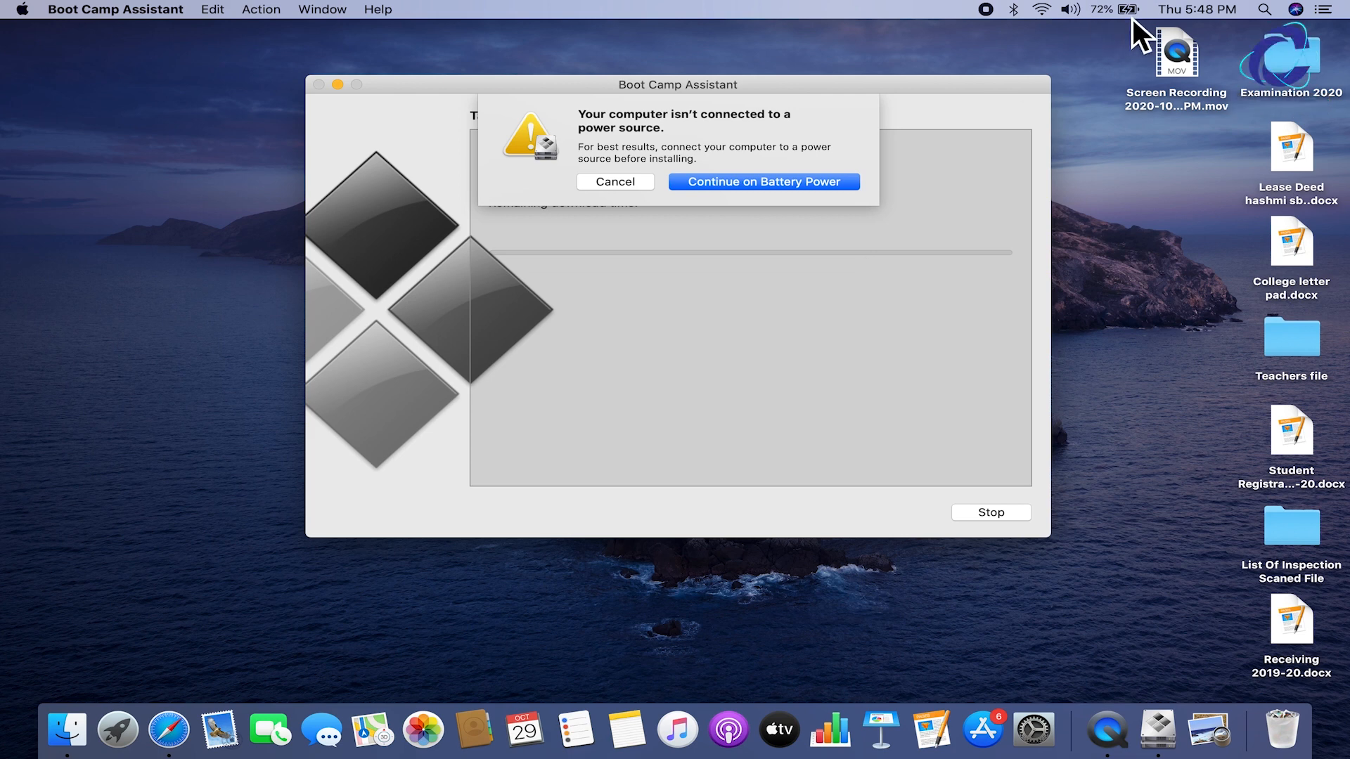
{"action": "left_click", "coordinate": [796, 184]}
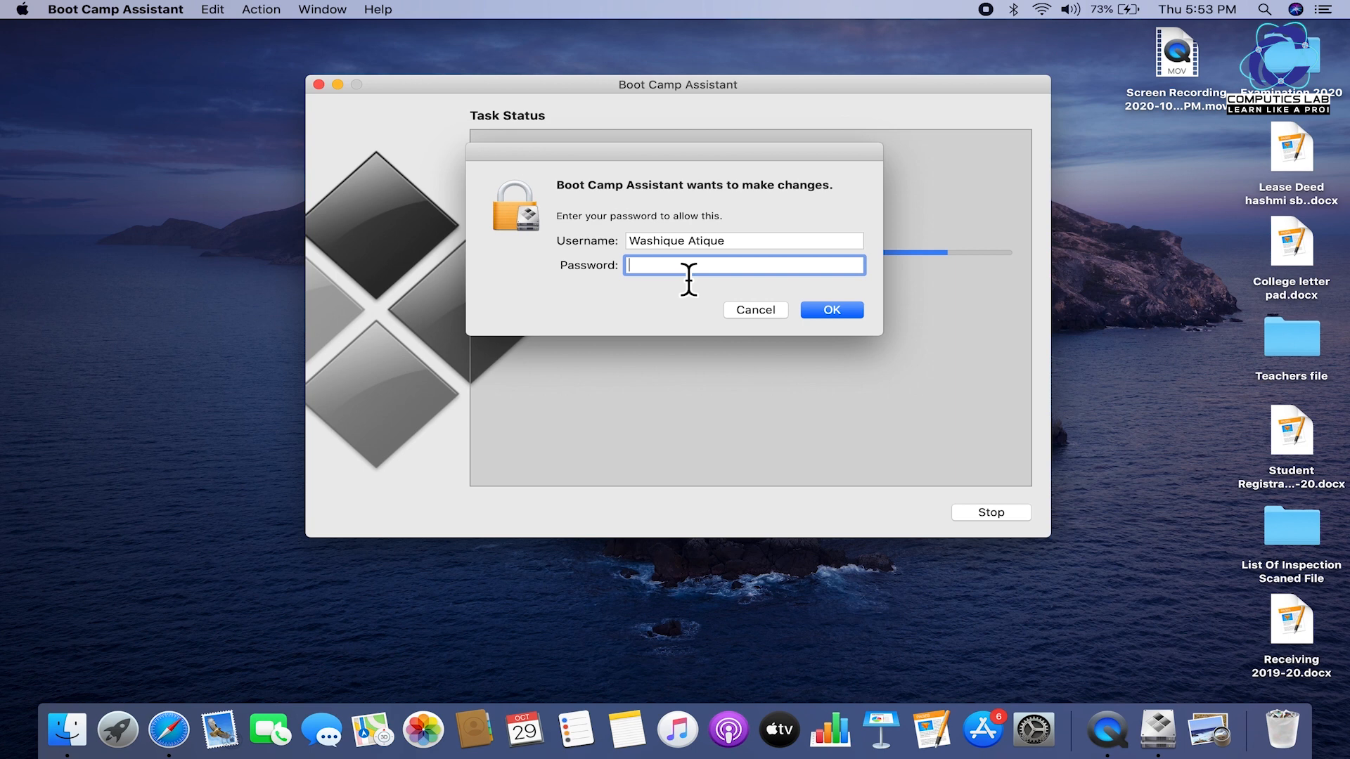
{"action": "type", "text": "•••"}
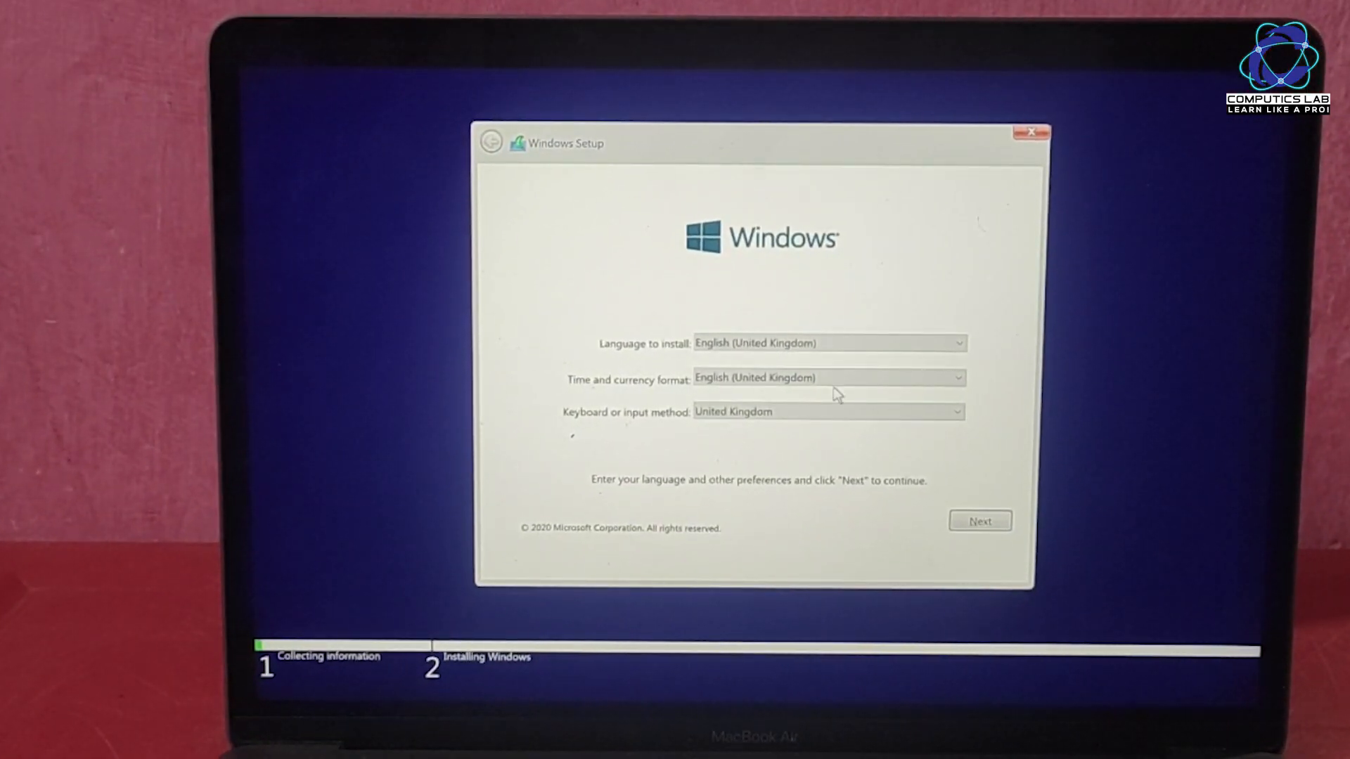
- Keep English (United Kingdom) as the install language, set the time and currency format to English (United States), and continue
{"action": "left_click", "coordinate": [872, 351]}
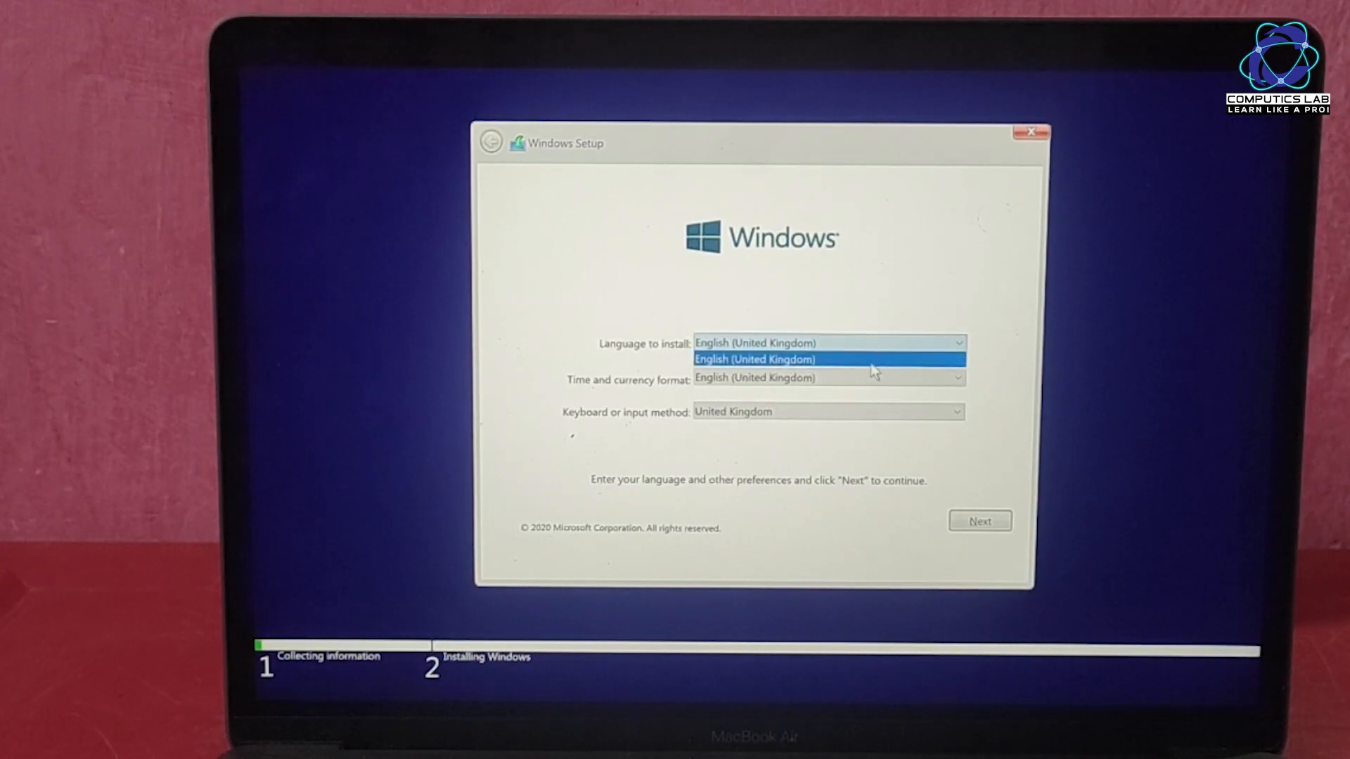
{"action": "left_click", "coordinate": [873, 360]}
{"action": "left_click", "coordinate": [840, 383]}
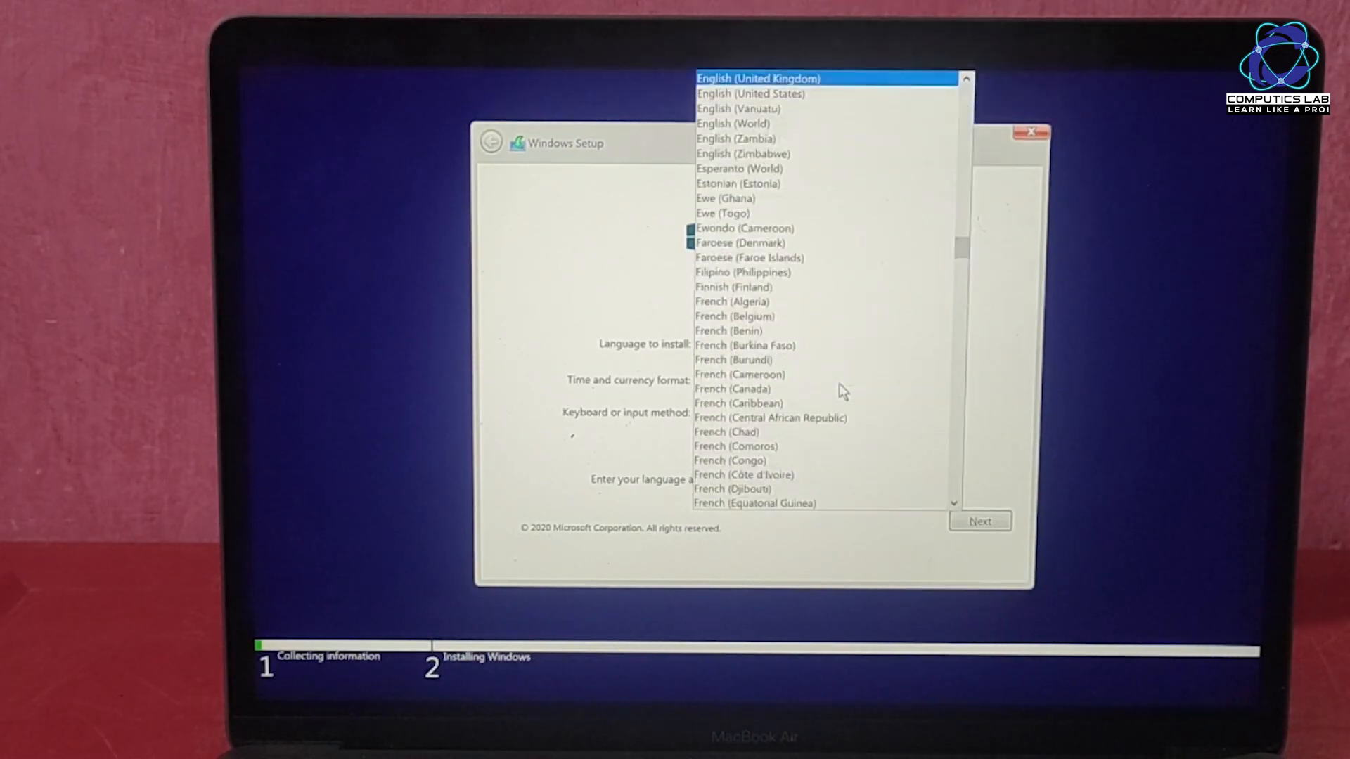
{"action": "left_click", "coordinate": [839, 99]}
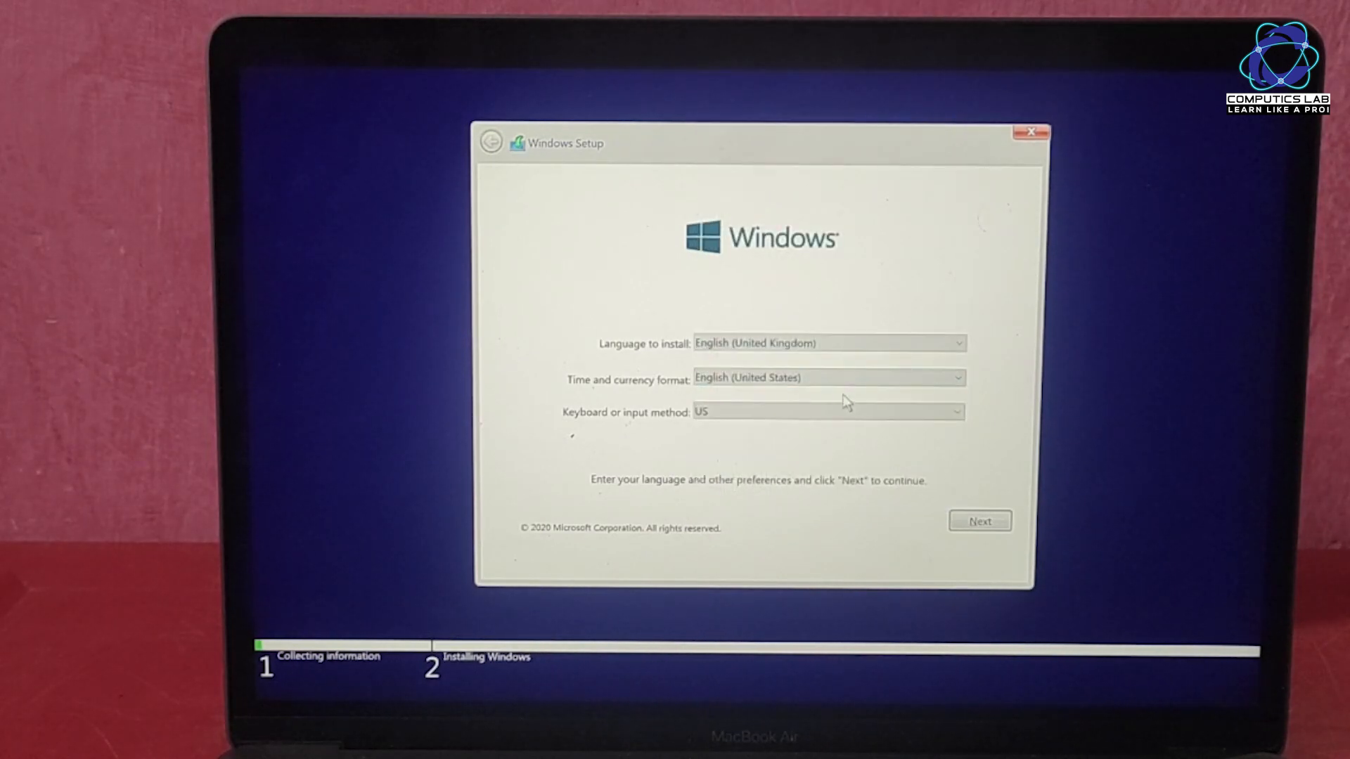
{"action": "left_click", "coordinate": [1004, 527]}
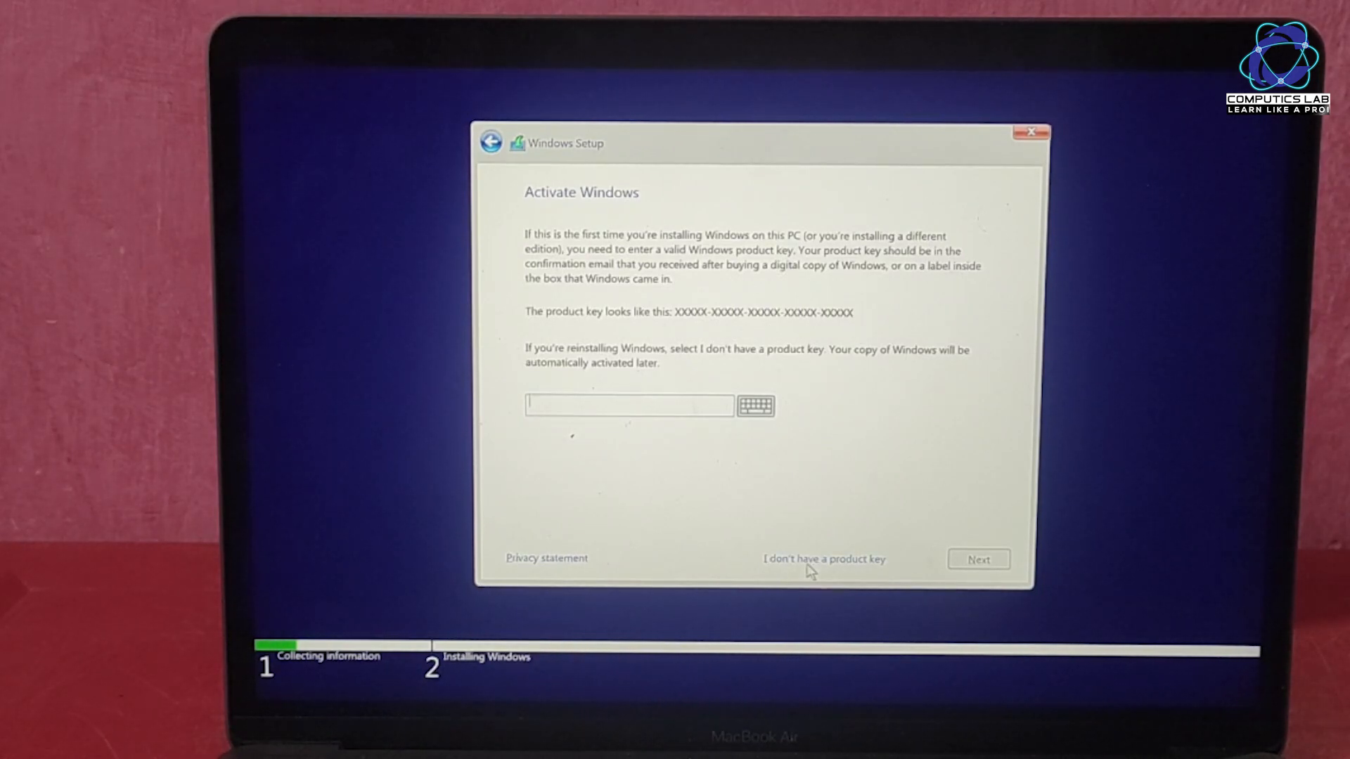
- Skip the product key and choose Windows 10 Pro as the operating system to install
{"action": "left_click", "coordinate": [852, 559]}
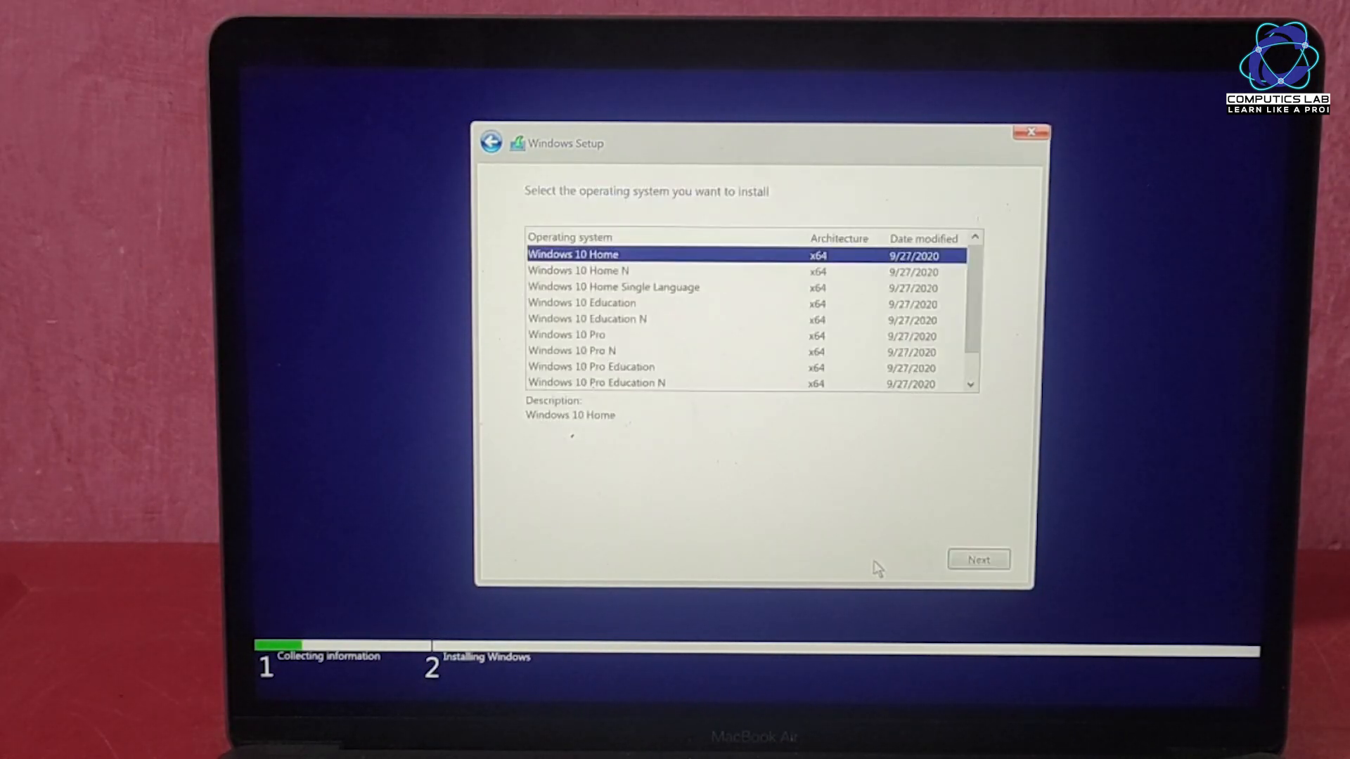
{"action": "left_click", "coordinate": [587, 336]}
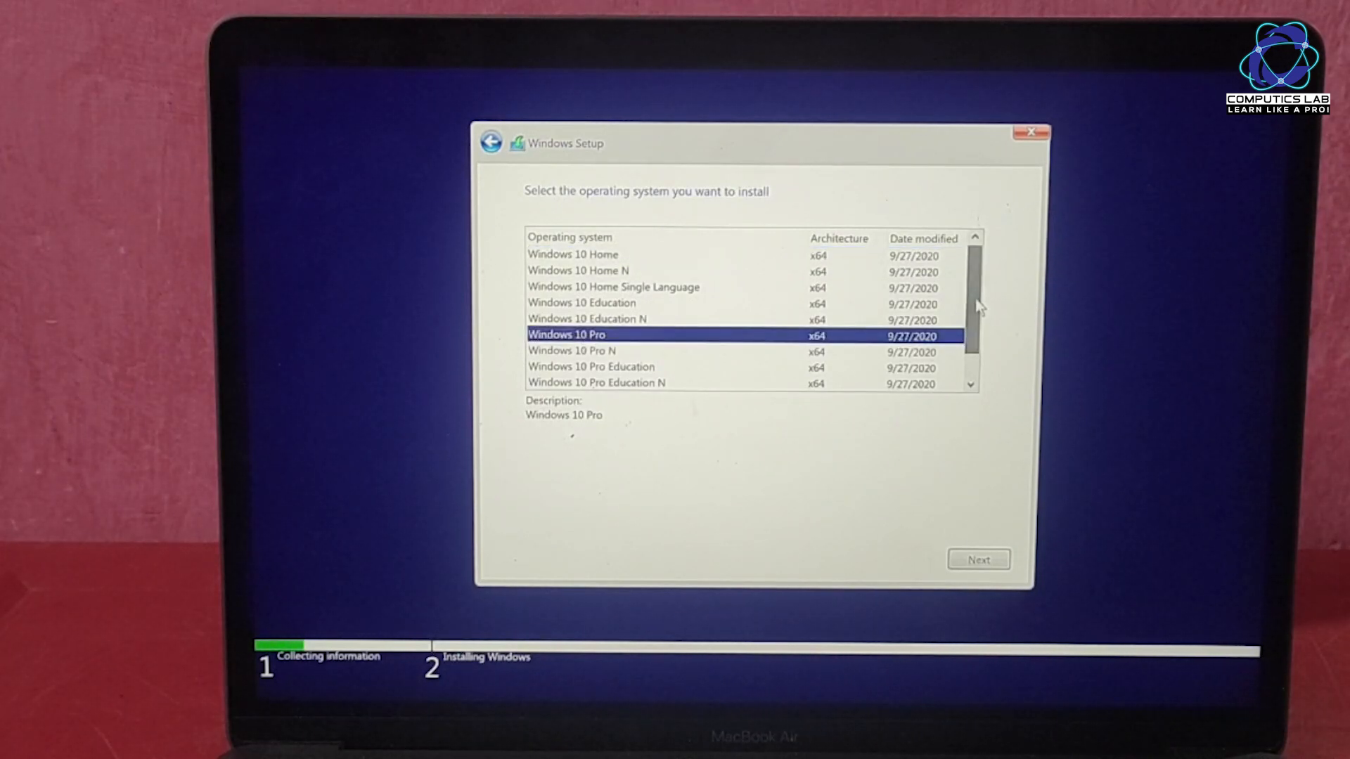
{"action": "mouse_move", "coordinate": [978, 302]}
{"action": "left_mouse_down"}
{"action": "mouse_move", "coordinate": [977, 351]}
{"action": "mouse_move", "coordinate": [981, 294]}
{"action": "left_mouse_up"}
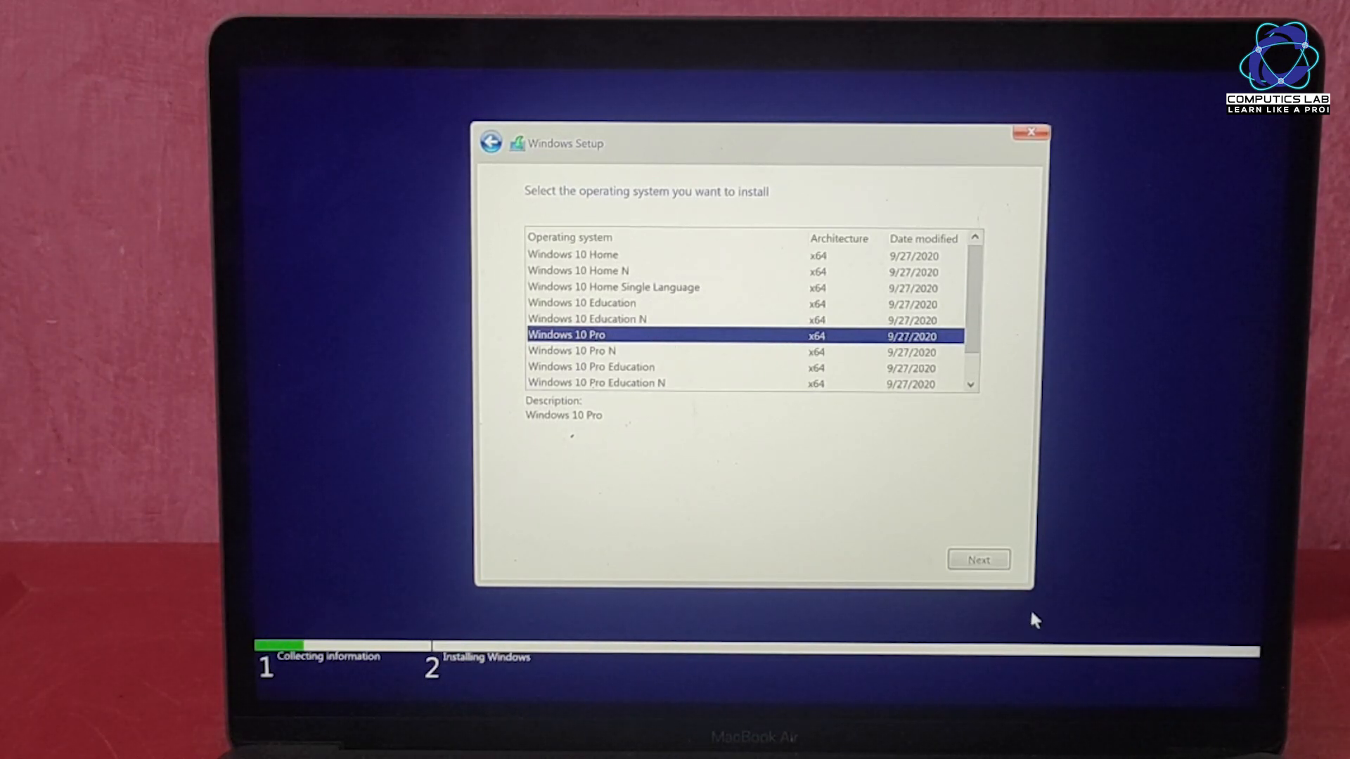
{"action": "left_click", "coordinate": [999, 560]}
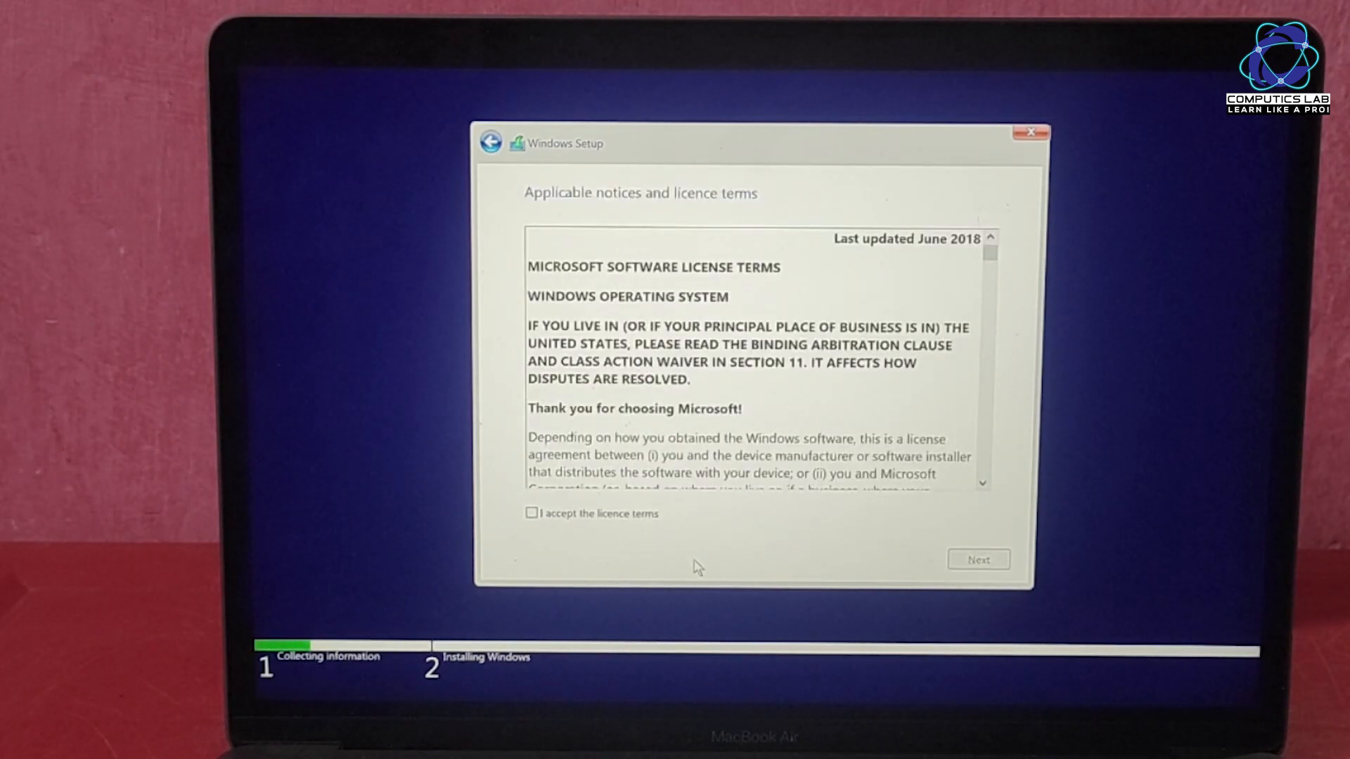
- Accept the licence terms to begin installing Windows, and restart immediately when setup requires it
{"action": "left_click", "coordinate": [534, 515]}
{"action": "left_click", "coordinate": [991, 560]}
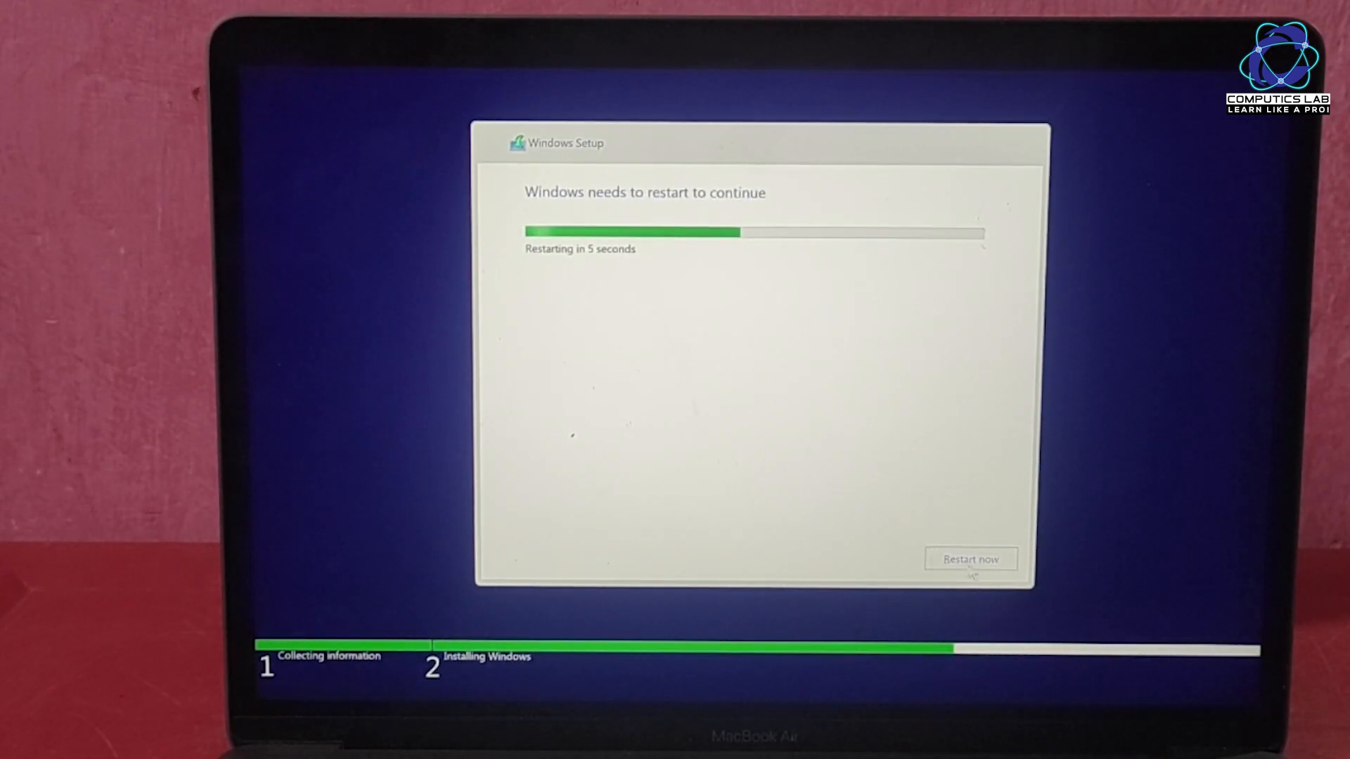
{"action": "left_click", "coordinate": [996, 566]}
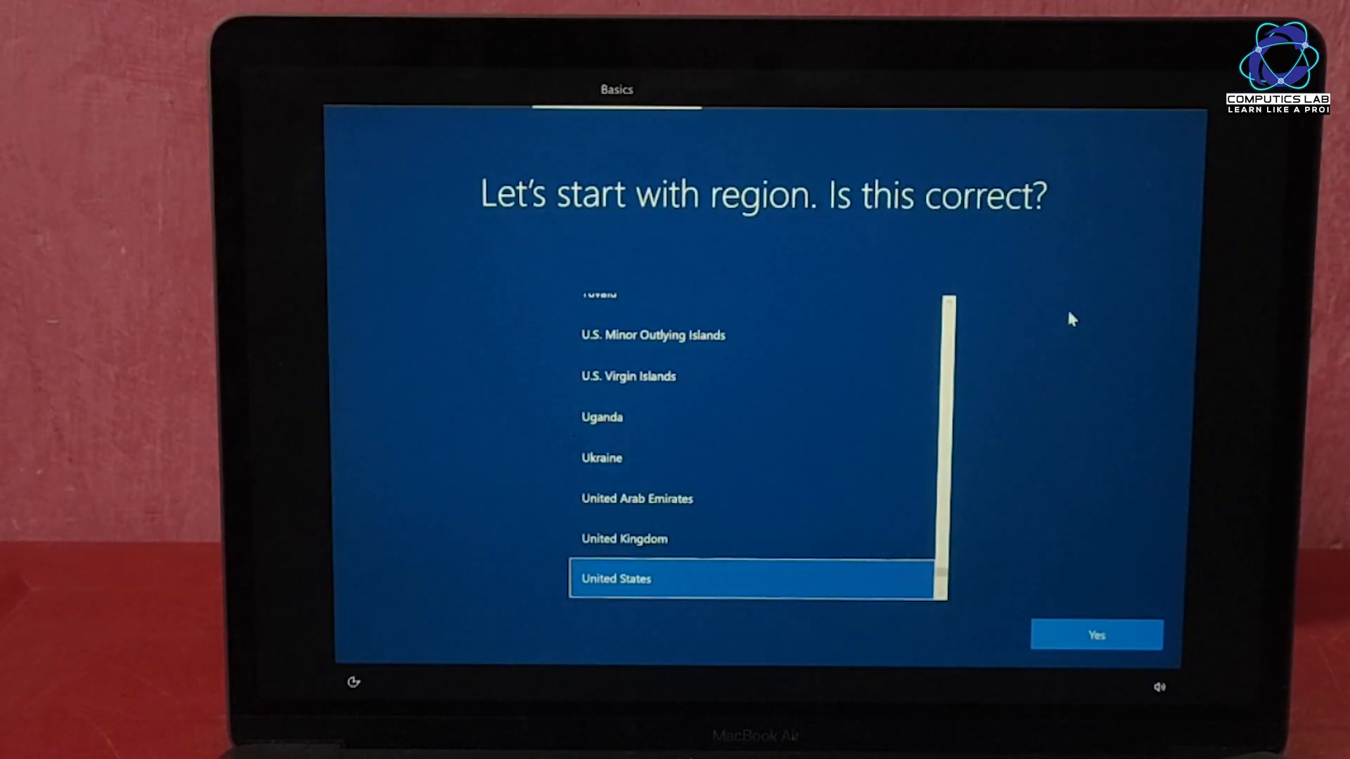
- Select India as the region and confirm it
{"action": "left_click_drag", "start_coordinate": [939, 582], "coordinate": [952, 438]}
{"action": "left_click", "coordinate": [677, 397]}
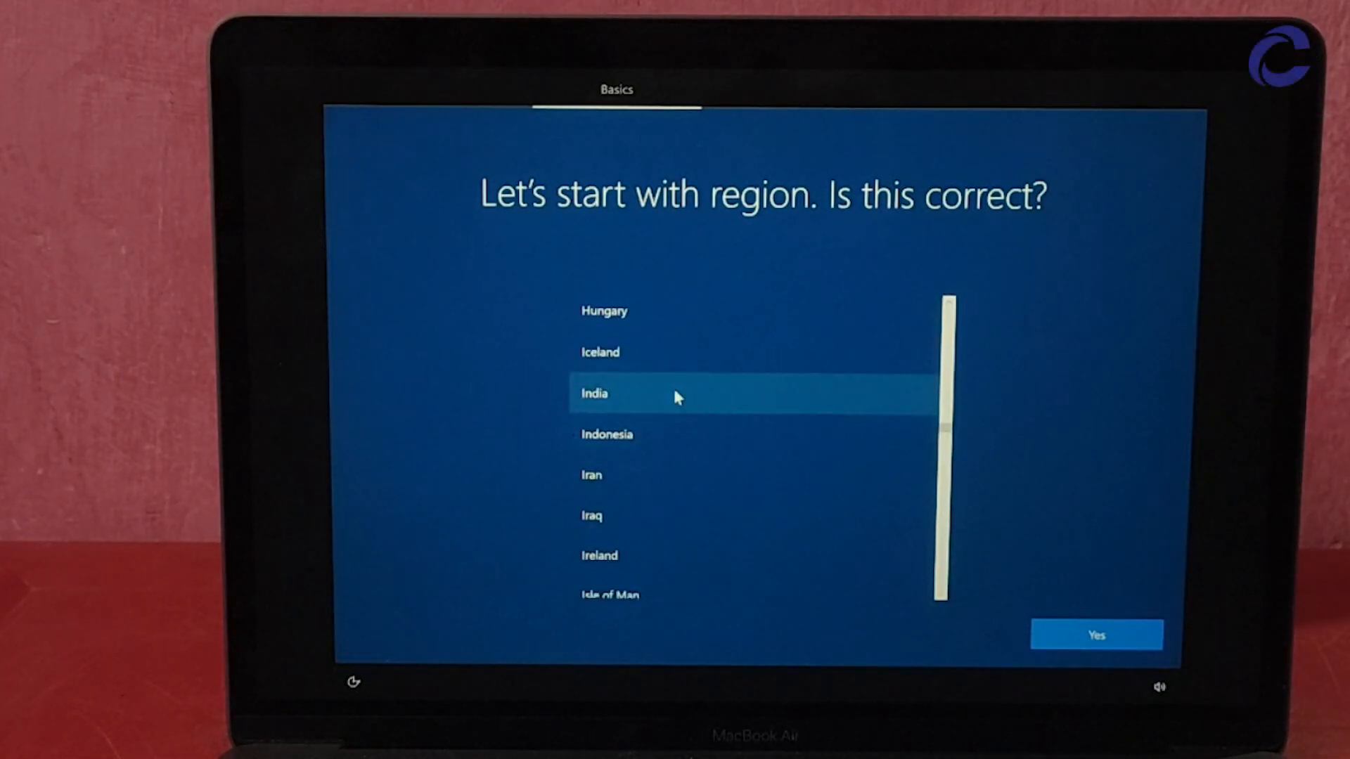
{"action": "left_click", "coordinate": [631, 401]}
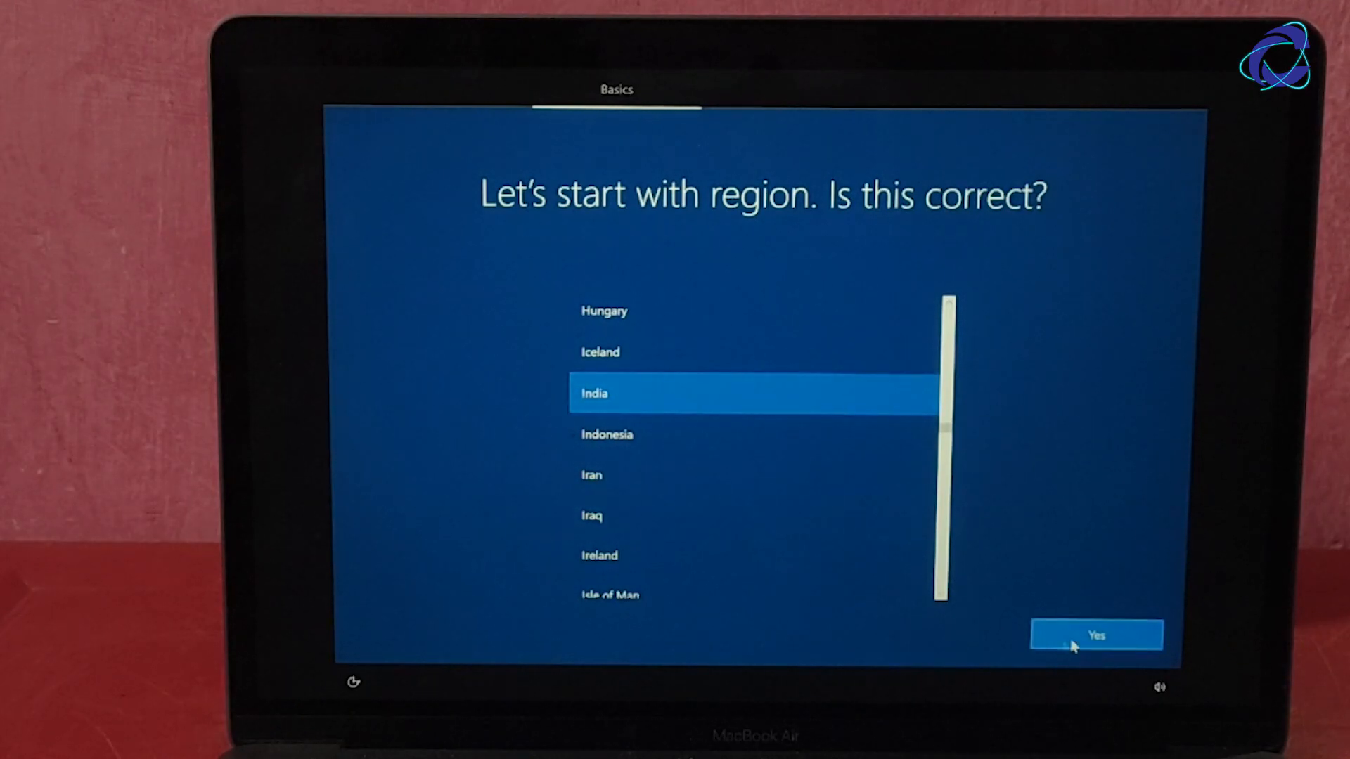
{"action": "left_click", "coordinate": [1126, 645]}
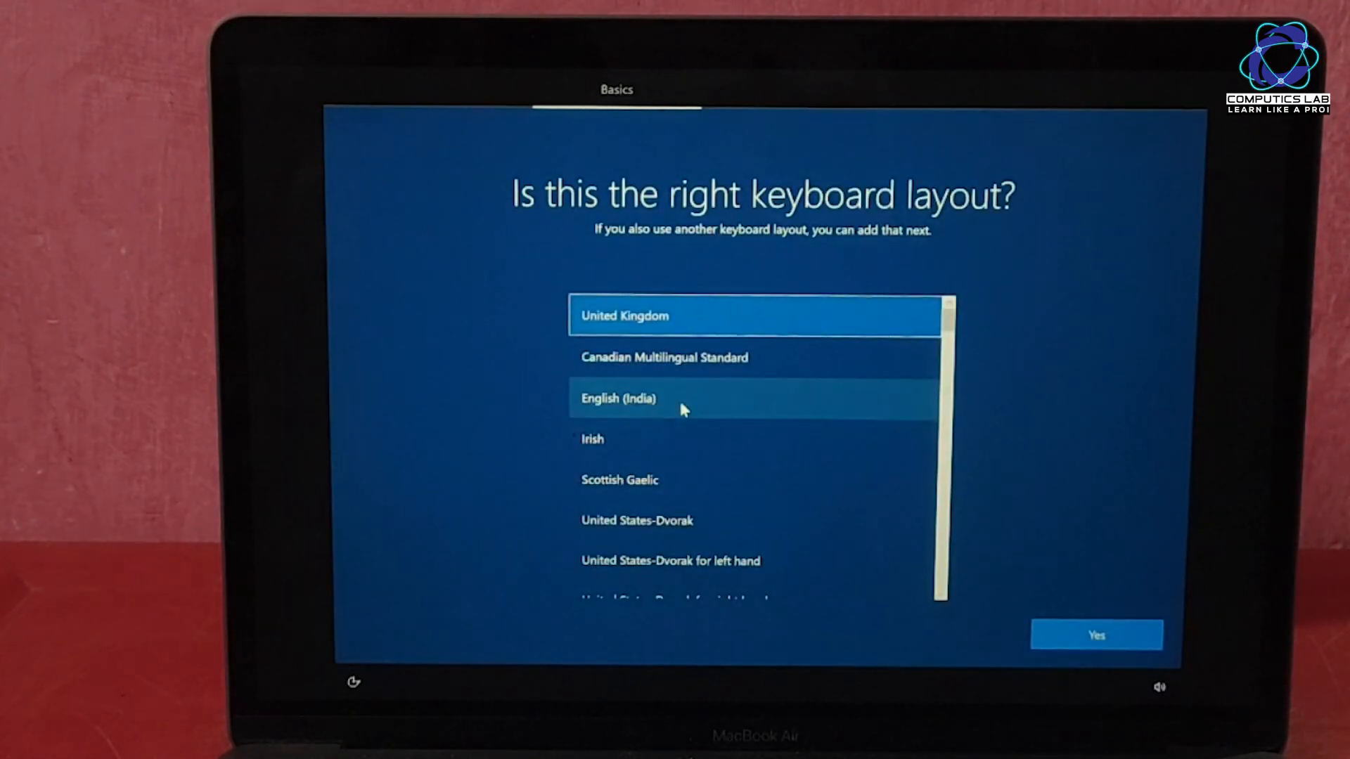
- Set the keyboard layout to English (India) and skip adding a second layout
{"action": "left_click", "coordinate": [687, 404]}
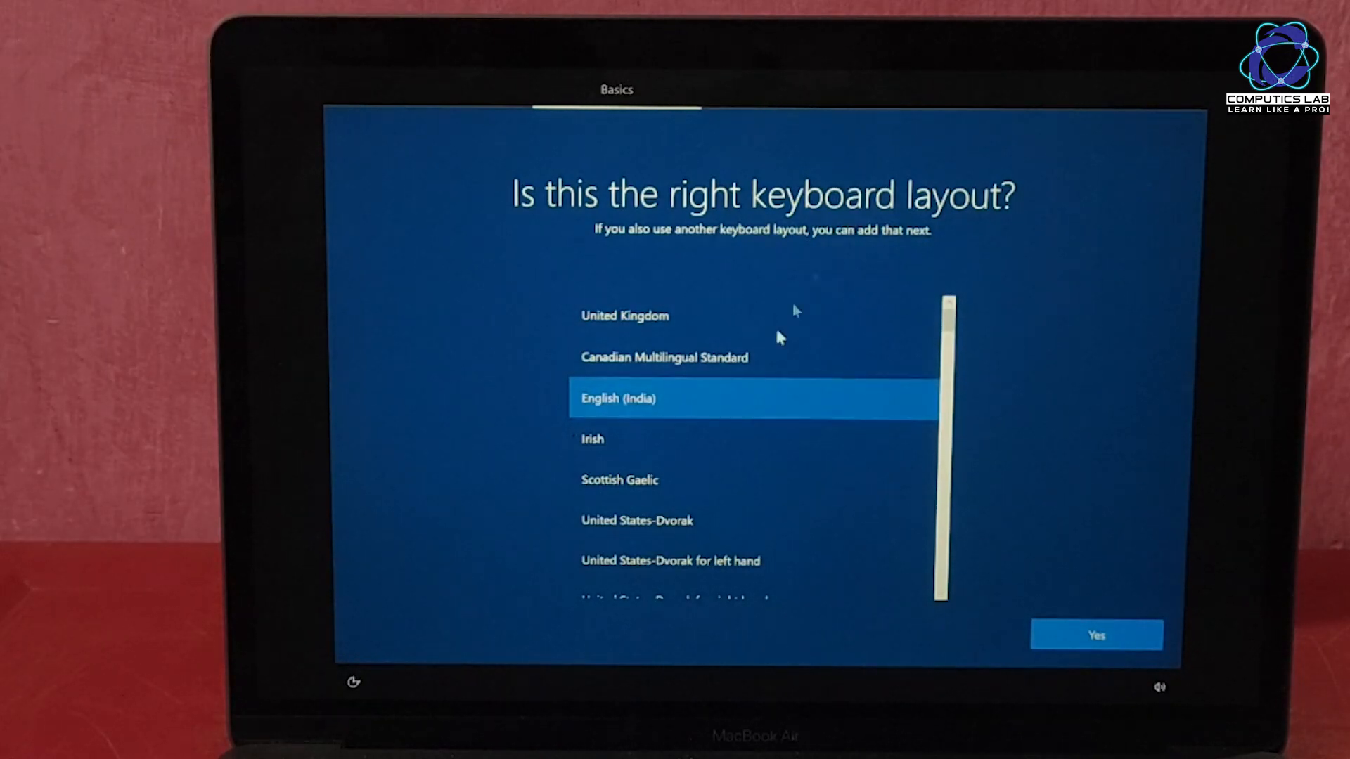
{"action": "left_click", "coordinate": [1131, 645]}
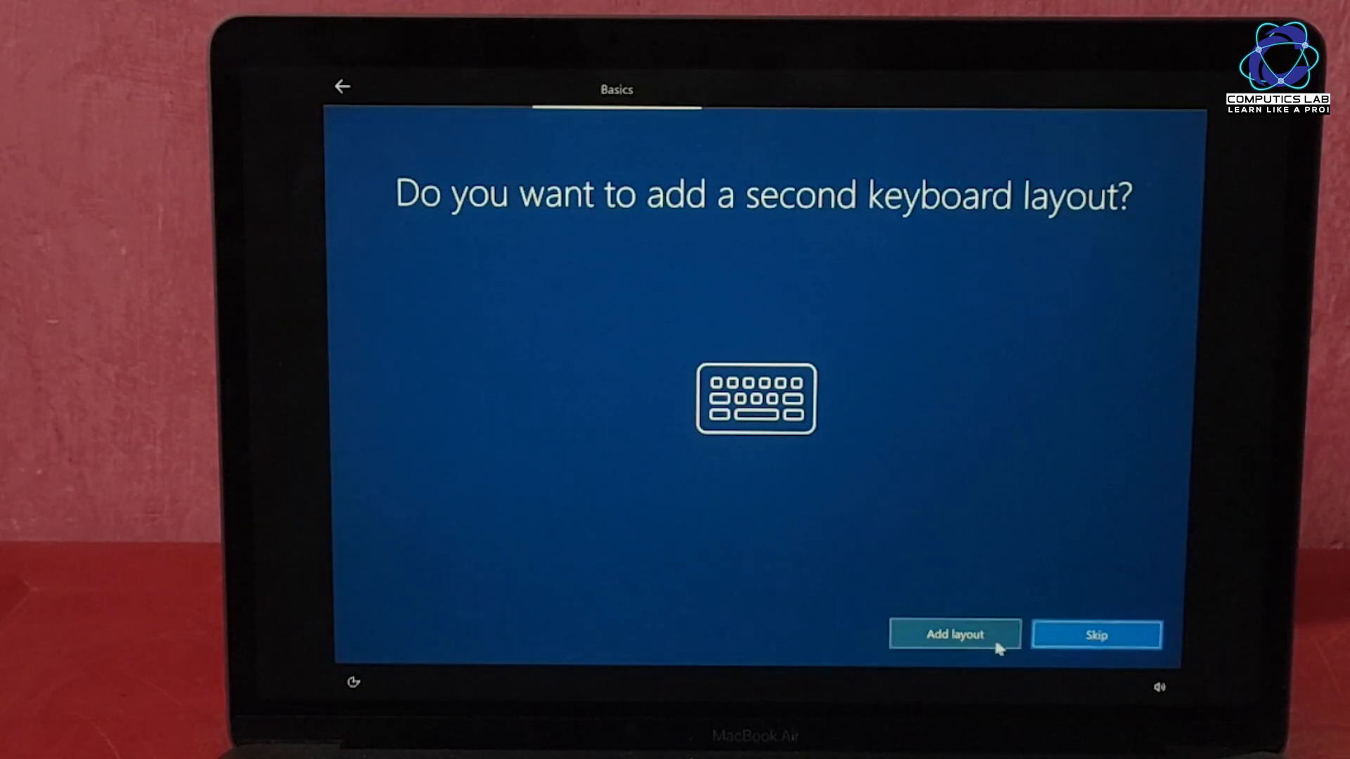
{"action": "left_click", "coordinate": [1124, 640]}
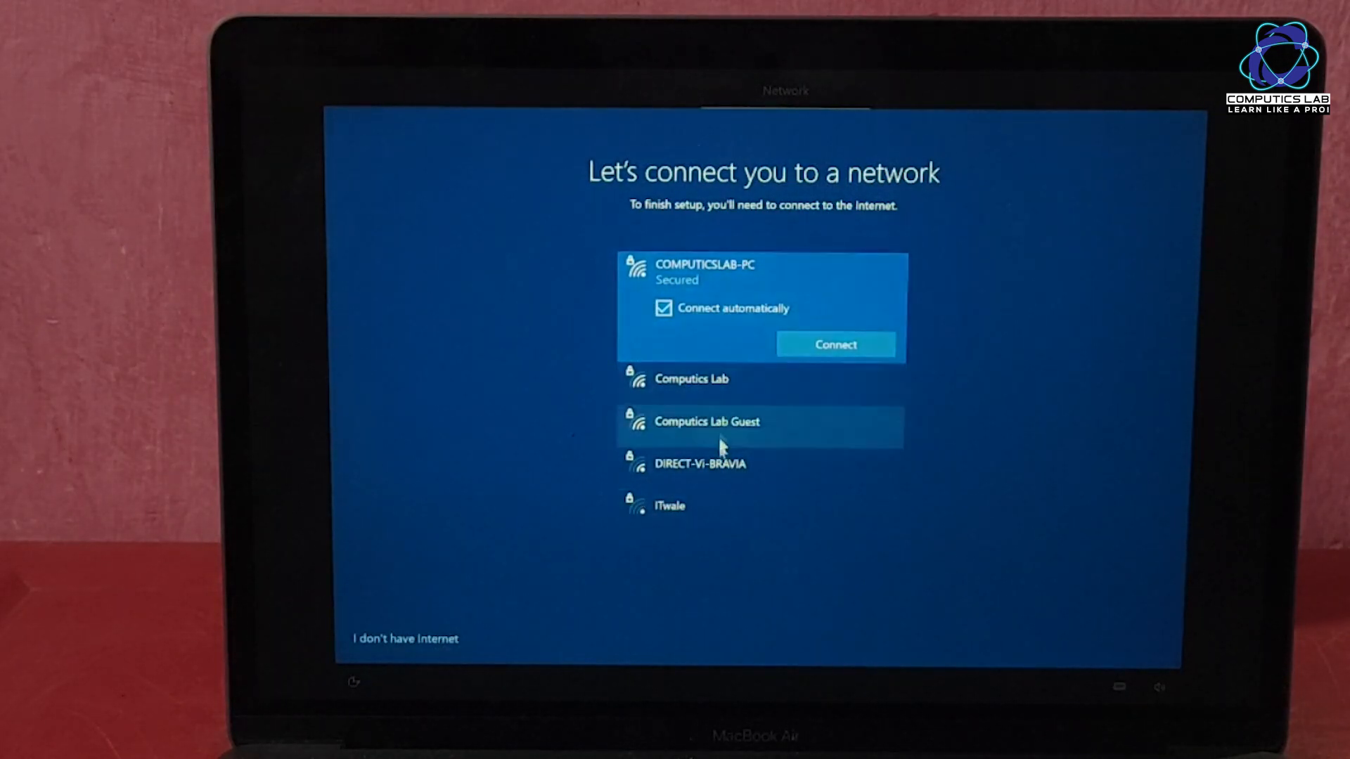
- Decline to connect to a network and continue with limited setup
{"action": "left_click", "coordinate": [425, 639]}
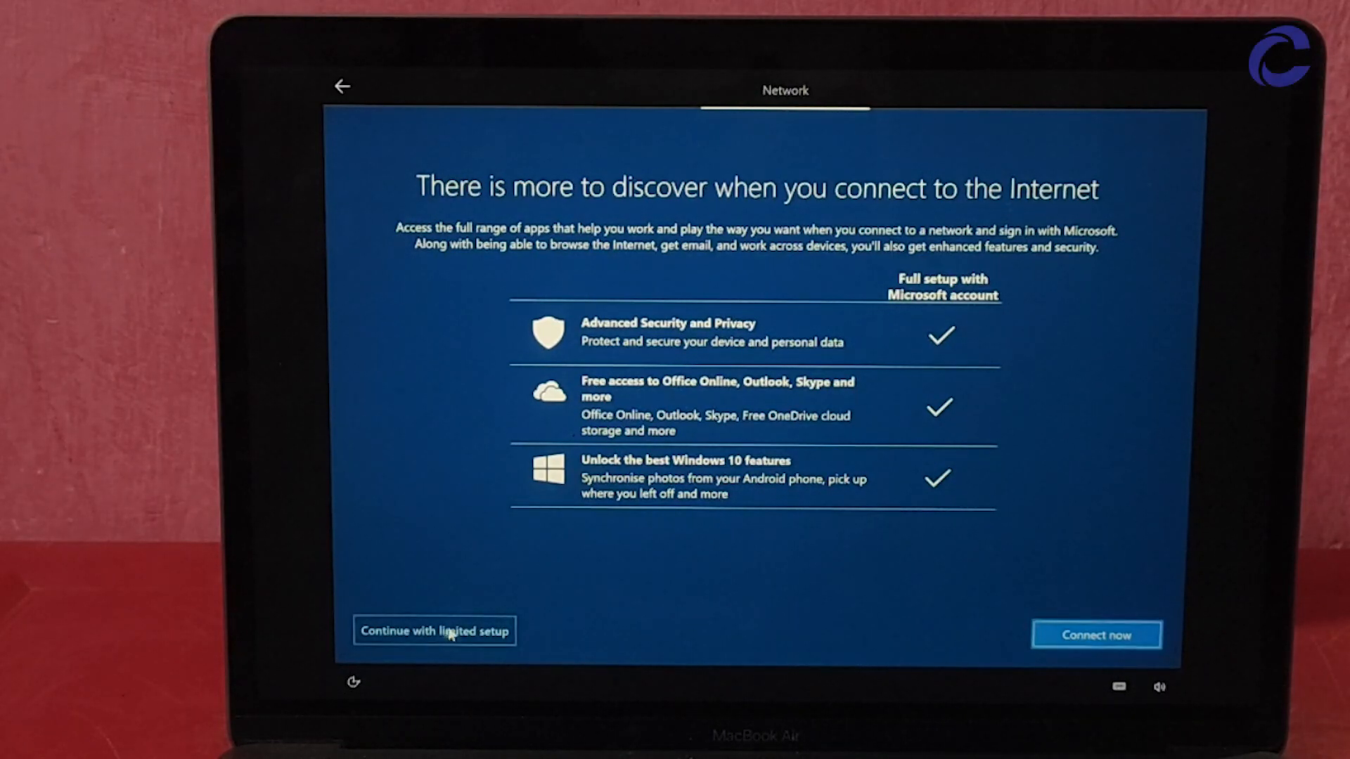
{"action": "left_click", "coordinate": [469, 633]}
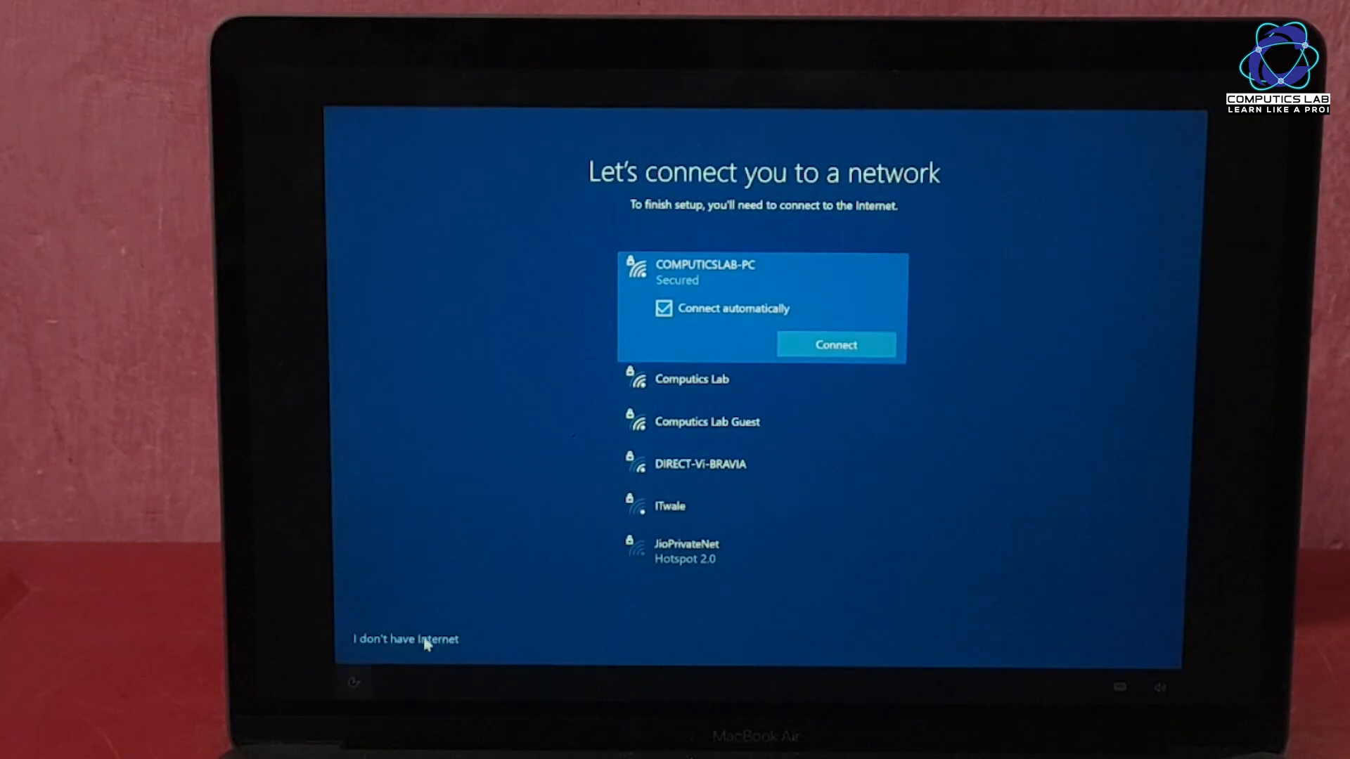
{"action": "left_click", "coordinate": [422, 639]}
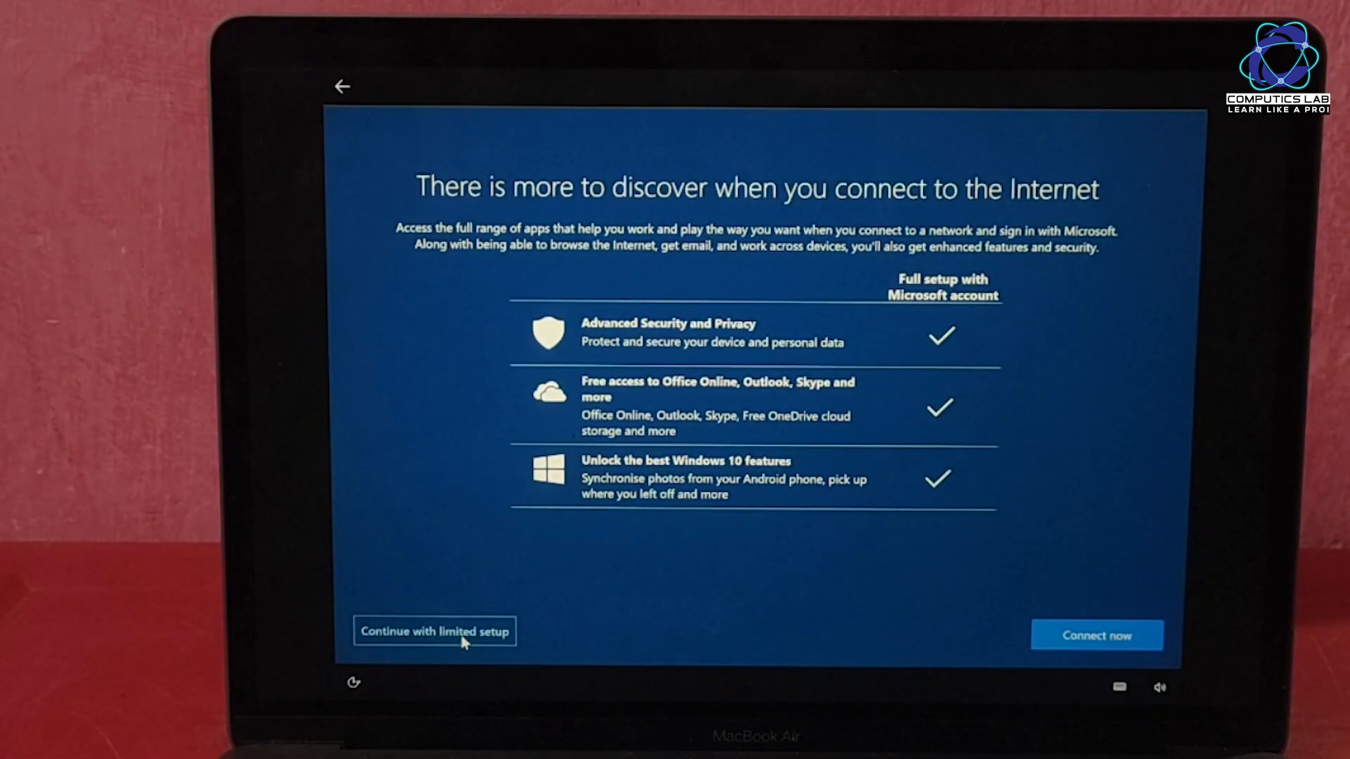
{"action": "left_click", "coordinate": [463, 639]}
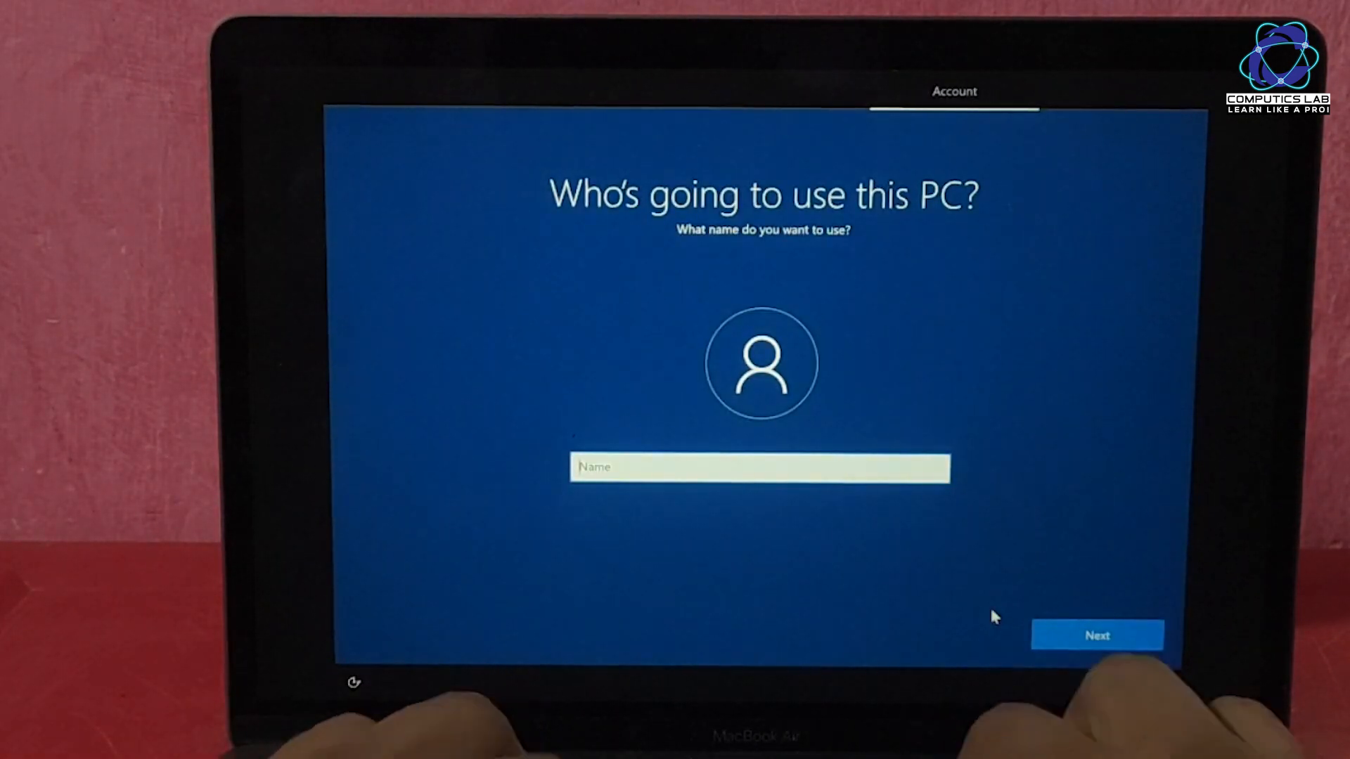
- Name the PC's user account "Computics Lab" and continue with a blank password
{"action": "type", "text": "Computics La"}
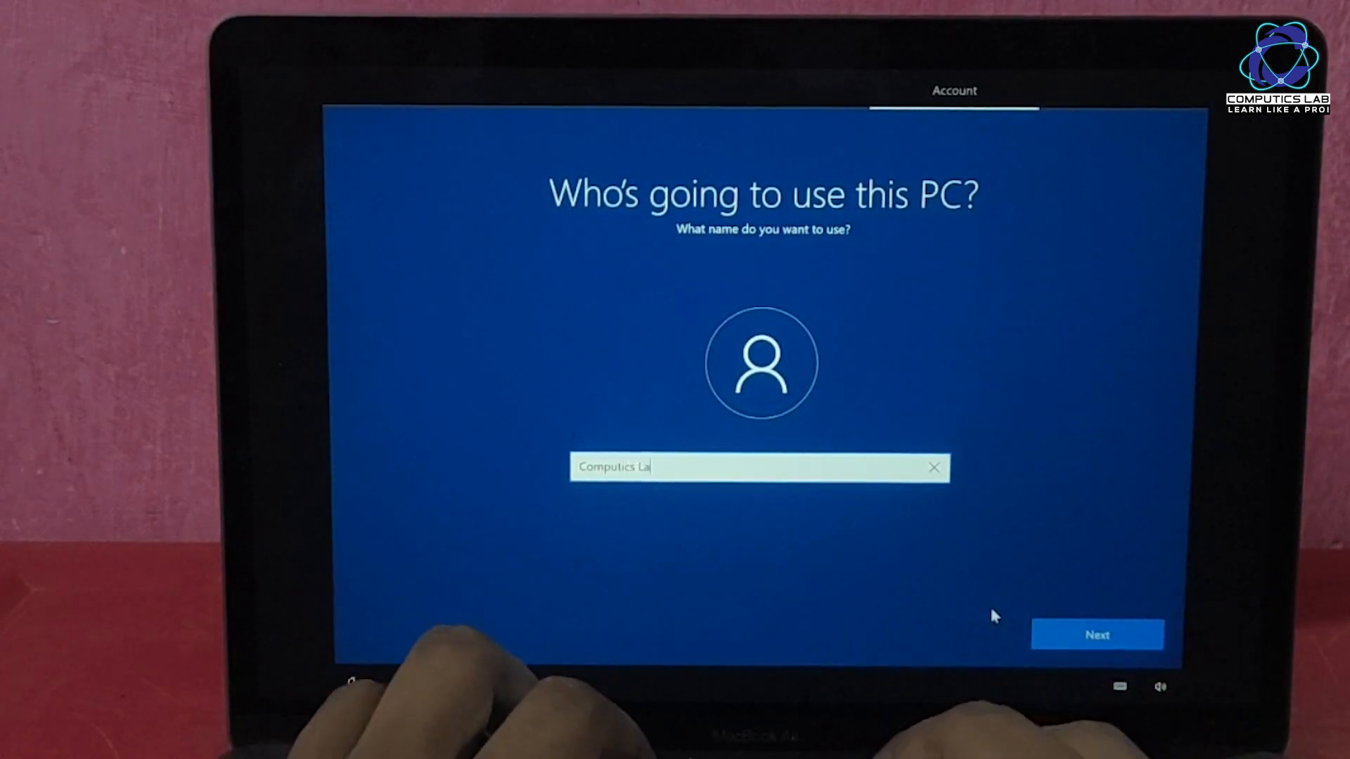
{"action": "type", "text": "b"}
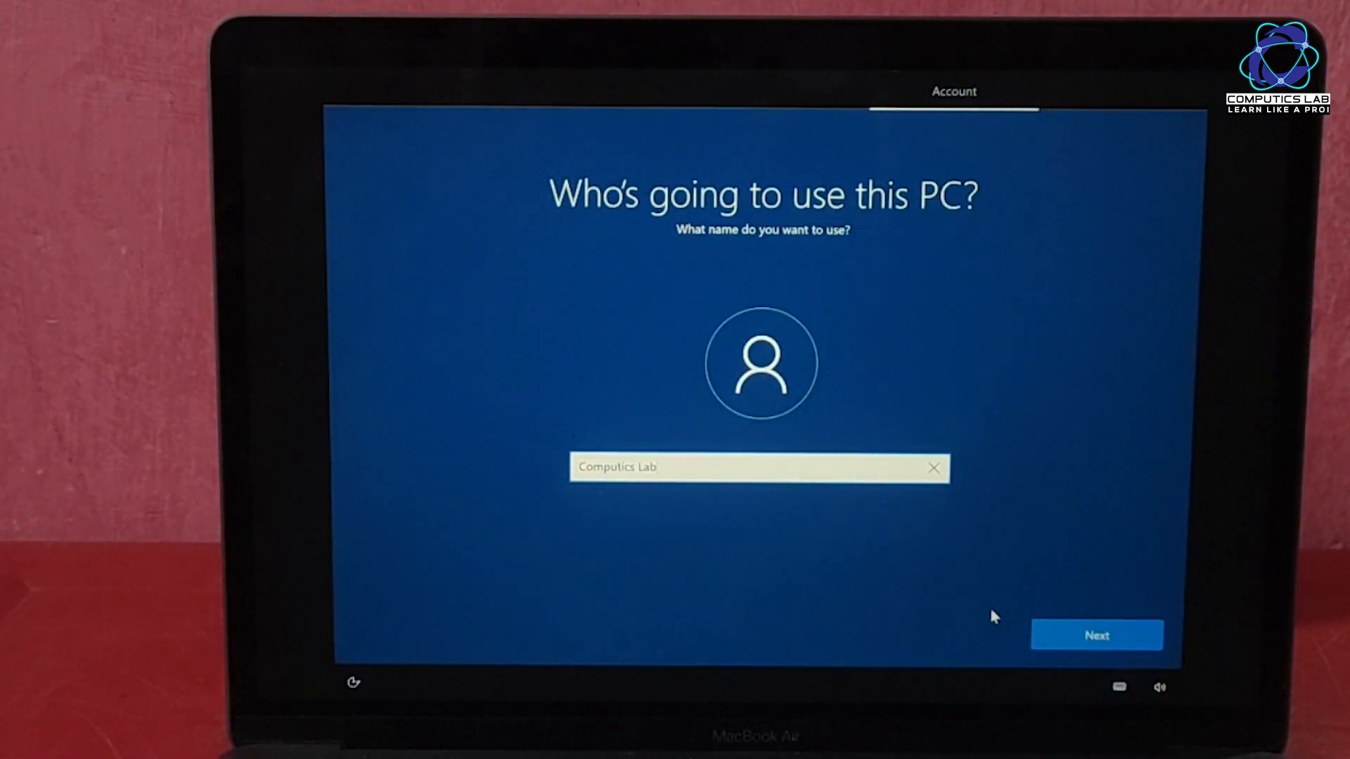
{"action": "left_click", "coordinate": [1122, 648]}
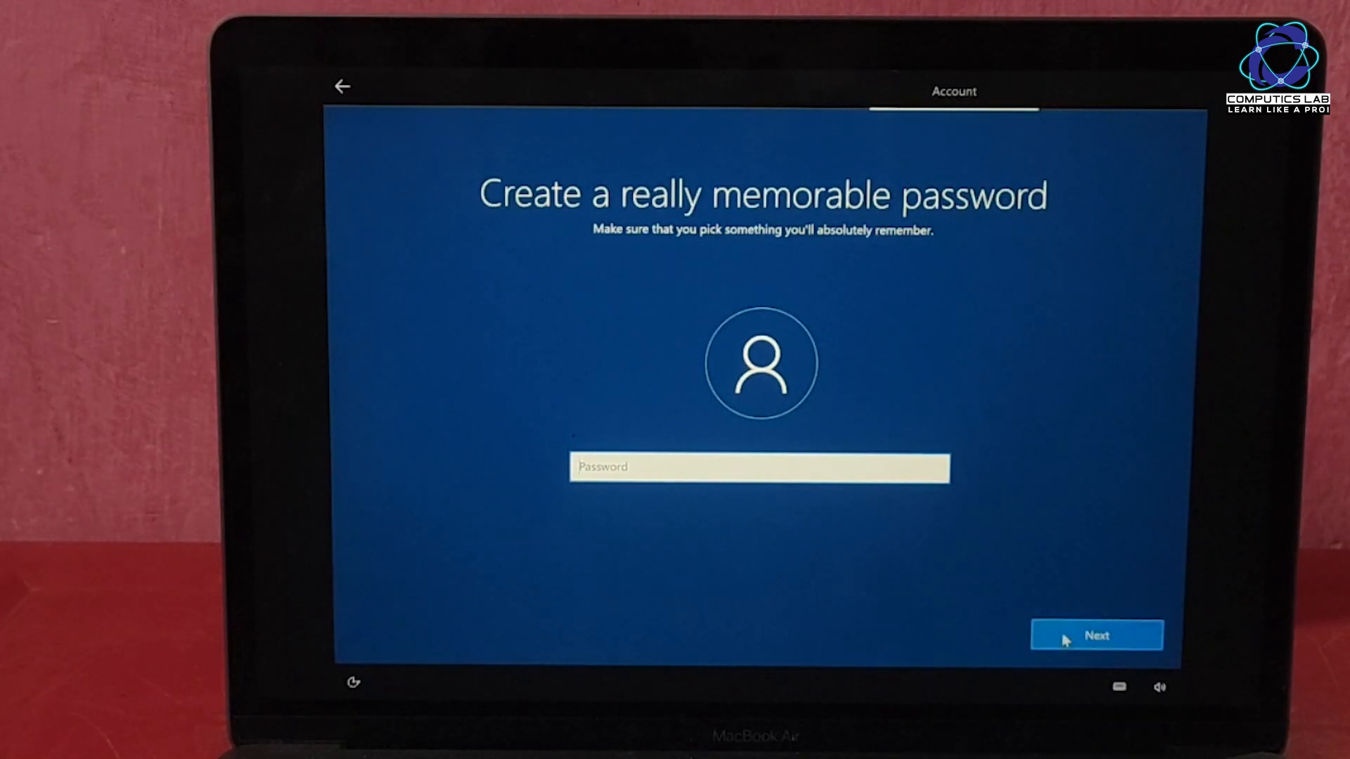
{"action": "left_click", "coordinate": [1132, 641]}
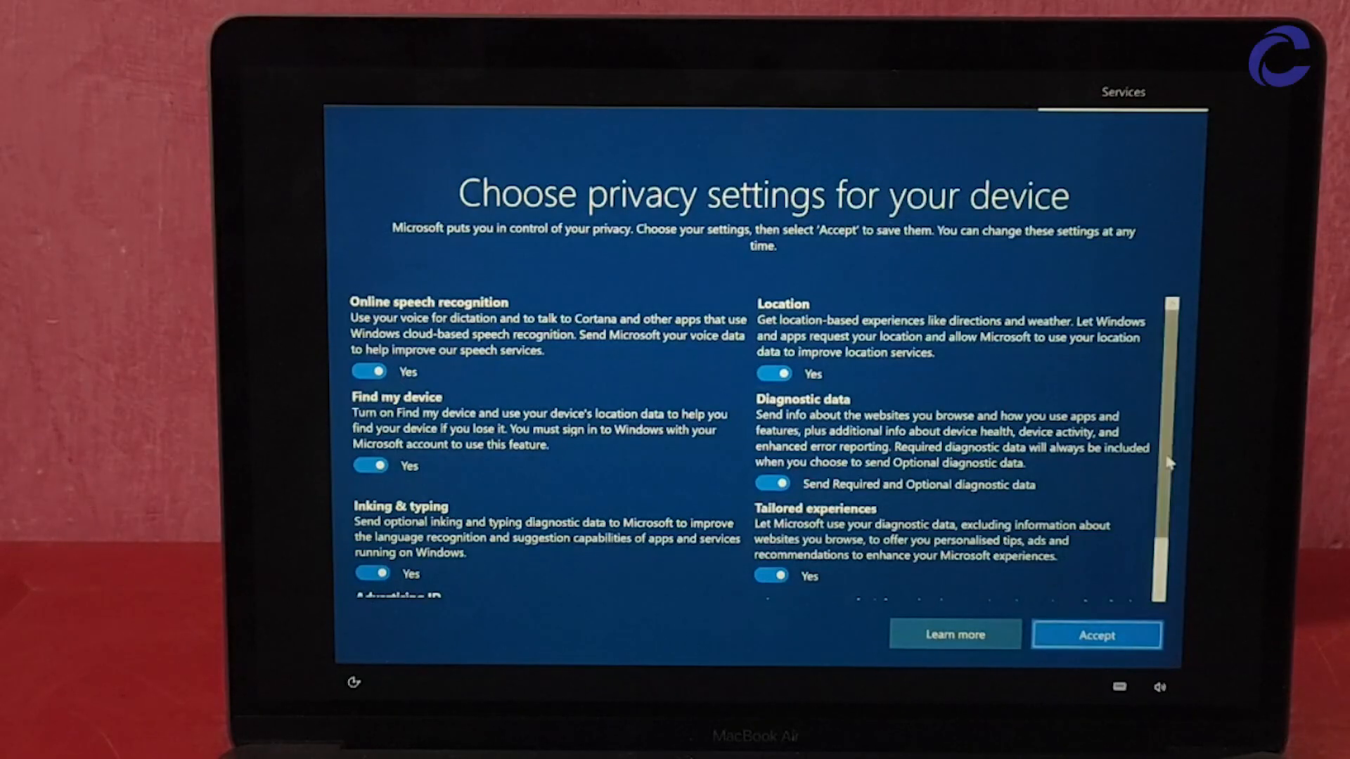
- Accept the default privacy settings for the device and accept Cortana's access to personal information
{"action": "scroll", "coordinate": [1168, 462], "scroll_direction": "down", "scroll_amount": 3}
{"action": "scroll", "coordinate": [1169, 457], "scroll_direction": "up", "scroll_amount": 3}
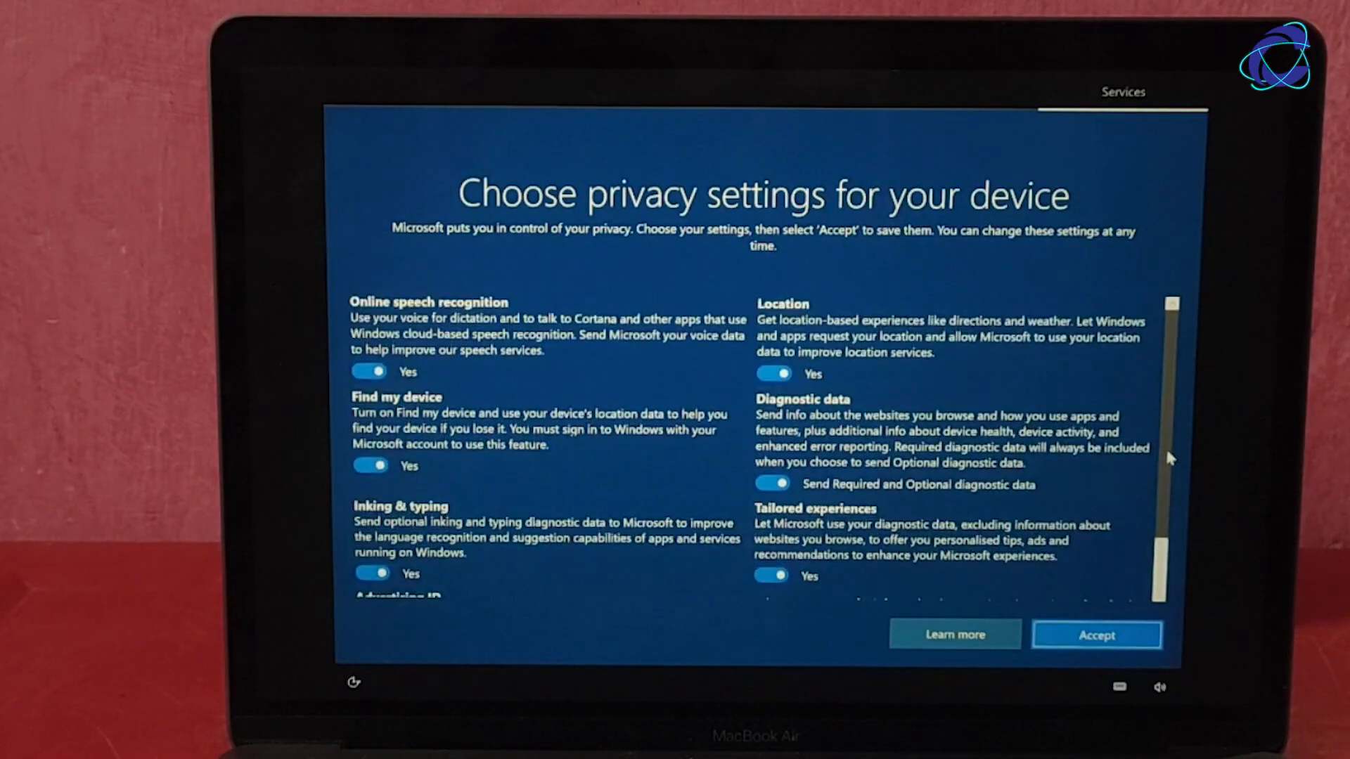
{"action": "scroll", "coordinate": [1163, 492], "scroll_direction": "down", "scroll_amount": 3}
{"action": "scroll", "coordinate": [1152, 538], "scroll_direction": "up", "scroll_amount": 3}
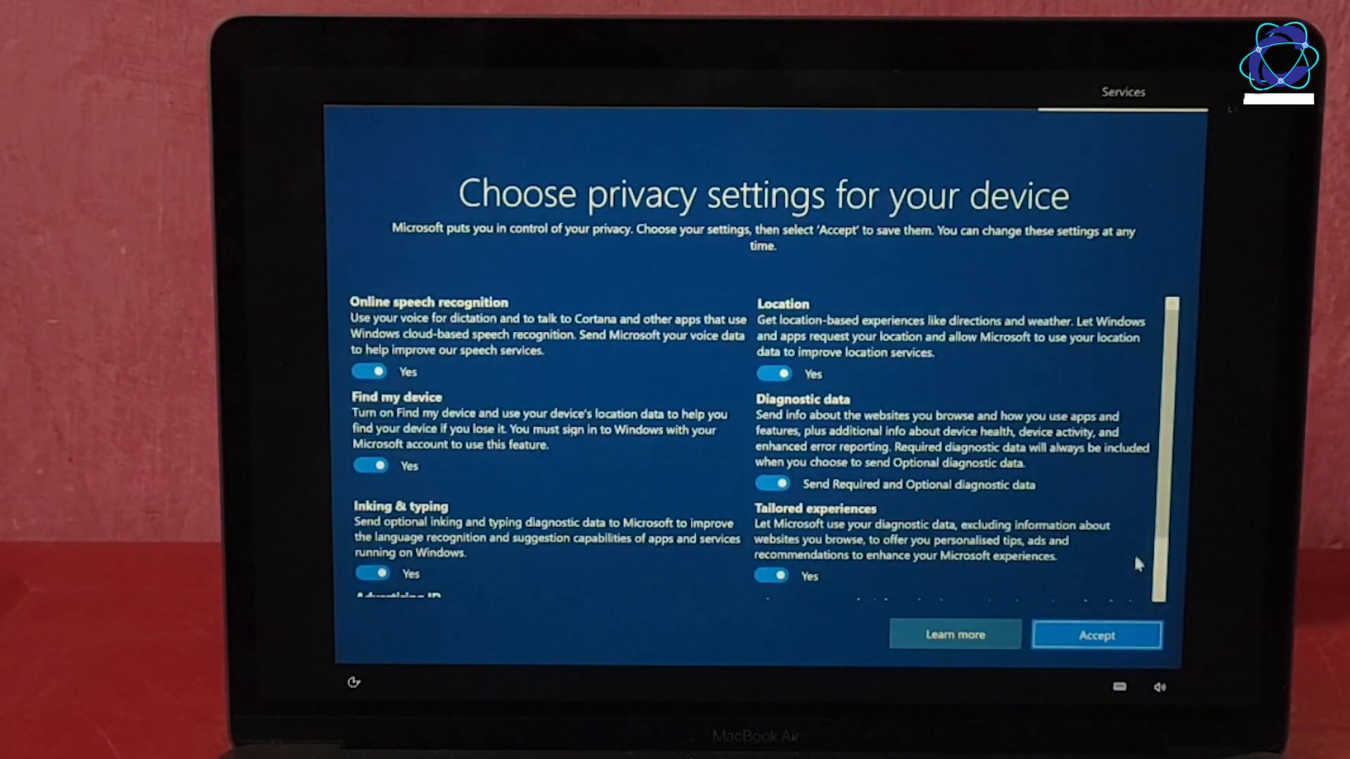
{"action": "left_click", "coordinate": [1123, 642]}
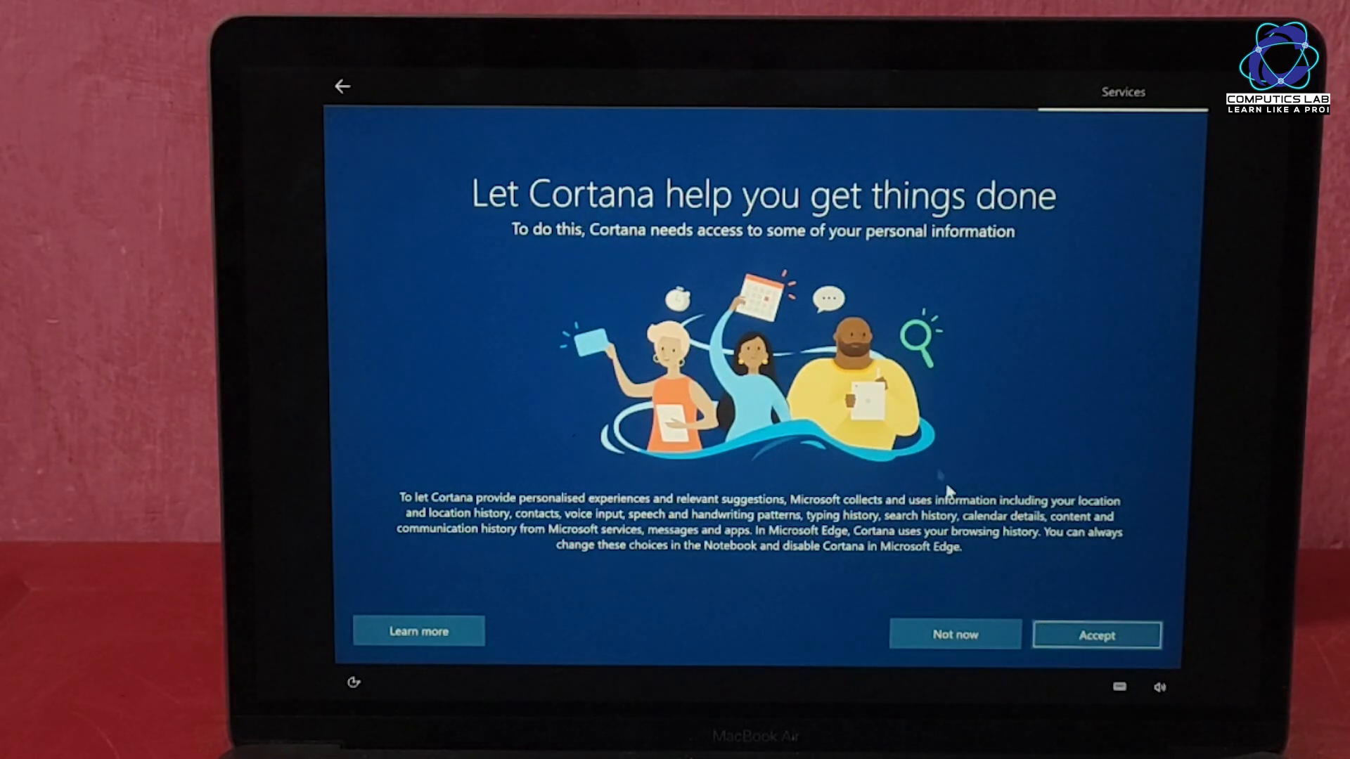
{"action": "left_click", "coordinate": [1128, 646]}
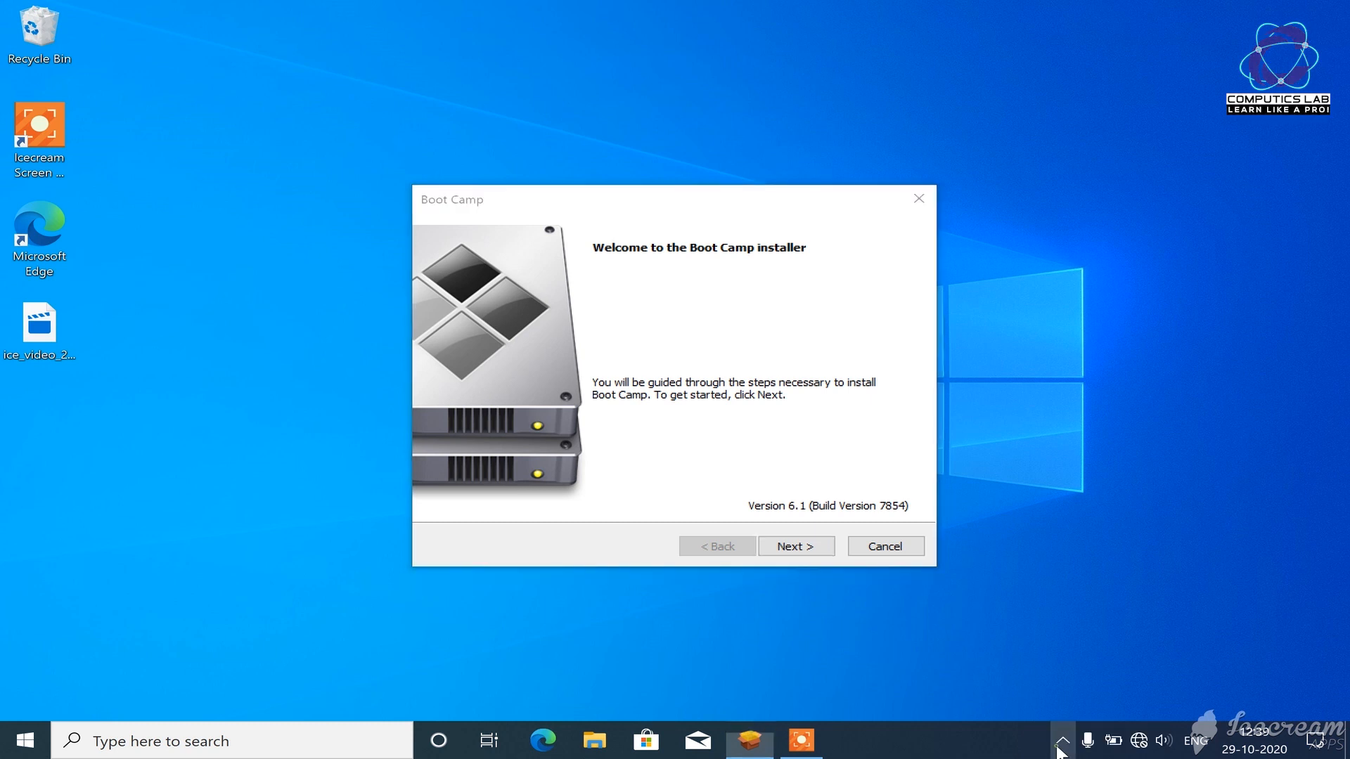
{"action": "left_click", "coordinate": [1062, 741]}
{"action": "left_click", "coordinate": [827, 475]}
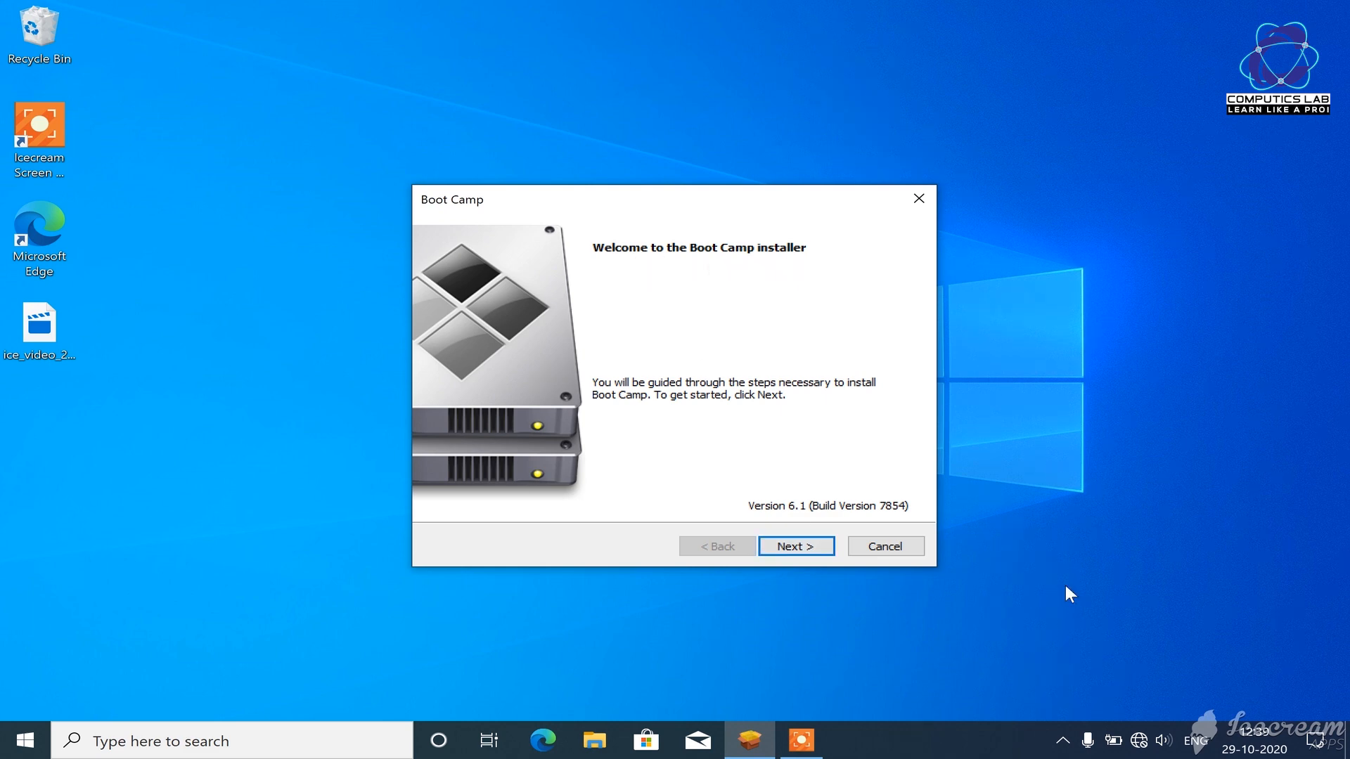
{"action": "left_click", "coordinate": [1062, 740]}
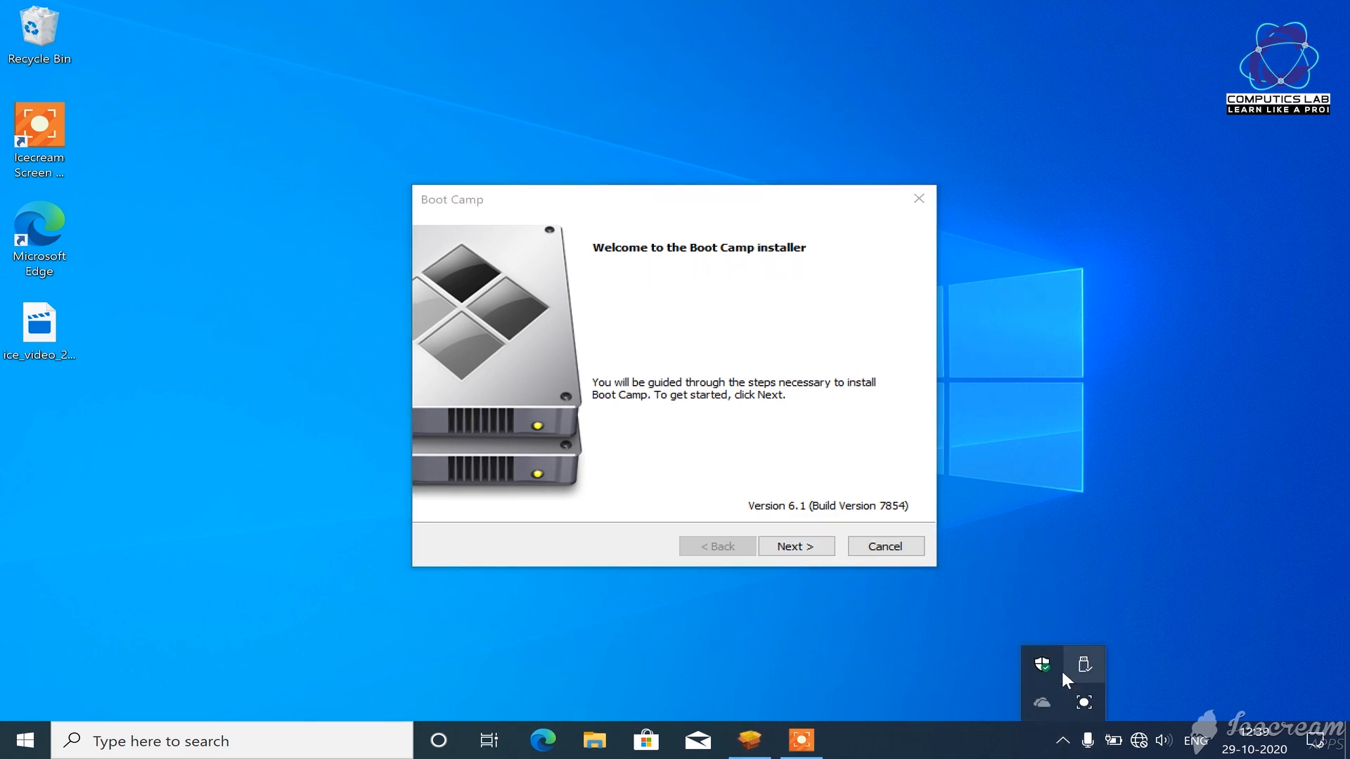
{"action": "left_click", "coordinate": [826, 476]}
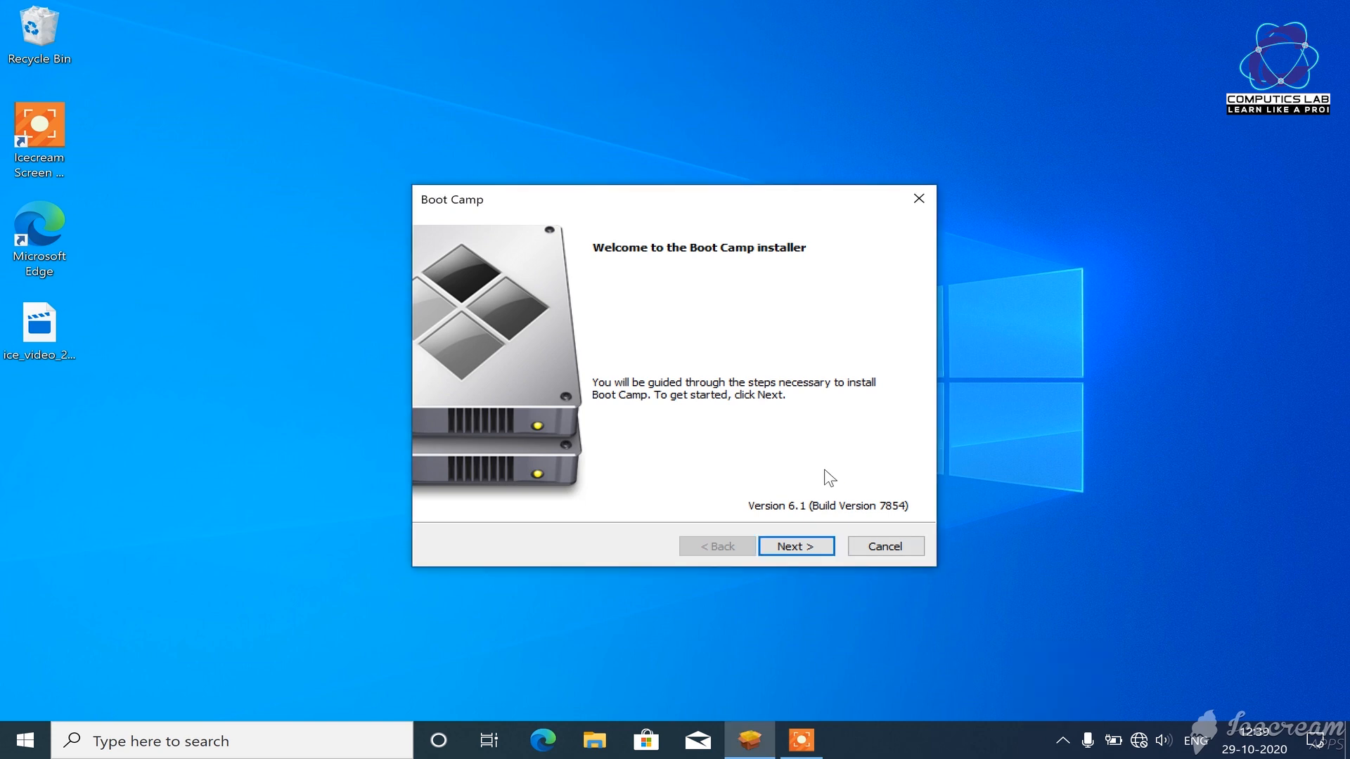
- Examine the other devices and display adaptors in Device Manager for missing drivers, and close it
{"action": "left_click", "coordinate": [160, 741]}
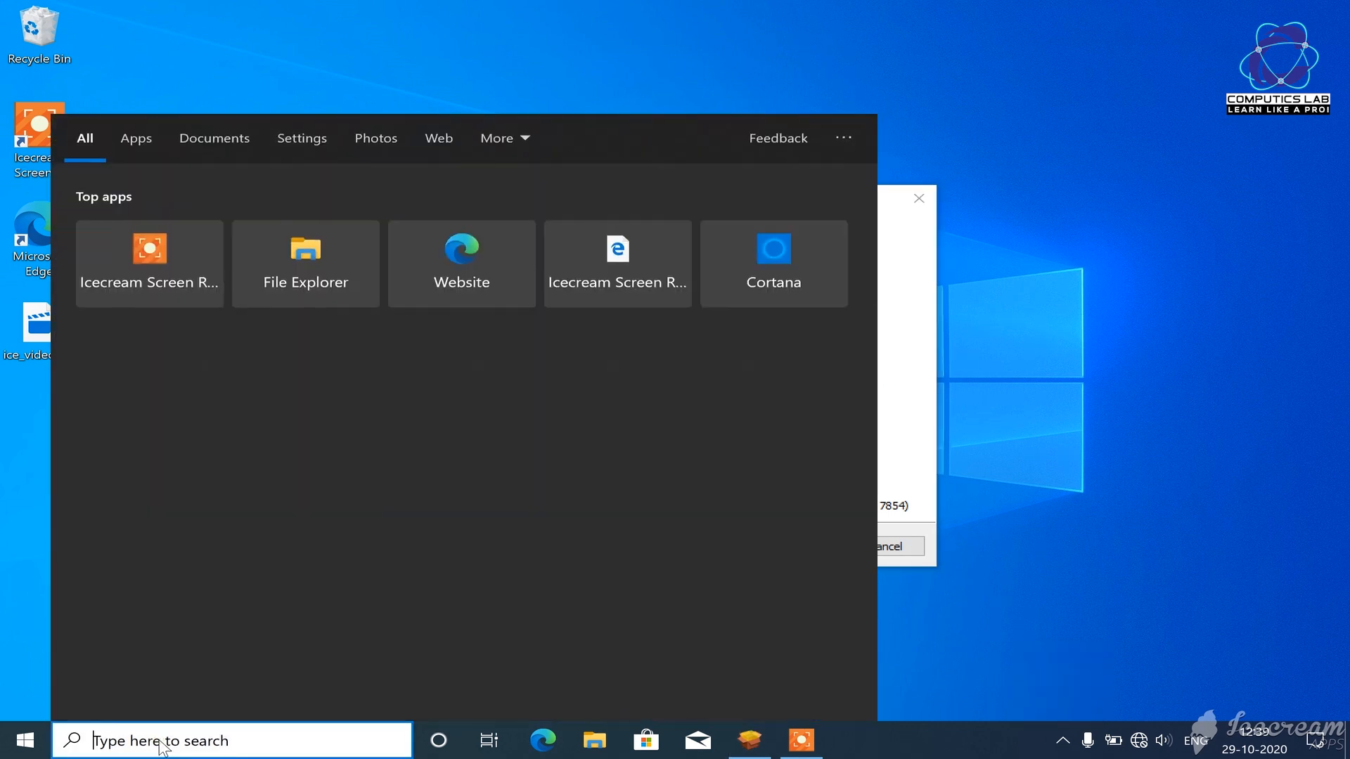
{"action": "type", "text": "device manager"}
{"action": "left_click", "coordinate": [259, 237]}
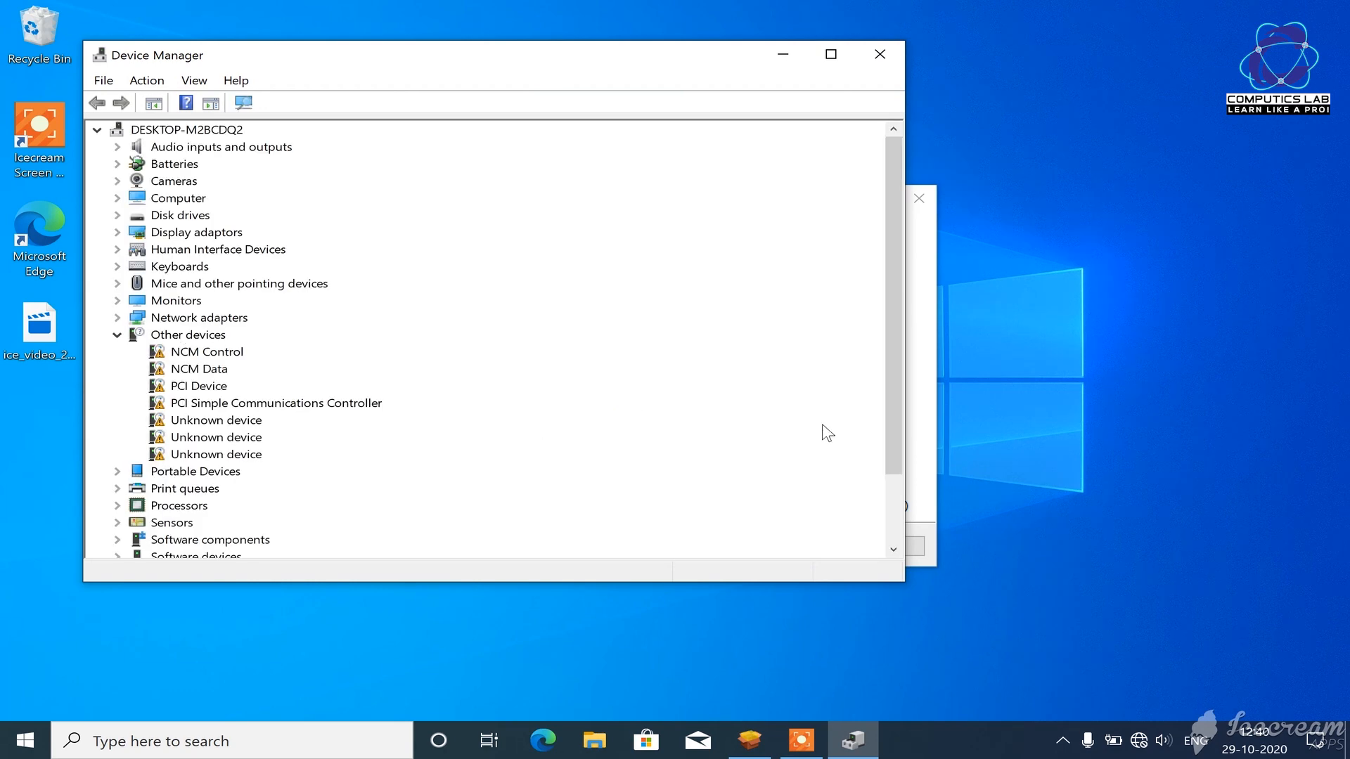
{"action": "left_click_drag", "start_coordinate": [894, 339], "coordinate": [898, 405]}
{"action": "left_click", "coordinate": [117, 488]}
{"action": "left_click_drag", "start_coordinate": [895, 318], "coordinate": [895, 260]}
{"action": "left_click", "coordinate": [116, 232]}
{"action": "left_click", "coordinate": [227, 249]}
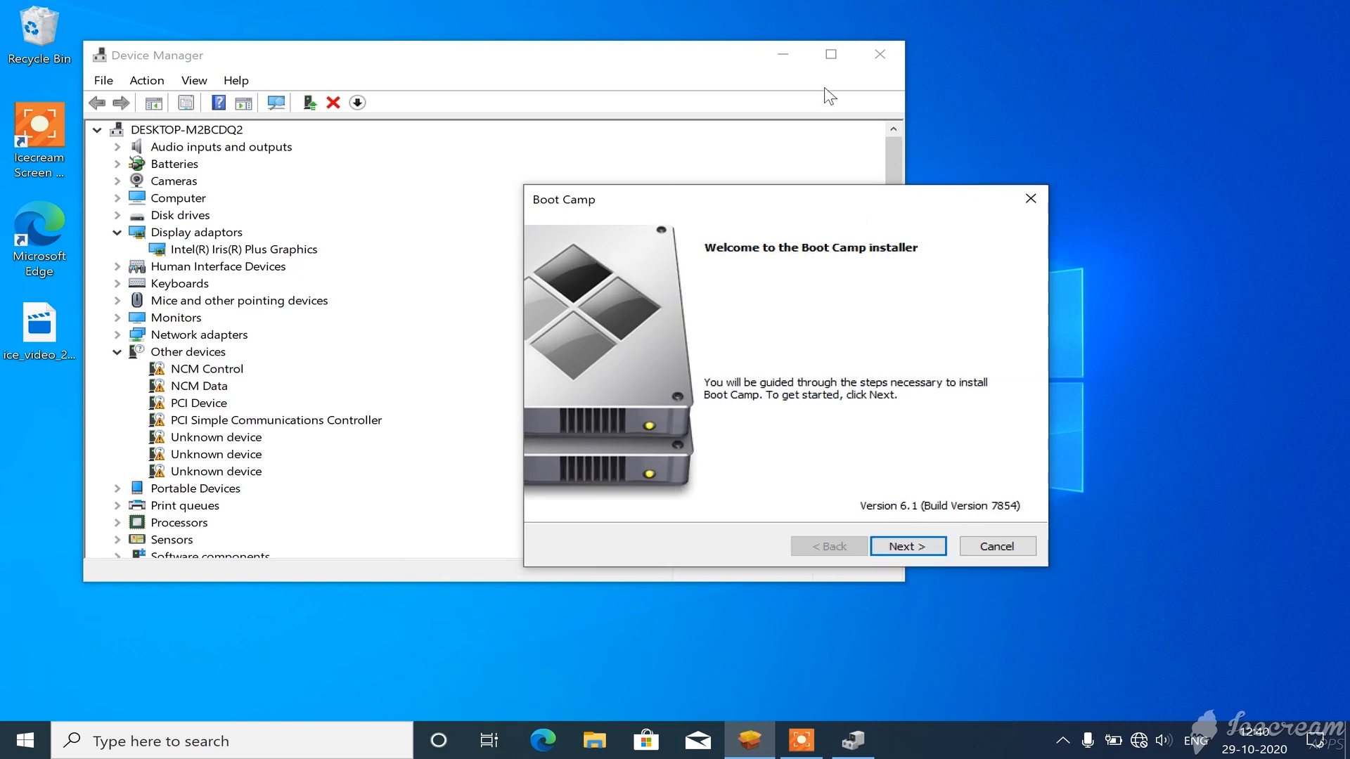
{"action": "left_click", "coordinate": [880, 55]}
- Proceed past the Boot Camp installer's welcome page and accept the terms in the license agreement
{"action": "left_click_drag", "start_coordinate": [865, 197], "coordinate": [787, 194]}
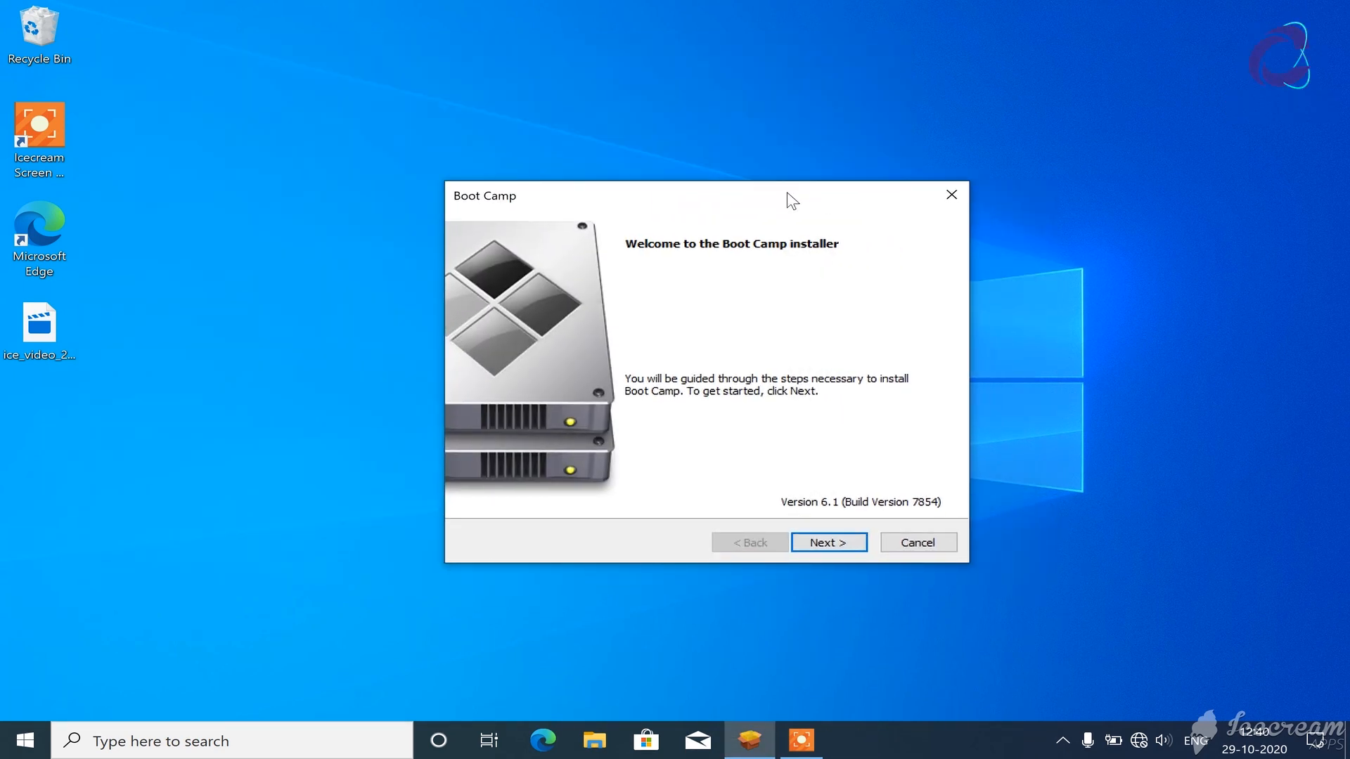
{"action": "left_click", "coordinate": [854, 546]}
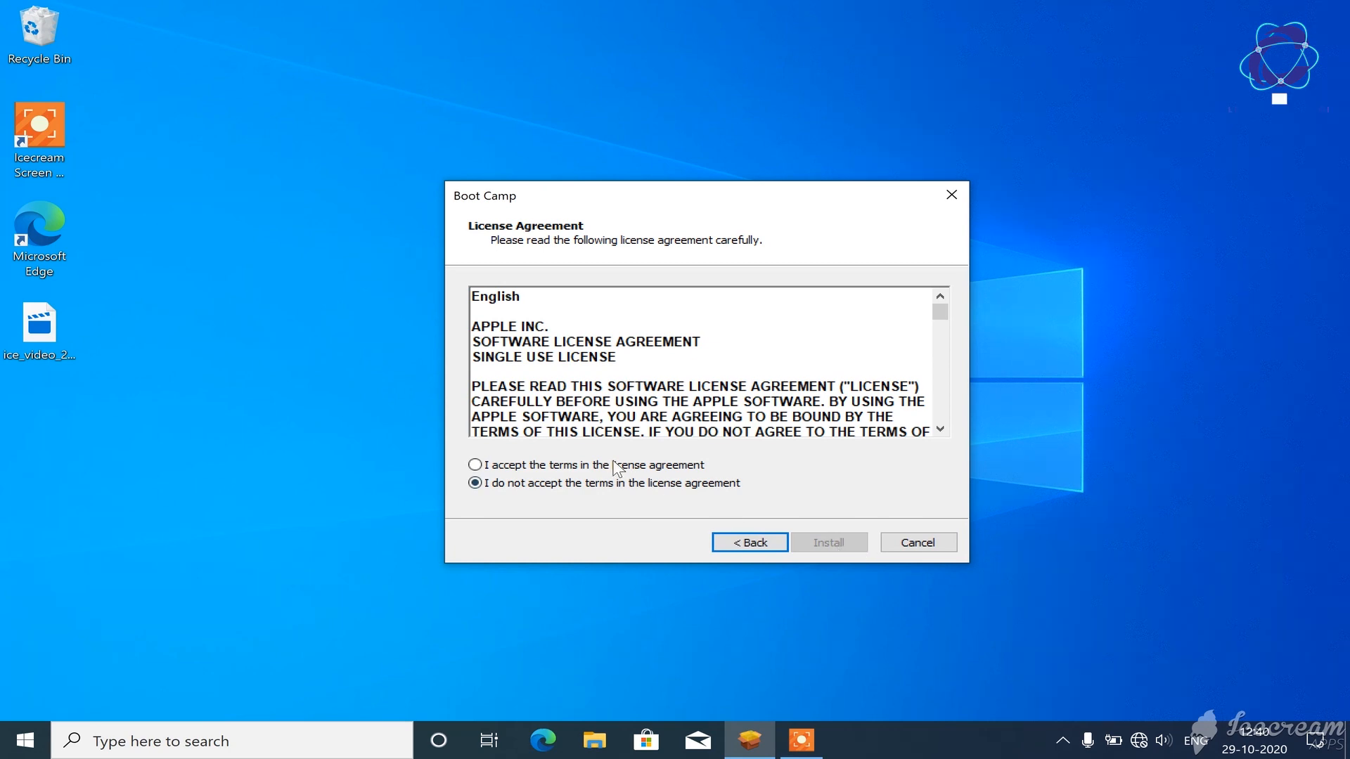
{"action": "left_click", "coordinate": [615, 465]}
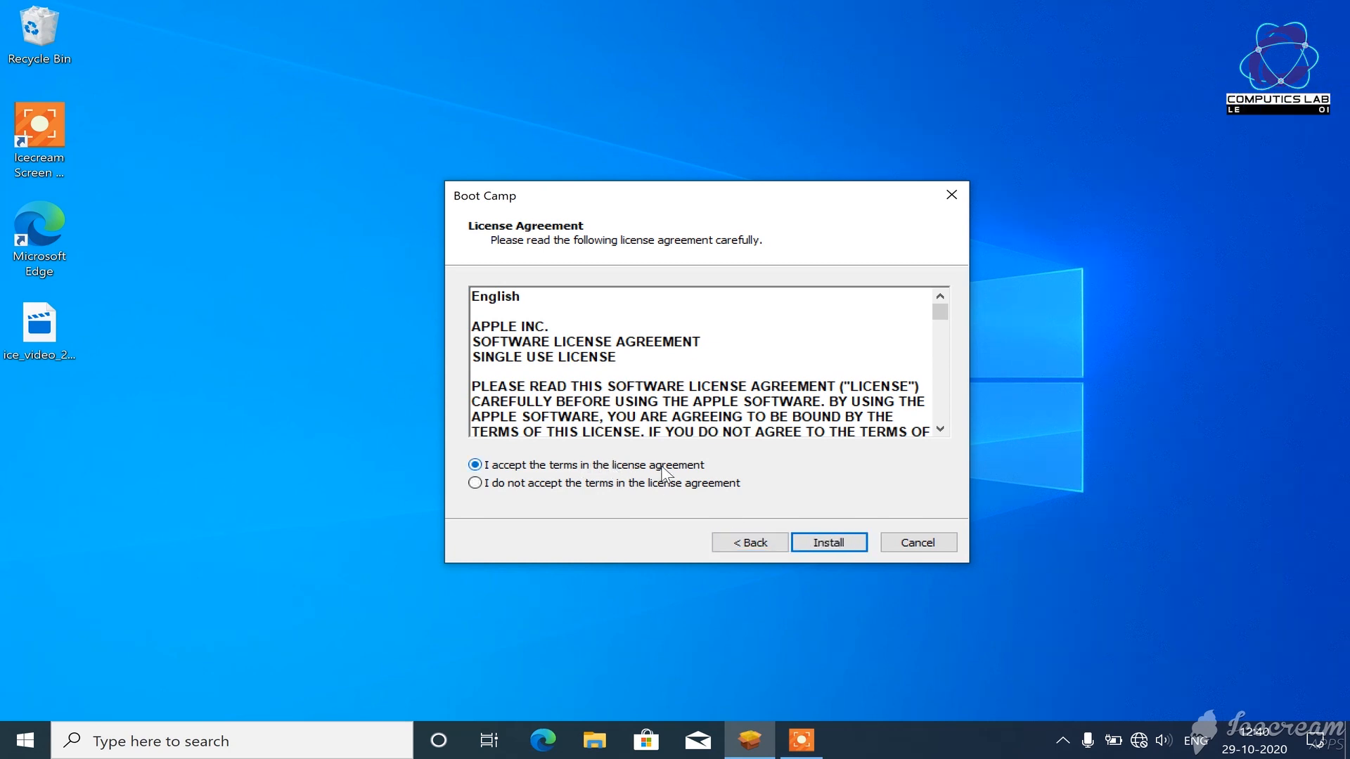
- Connect to the COMPUTICSLAB-PC Wi-Fi network, entering its network security key
{"action": "left_click", "coordinate": [1139, 742]}
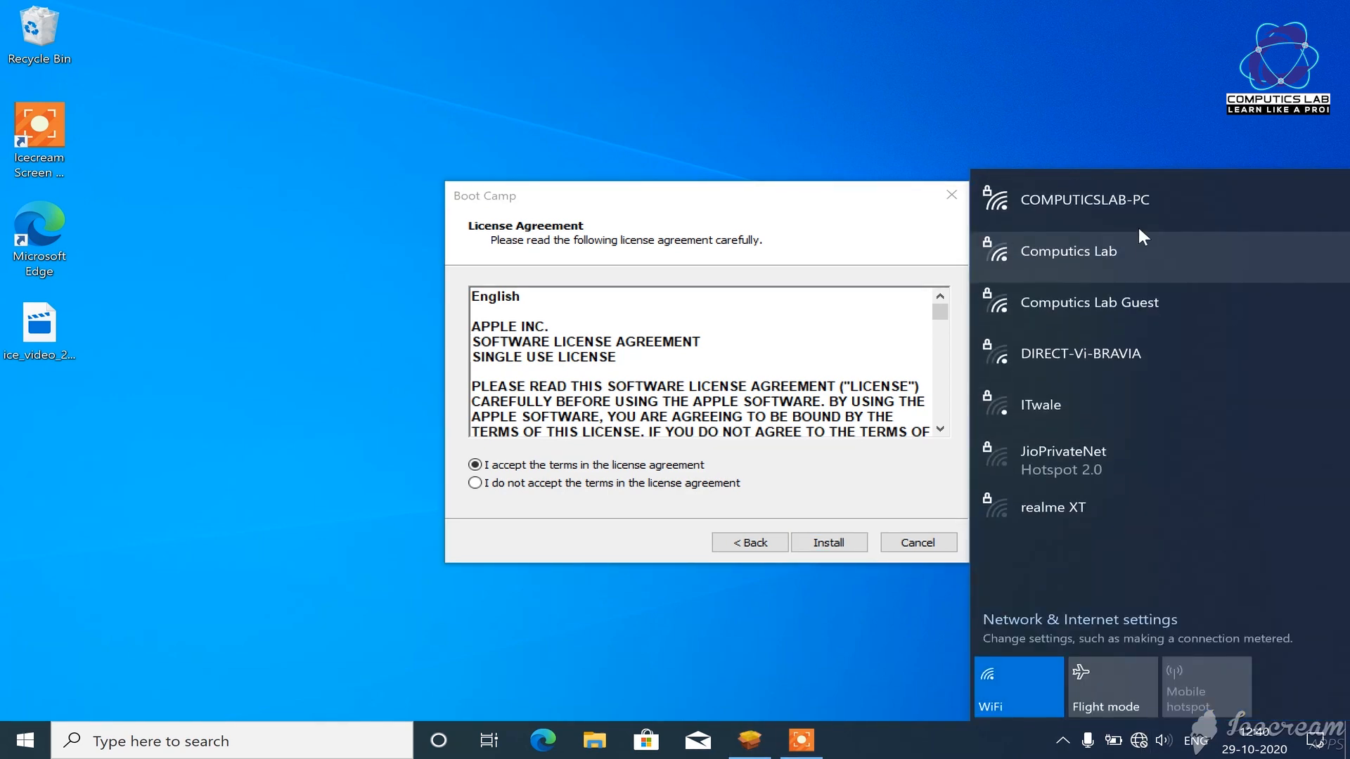
{"action": "left_click", "coordinate": [1126, 209]}
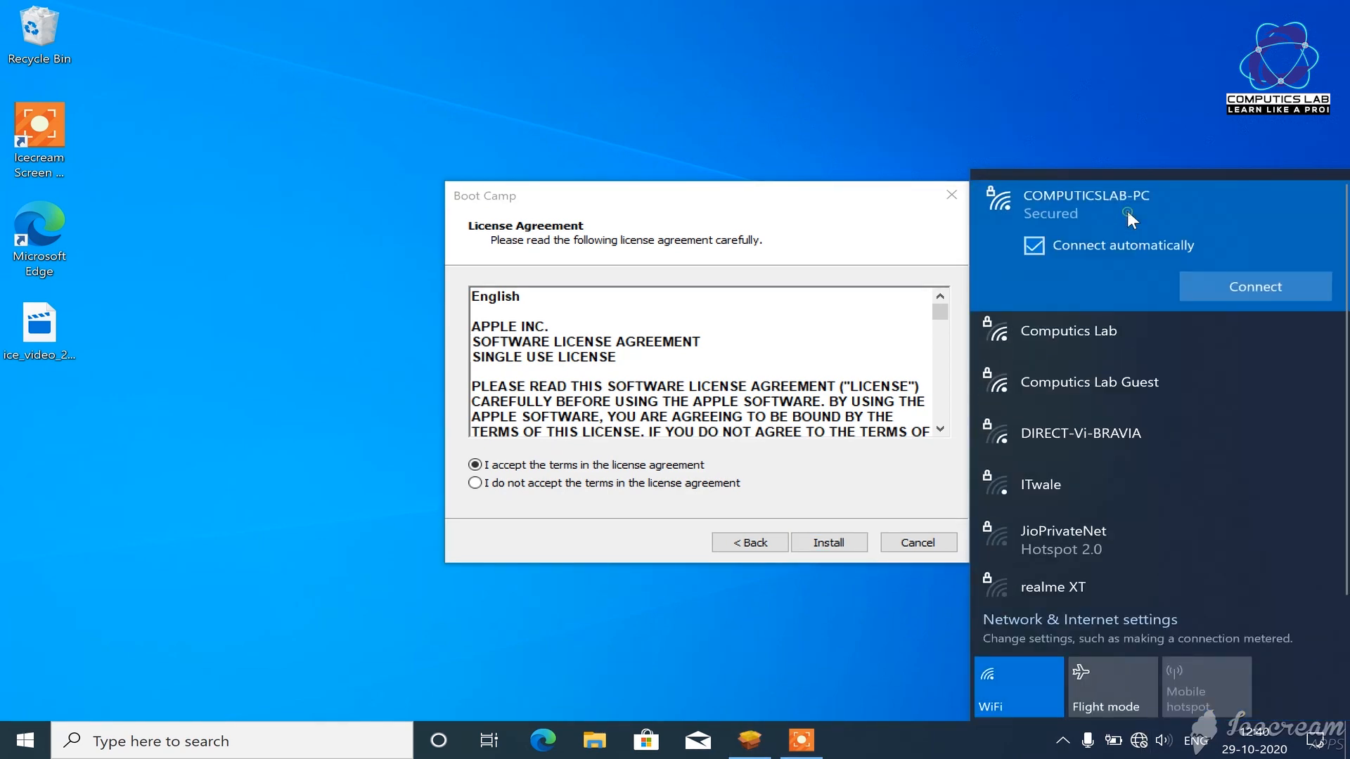
{"action": "left_click", "coordinate": [1253, 292]}
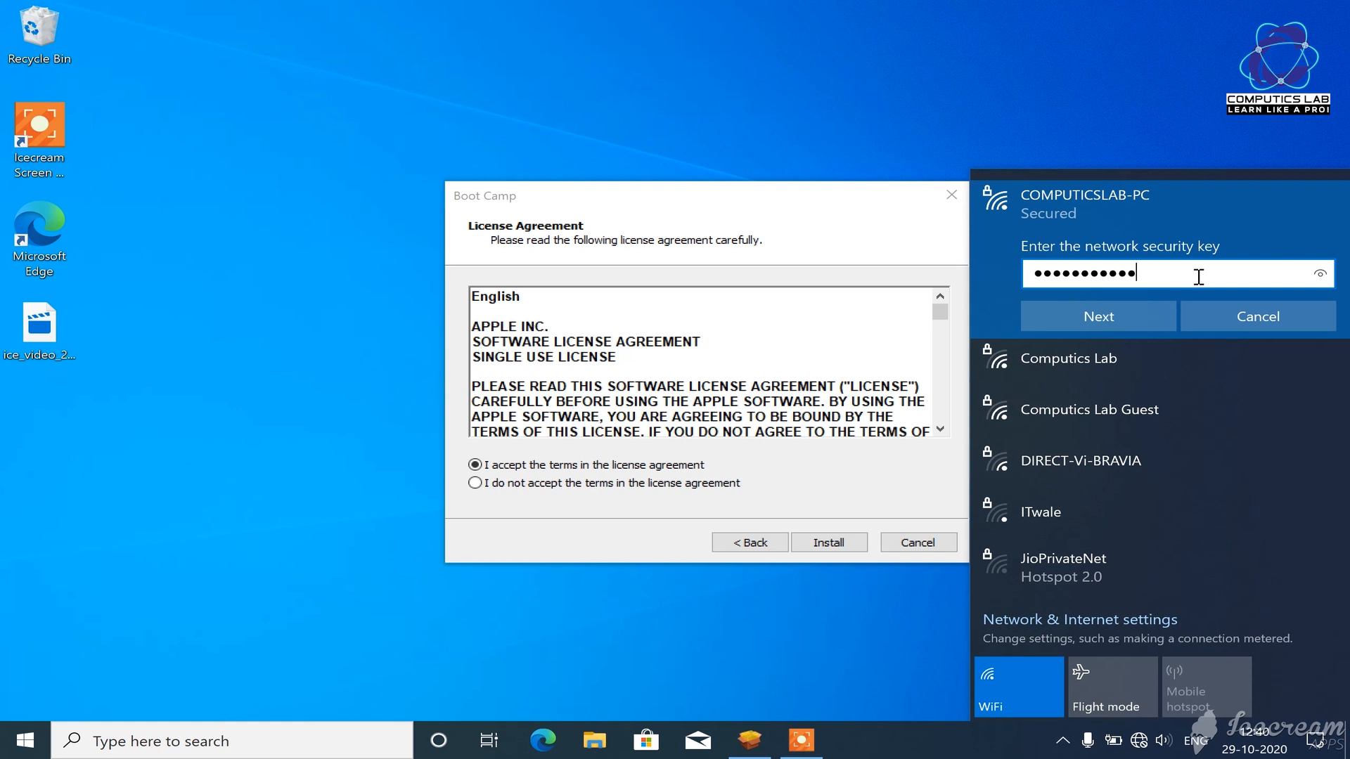
{"action": "left_click", "coordinate": [1146, 317]}
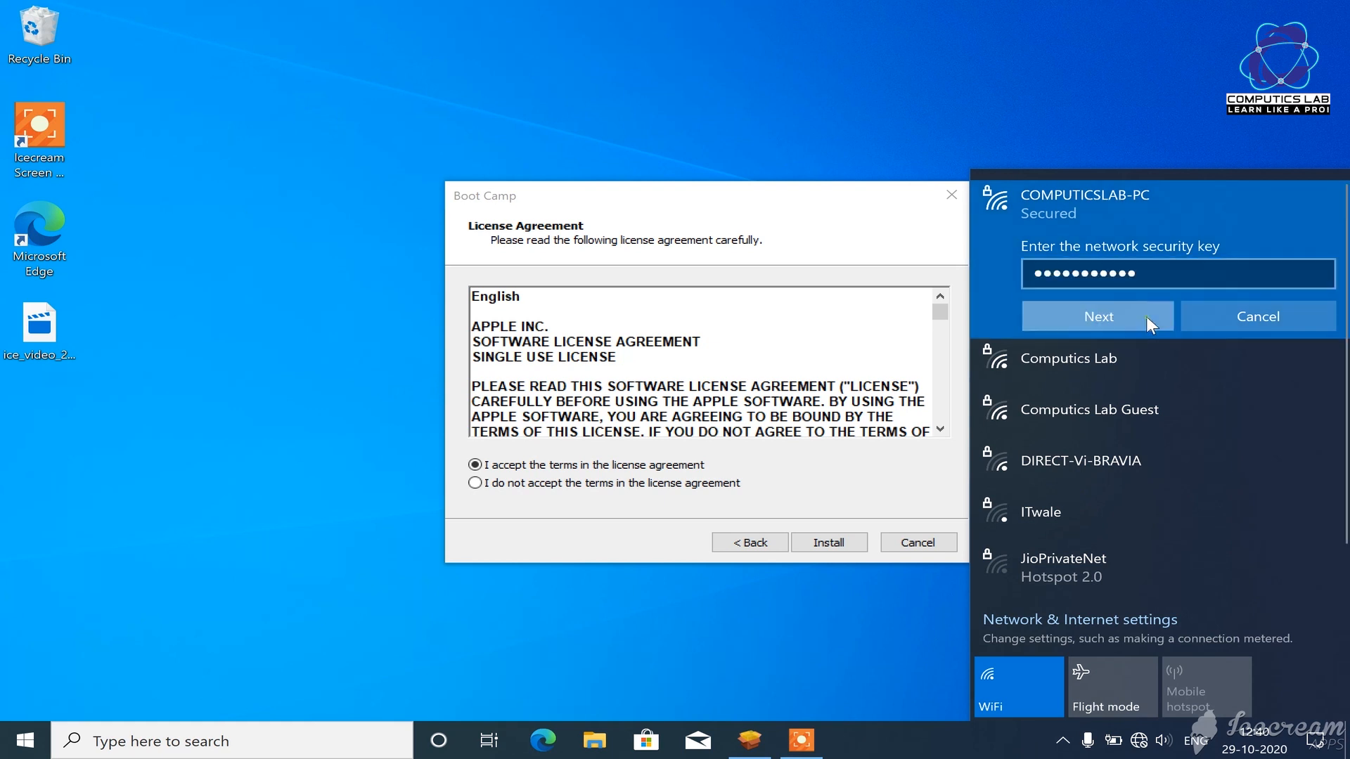
{"action": "left_click", "coordinate": [1120, 377]}
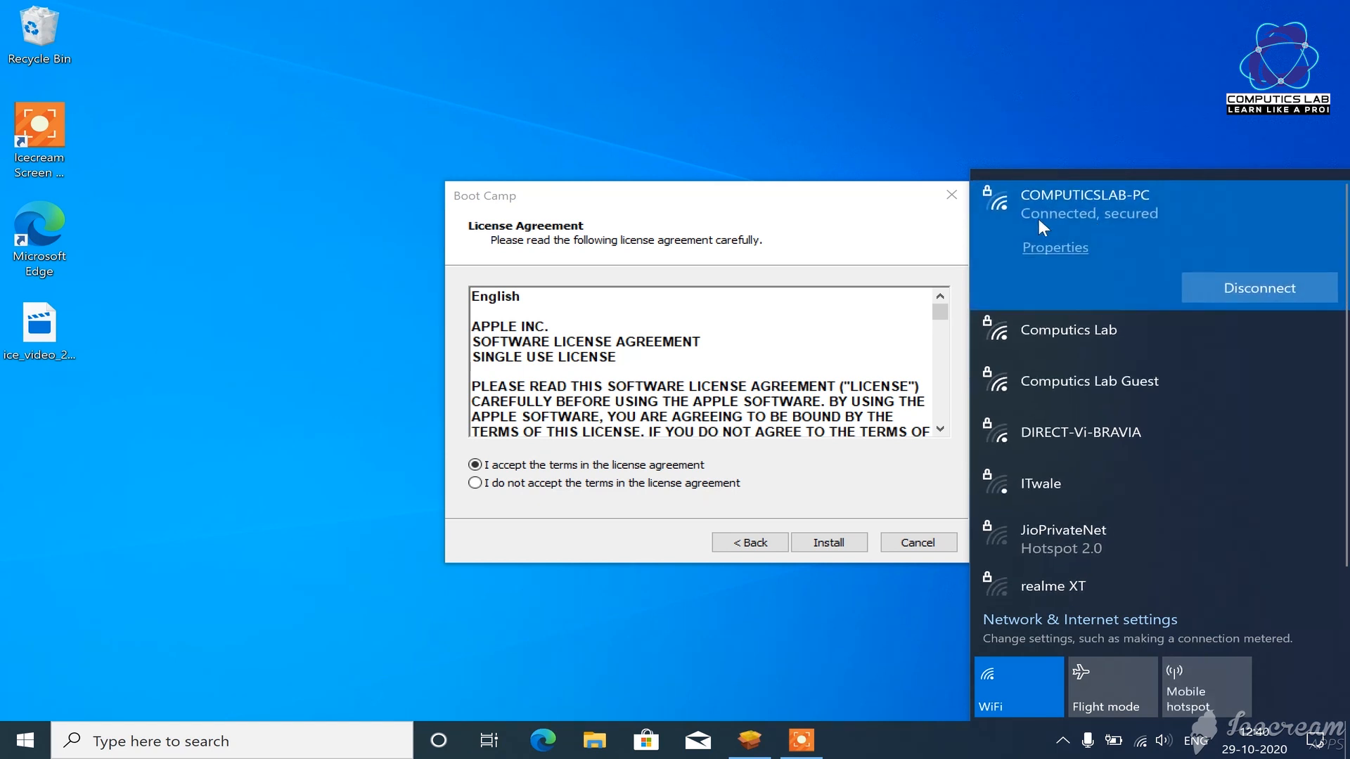
- Return to the Boot Camp installer and start the installation
{"action": "left_click", "coordinate": [875, 225]}
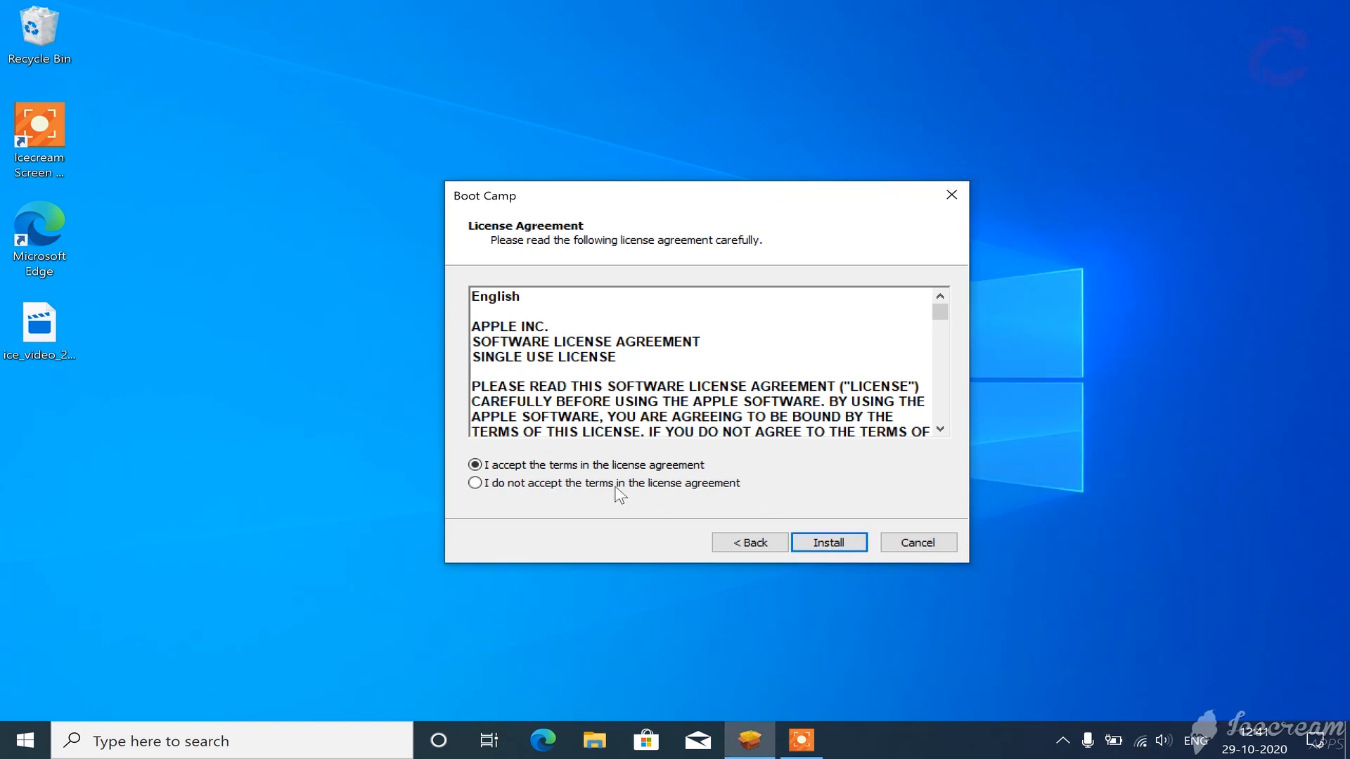
{"action": "left_click", "coordinate": [833, 541]}
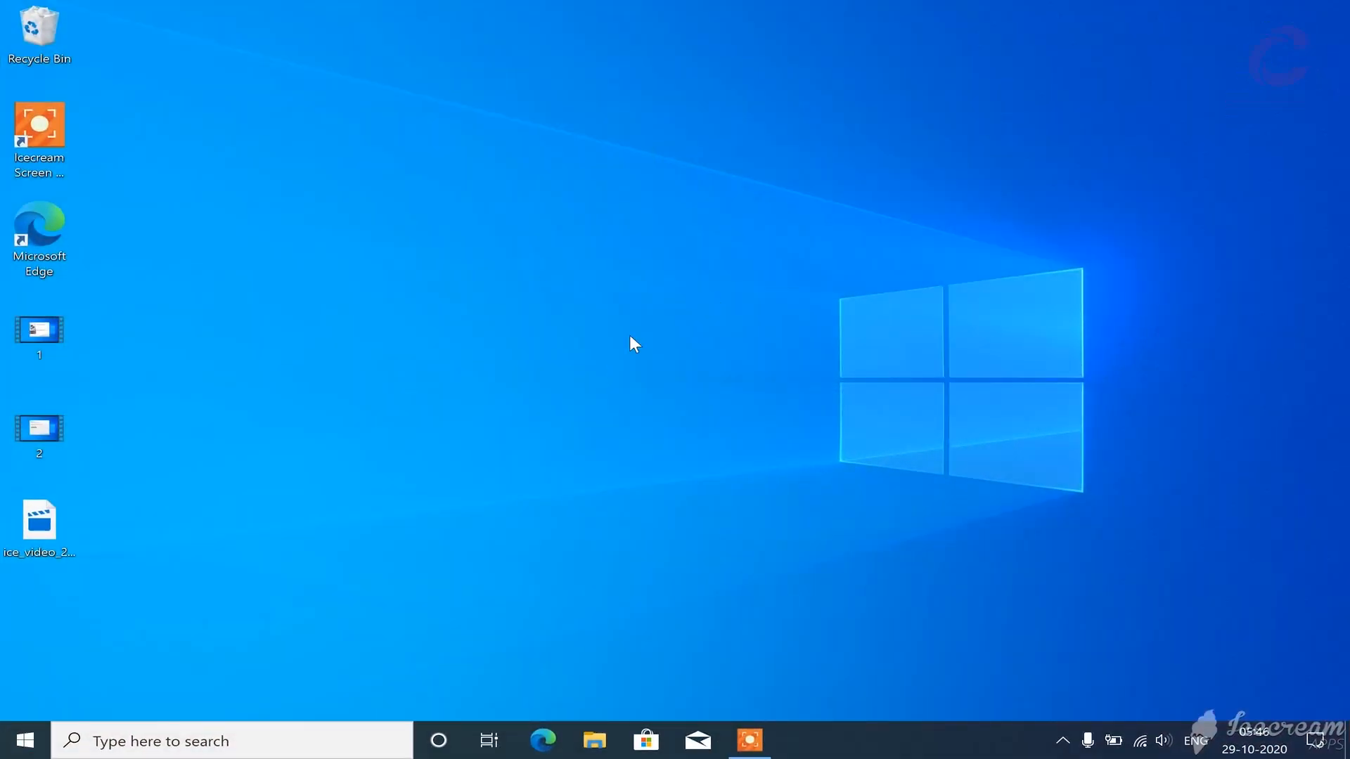
- Open the Boot Camp Control Panel from the Boot Camp item among the hidden background apps
{"action": "left_click", "coordinate": [1063, 738]}
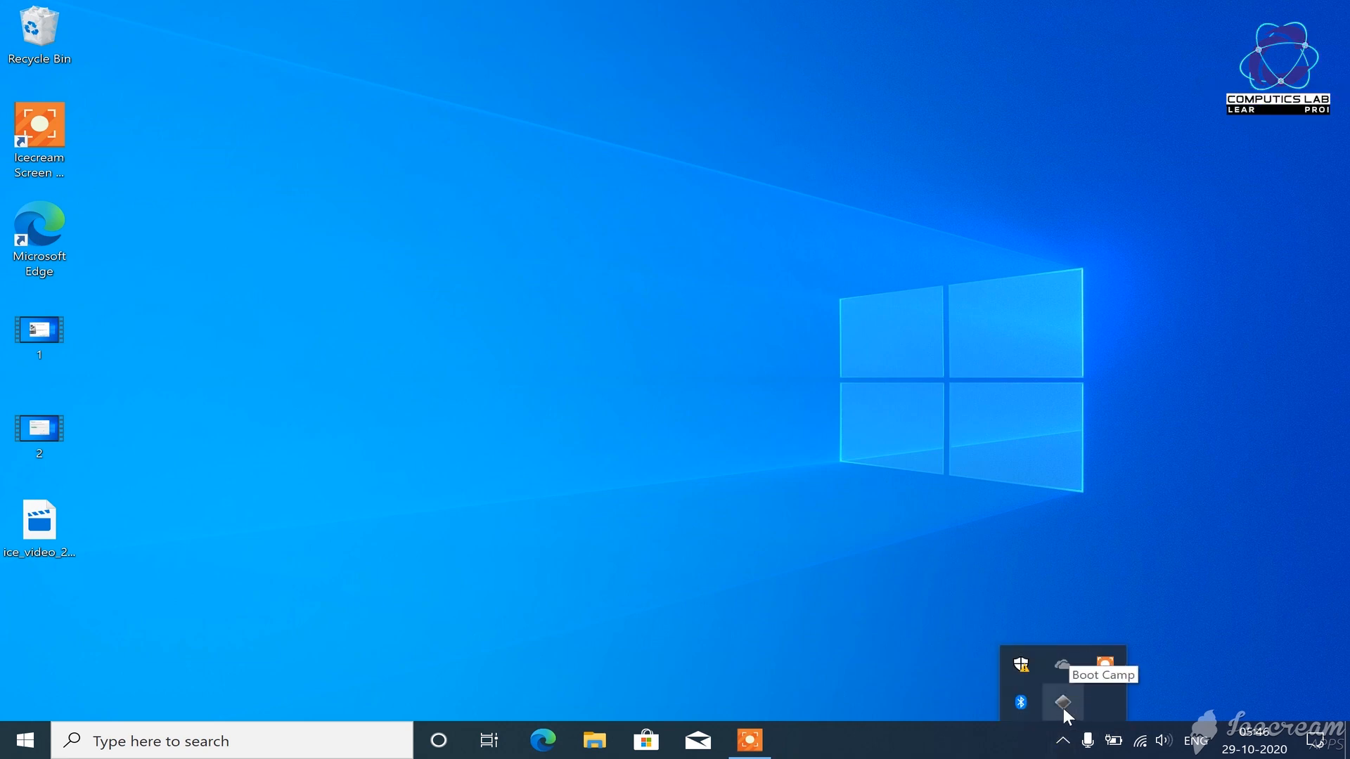
{"action": "left_click", "coordinate": [942, 636]}
{"action": "left_click", "coordinate": [1063, 739]}
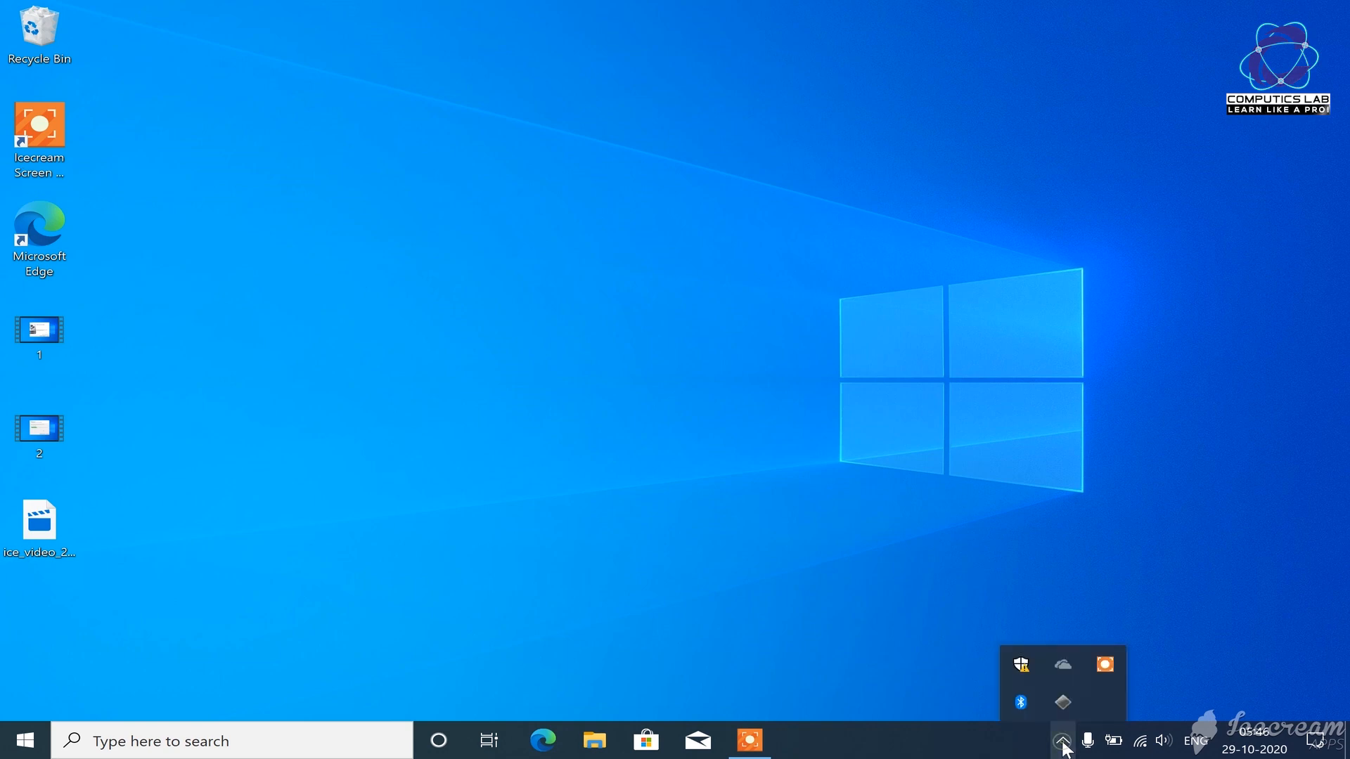
{"action": "right_click", "coordinate": [1064, 707]}
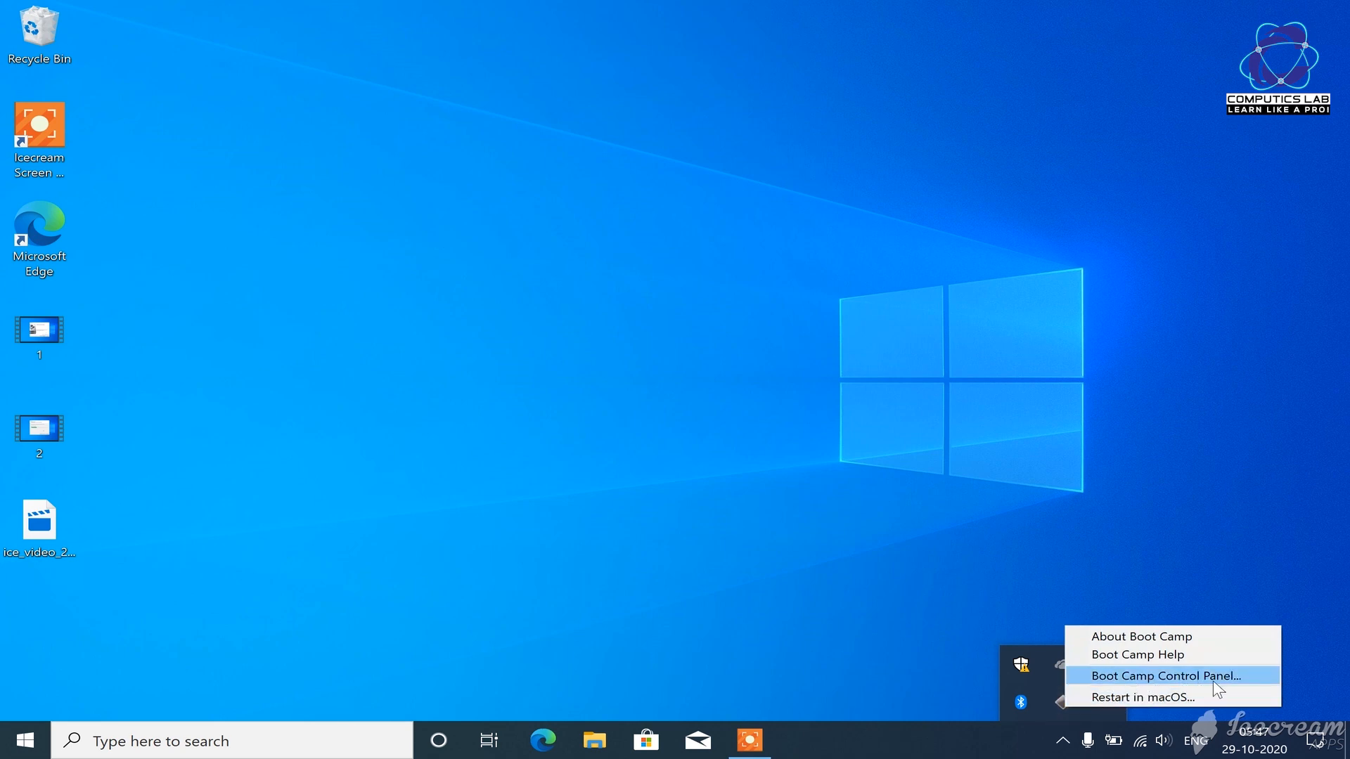
{"action": "left_click", "coordinate": [1167, 676]}
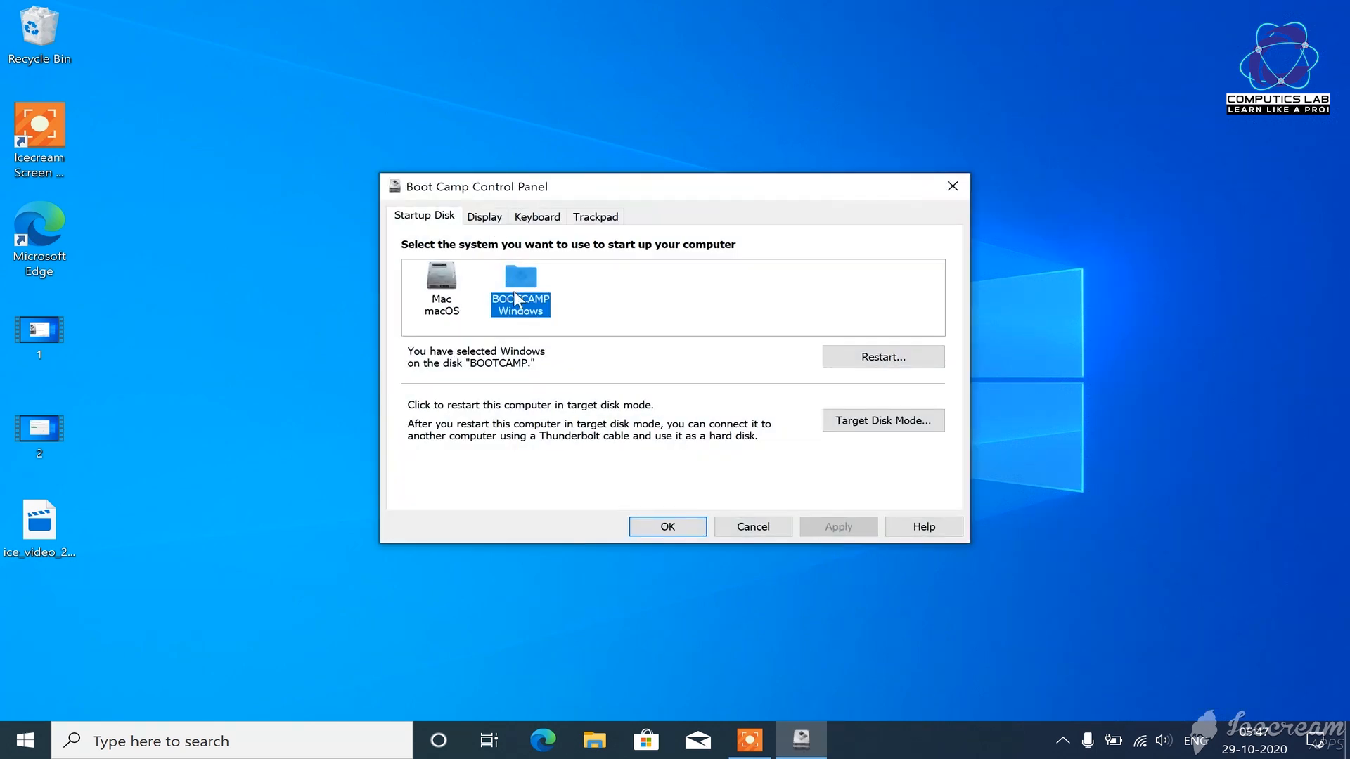
- Try selecting macOS as the startup system and switch the selection back to BOOTCAMP Windows
{"action": "left_click", "coordinate": [450, 280]}
{"action": "left_click", "coordinate": [534, 285]}
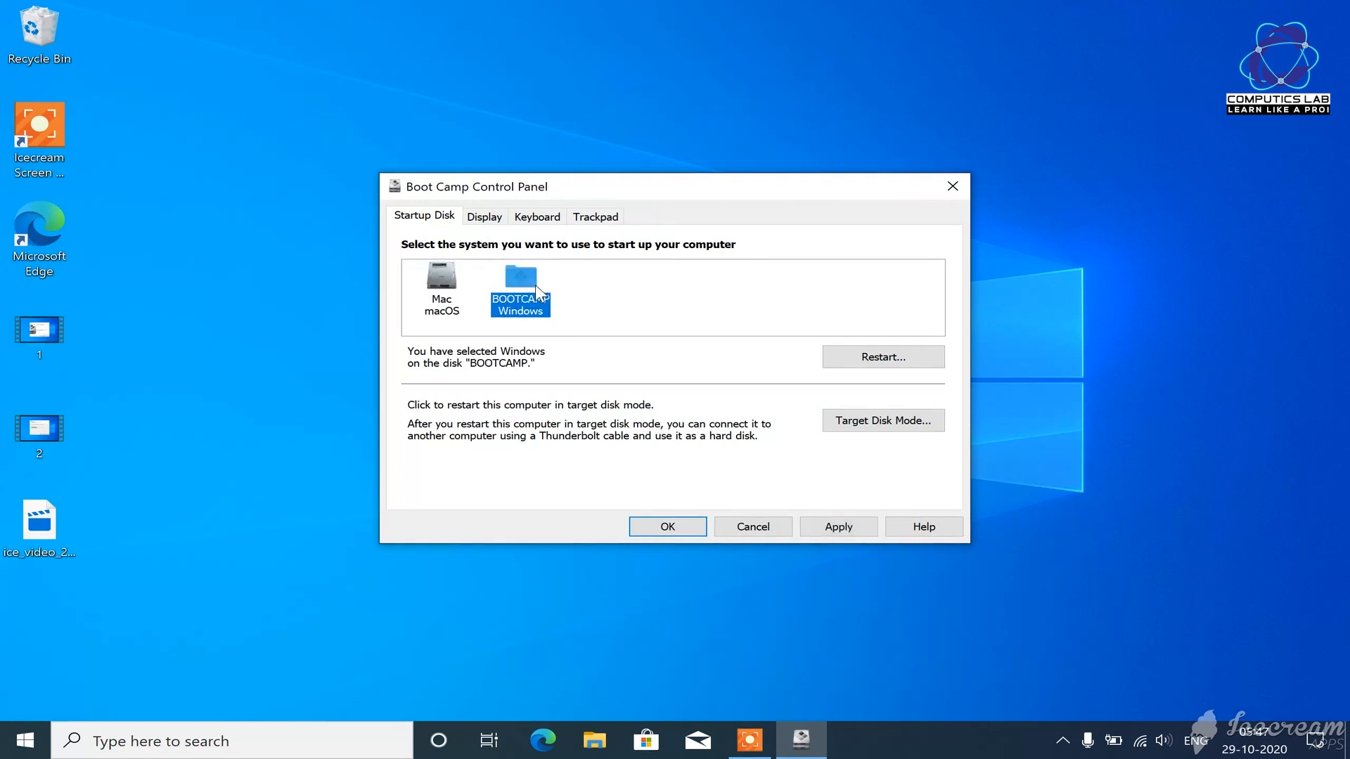
{"action": "left_click", "coordinate": [442, 310]}
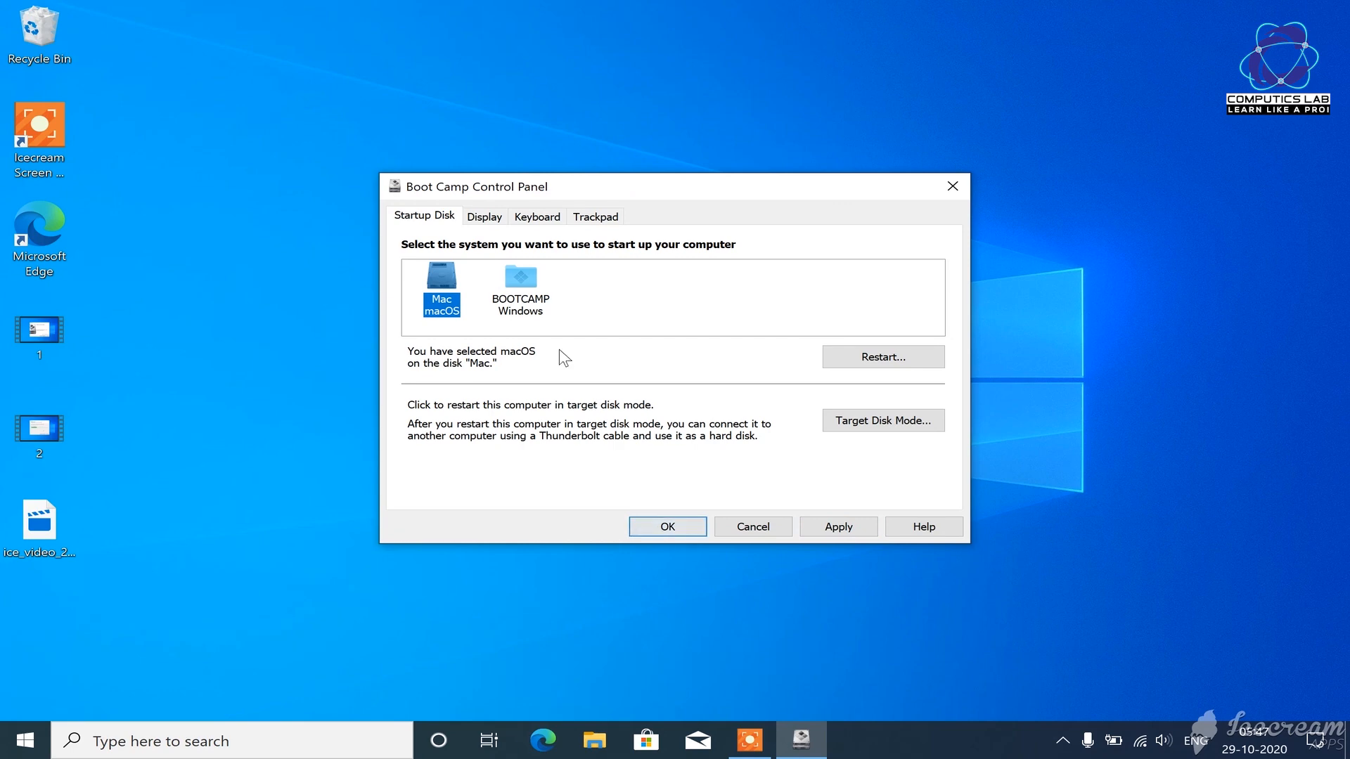
{"action": "left_click", "coordinate": [531, 309]}
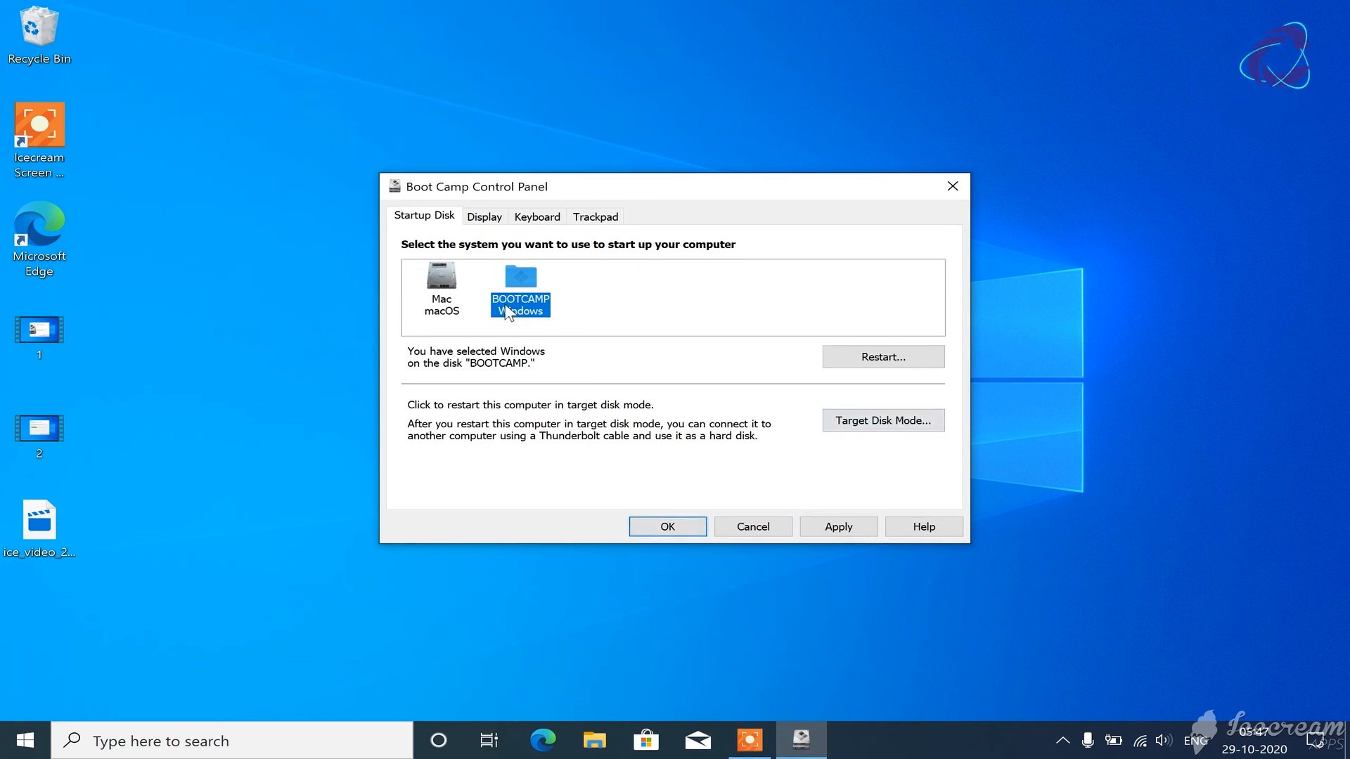
{"action": "left_click", "coordinate": [452, 284]}
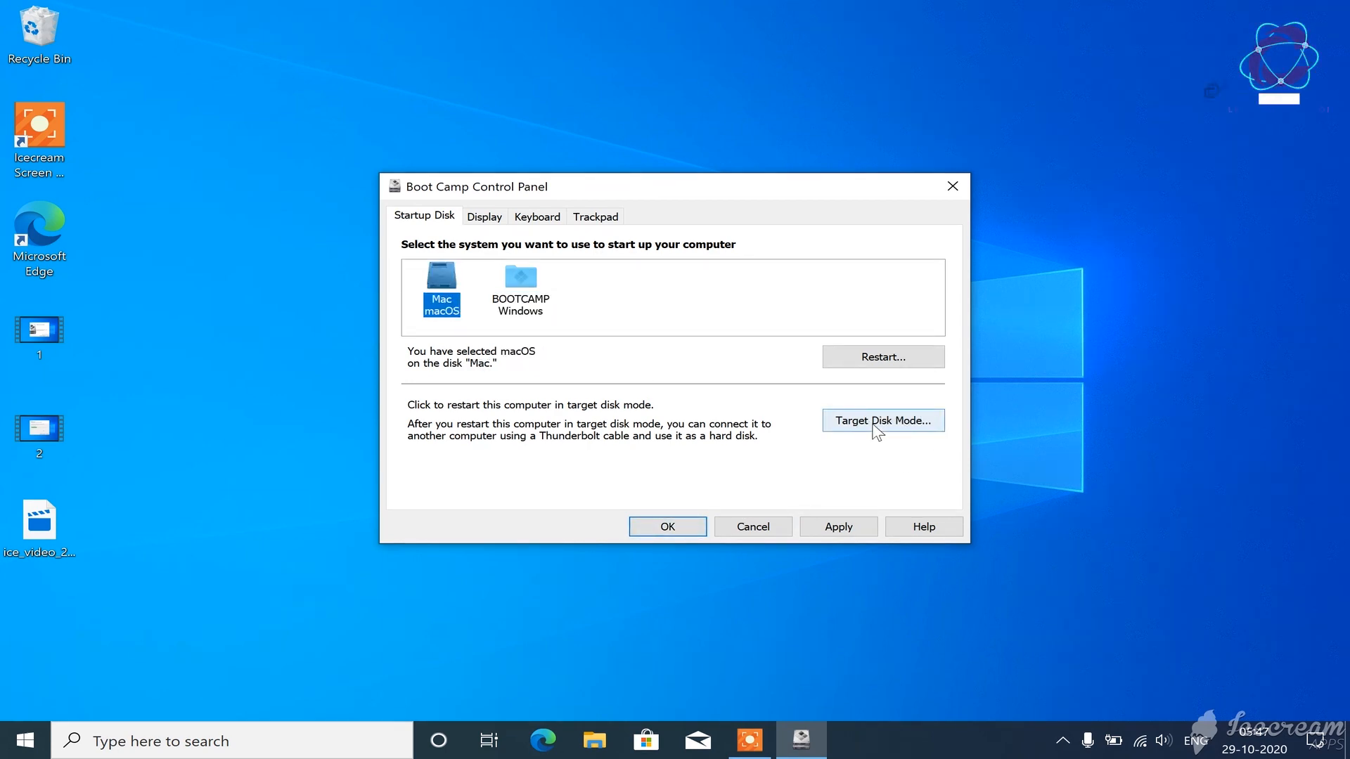
{"action": "left_click", "coordinate": [539, 288]}
- Set the keyboard backlight to turn off after 1 min and use all F1, F2, etc. keys as standard function keys
{"action": "left_click", "coordinate": [485, 219]}
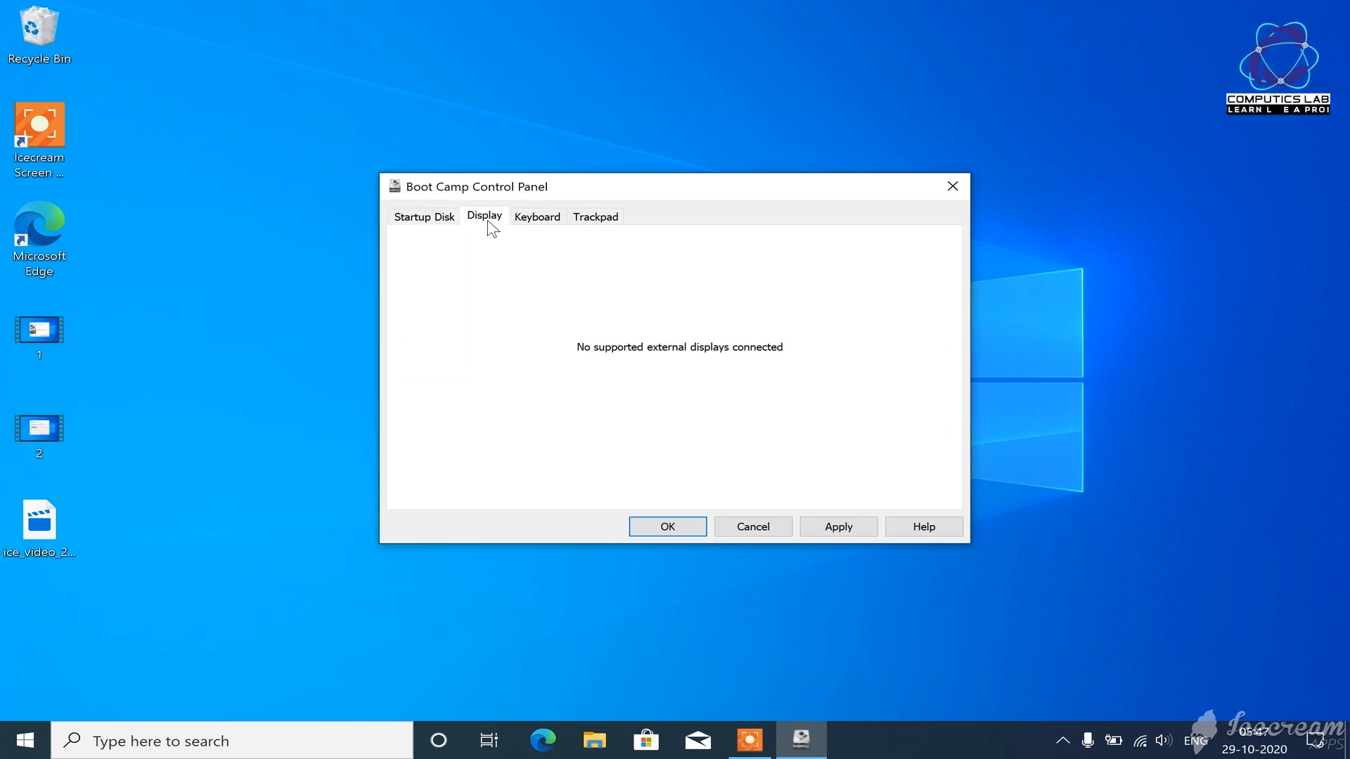
{"action": "left_click", "coordinate": [552, 217]}
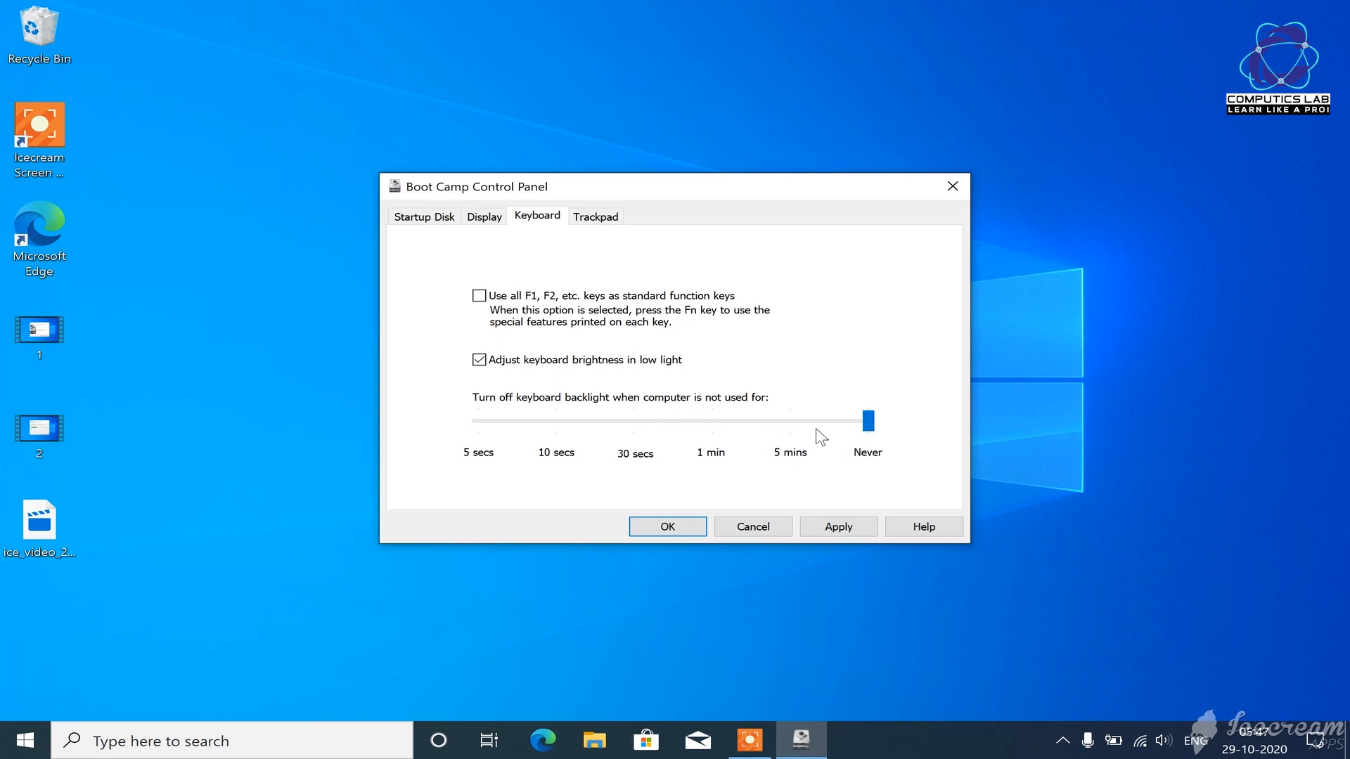
{"action": "left_click_drag", "start_coordinate": [866, 425], "coordinate": [729, 430]}
{"action": "left_click", "coordinate": [479, 296]}
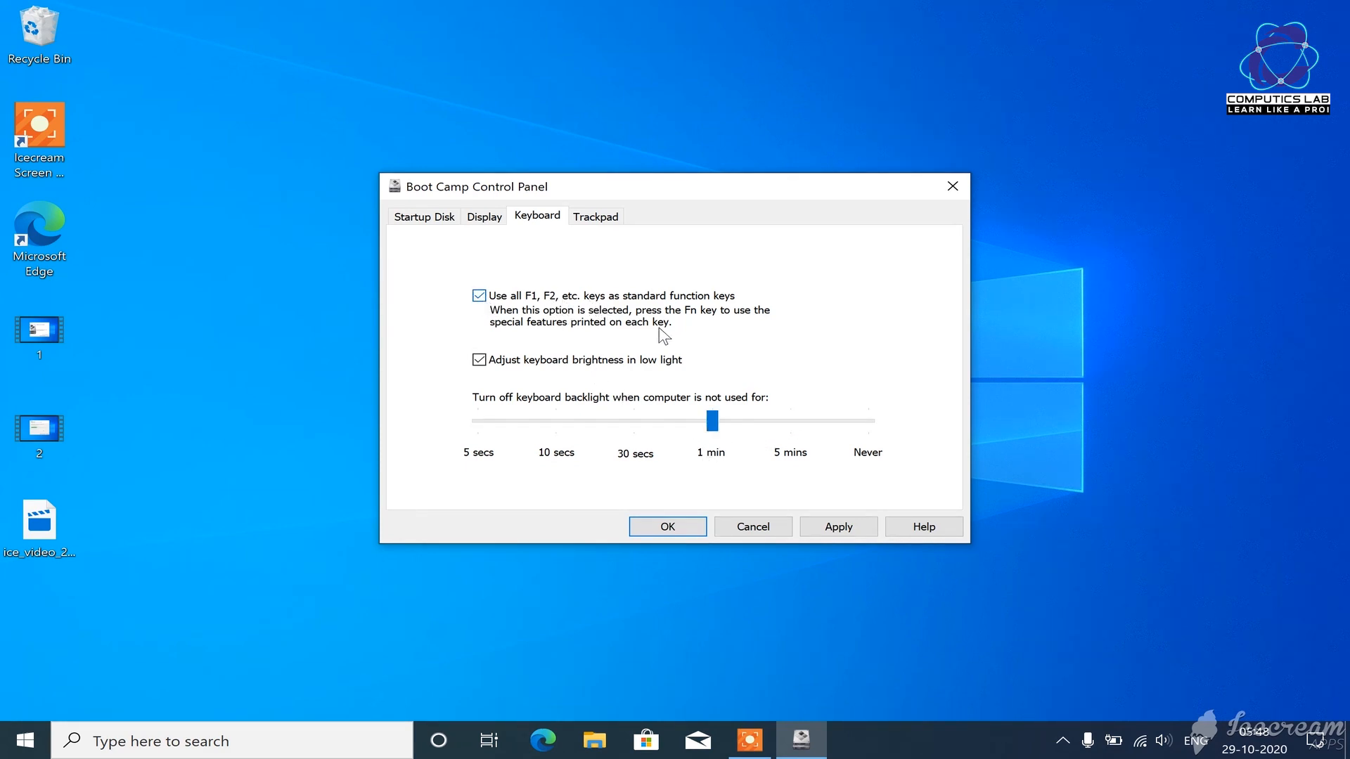
{"action": "key", "text": "XF86MonBrightnessDown"}
{"action": "key", "text": "XF86MonBrightnessDown"}
{"action": "key", "text": "XF86AudioLowerVolume"}
{"action": "key", "text": "XF86AudioLowerVolume"}
{"action": "key", "text": "XF86AudioLowerVolume"}
- Enable Tap to Click and one-finger Secondary Click in the Bottom Right Corner for the trackpad, and save the settings
{"action": "left_click", "coordinate": [591, 217]}
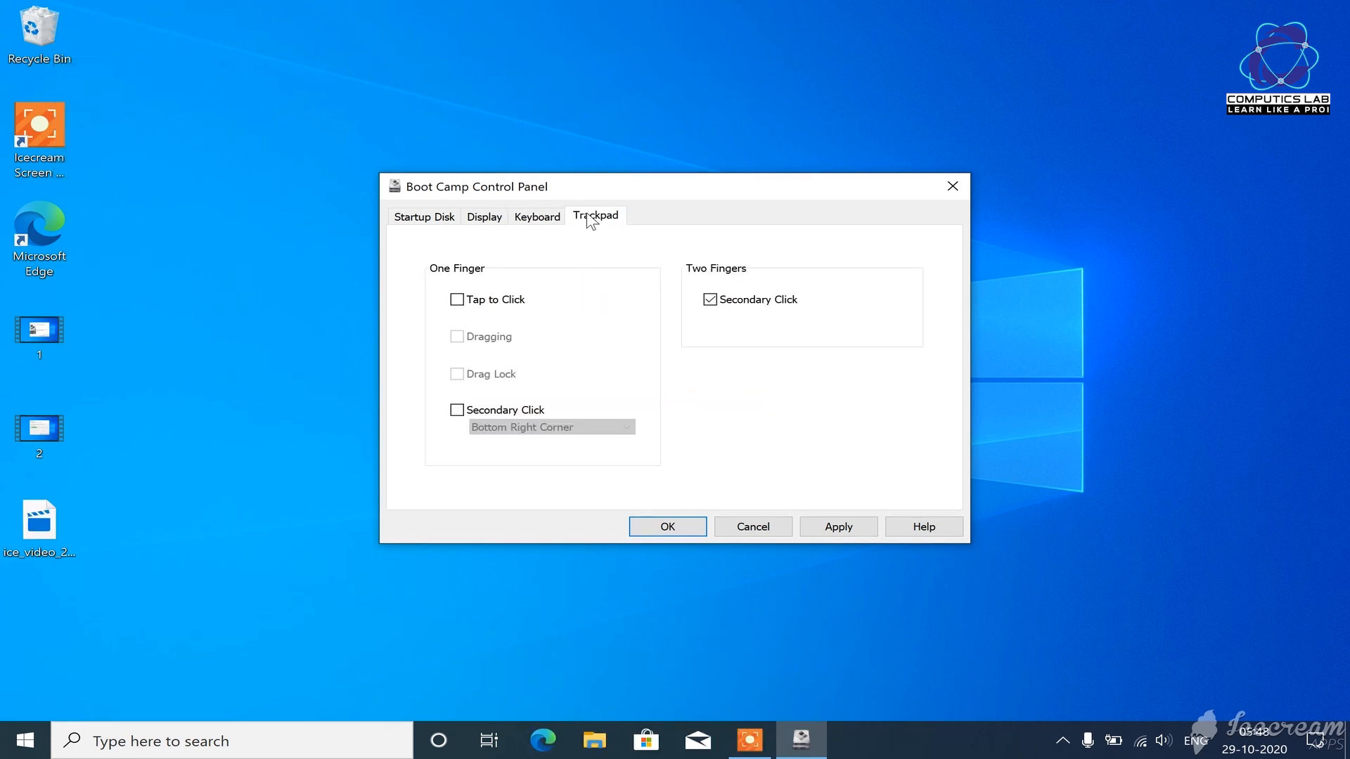
{"action": "left_click", "coordinate": [457, 300]}
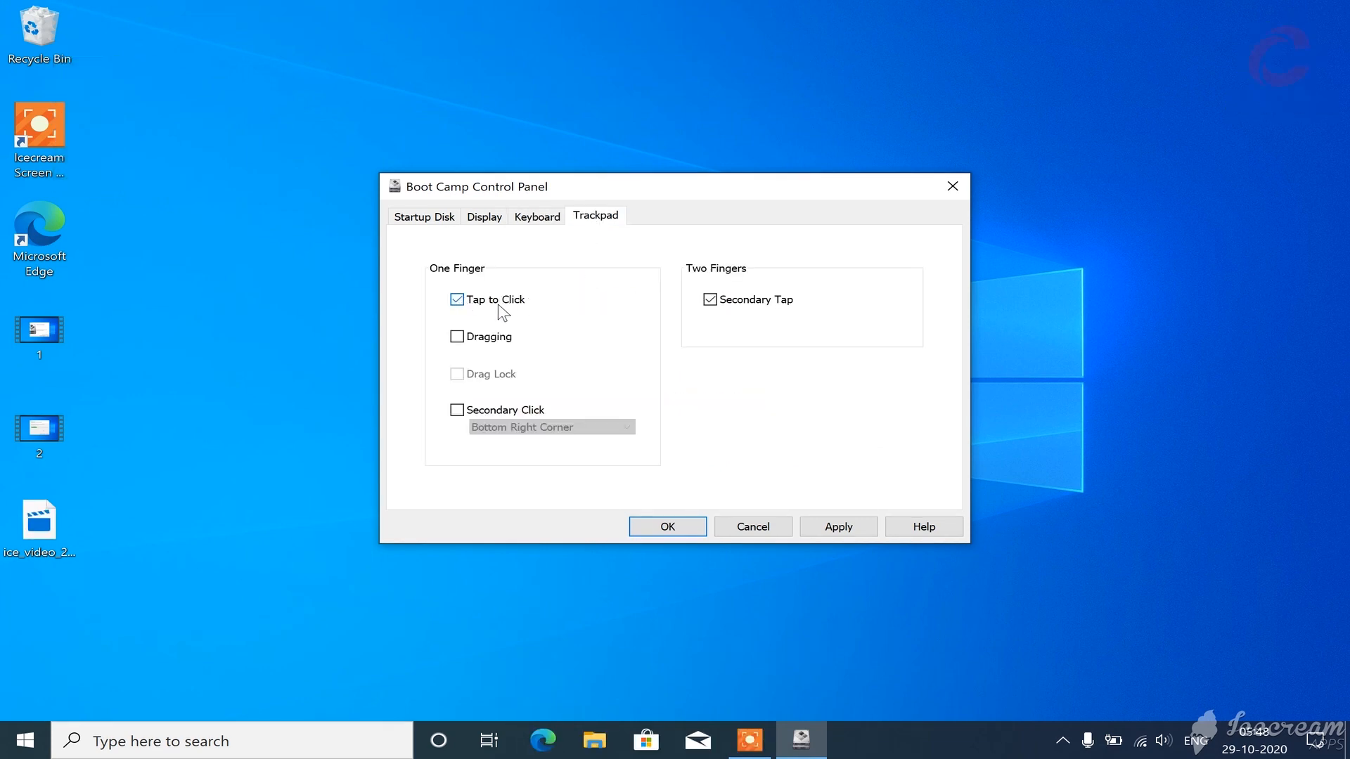
{"action": "left_click", "coordinate": [458, 411]}
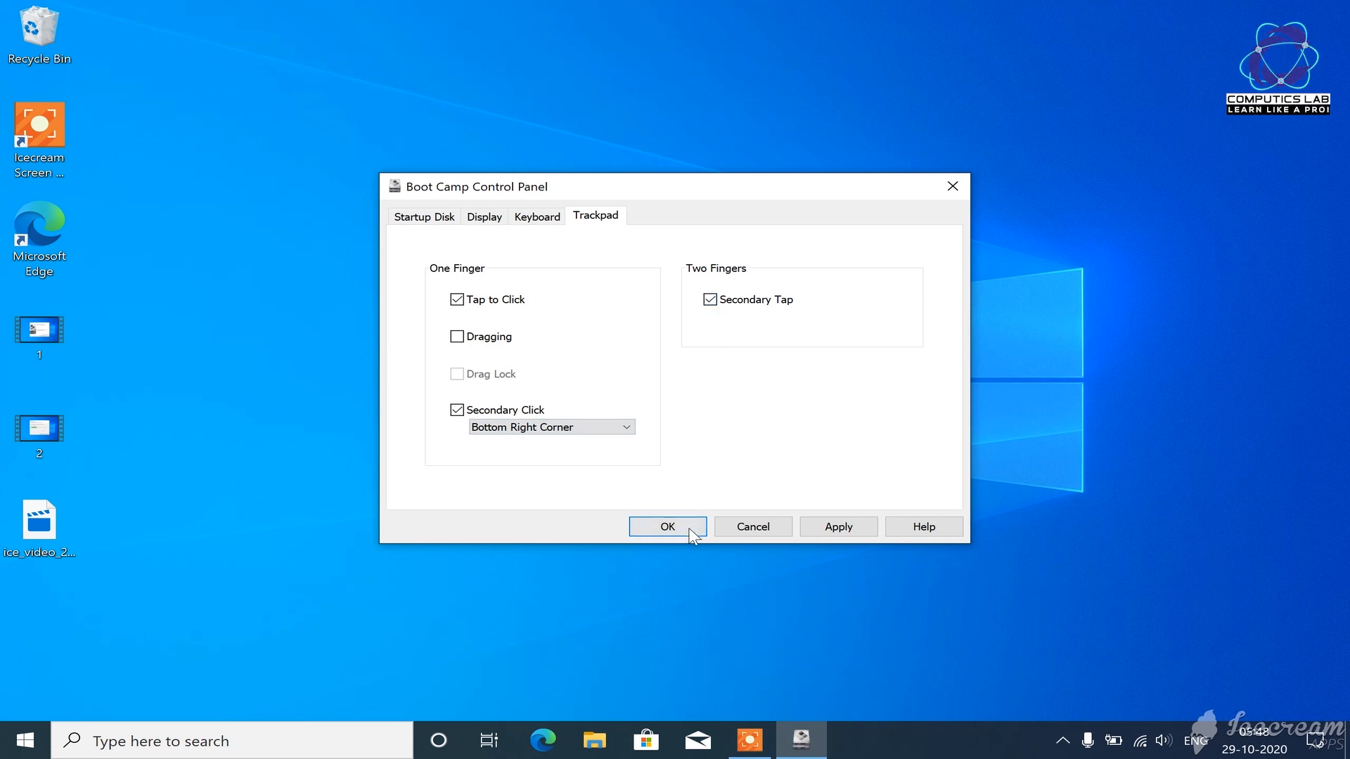
{"action": "left_click", "coordinate": [667, 529]}
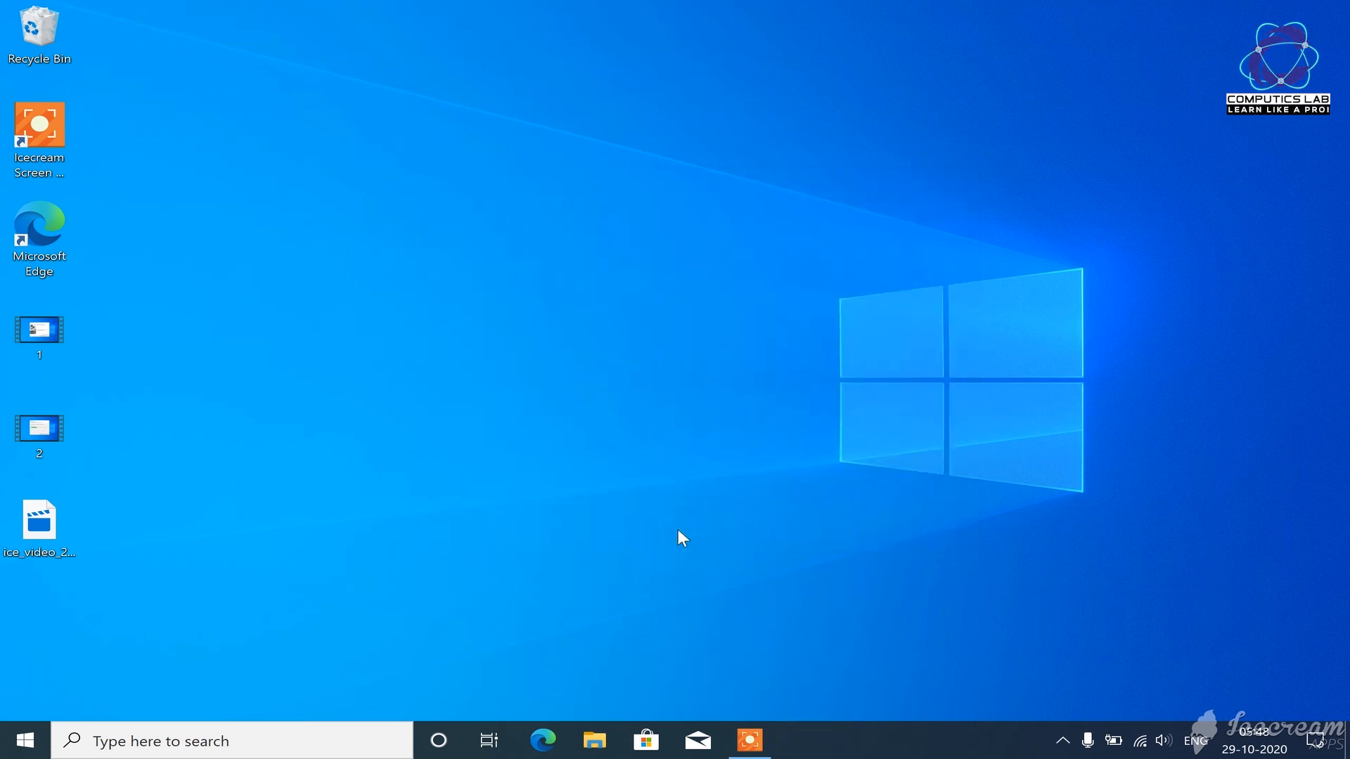
{"action": "right_click", "coordinate": [513, 287]}
{"action": "left_click", "coordinate": [585, 344]}
{"action": "right_click", "coordinate": [481, 208]}
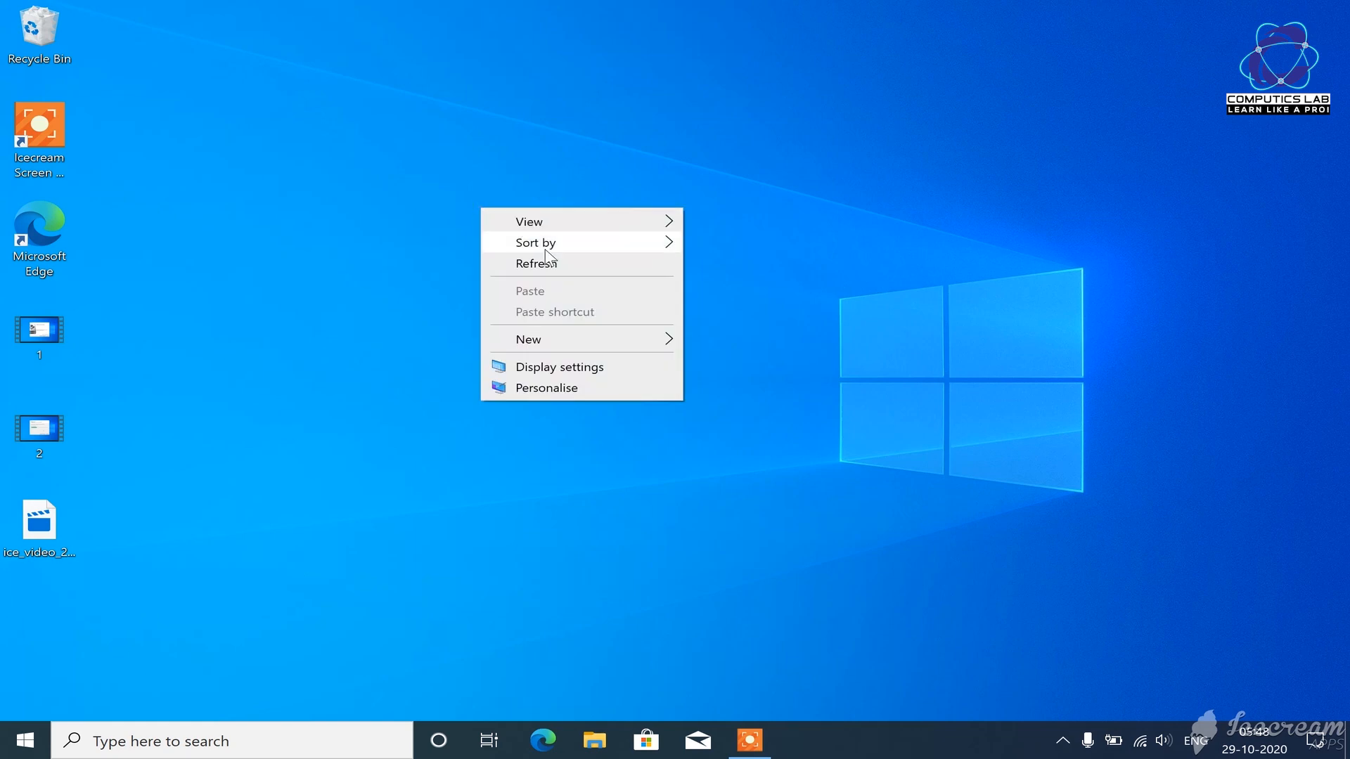
{"action": "left_click", "coordinate": [557, 260]}
{"action": "right_click", "coordinate": [558, 258]}
{"action": "left_click", "coordinate": [617, 313]}
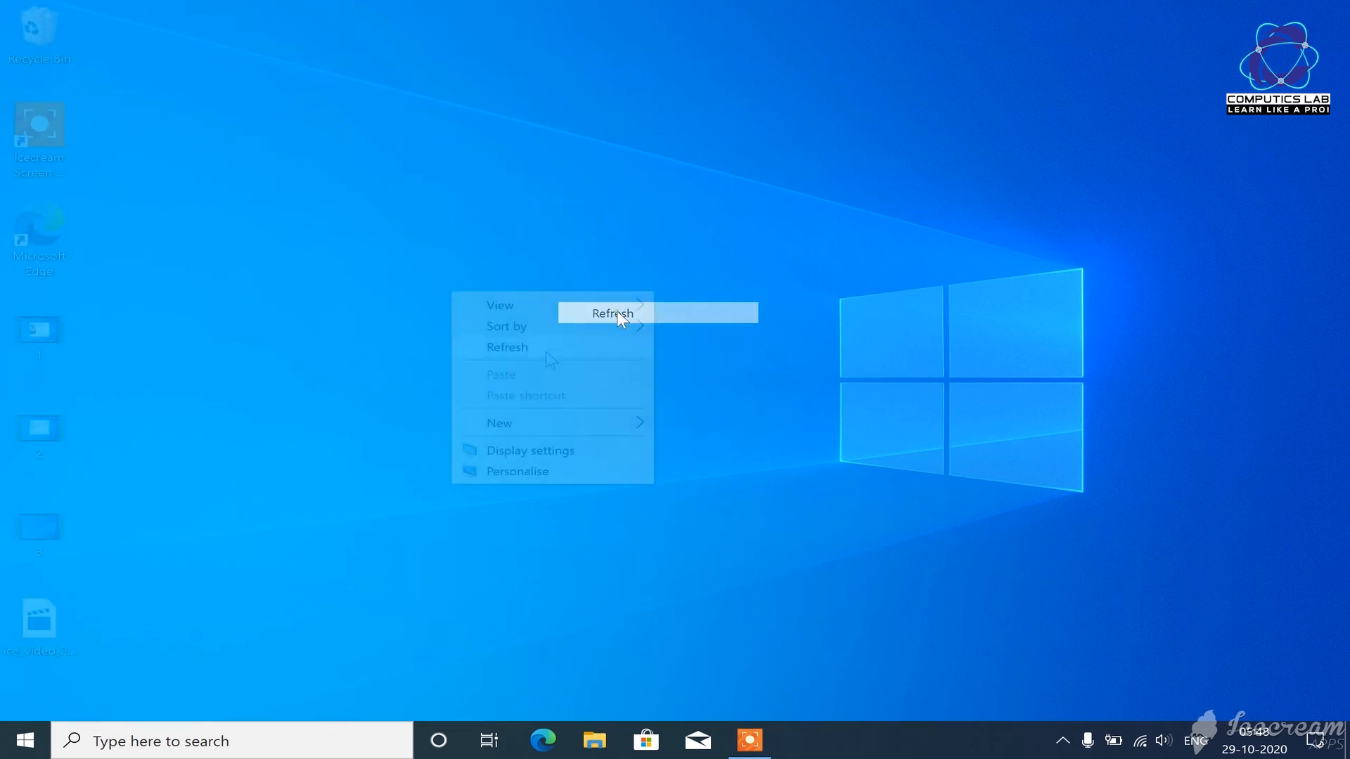
{"action": "left_click", "coordinate": [545, 351]}
{"action": "right_click", "coordinate": [546, 352]}
{"action": "left_click", "coordinate": [611, 407]}
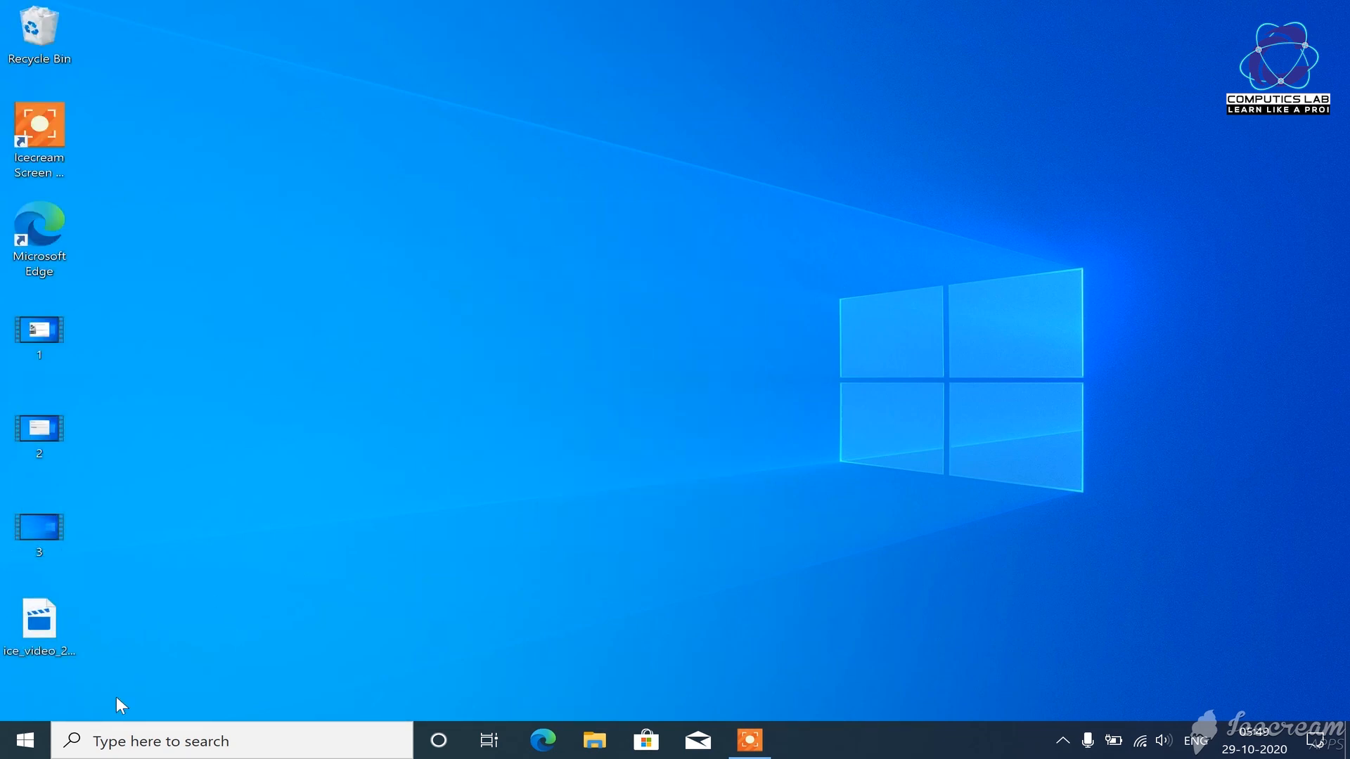
- Open Device Manager and expand Network adapters to check the installed network devices
{"action": "right_click", "coordinate": [25, 740]}
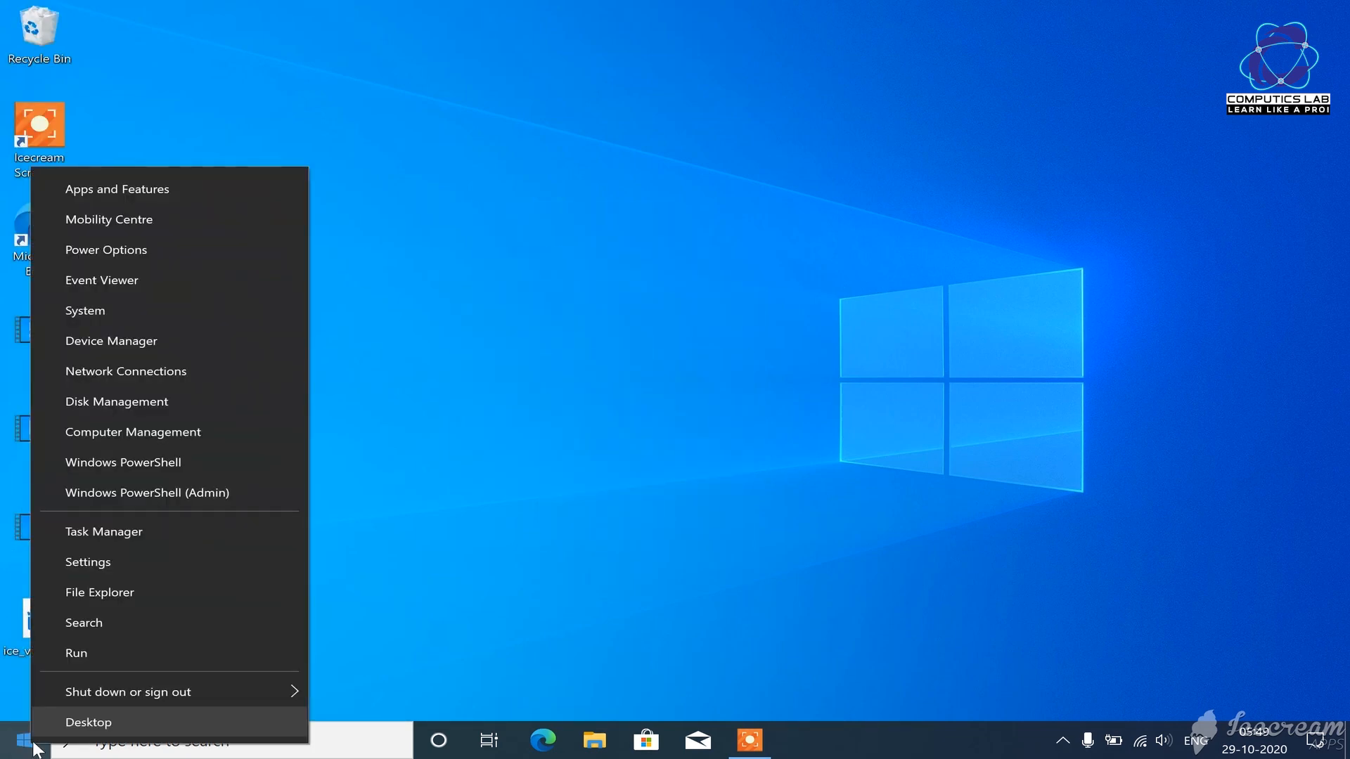
{"action": "left_click", "coordinate": [170, 348]}
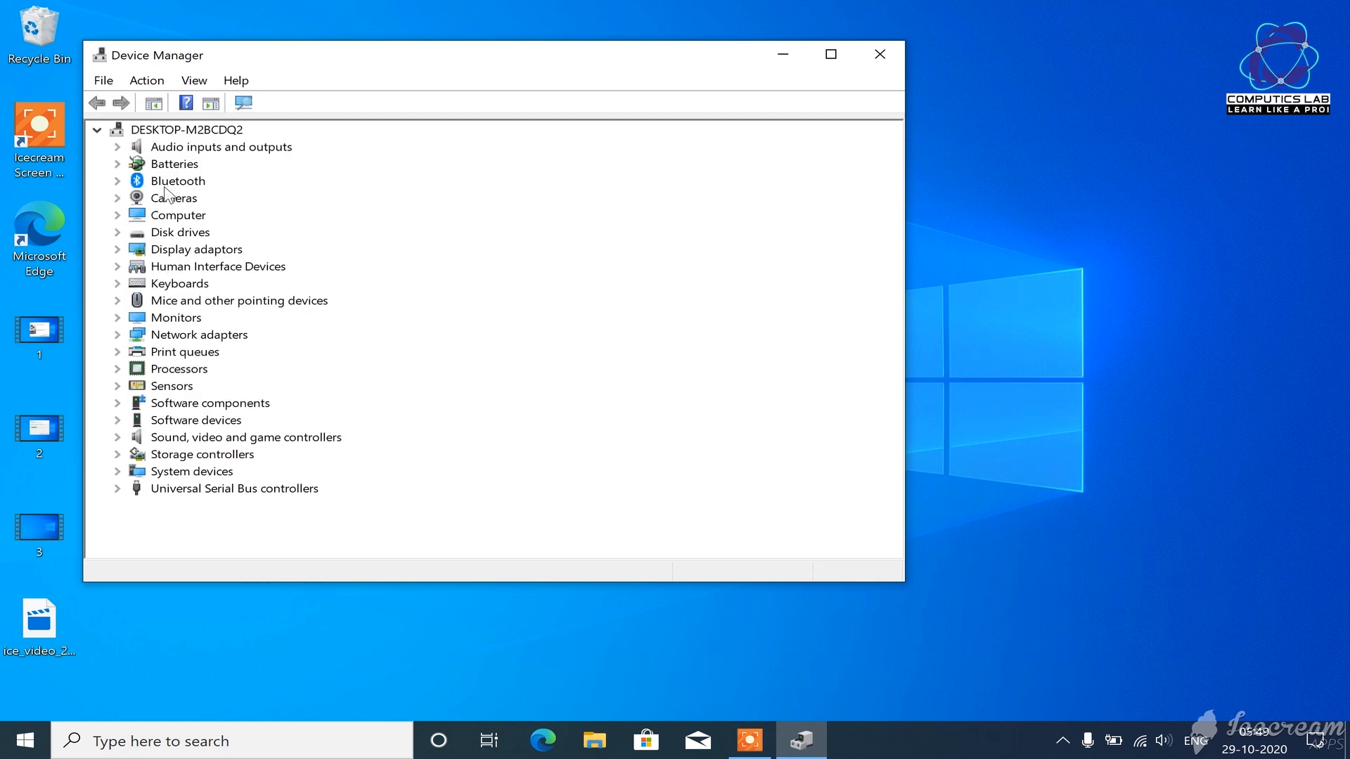
{"action": "left_click", "coordinate": [117, 336]}
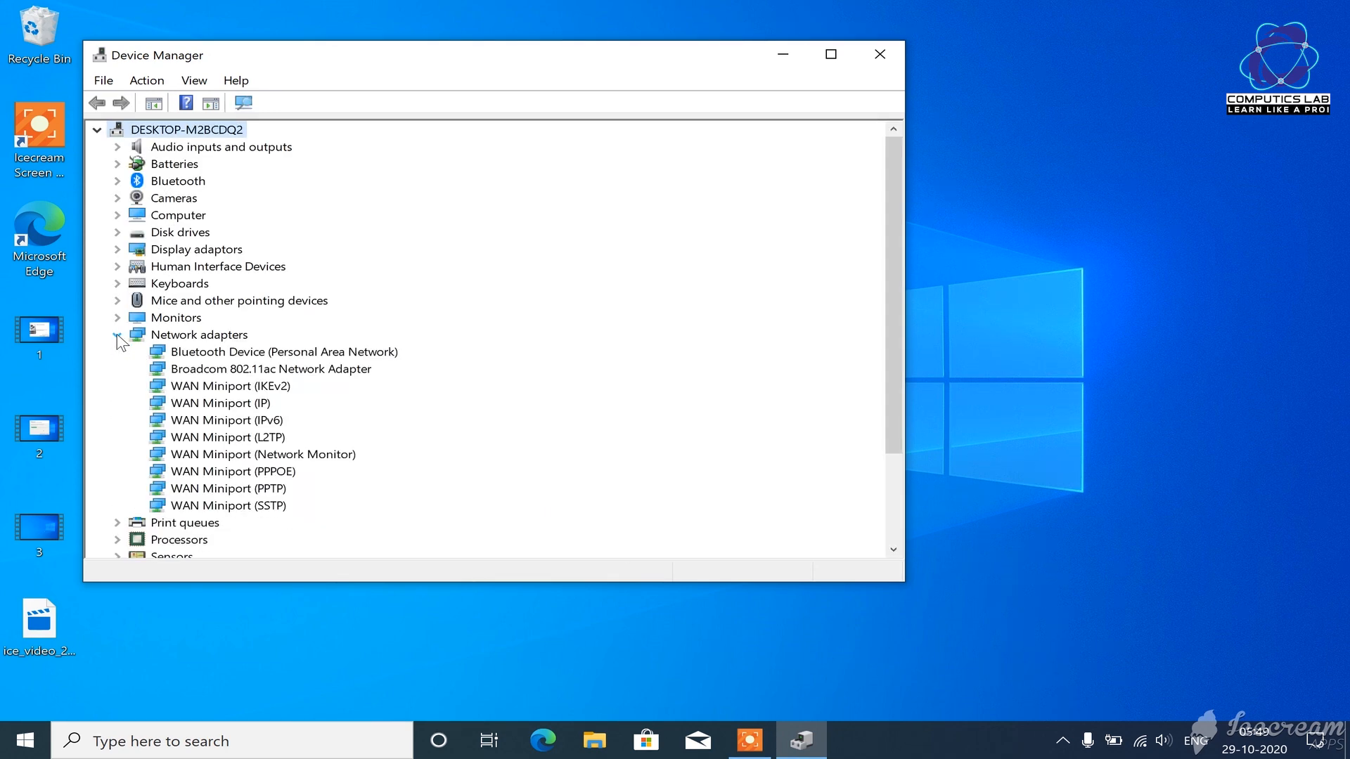
{"action": "scroll", "coordinate": [232, 458], "scroll_direction": "down", "scroll_amount": 3}
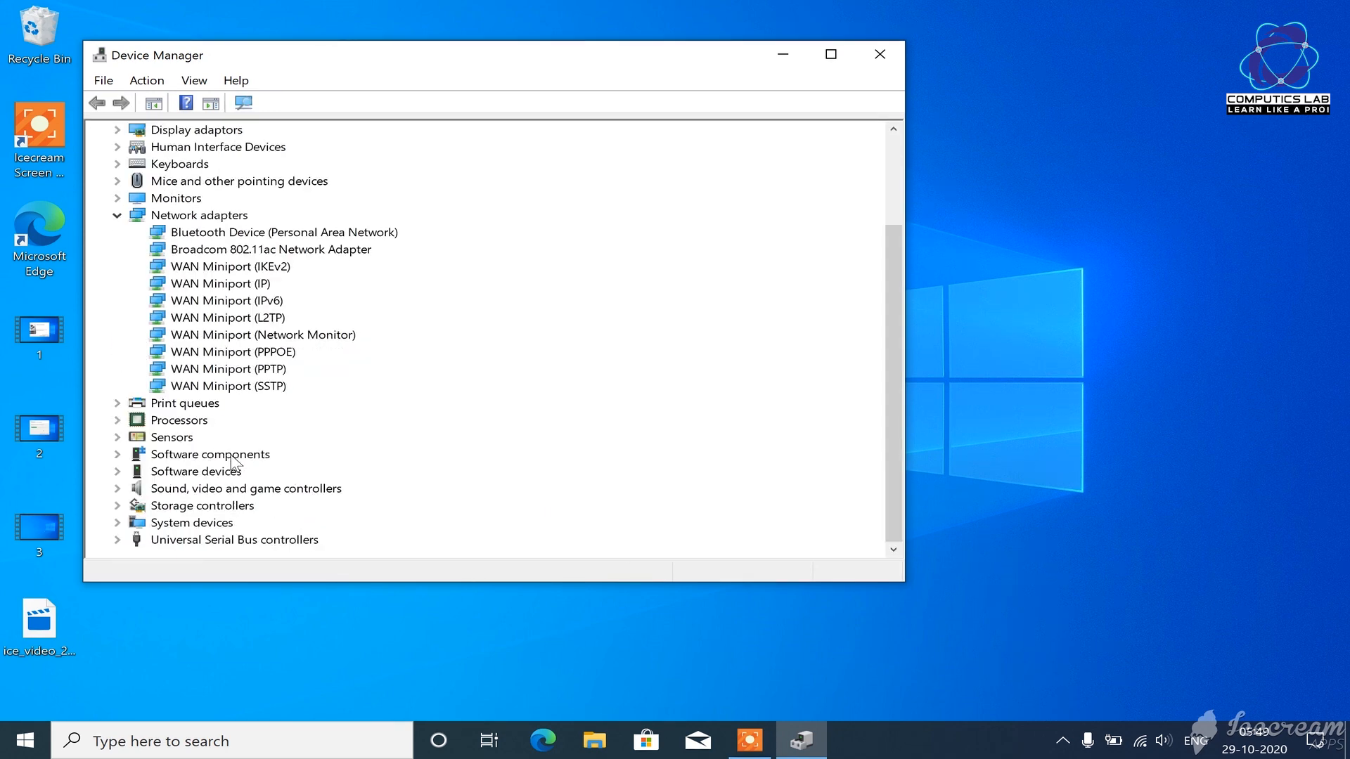
- Expand Sound, video and game controllers and Display adaptors to check the audio and graphics devices
{"action": "left_click", "coordinate": [118, 487]}
{"action": "scroll", "coordinate": [243, 538], "scroll_direction": "down", "scroll_amount": 1}
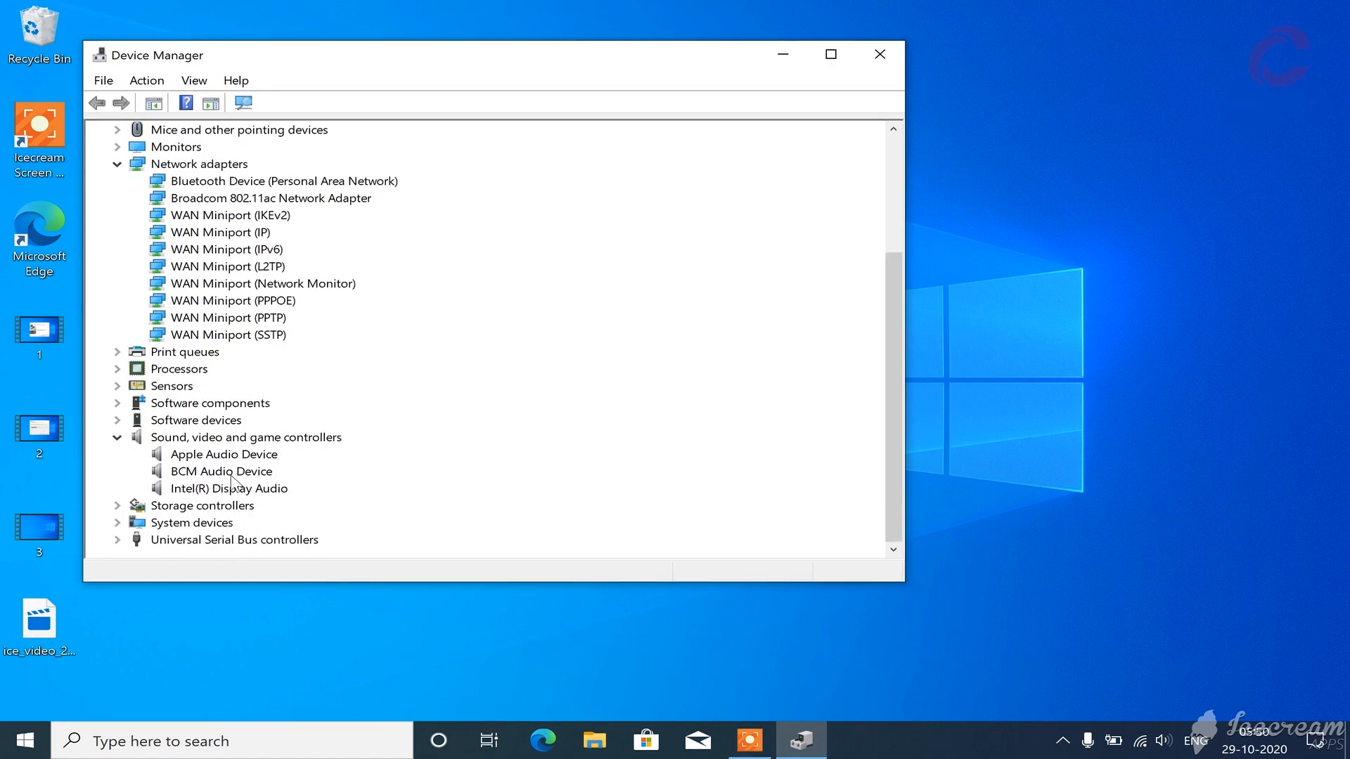
{"action": "scroll", "coordinate": [476, 337], "scroll_direction": "up", "scroll_amount": 4}
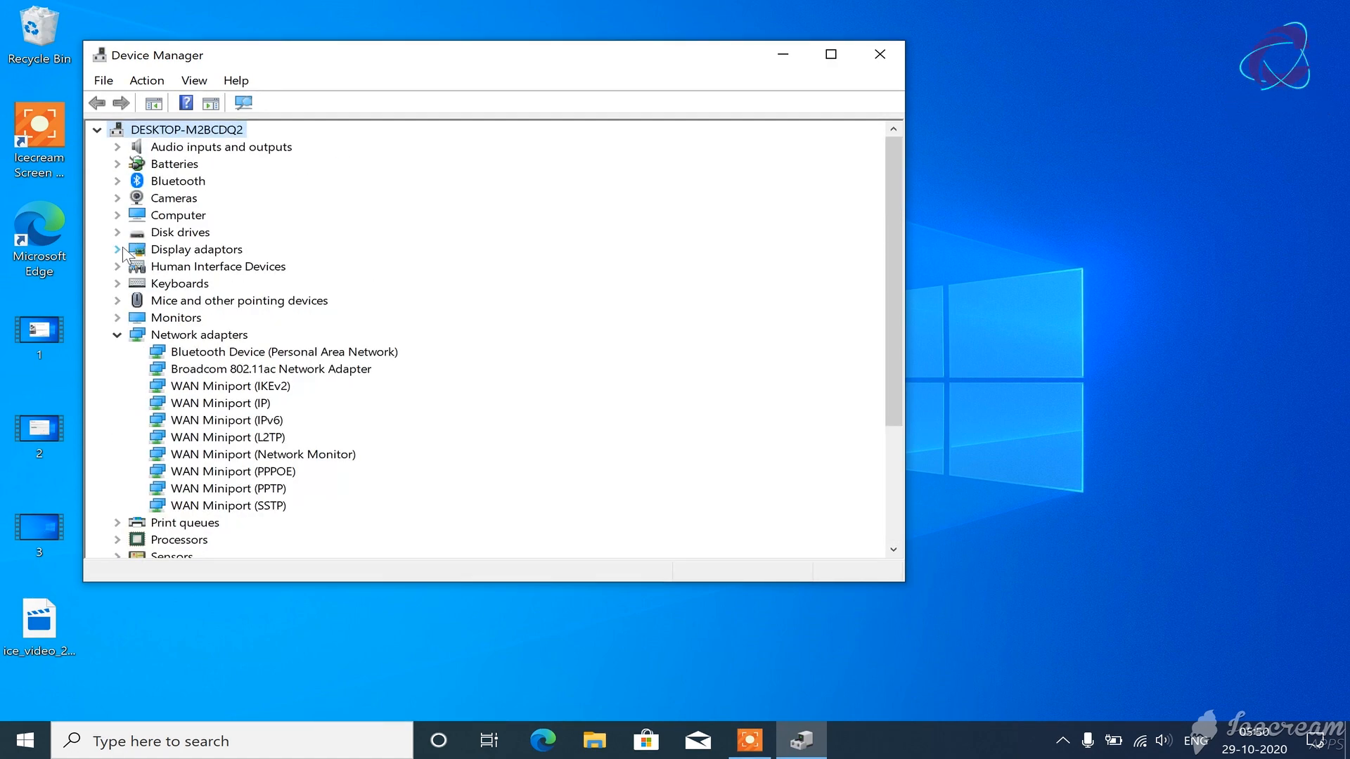
{"action": "left_click", "coordinate": [118, 249]}
{"action": "left_click", "coordinate": [239, 269]}
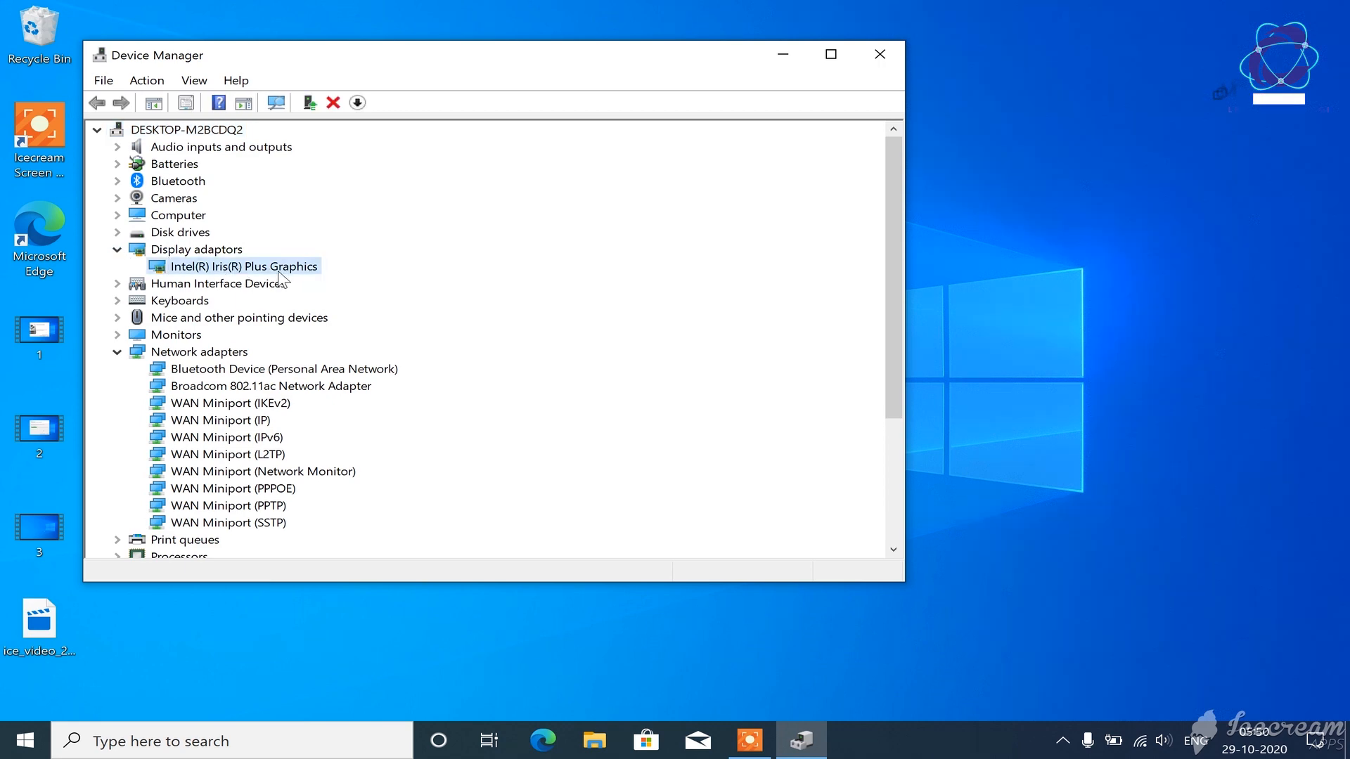
- Check the hidden background apps for Boot Camp and close Device Manager
{"action": "left_click", "coordinate": [1062, 744]}
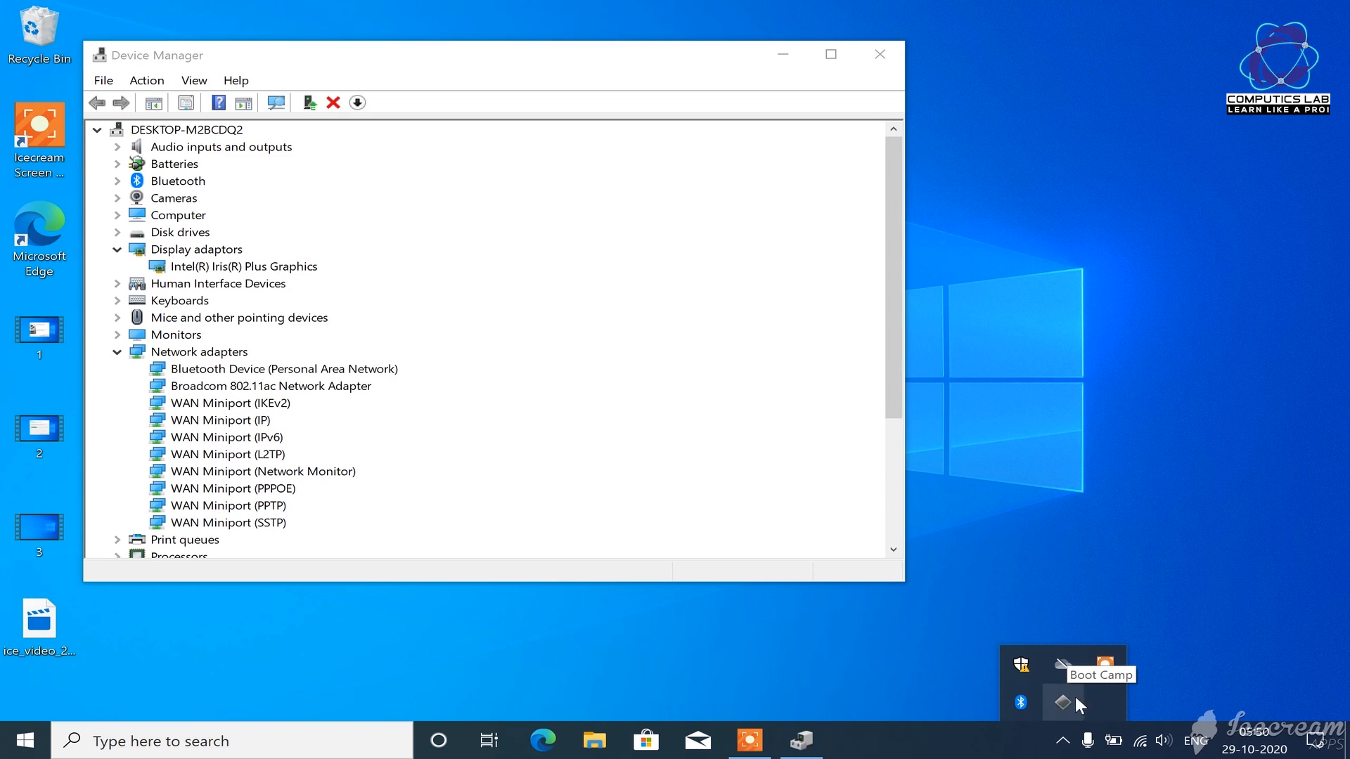
{"action": "left_click", "coordinate": [885, 54]}
{"action": "left_click", "coordinate": [884, 53]}
- Refresh the desktop and open the desktop icon settings from the Themes personalisation page
{"action": "right_click", "coordinate": [436, 253]}
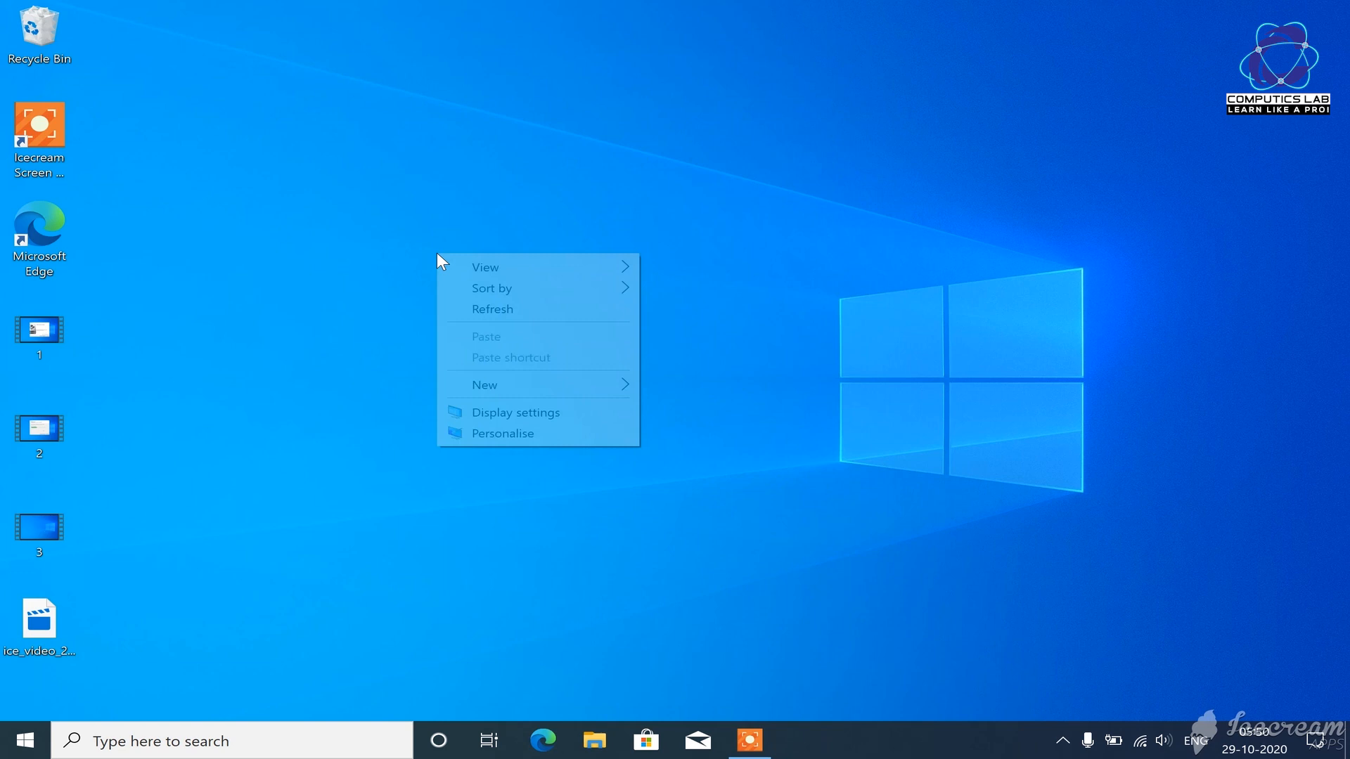
{"action": "left_click", "coordinate": [510, 309]}
{"action": "right_click", "coordinate": [511, 306]}
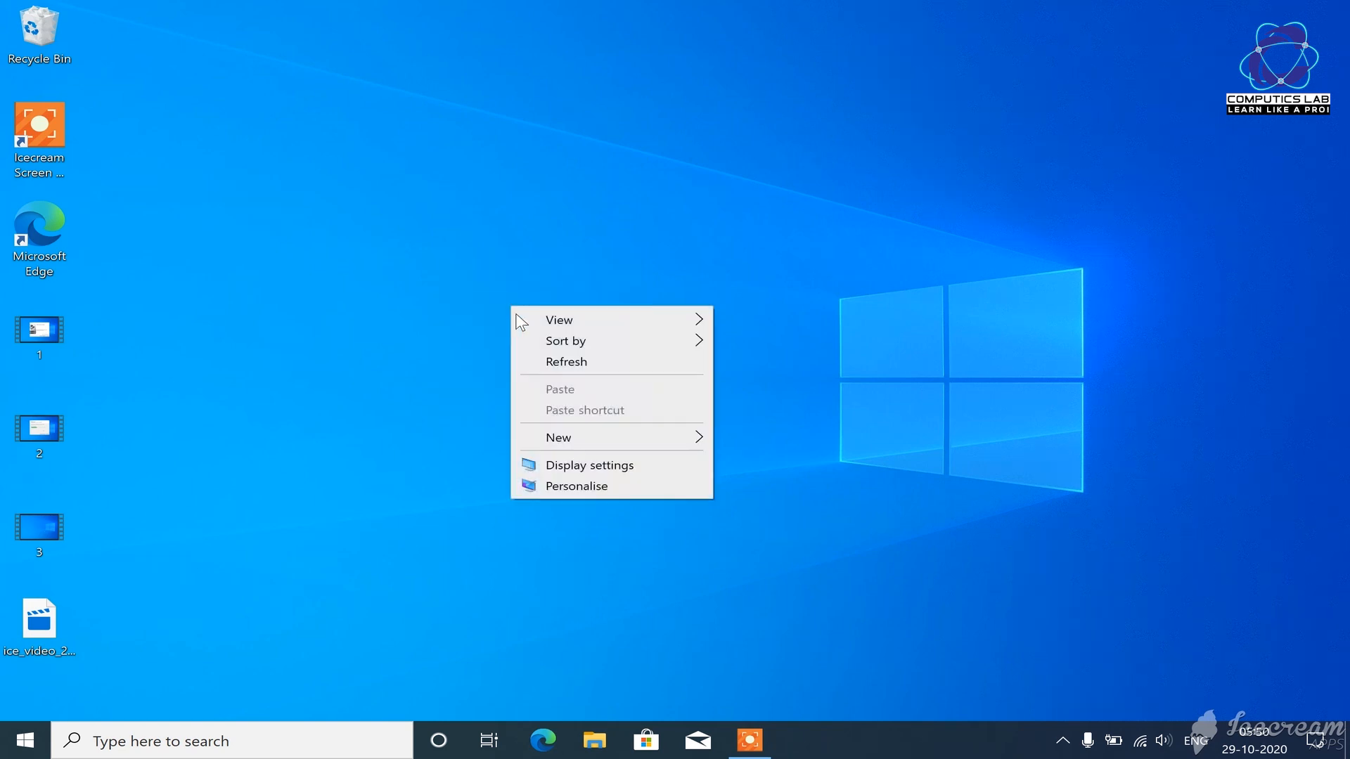
{"action": "left_click", "coordinate": [622, 489]}
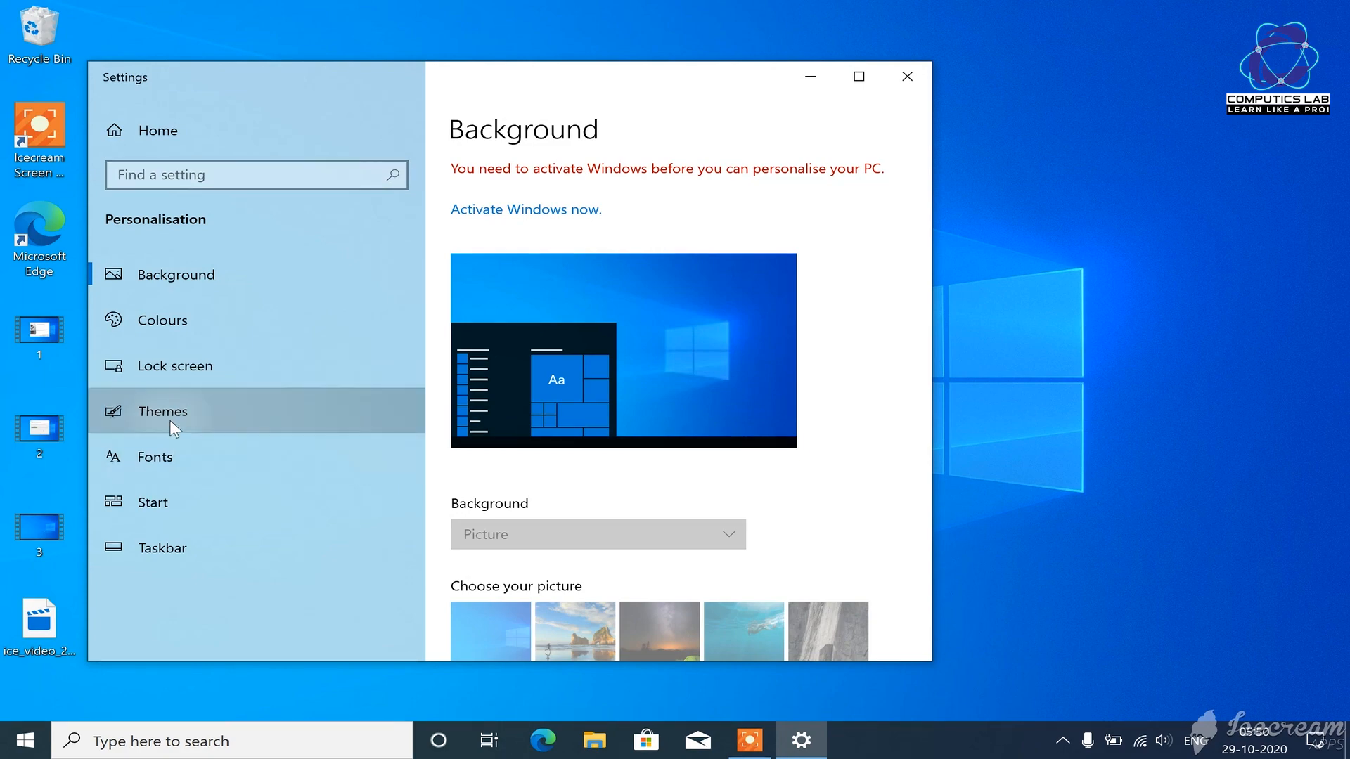
{"action": "left_click", "coordinate": [218, 415]}
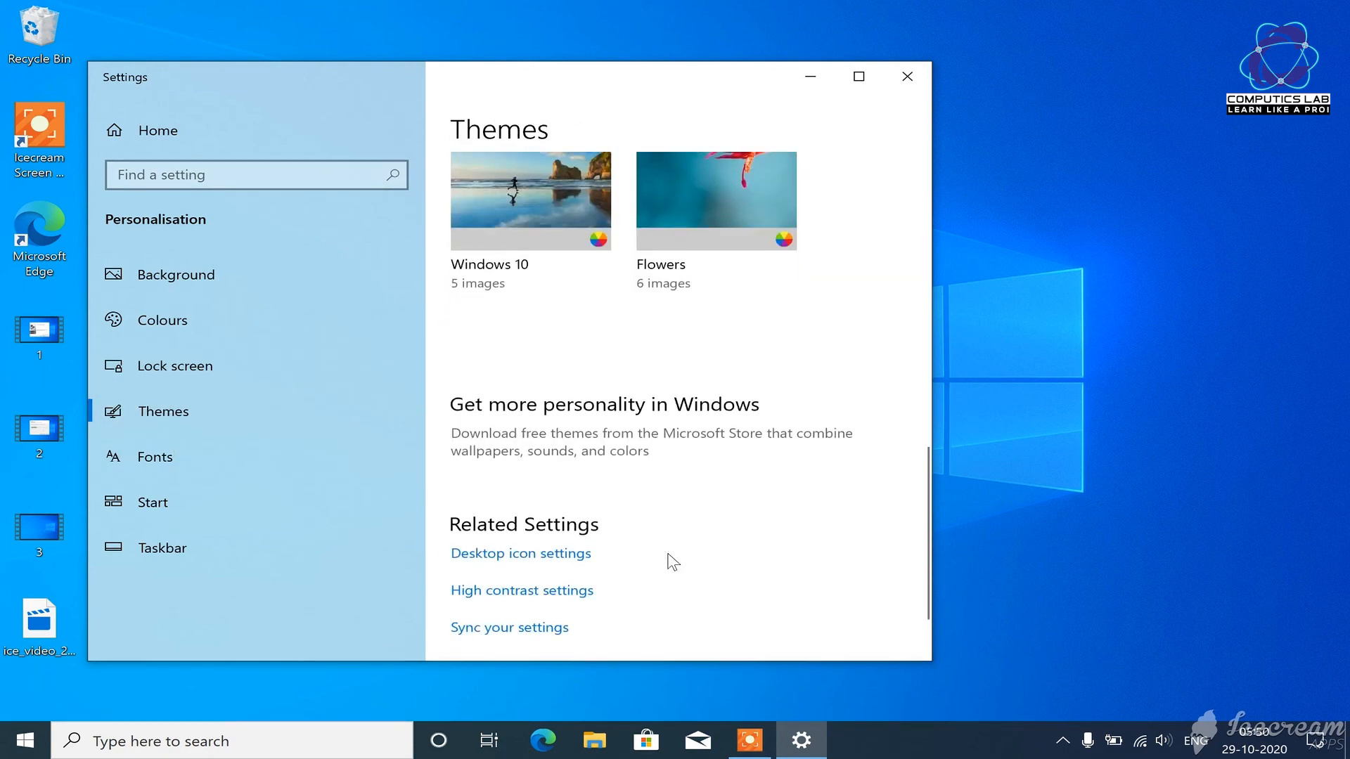
{"action": "left_click", "coordinate": [545, 555]}
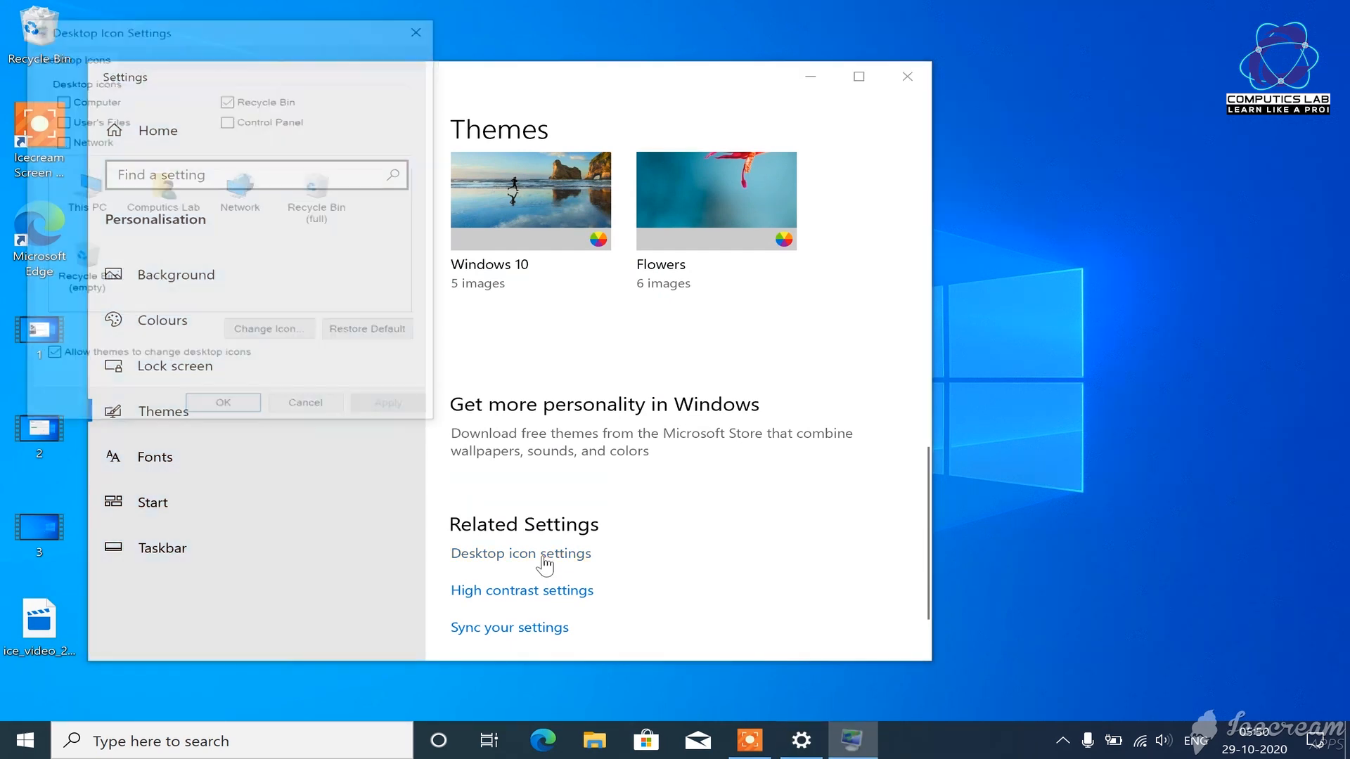
- Enable the Computer, User's Files, Network and Control Panel desktop icons, save the change and close Settings
{"action": "left_click", "coordinate": [84, 101]}
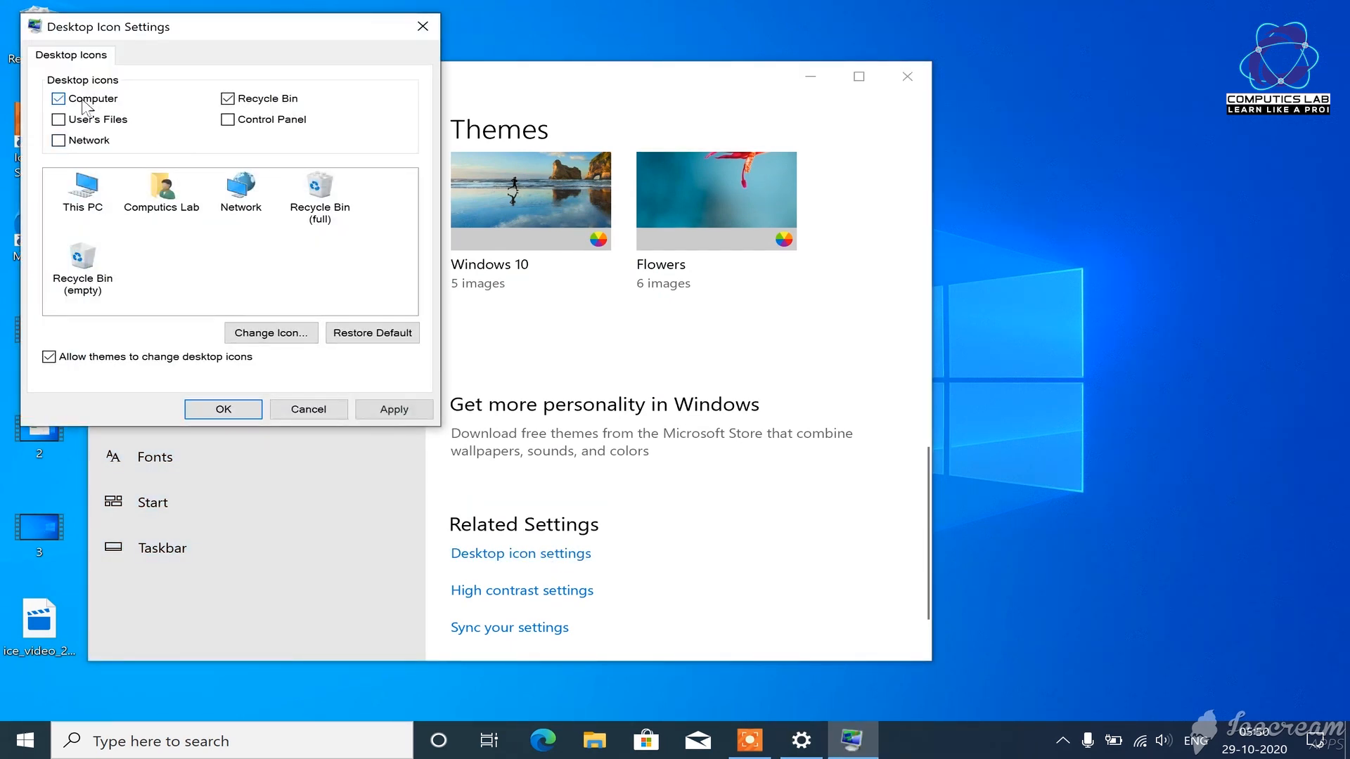
{"action": "left_click", "coordinate": [74, 120]}
{"action": "left_click", "coordinate": [67, 141]}
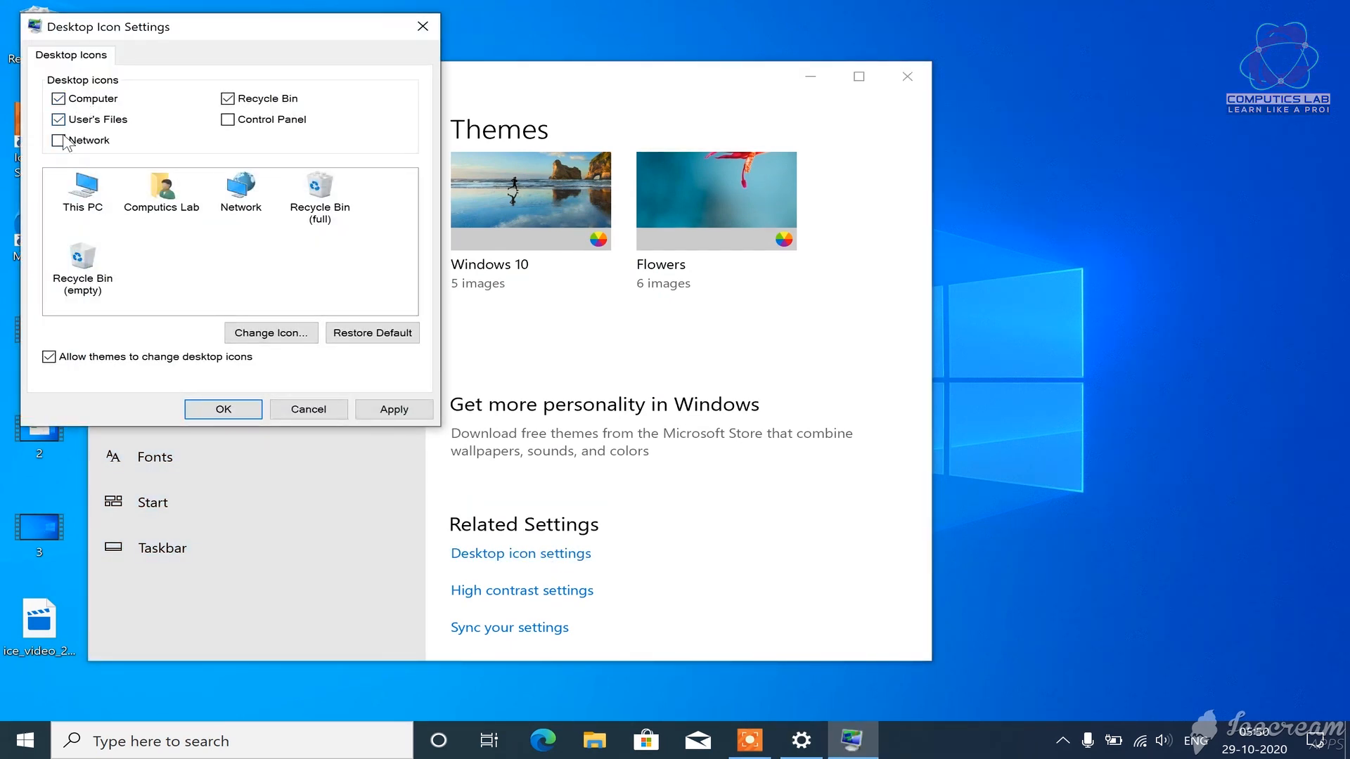
{"action": "left_click", "coordinate": [255, 121]}
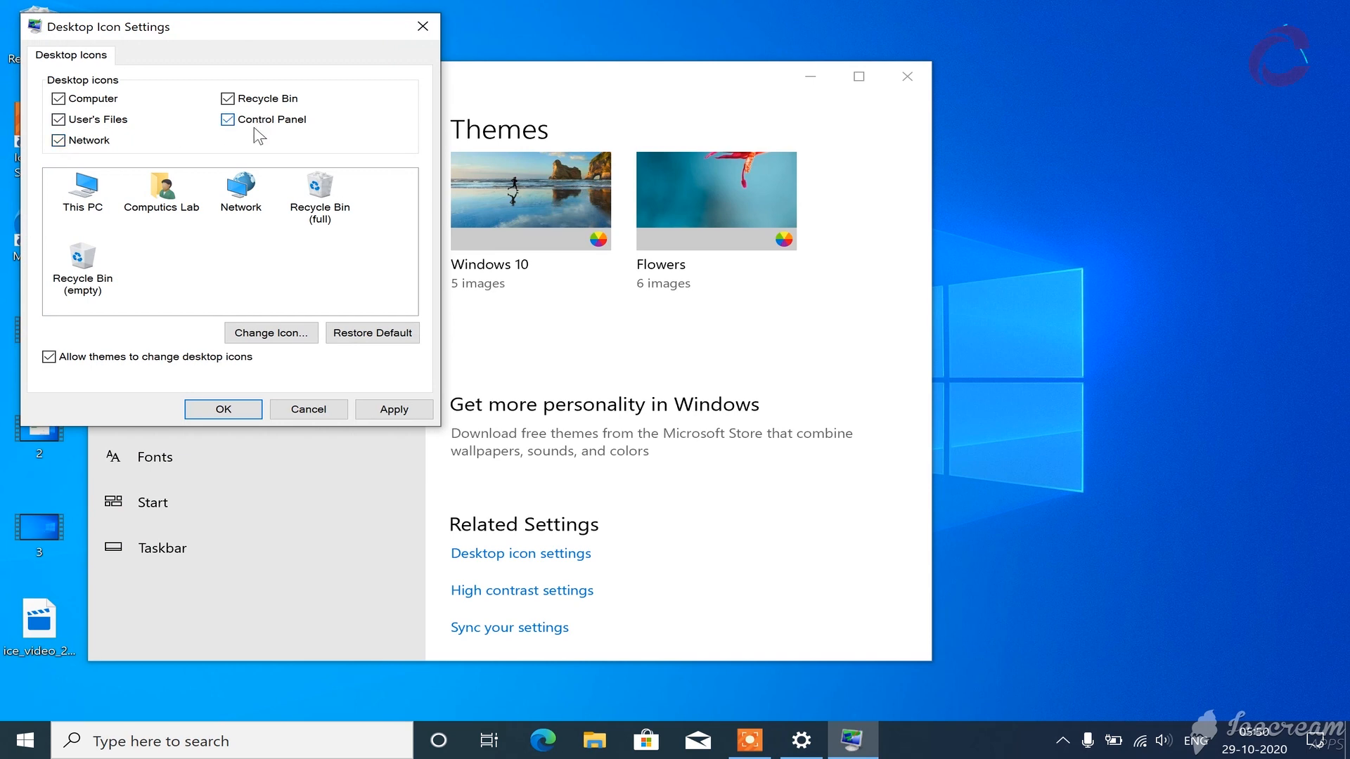
{"action": "left_click", "coordinate": [234, 413]}
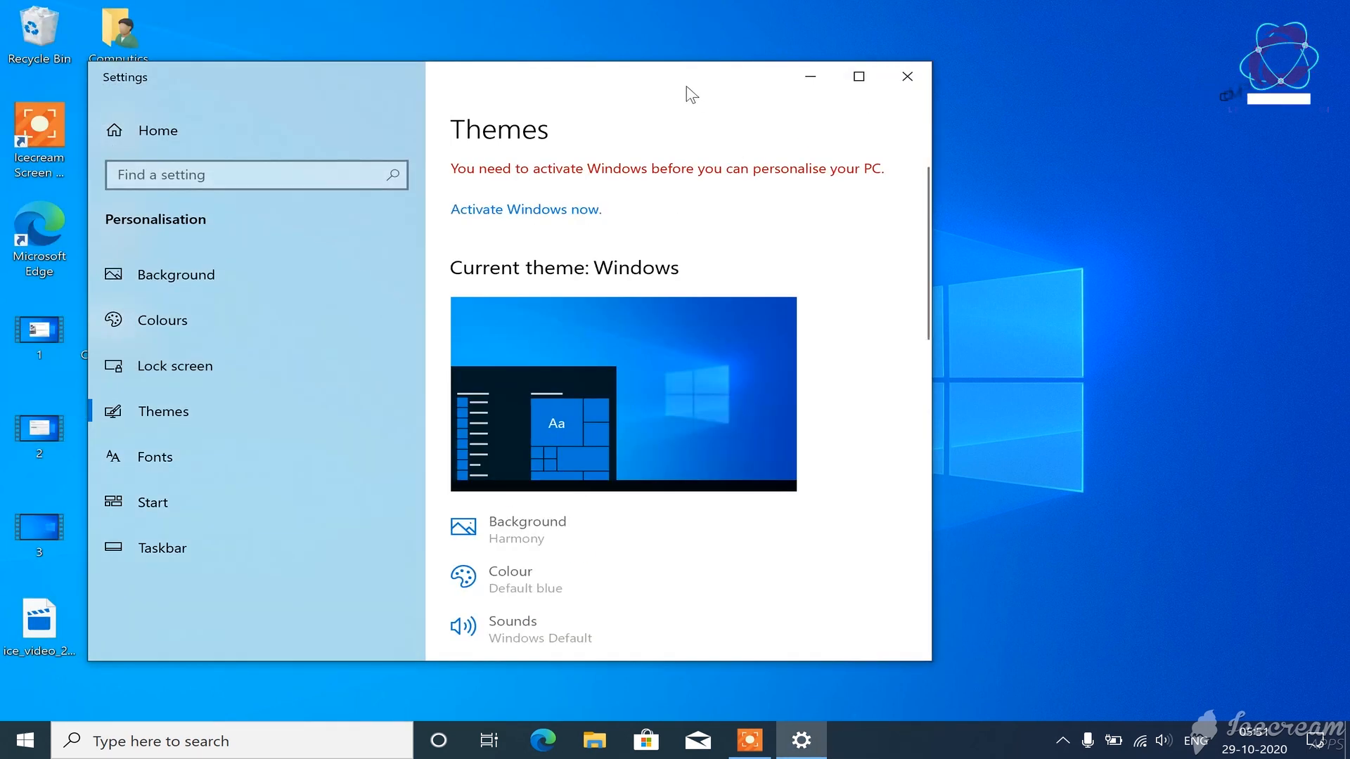
{"action": "left_click_drag", "start_coordinate": [691, 93], "coordinate": [832, 90]}
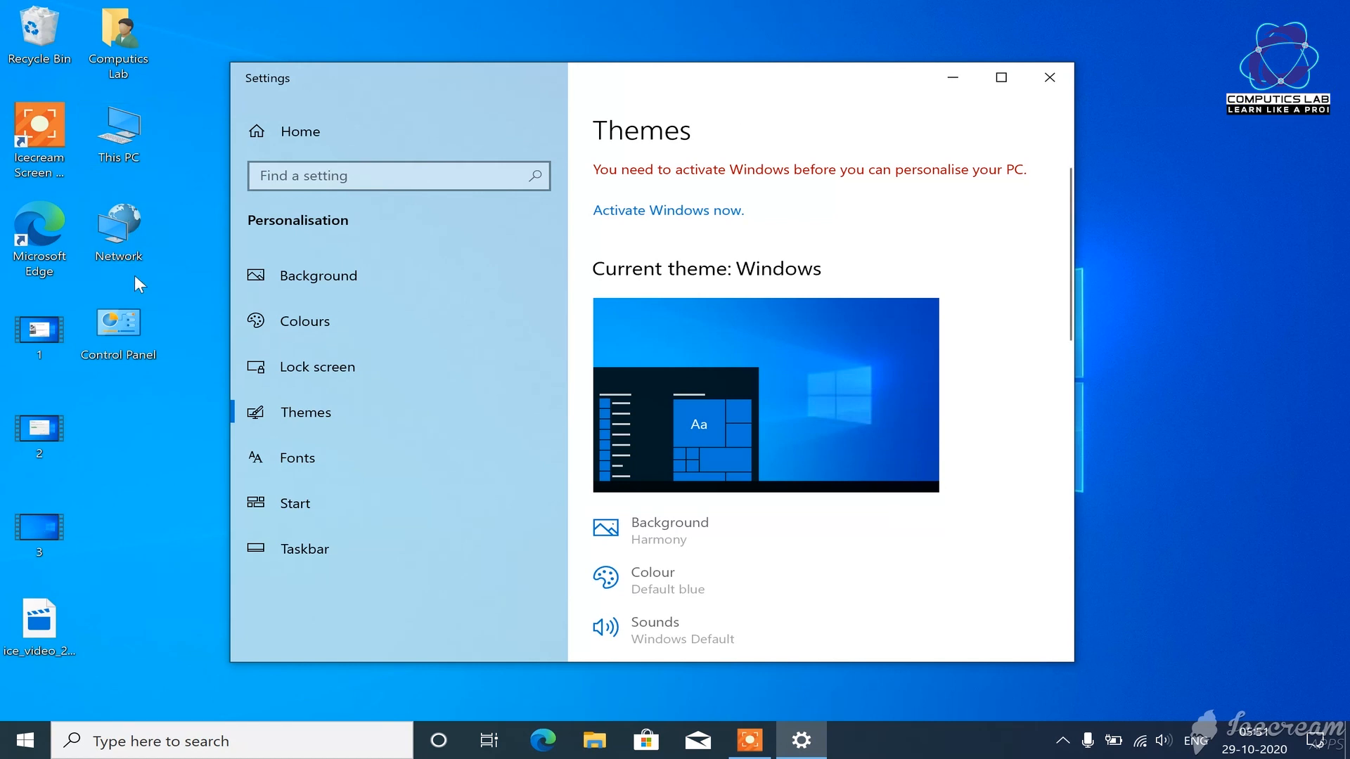
{"action": "left_click", "coordinate": [1055, 89]}
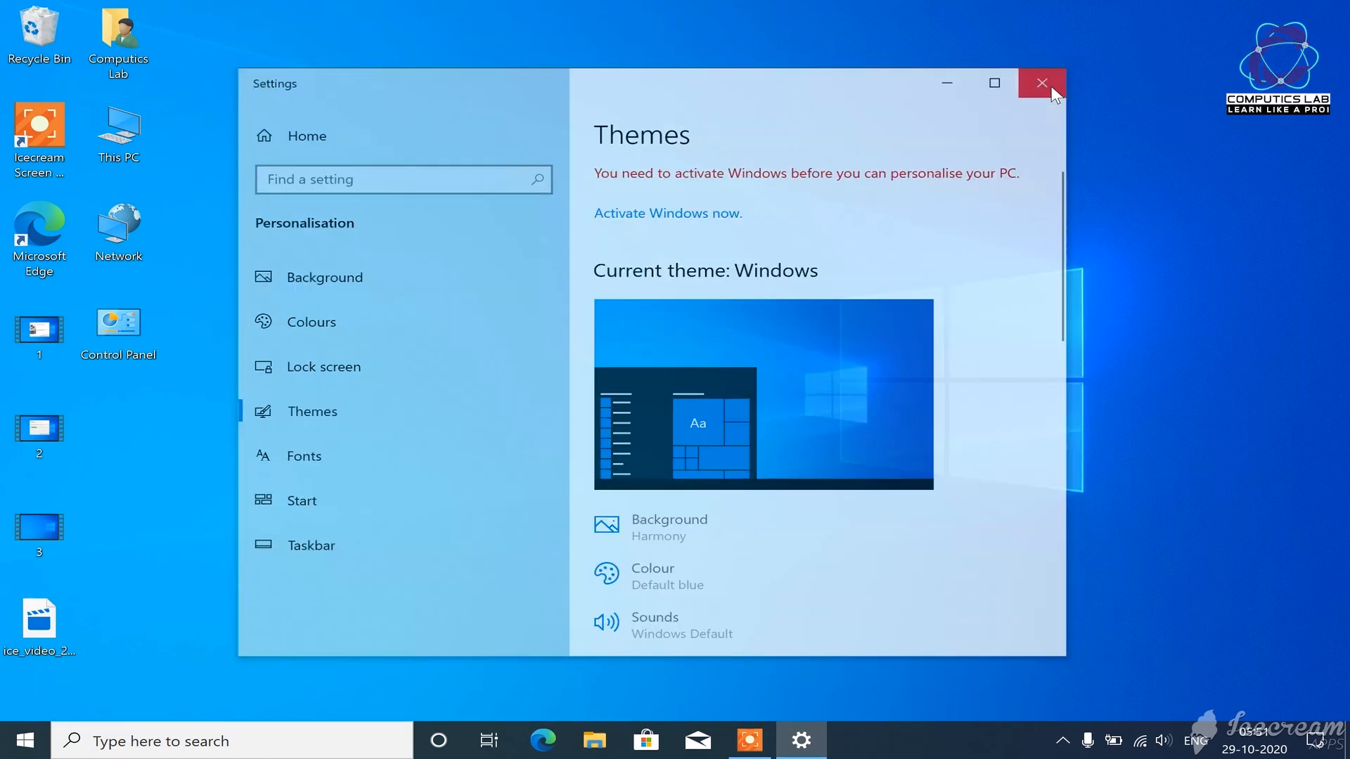
- Sort the desktop icons by name in ascending order
{"action": "right_click", "coordinate": [386, 103]}
{"action": "mouse_move", "coordinate": [534, 136]}
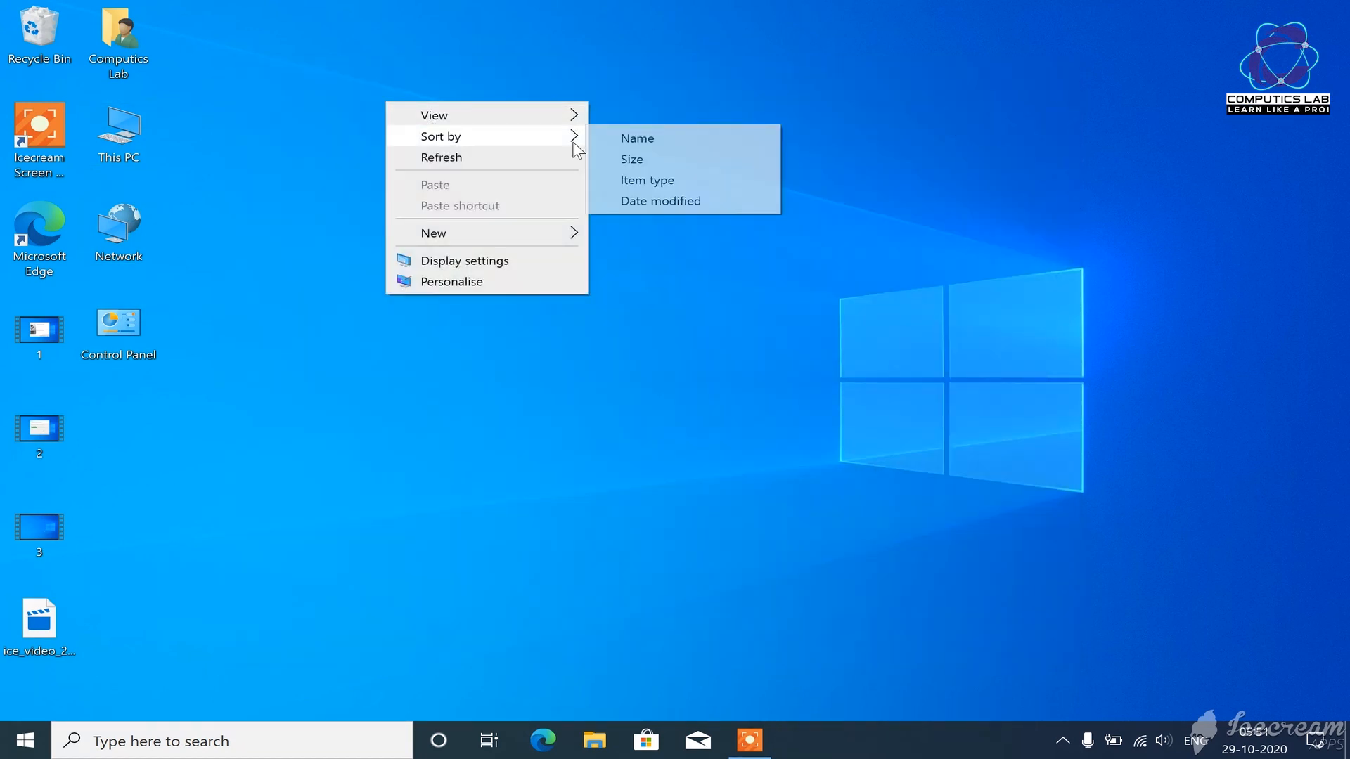
{"action": "left_click", "coordinate": [661, 151]}
{"action": "right_click", "coordinate": [294, 160]}
{"action": "mouse_move", "coordinate": [394, 196]}
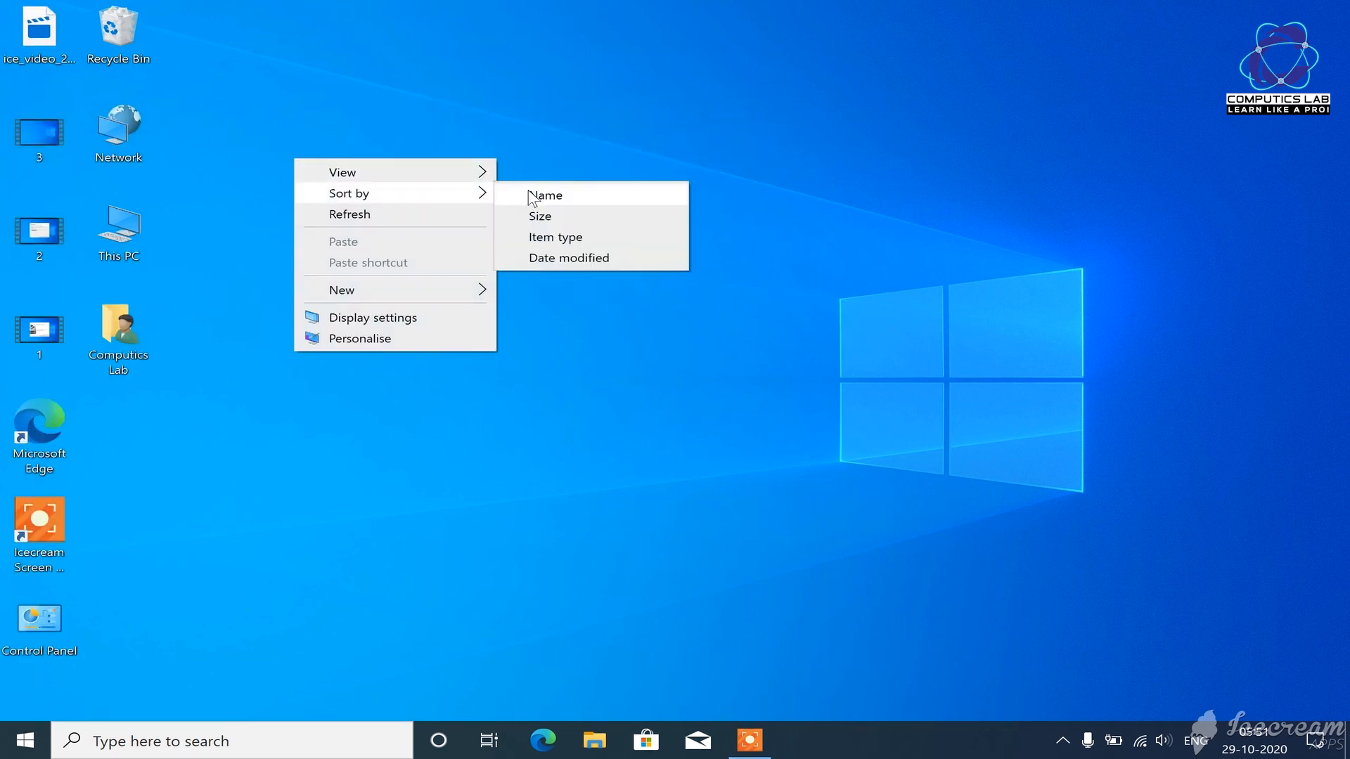
{"action": "left_click", "coordinate": [535, 196]}
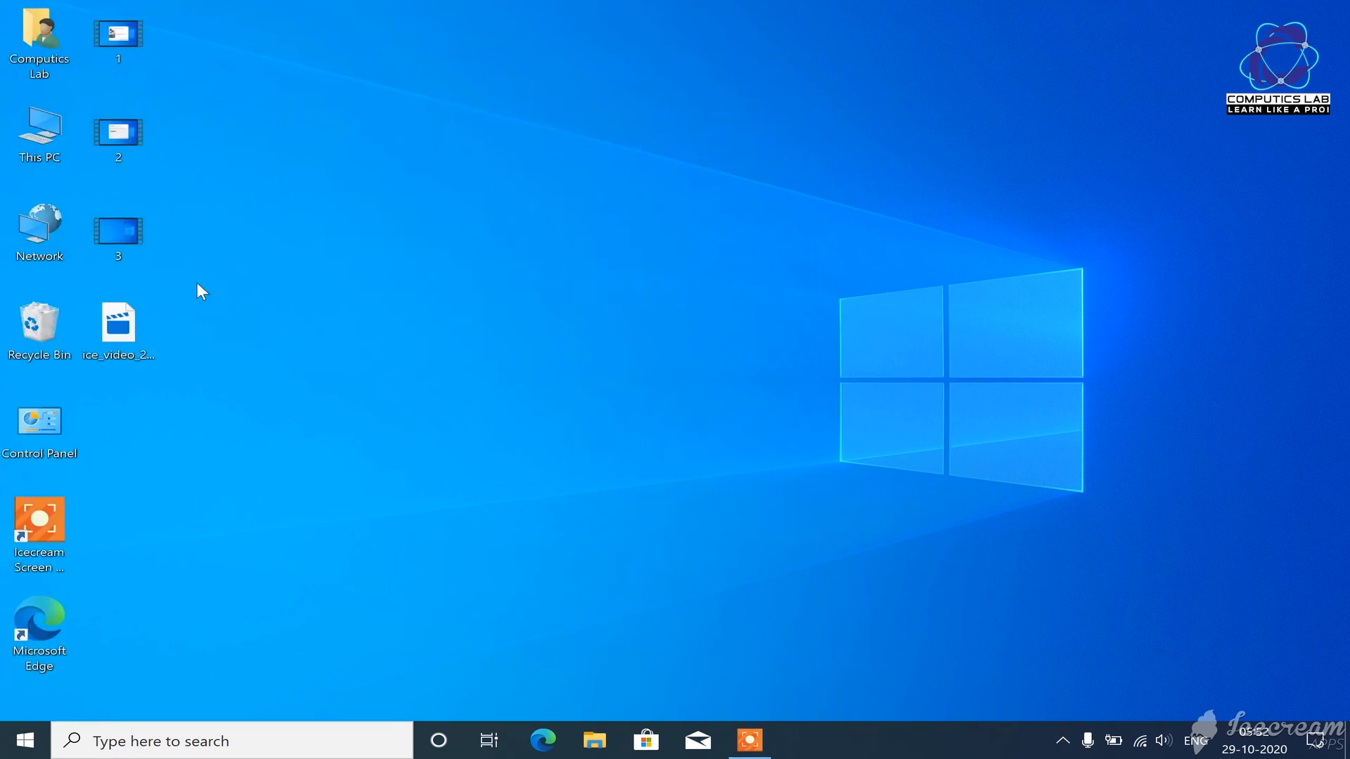
- View the Background personalisation settings and close the window
{"action": "right_click", "coordinate": [399, 193]}
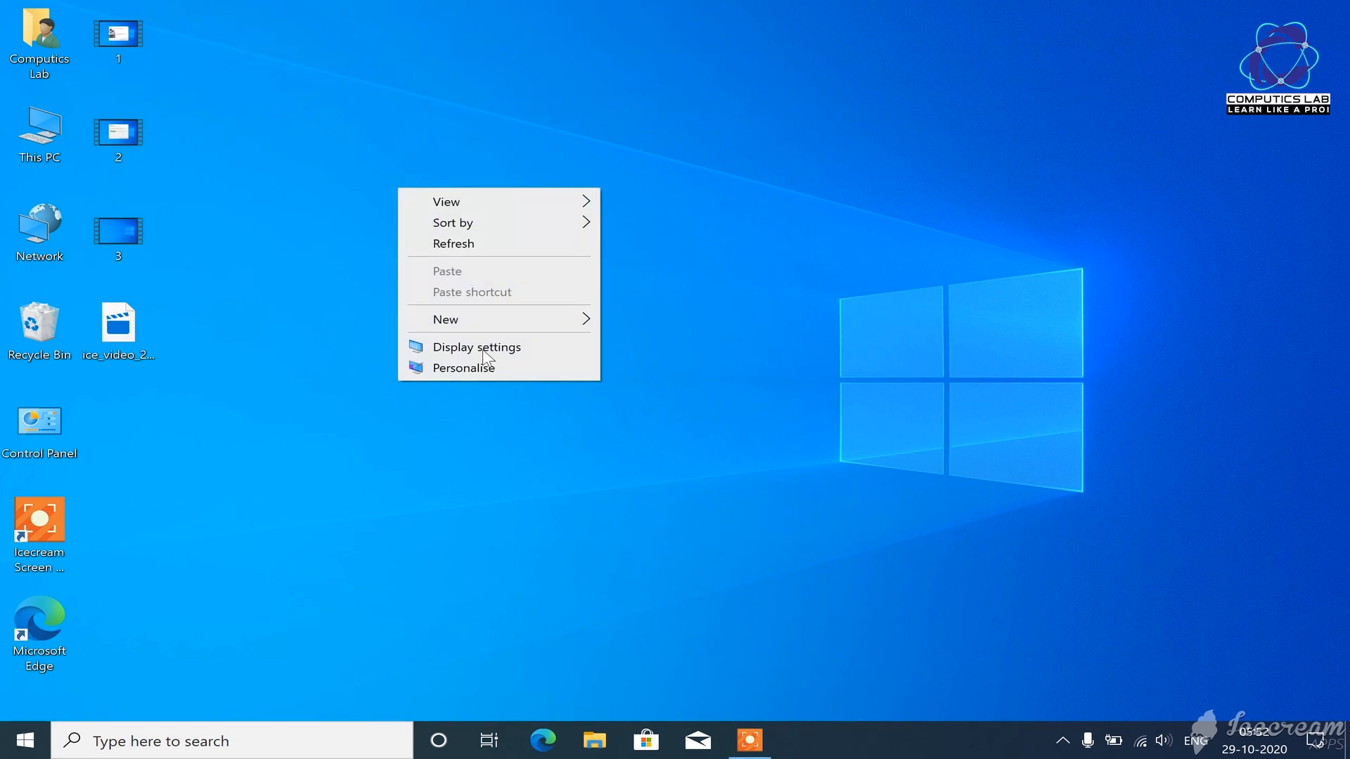
{"action": "left_click", "coordinate": [524, 367]}
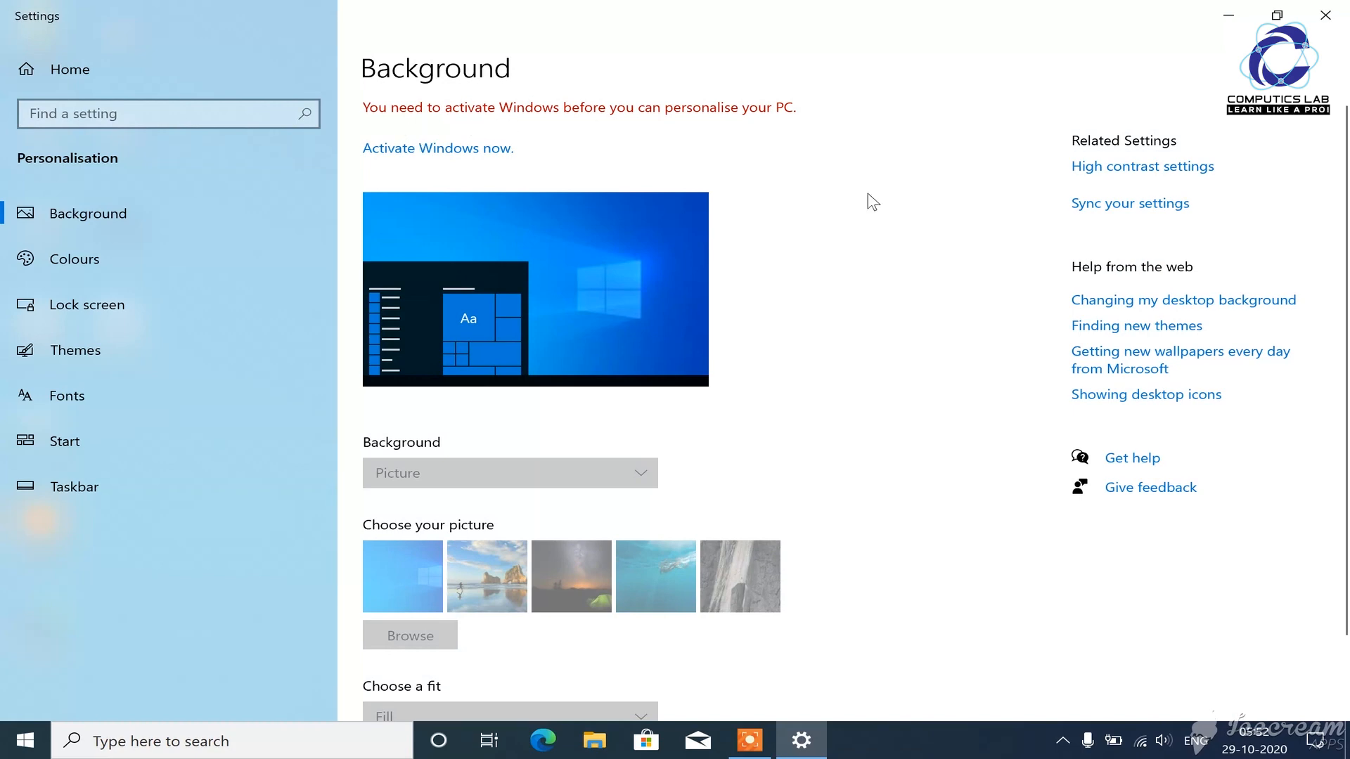
{"action": "left_click", "coordinate": [1325, 15]}
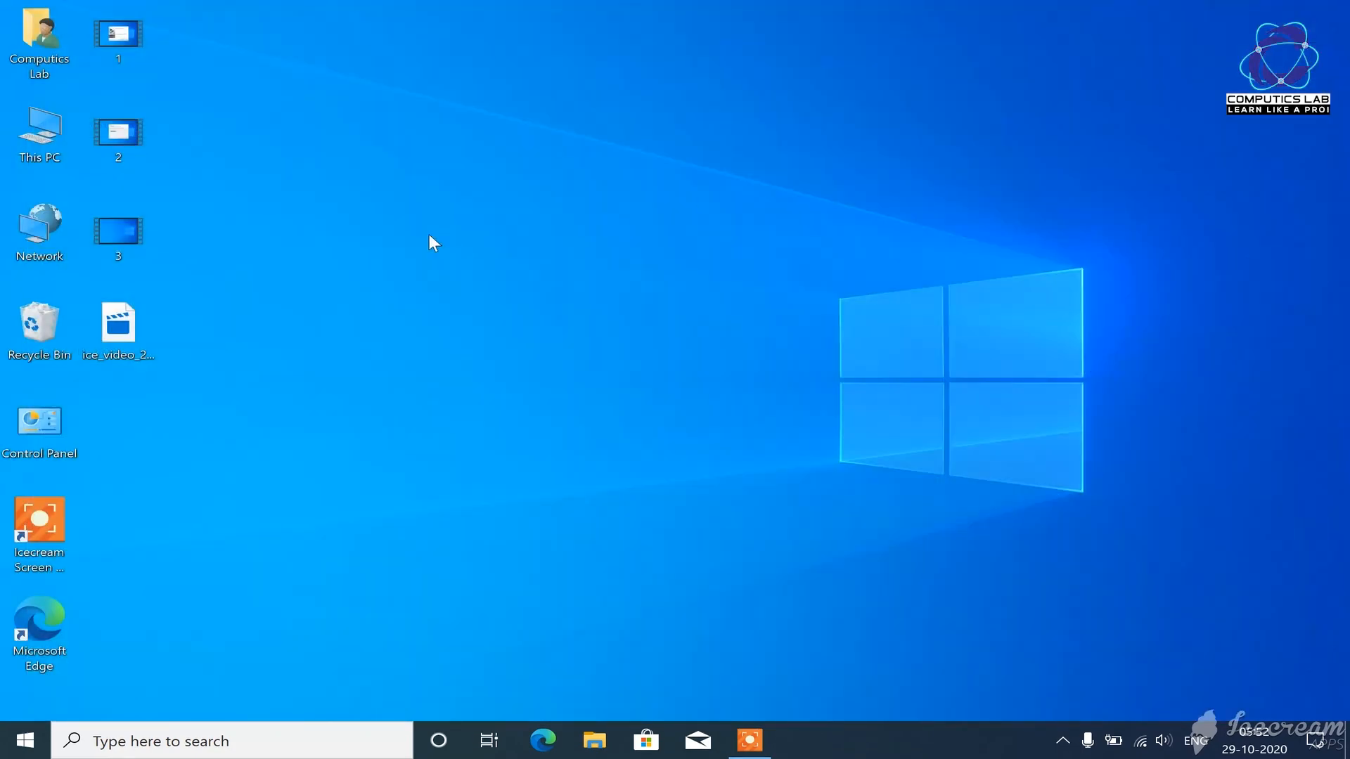
- Open This PC and check the space on the BOOTCAMP (C:) drive
{"action": "double_click", "coordinate": [31, 148]}
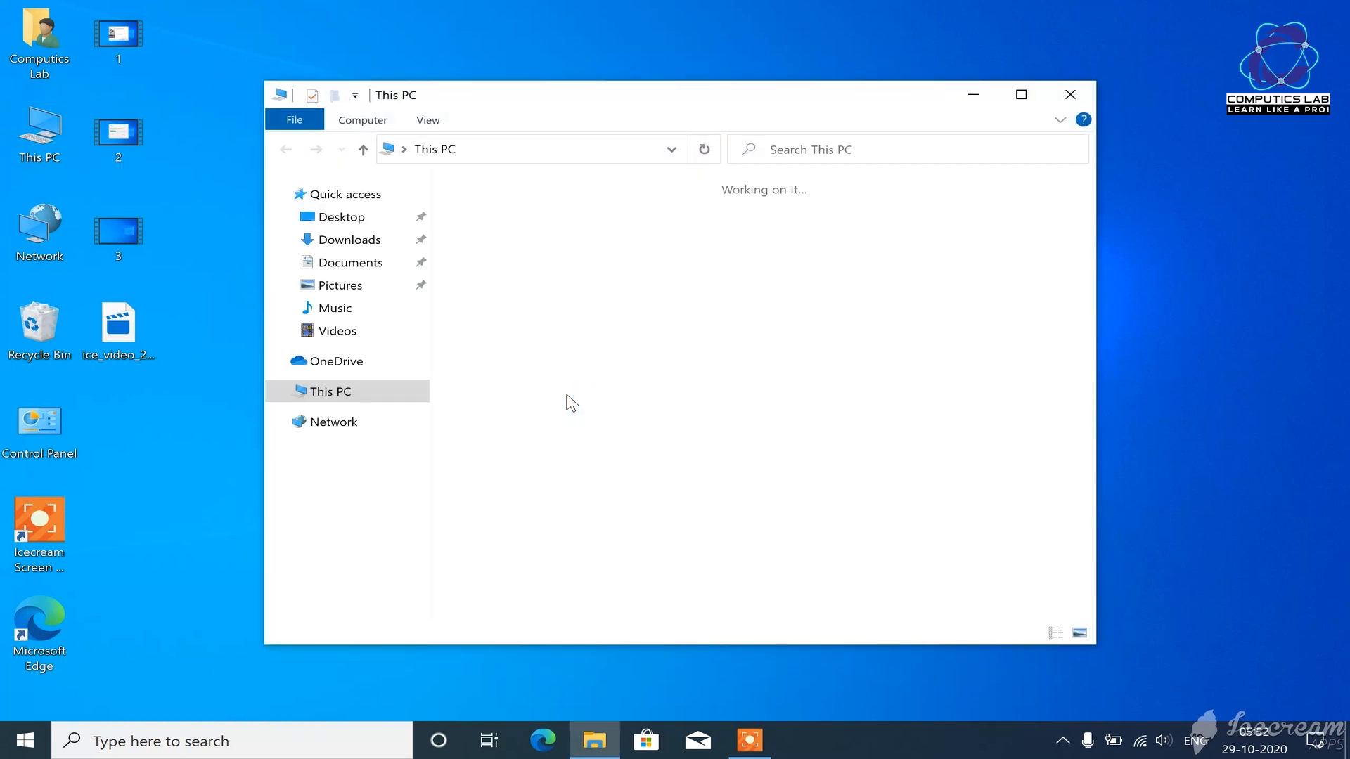
{"action": "left_click", "coordinate": [510, 472]}
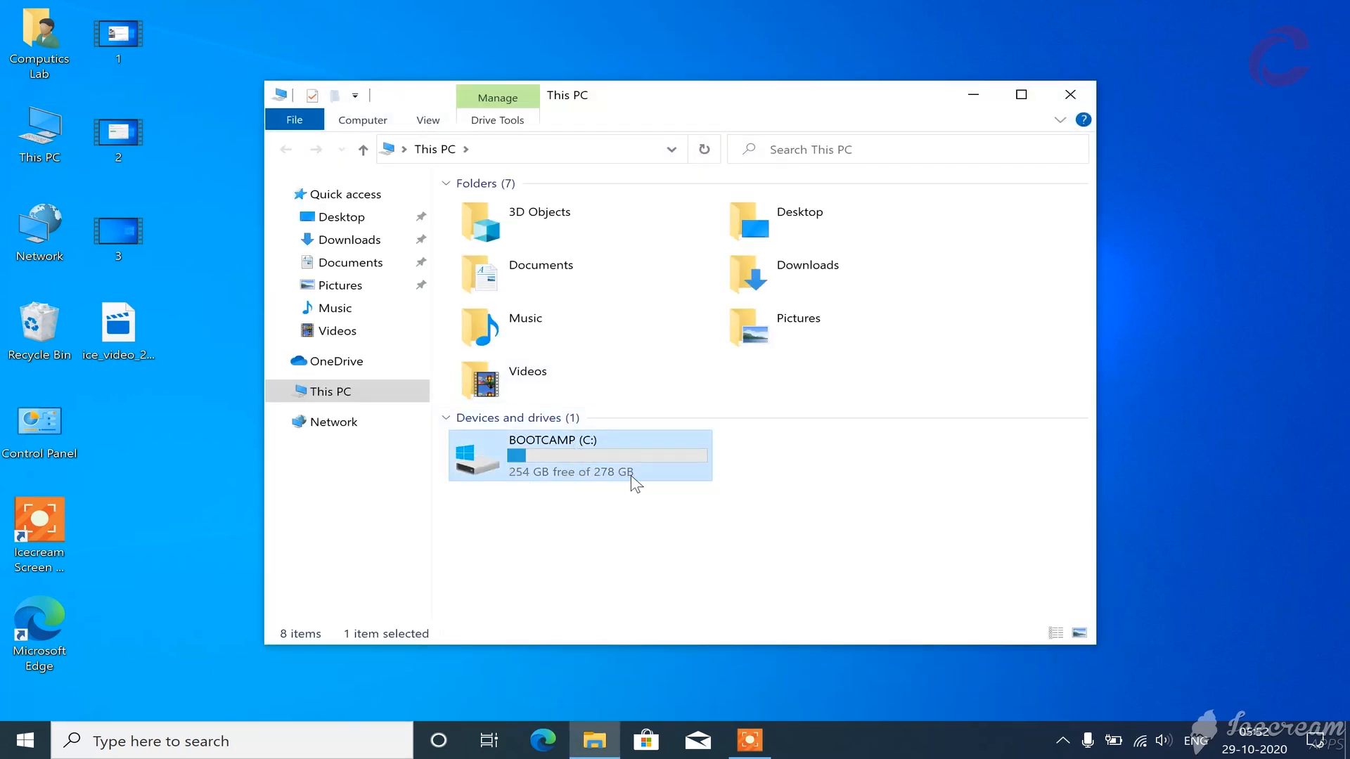
{"action": "left_click", "coordinate": [456, 612]}
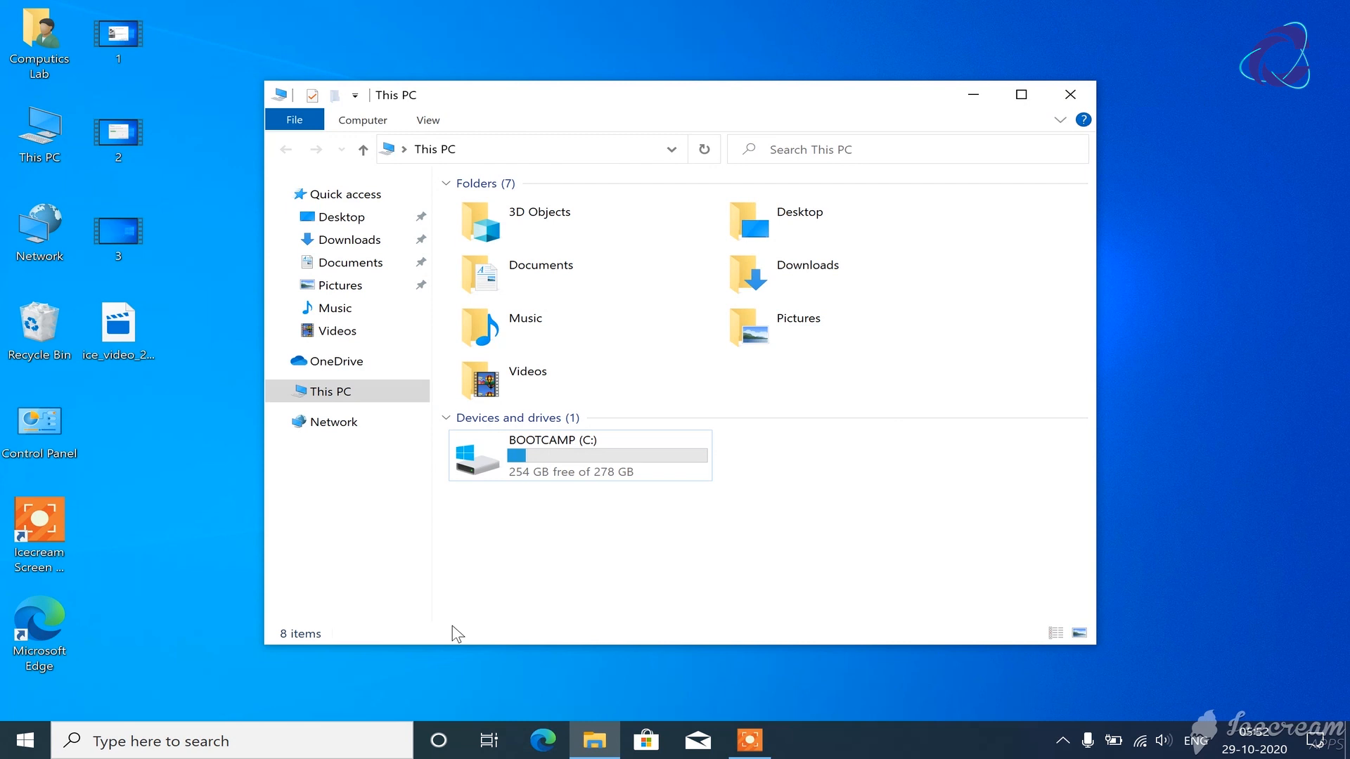
- Open Disk Management, inspect the primary partition and BOOTCAMP (C:) on Disk 0, and return to the This PC window
{"action": "right_click", "coordinate": [26, 744]}
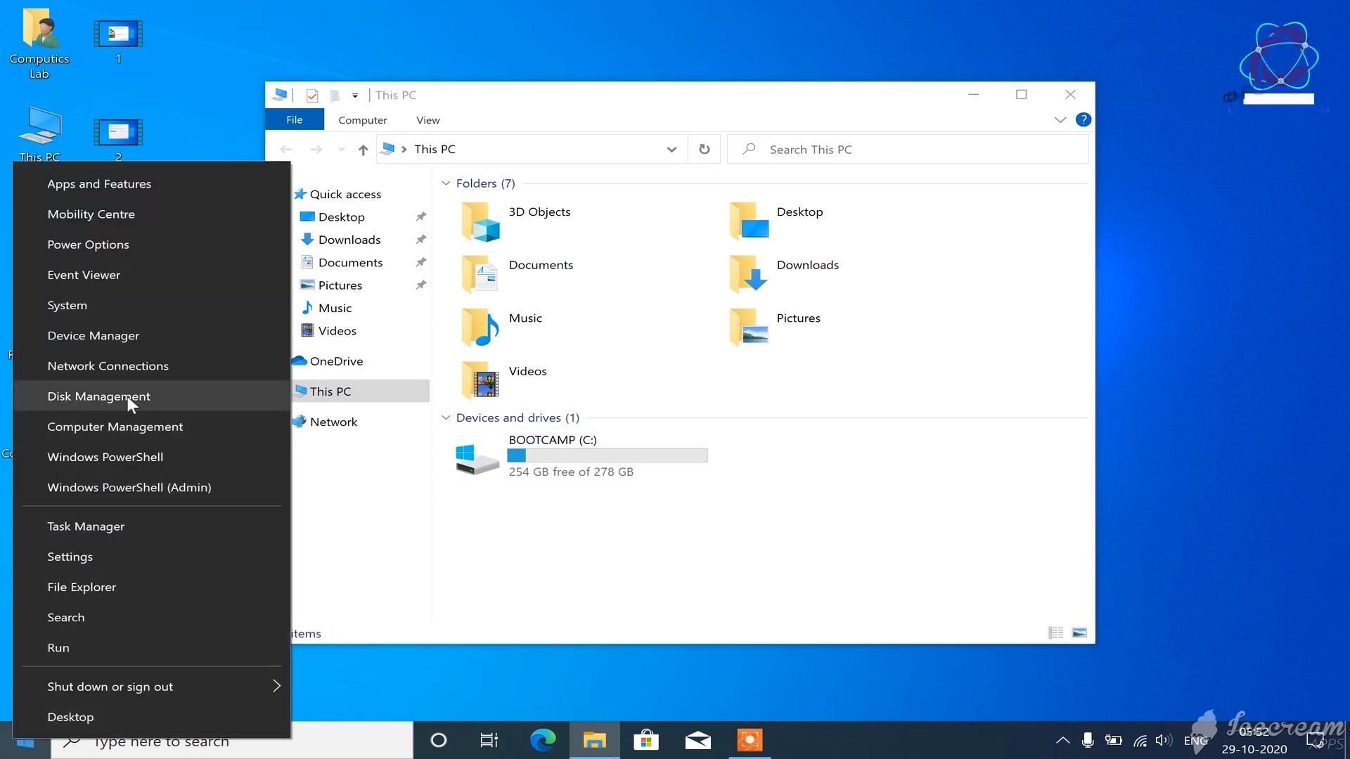
{"action": "left_click", "coordinate": [157, 399]}
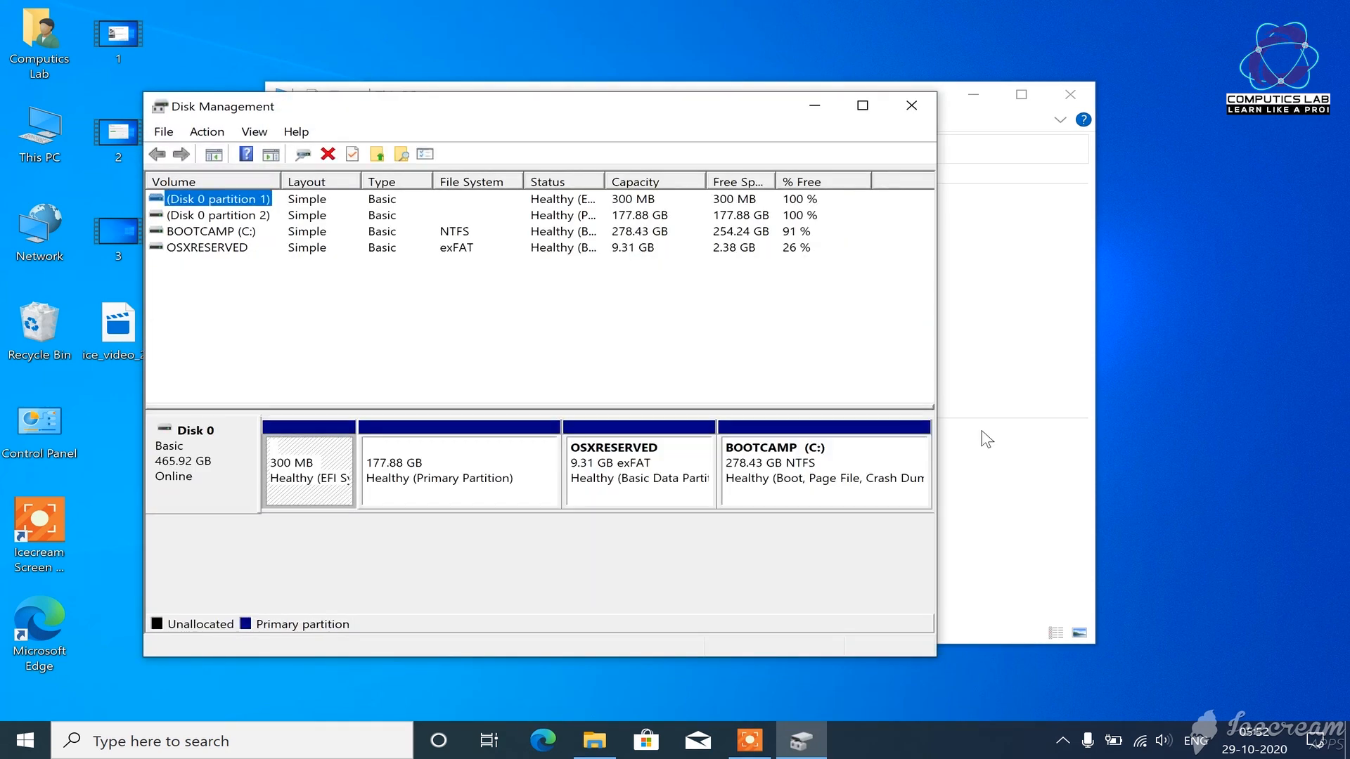
{"action": "left_click", "coordinate": [528, 460]}
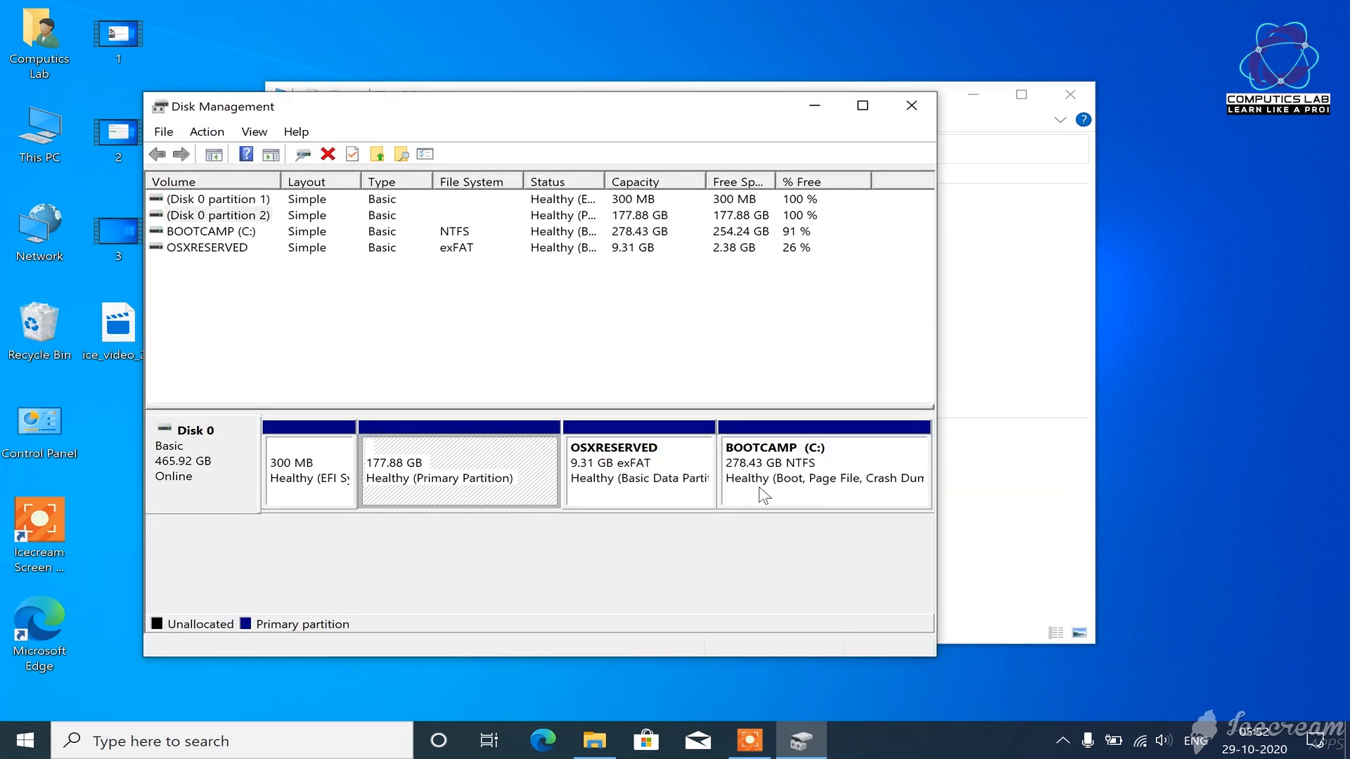
{"action": "left_click", "coordinate": [807, 486]}
{"action": "left_click", "coordinate": [948, 499]}
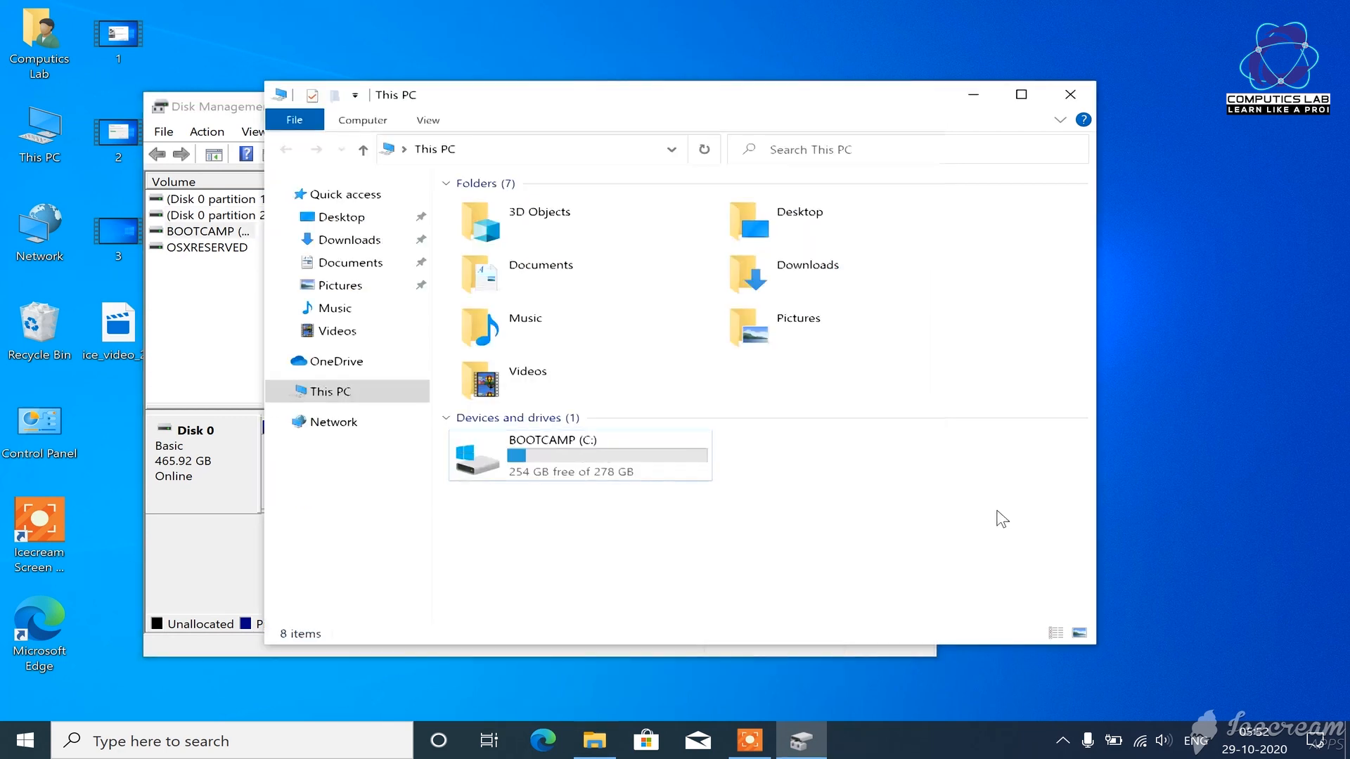
- Arrange the This PC window above a shortened Disk Management window with a raised pane divider, and collapse the Folders group in This PC
{"action": "left_click_drag", "start_coordinate": [781, 100], "coordinate": [773, 19]}
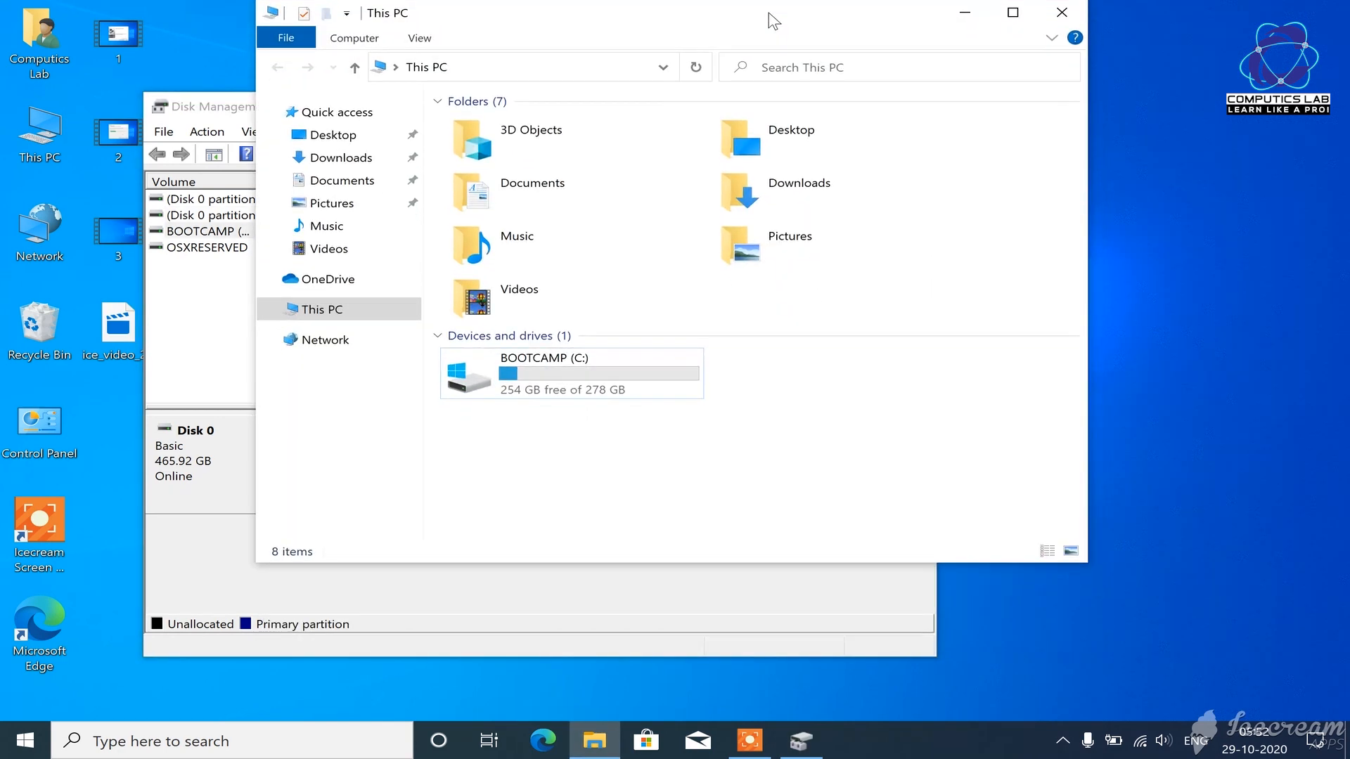
{"action": "left_click", "coordinate": [709, 593]}
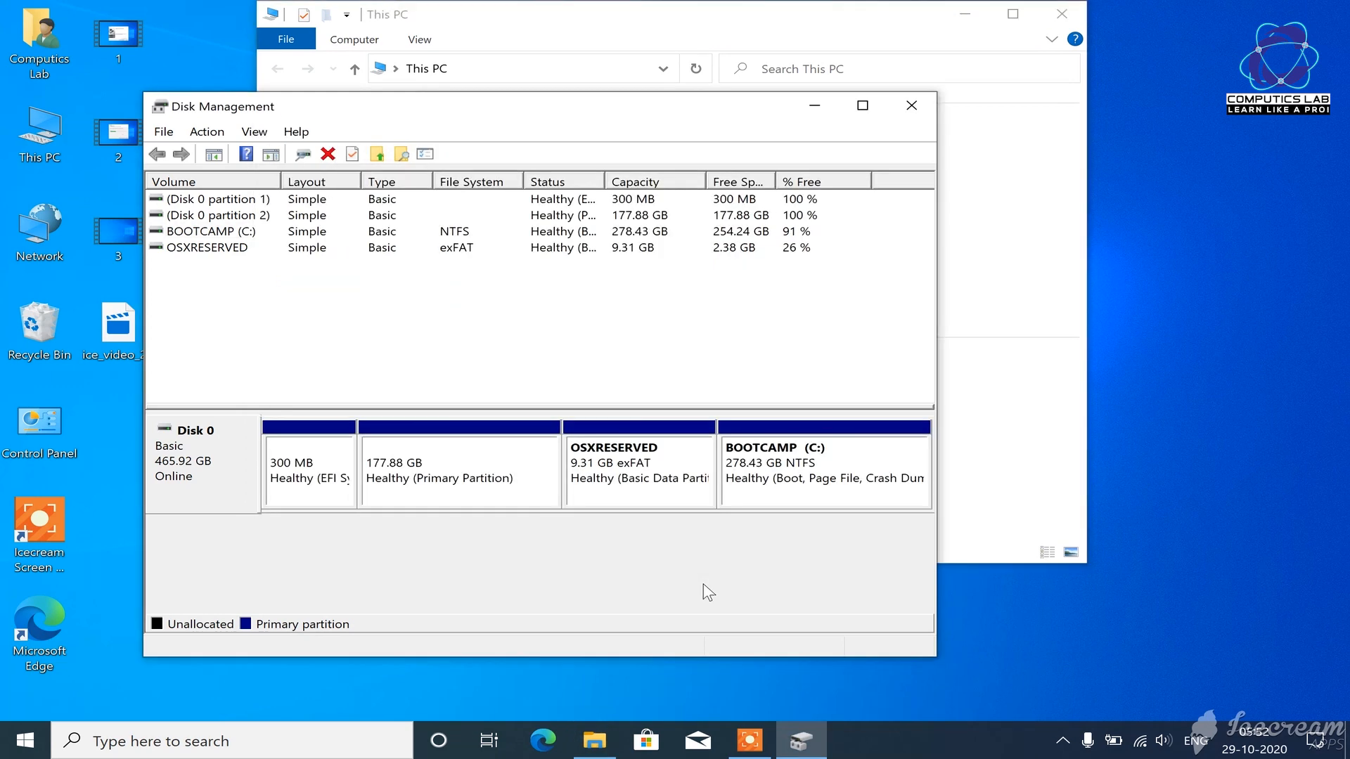
{"action": "left_click", "coordinate": [815, 473]}
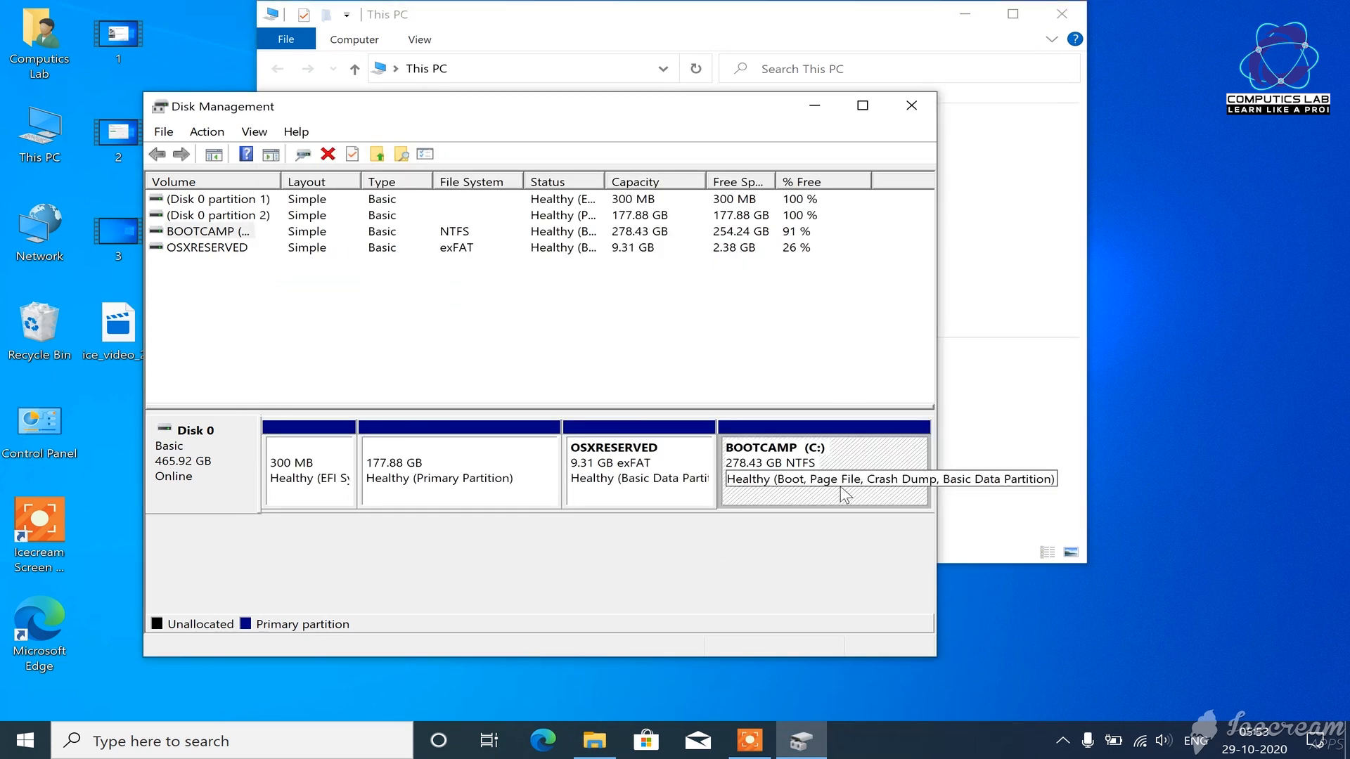
{"action": "left_click_drag", "start_coordinate": [659, 407], "coordinate": [654, 325]}
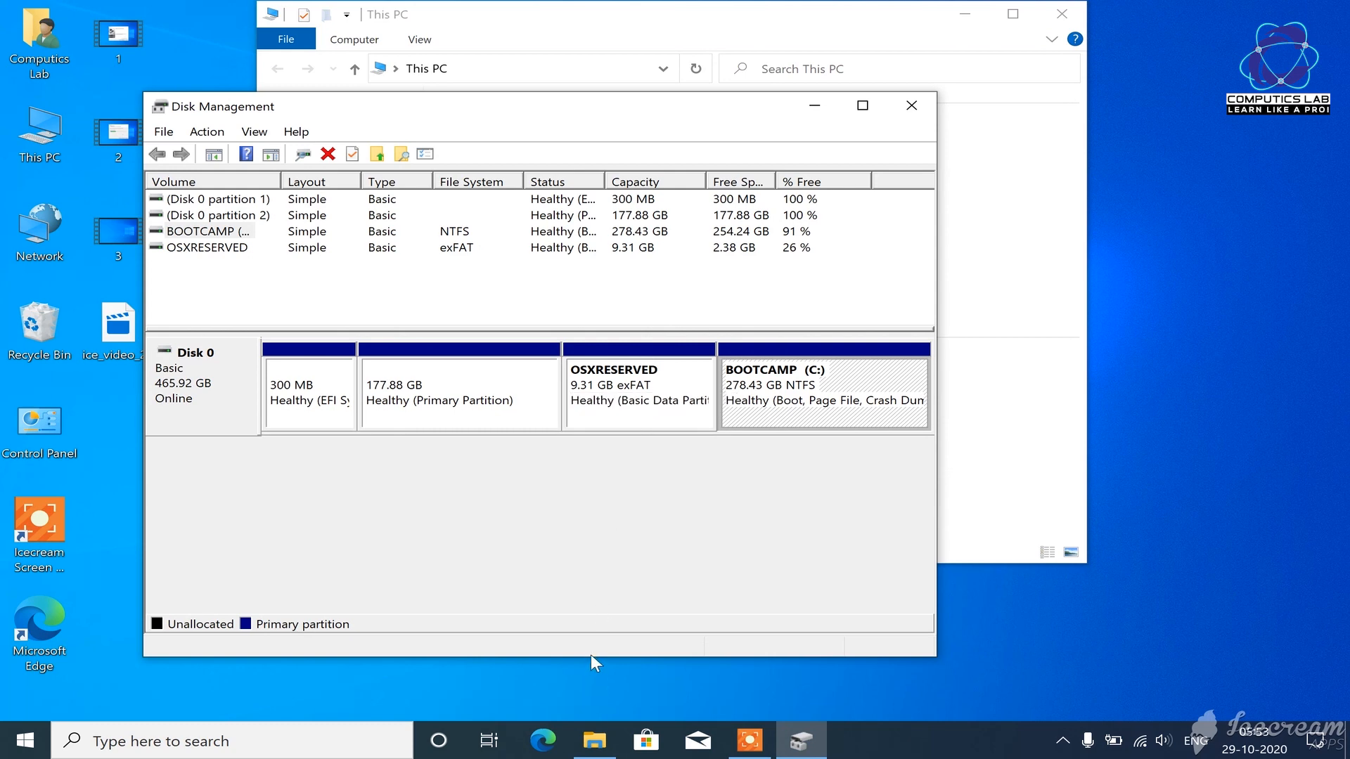
{"action": "left_click_drag", "start_coordinate": [591, 661], "coordinate": [614, 528]}
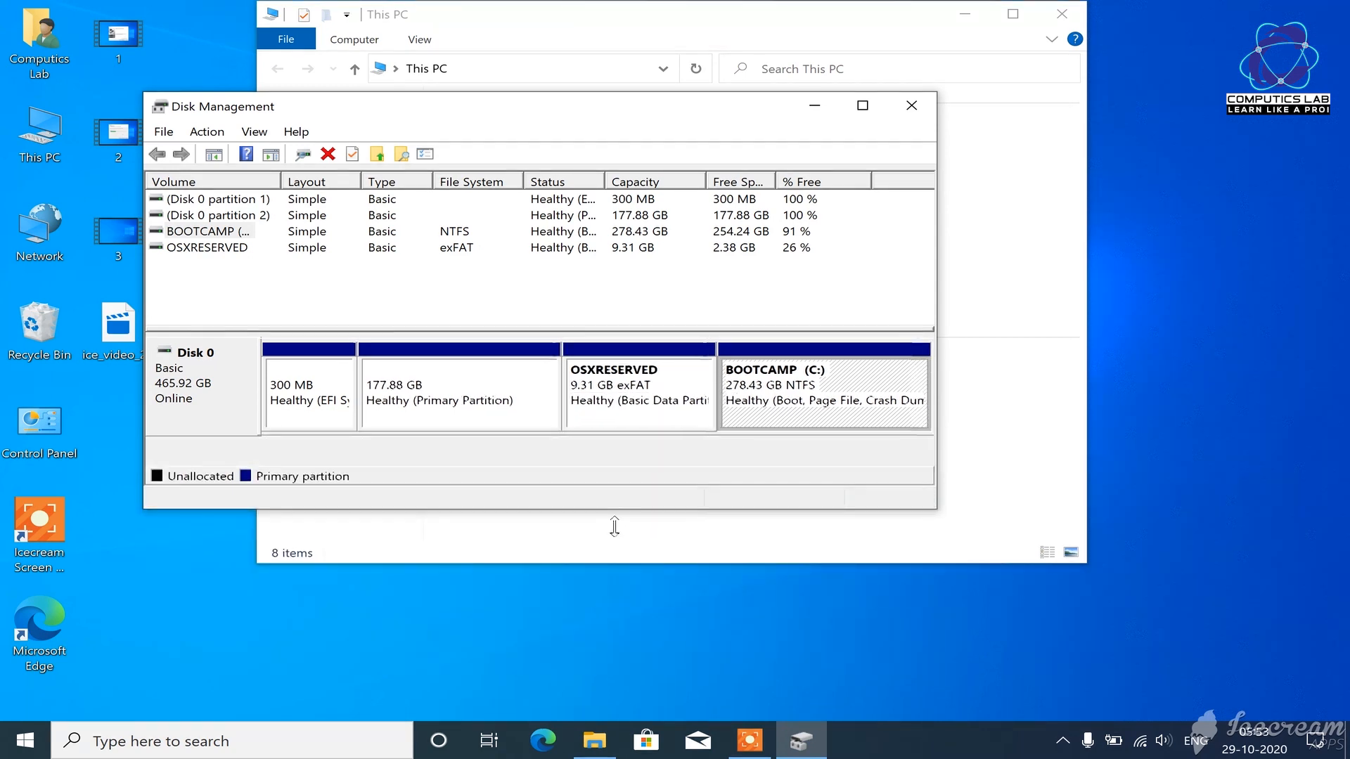
{"action": "left_click_drag", "start_coordinate": [670, 117], "coordinate": [659, 310]}
{"action": "left_click", "coordinate": [984, 403]}
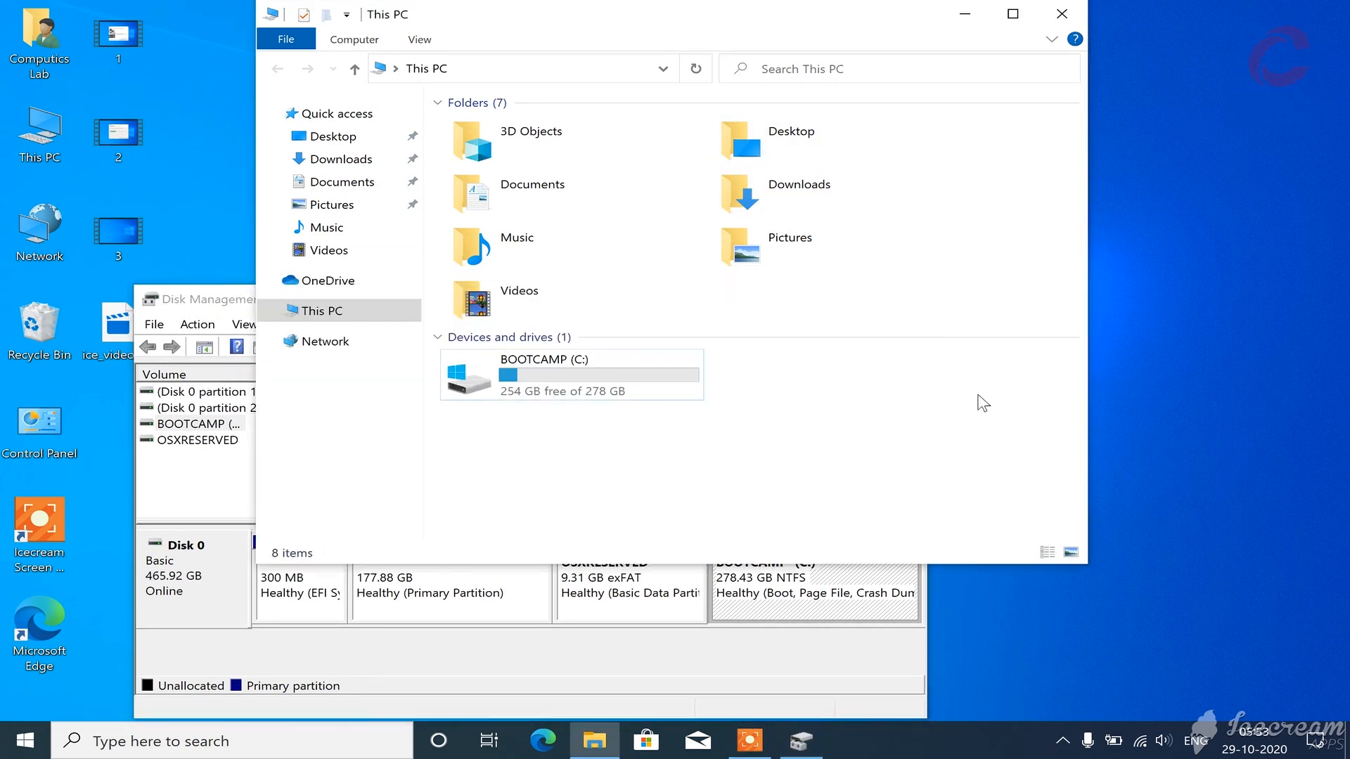
{"action": "left_click", "coordinate": [446, 107]}
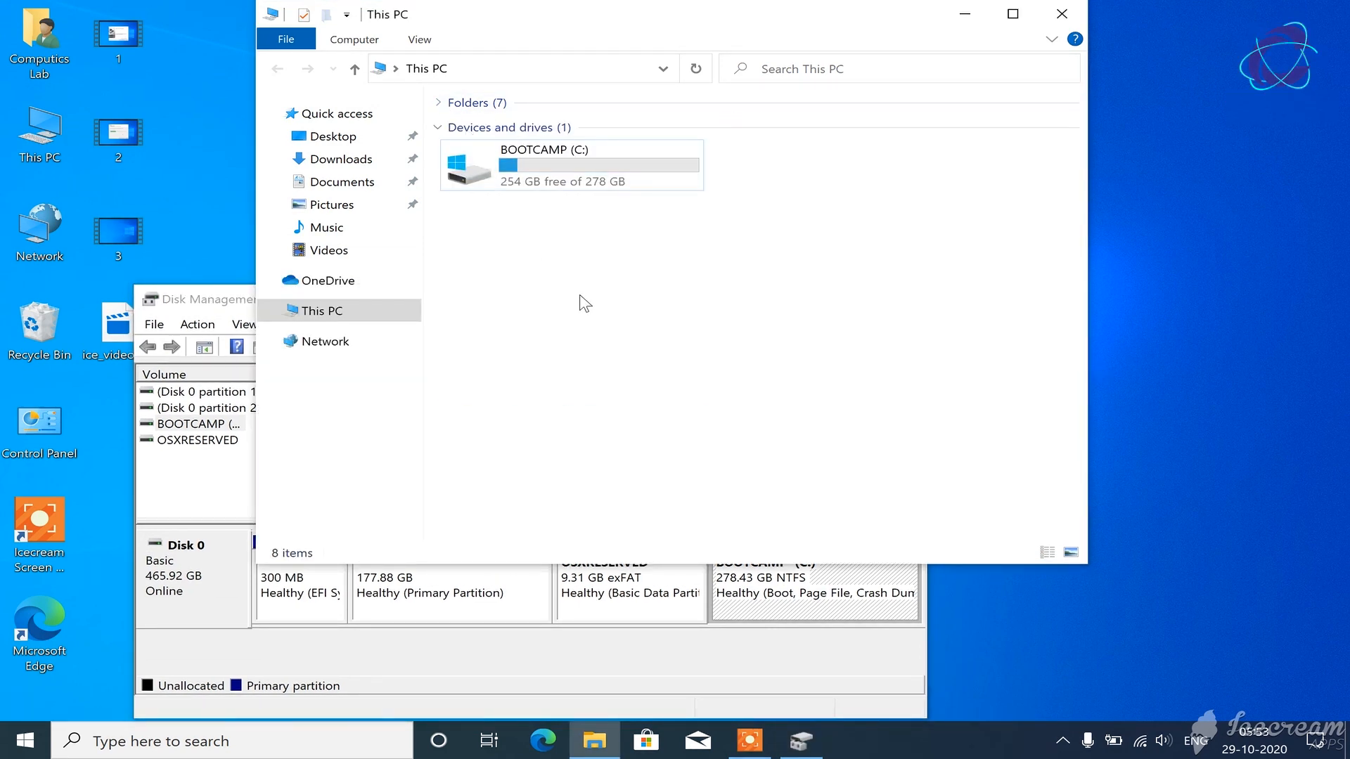
- Shrink the BOOTCAMP (C:) volume on Disk 0 by 142442 MB
{"action": "left_click", "coordinate": [806, 593]}
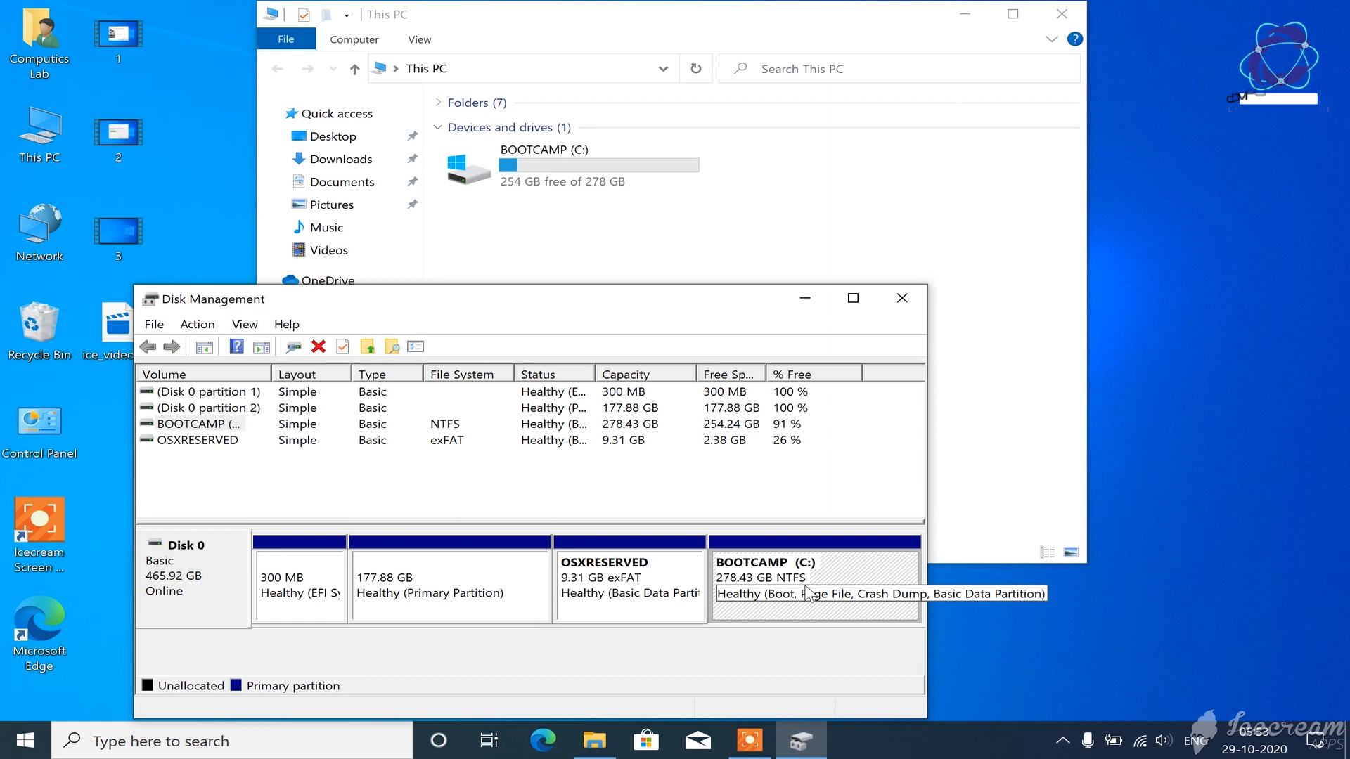
{"action": "left_click", "coordinate": [808, 589]}
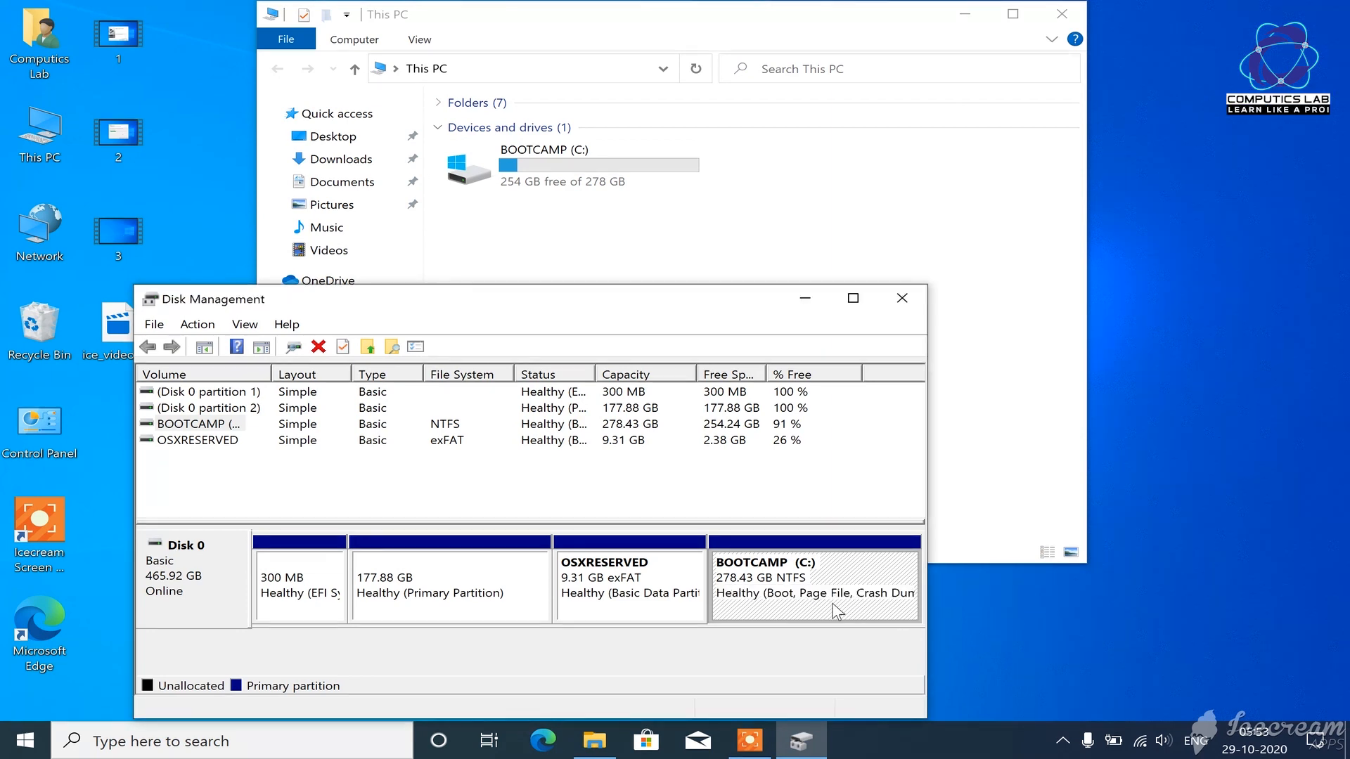
{"action": "right_click", "coordinate": [813, 592]}
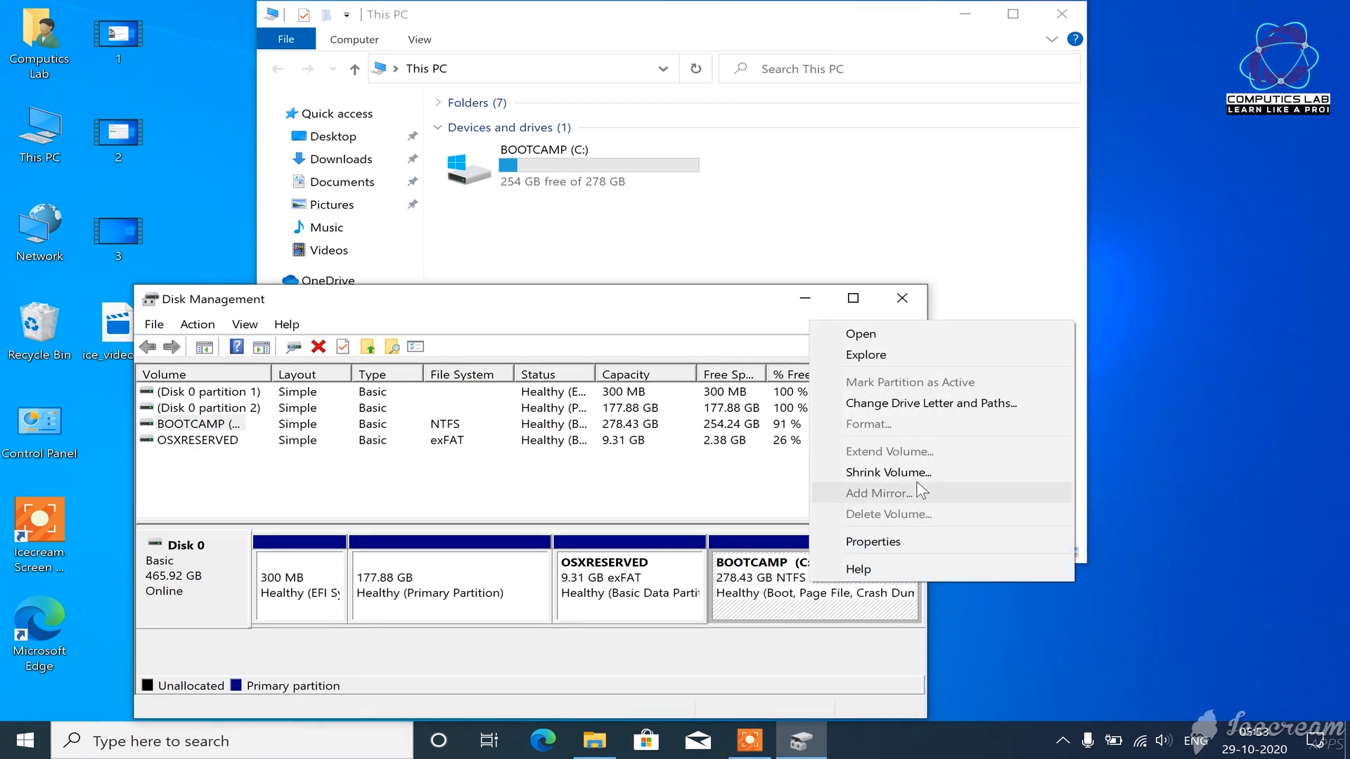
{"action": "left_click", "coordinate": [958, 475]}
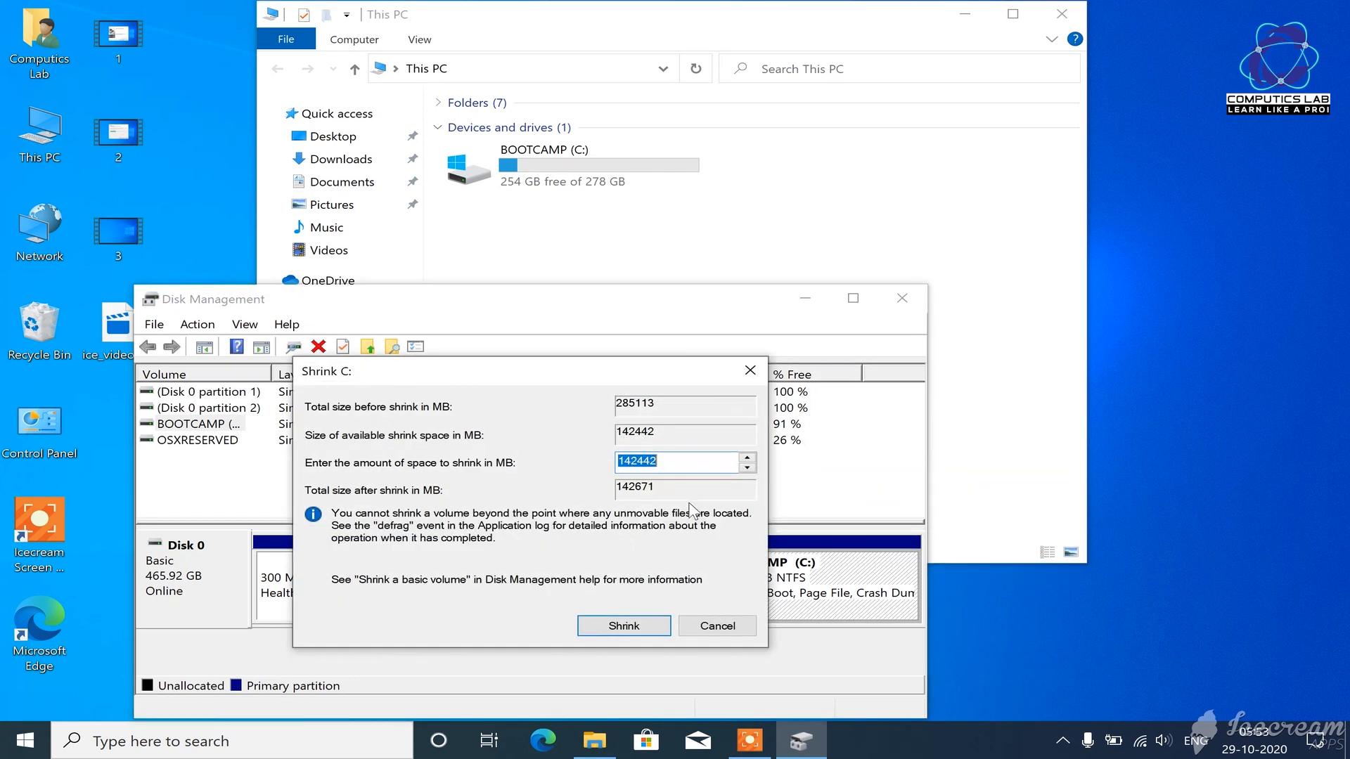
{"action": "left_click", "coordinate": [680, 460]}
{"action": "double_click", "coordinate": [670, 467]}
{"action": "left_click", "coordinate": [671, 464]}
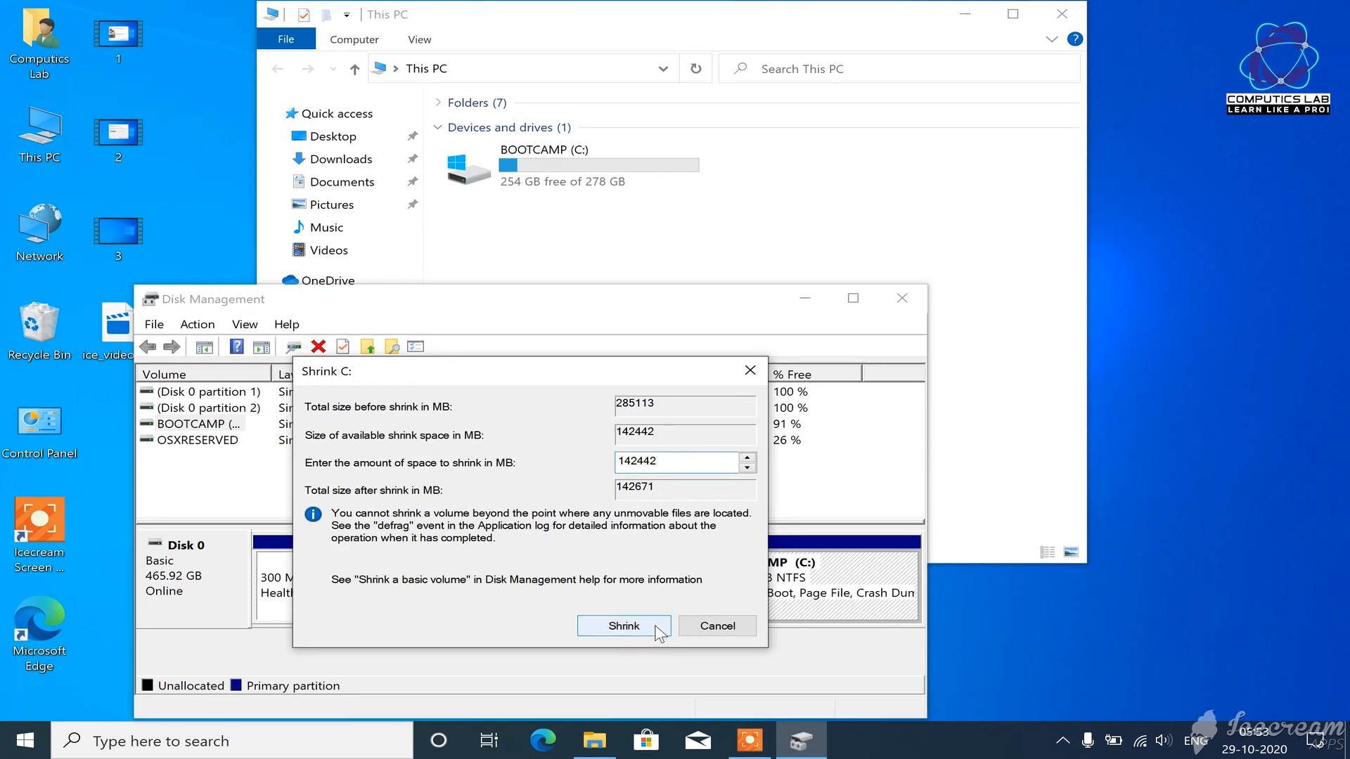
{"action": "left_click", "coordinate": [623, 625]}
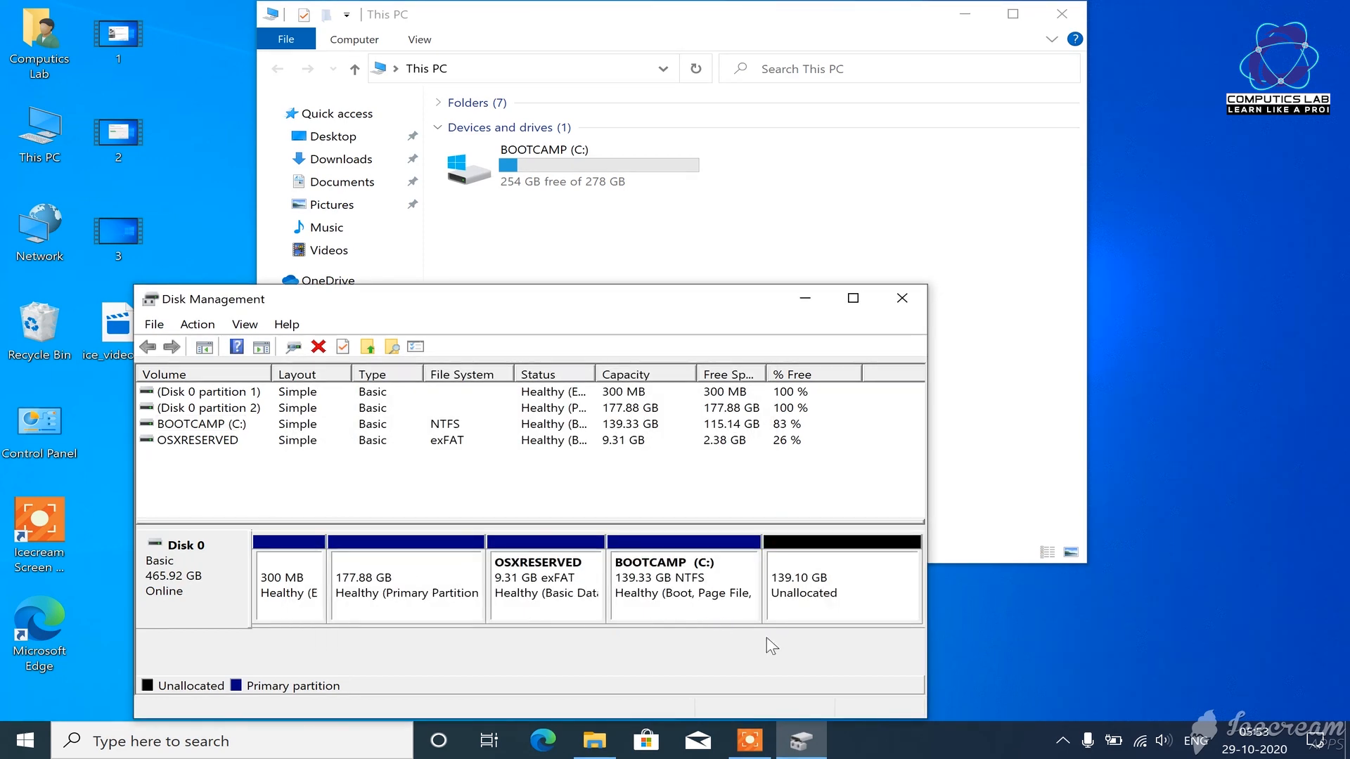
- Refresh This PC and check the free space and total size of BOOTCAMP (C:)
{"action": "left_click", "coordinate": [731, 576]}
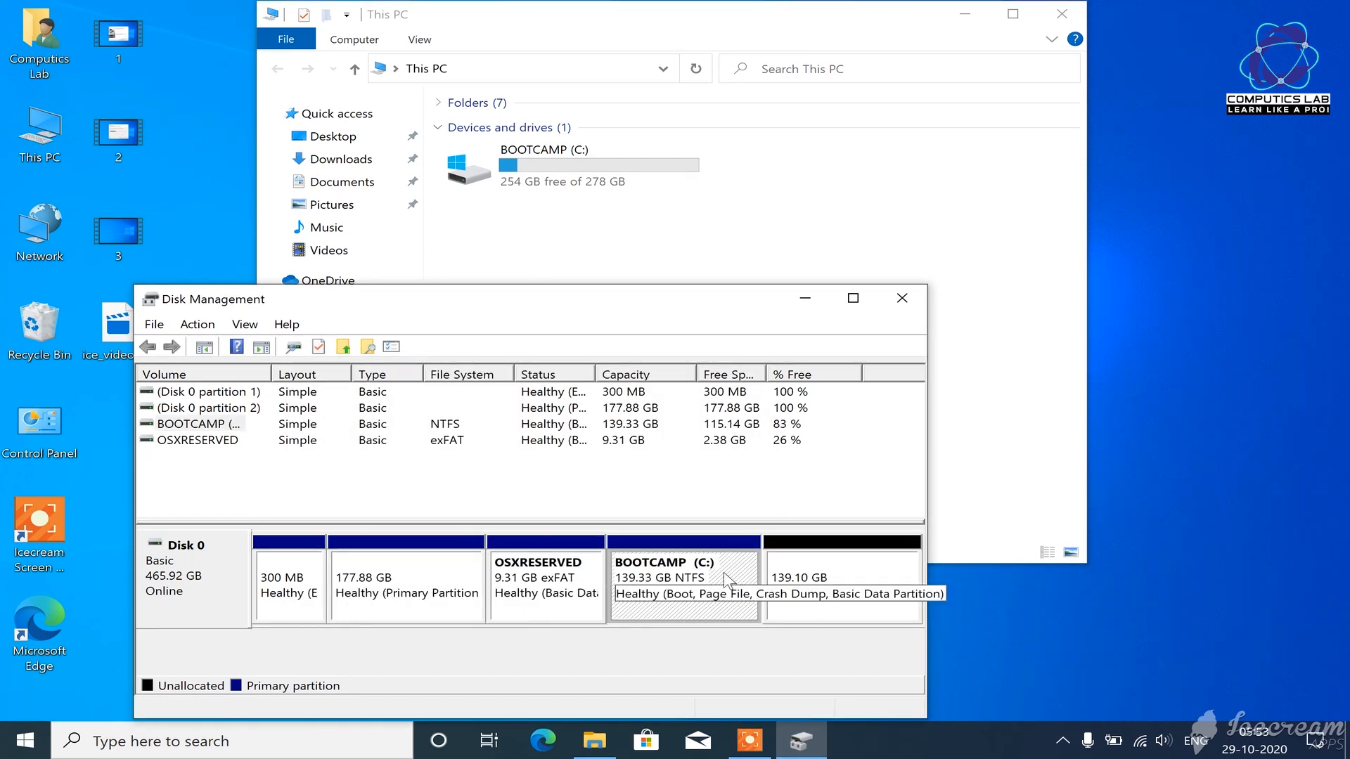
{"action": "right_click", "coordinate": [651, 257]}
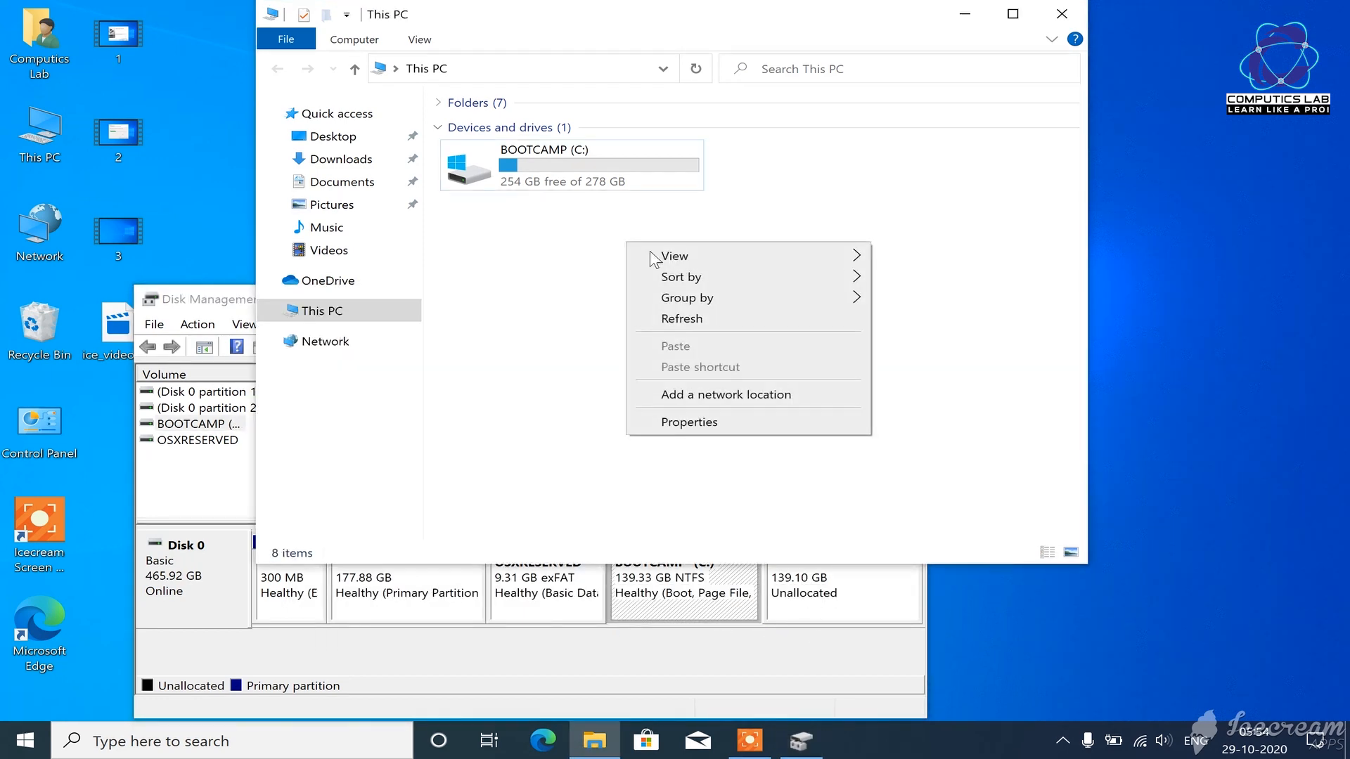
{"action": "left_click", "coordinate": [738, 318]}
{"action": "mouse_move", "coordinate": [620, 191]}
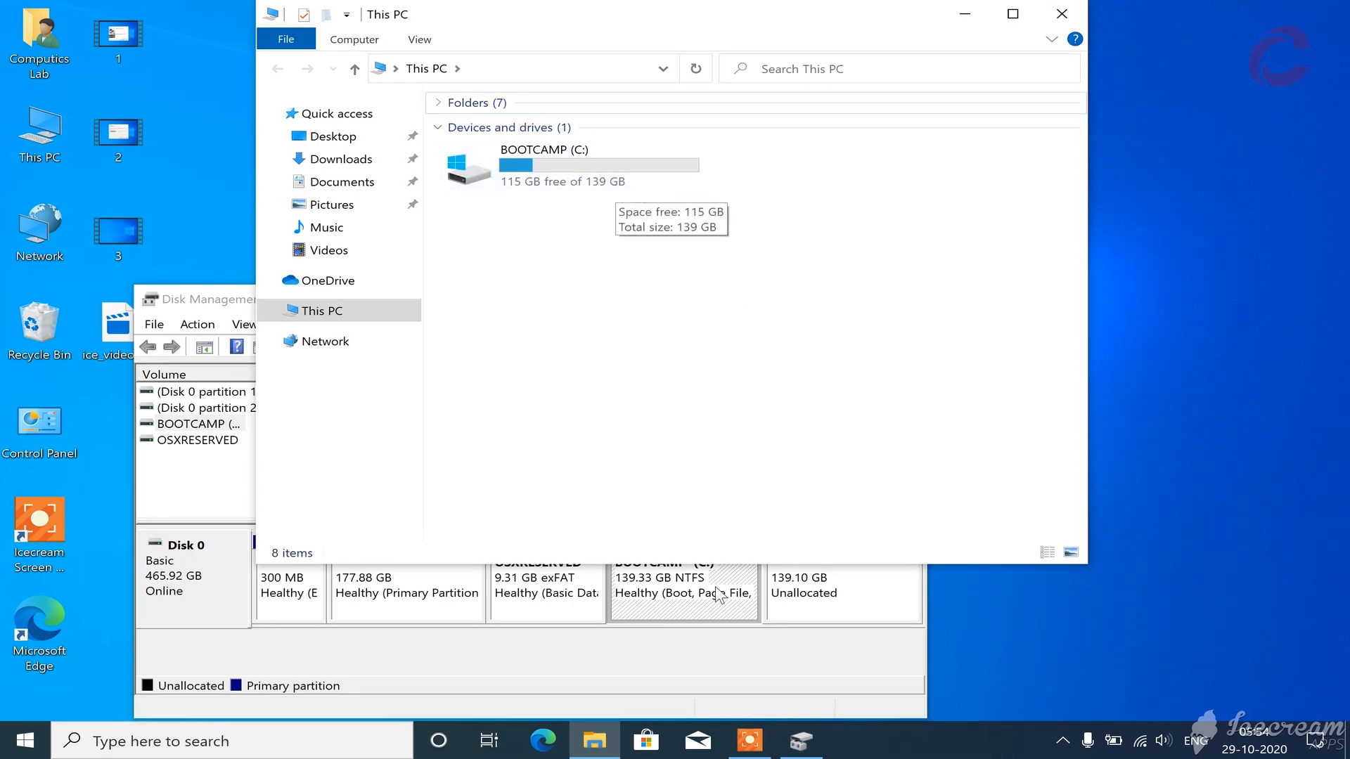
- Create a 142441 MB NTFS simple volume in the unallocated space with drive letter D and label Data, and close Disk Management
{"action": "left_click", "coordinate": [830, 598]}
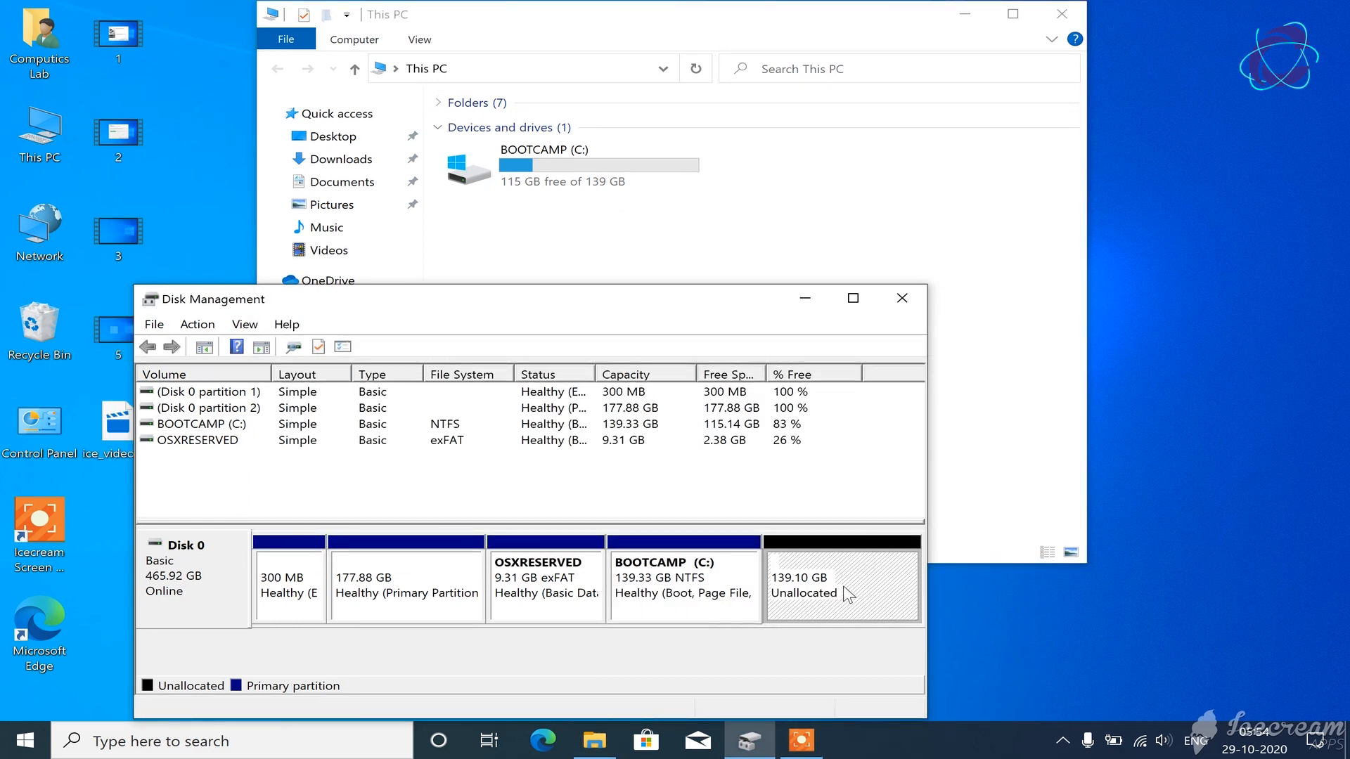
{"action": "right_click", "coordinate": [845, 591]}
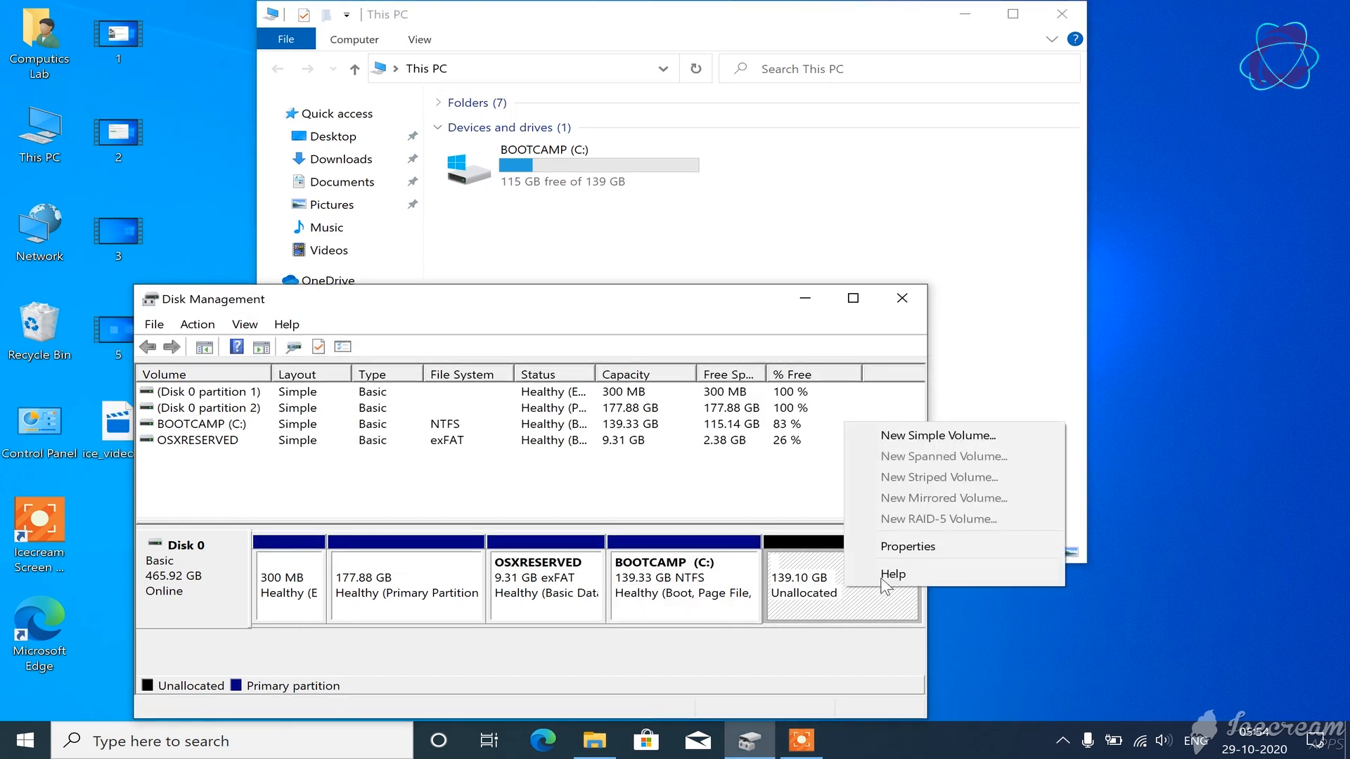
{"action": "left_click", "coordinate": [1012, 437]}
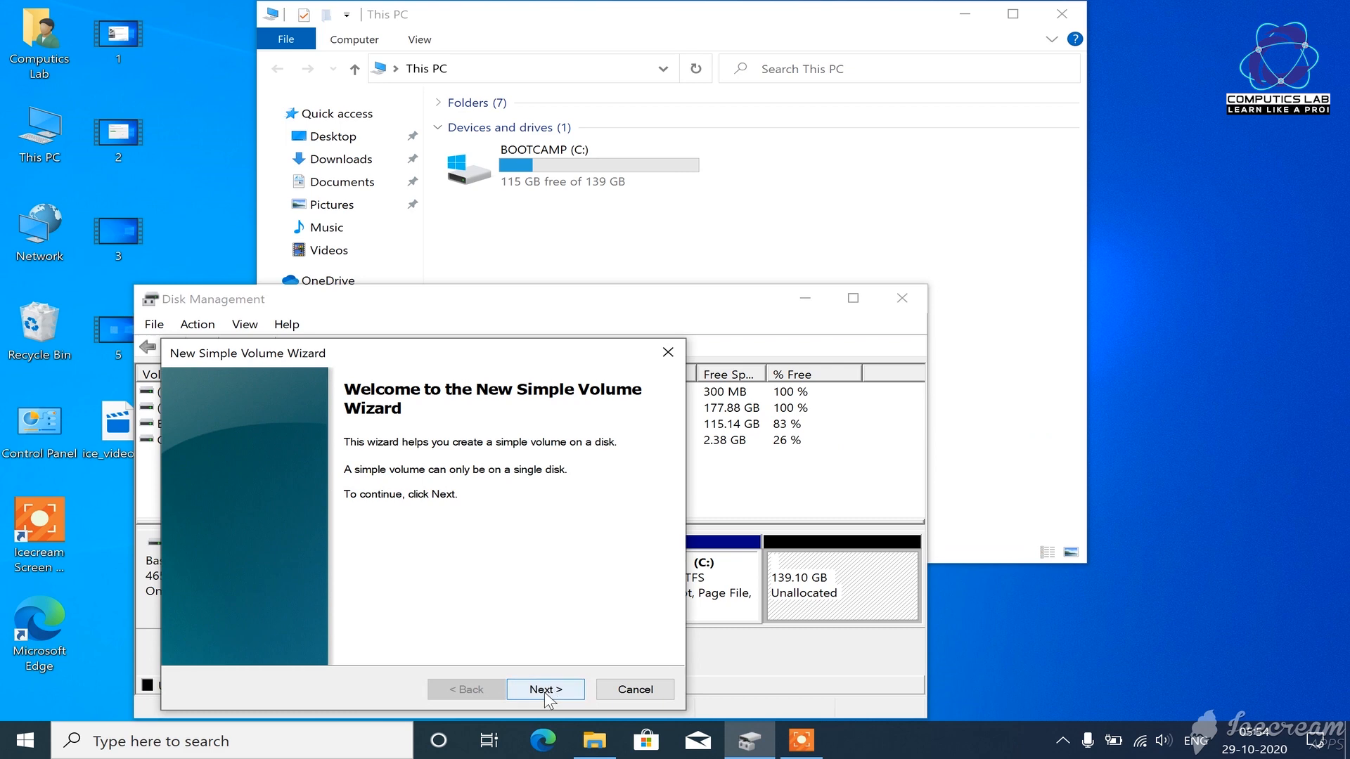
{"action": "left_click", "coordinate": [546, 688]}
{"action": "left_click", "coordinate": [485, 538]}
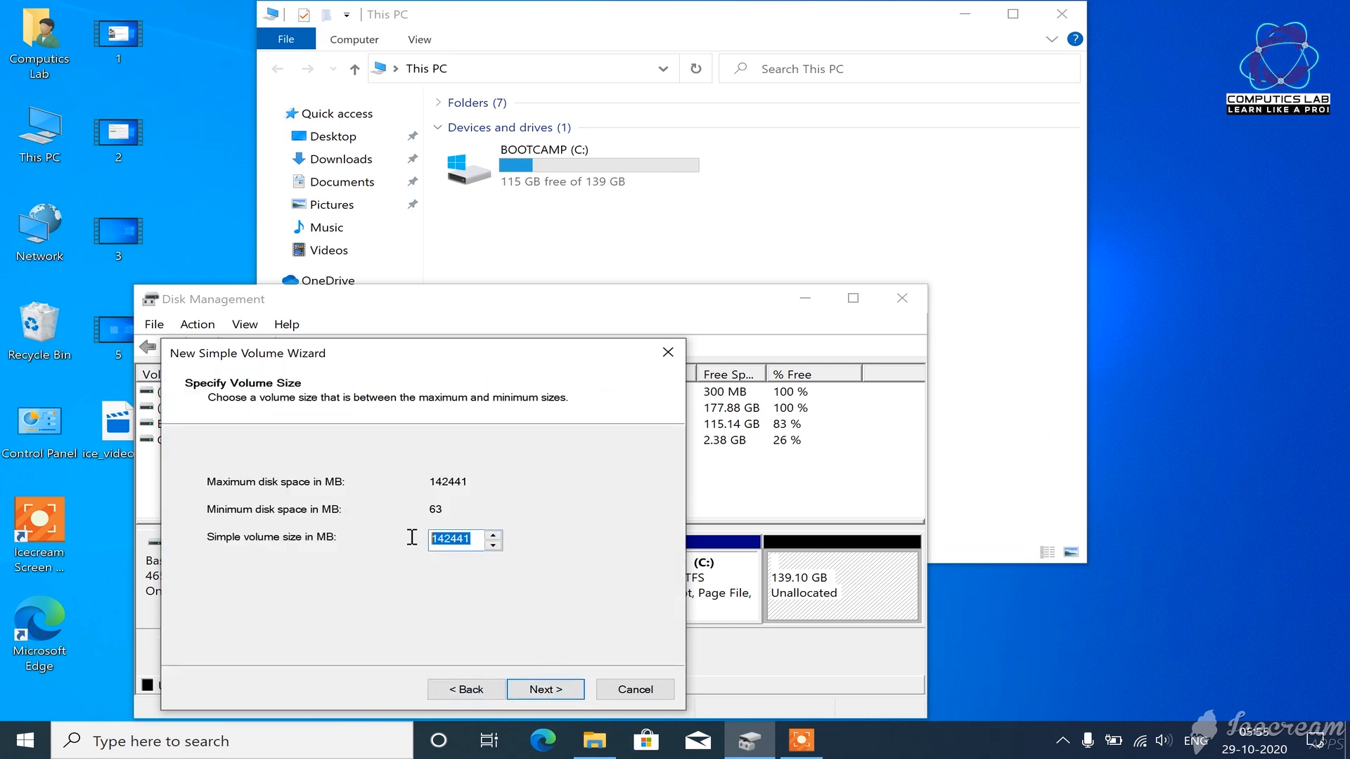
{"action": "left_click", "coordinate": [545, 688]}
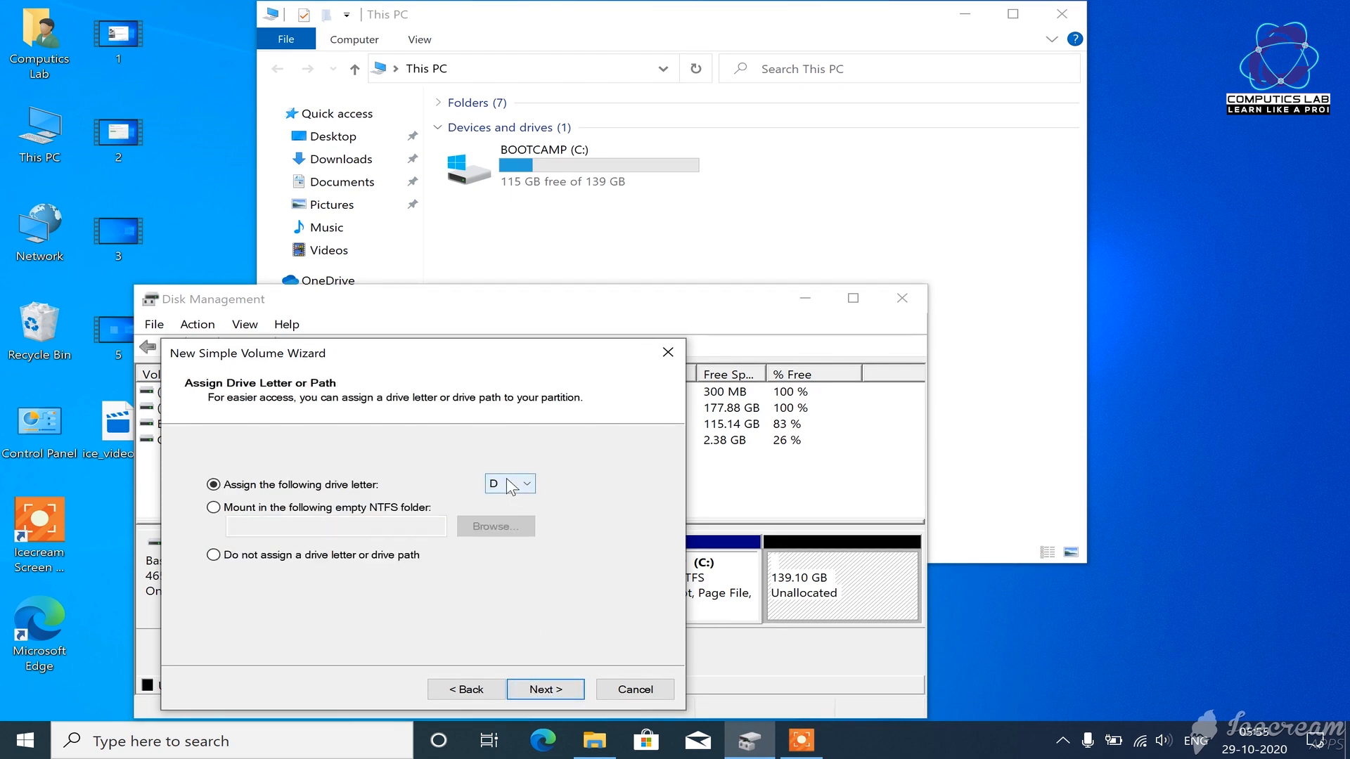
{"action": "left_click", "coordinate": [546, 689]}
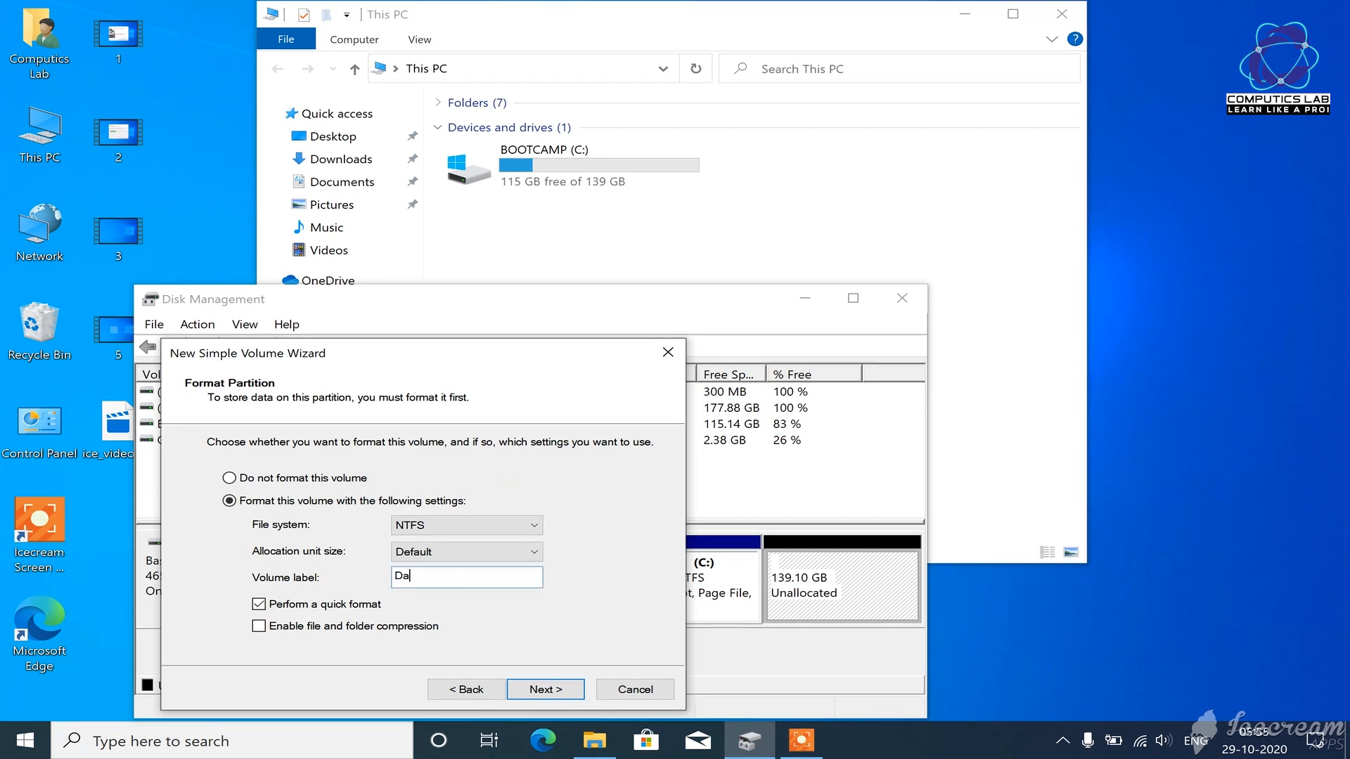
{"action": "left_click", "coordinate": [557, 693]}
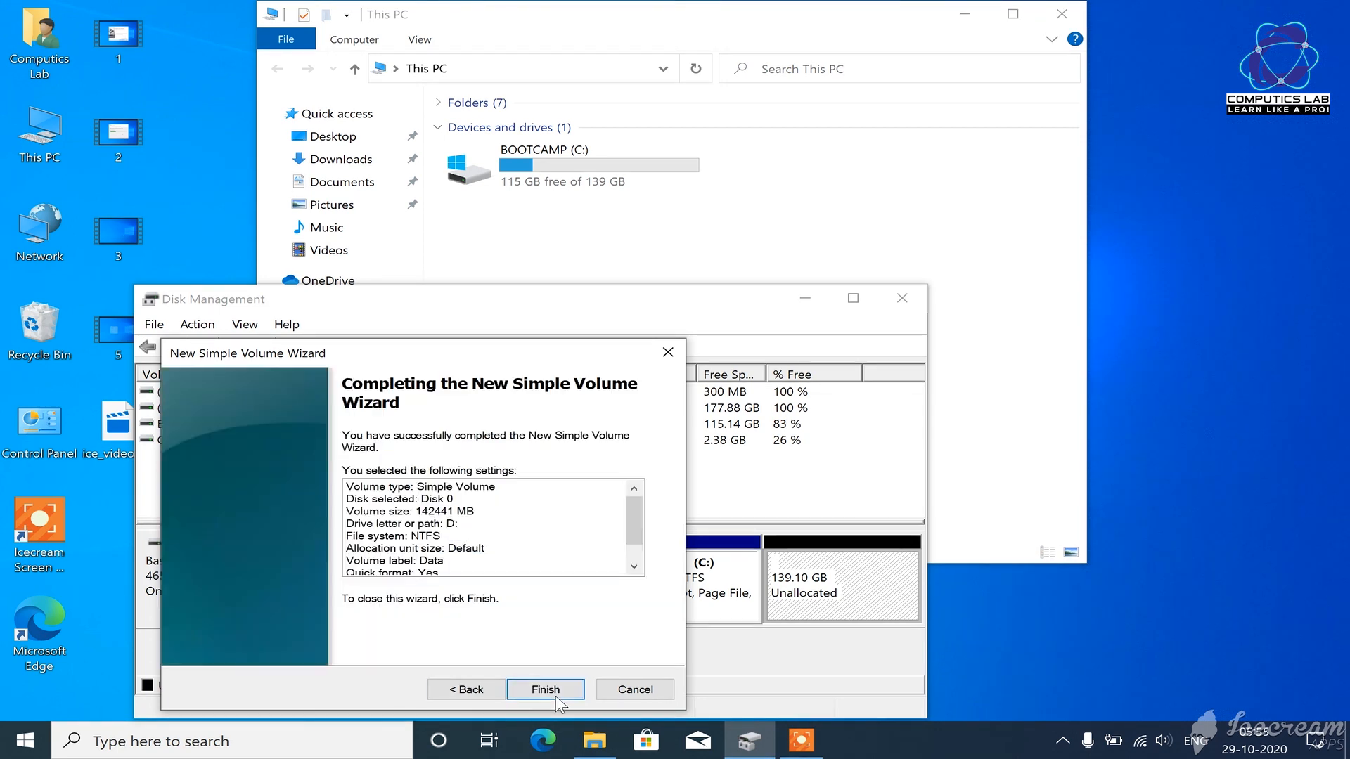
{"action": "left_click", "coordinate": [555, 698]}
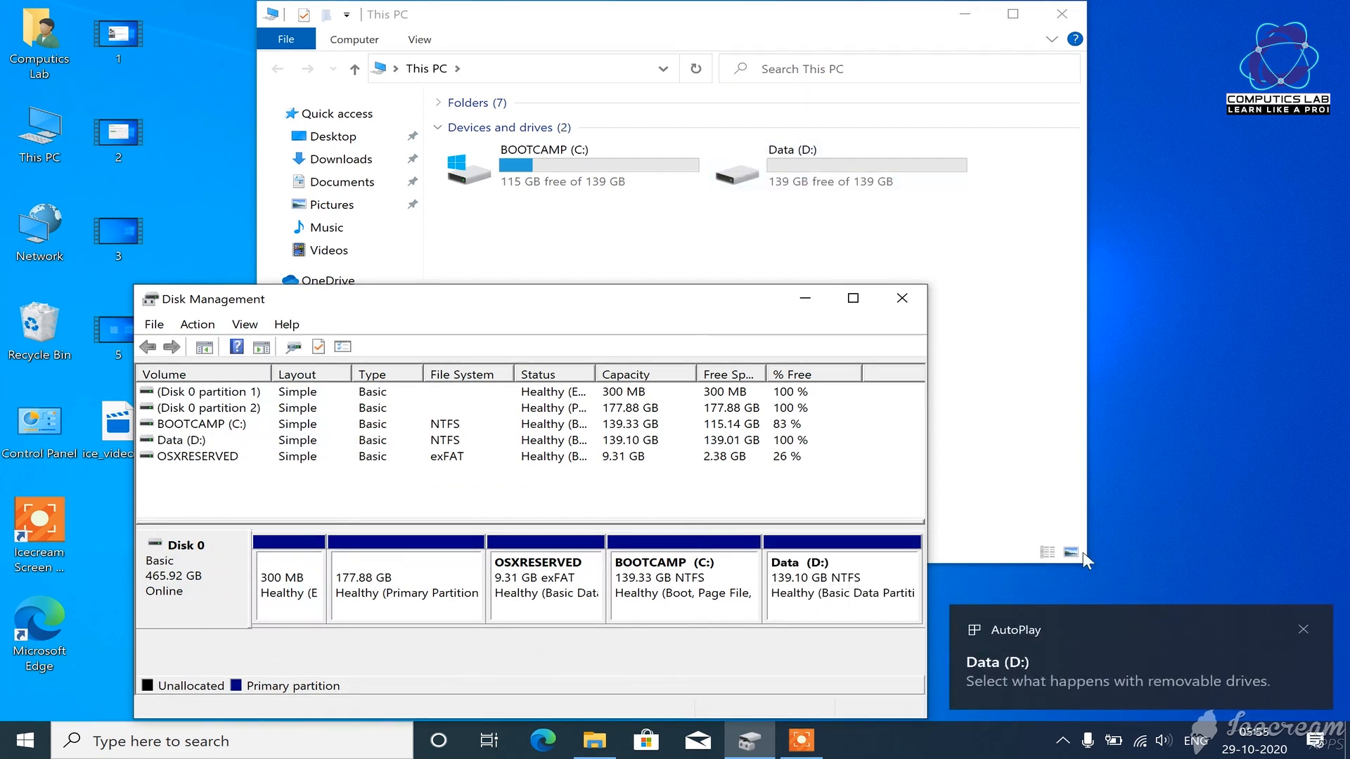
{"action": "left_click", "coordinate": [1304, 631]}
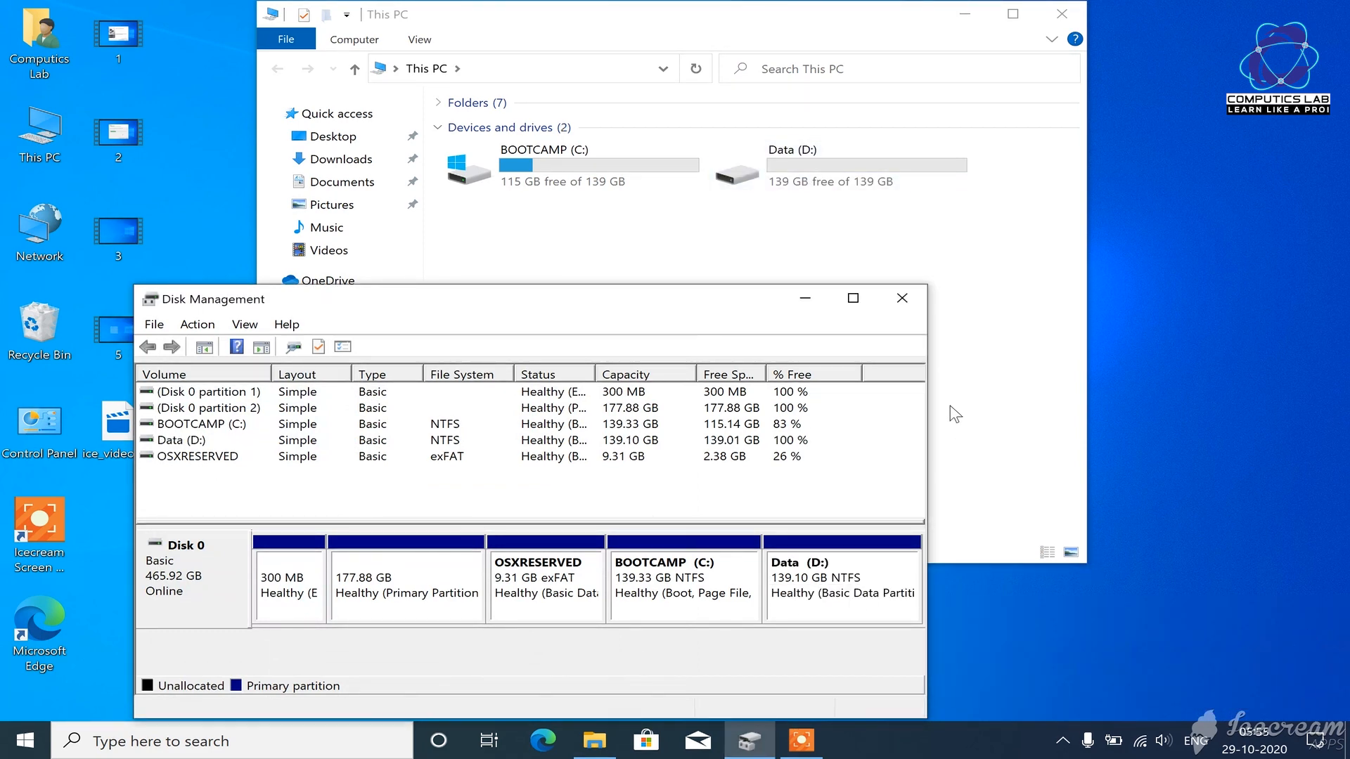
{"action": "left_click", "coordinate": [902, 298]}
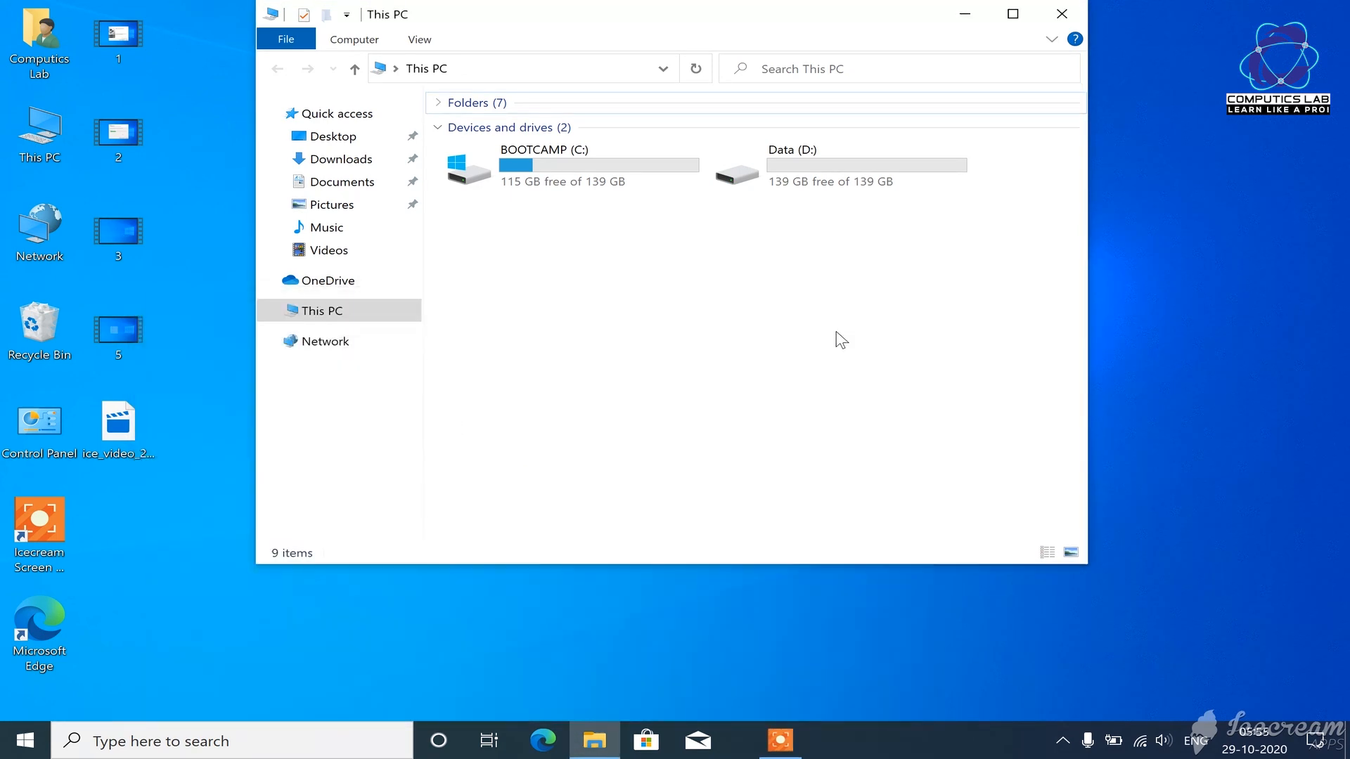
- Refresh This PC, check the Data (D:) and BOOTCAMP (C:) drives, and maximise the window with the Folders group expanded
{"action": "right_click", "coordinate": [710, 300]}
{"action": "left_click", "coordinate": [836, 376]}
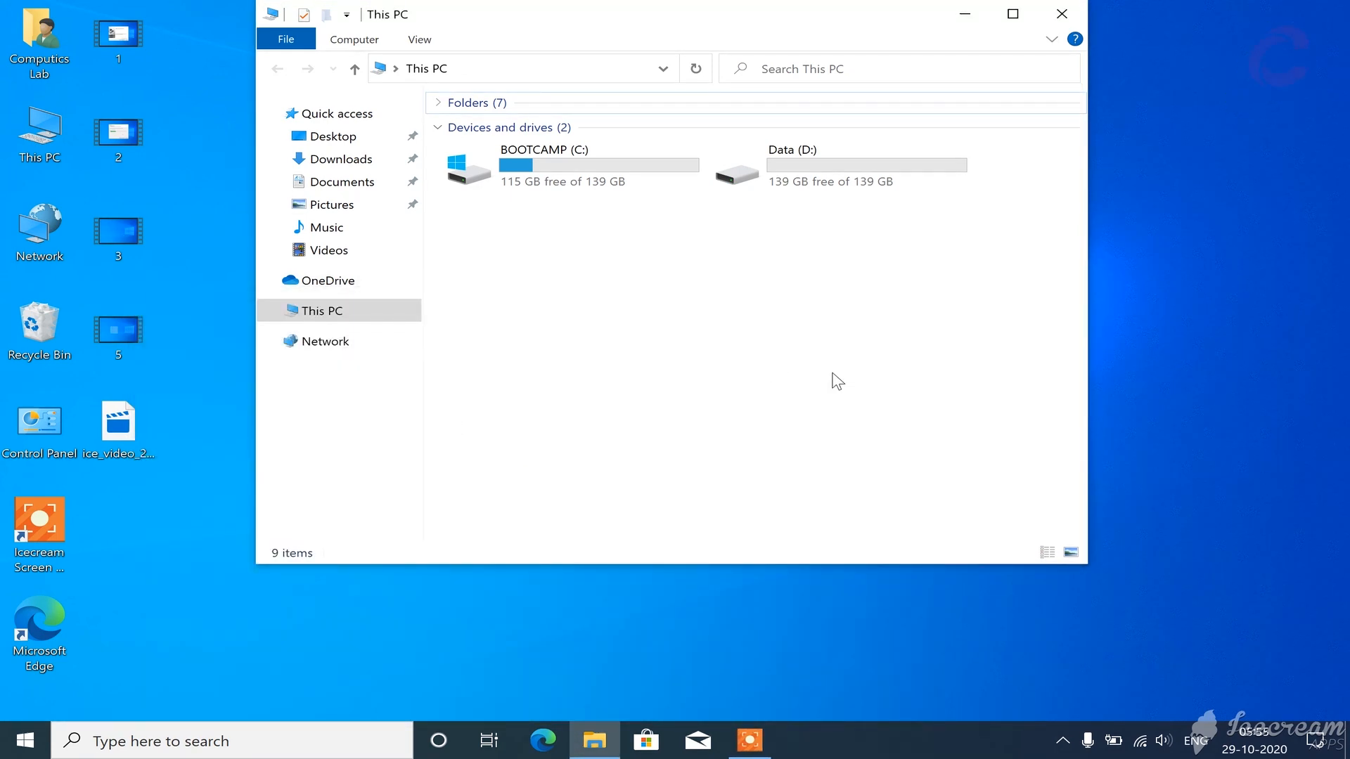
{"action": "left_click", "coordinate": [789, 181]}
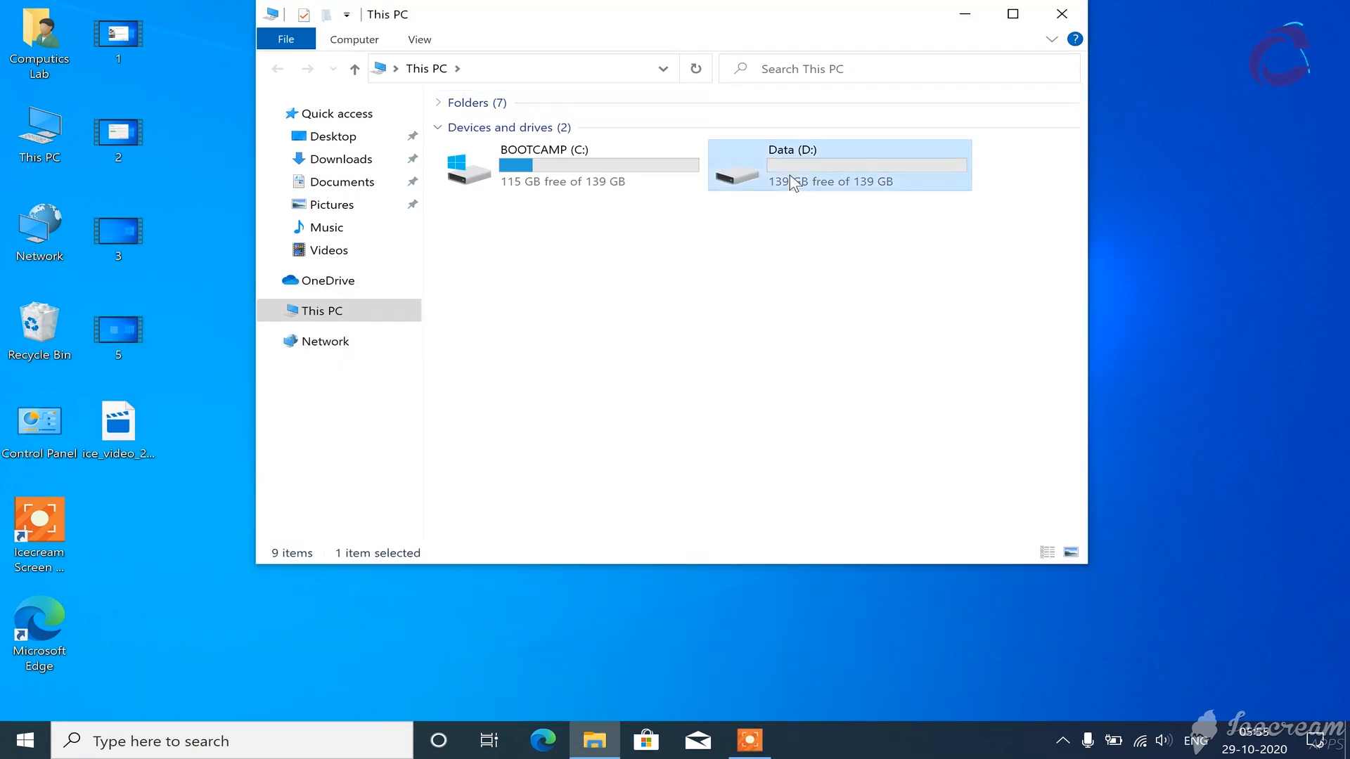
{"action": "left_click", "coordinate": [658, 182]}
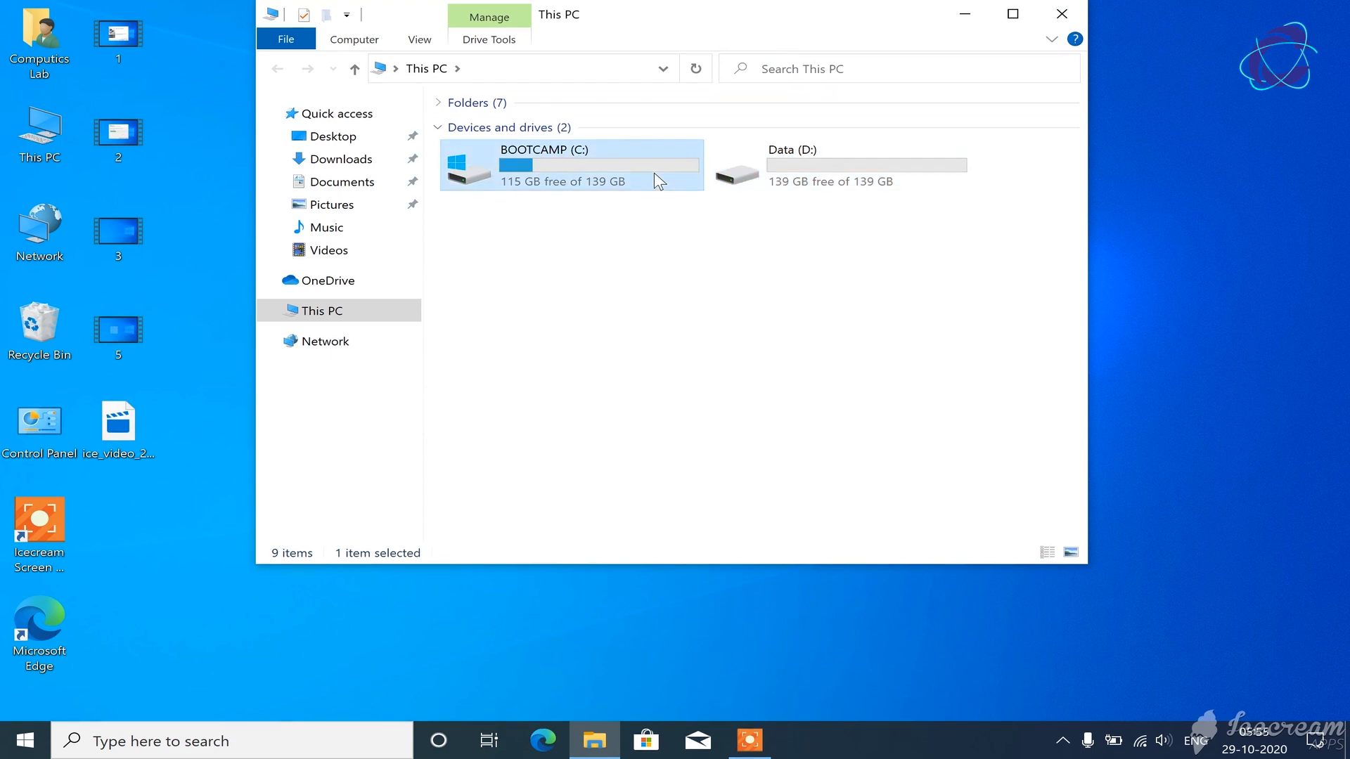
{"action": "left_click", "coordinate": [450, 104]}
{"action": "left_click", "coordinate": [1020, 21]}
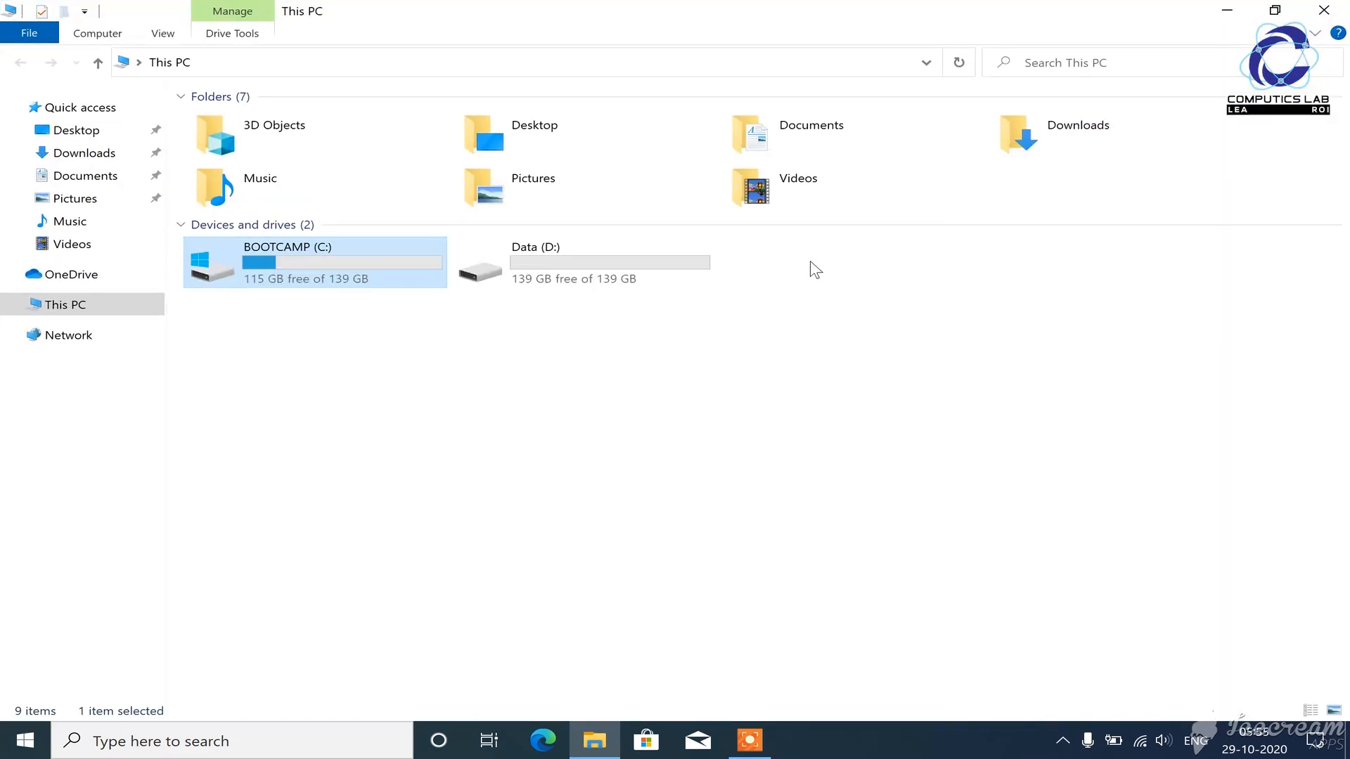
- View the contents of the Data (D:) drive, return to This PC to compare both drives, and close the window
{"action": "double_click", "coordinate": [611, 263]}
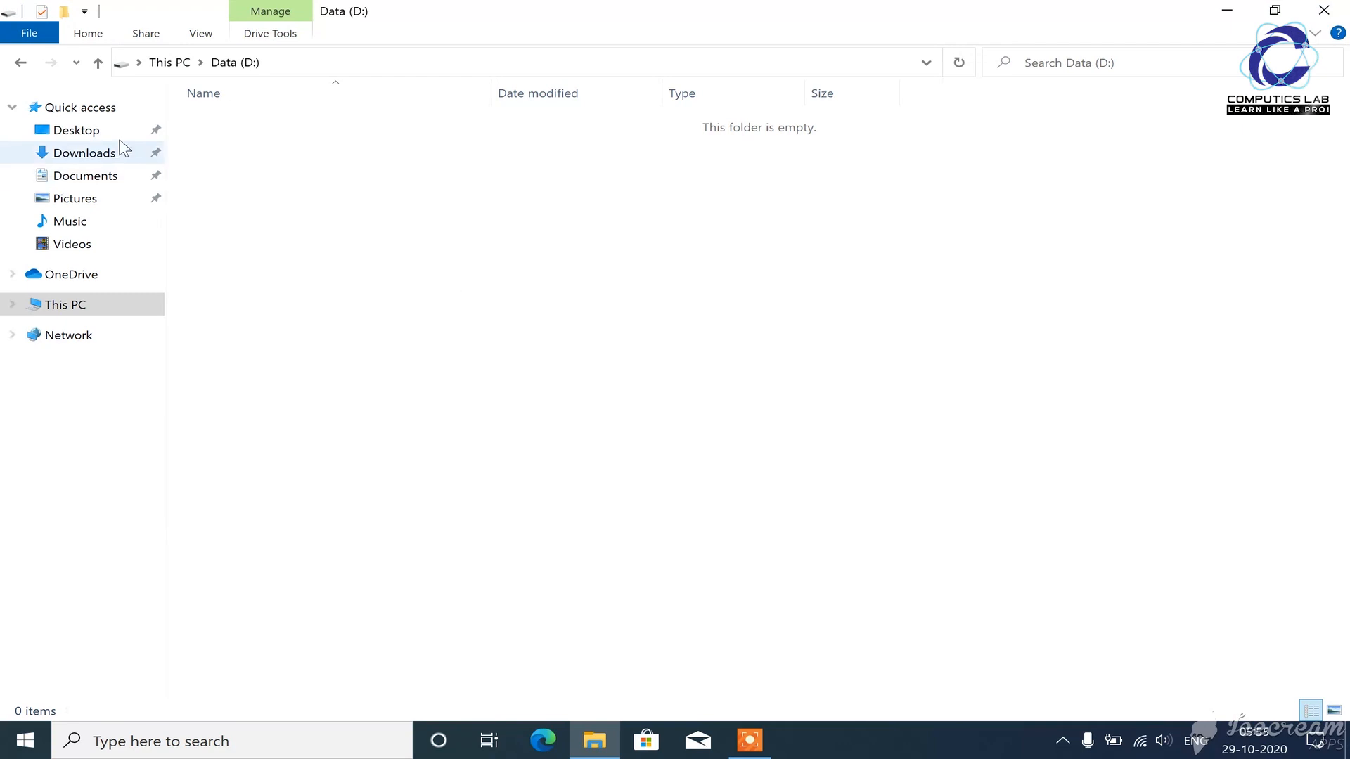
{"action": "left_click", "coordinate": [21, 63]}
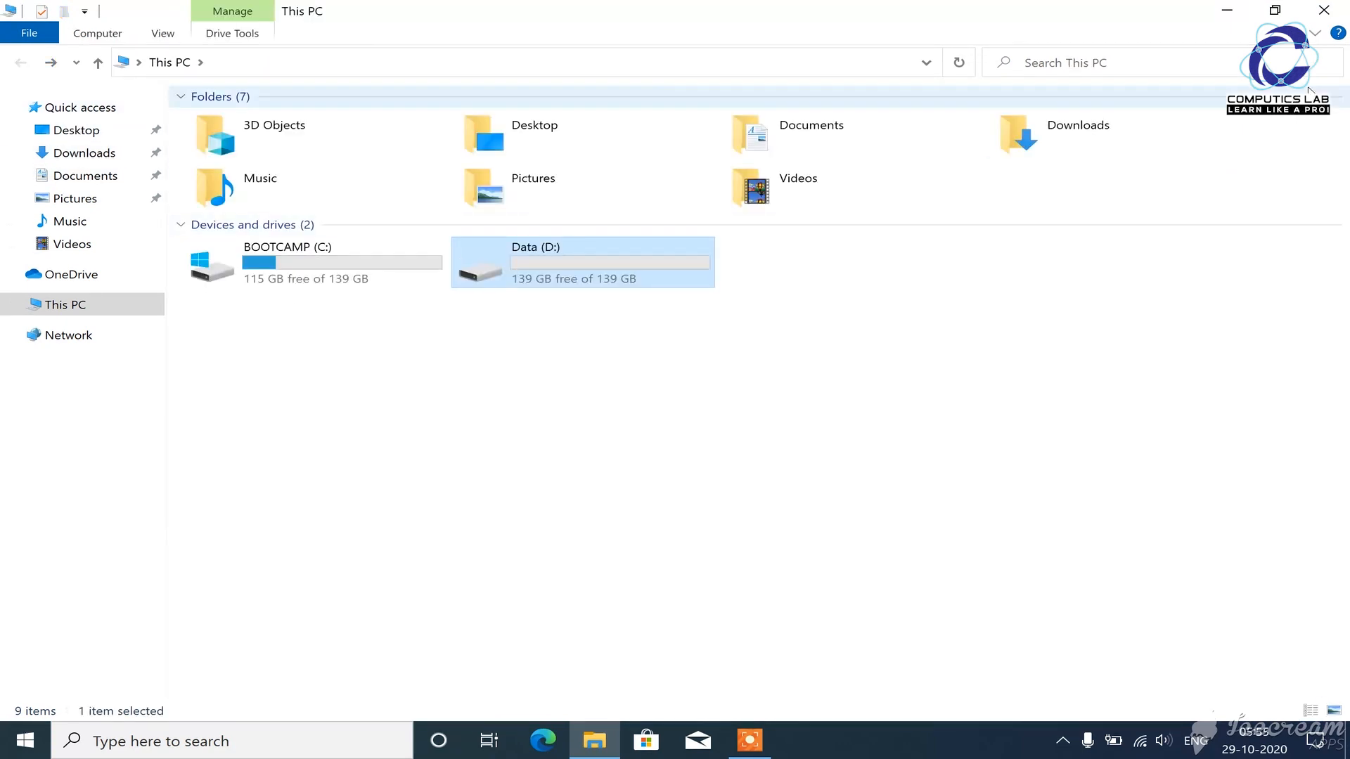
{"action": "left_click", "coordinate": [1320, 39]}
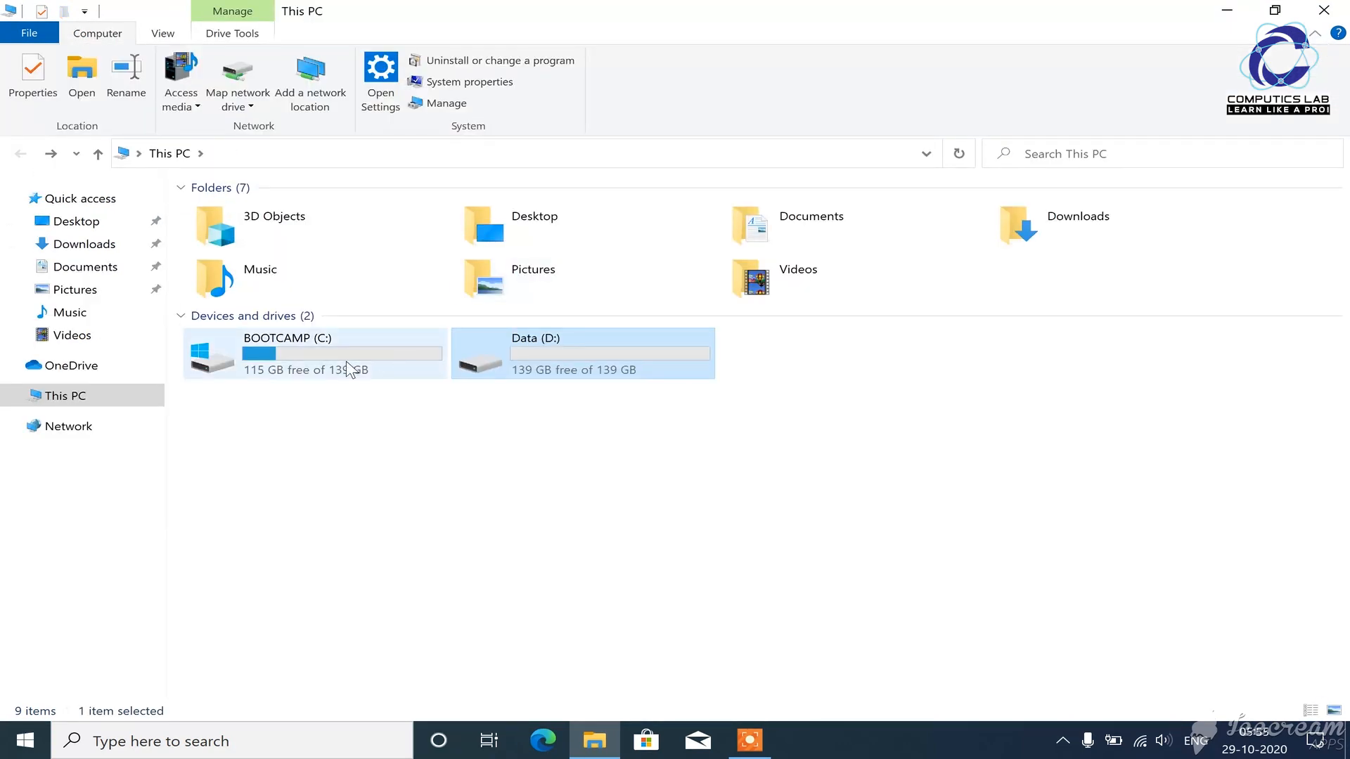
{"action": "left_click", "coordinate": [325, 370]}
{"action": "left_click", "coordinate": [504, 371]}
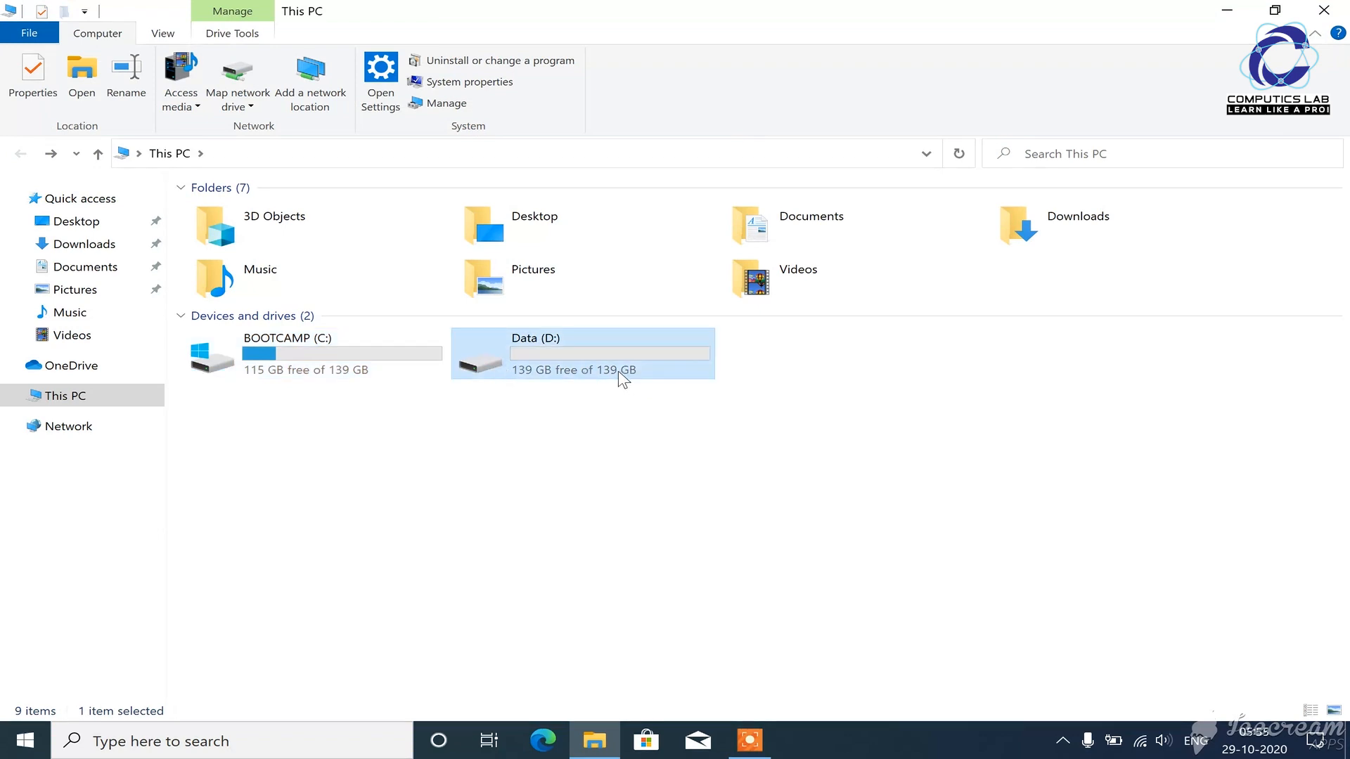
{"action": "left_click", "coordinate": [1323, 10]}
- Refresh the desktop a few times
{"action": "right_click", "coordinate": [665, 134]}
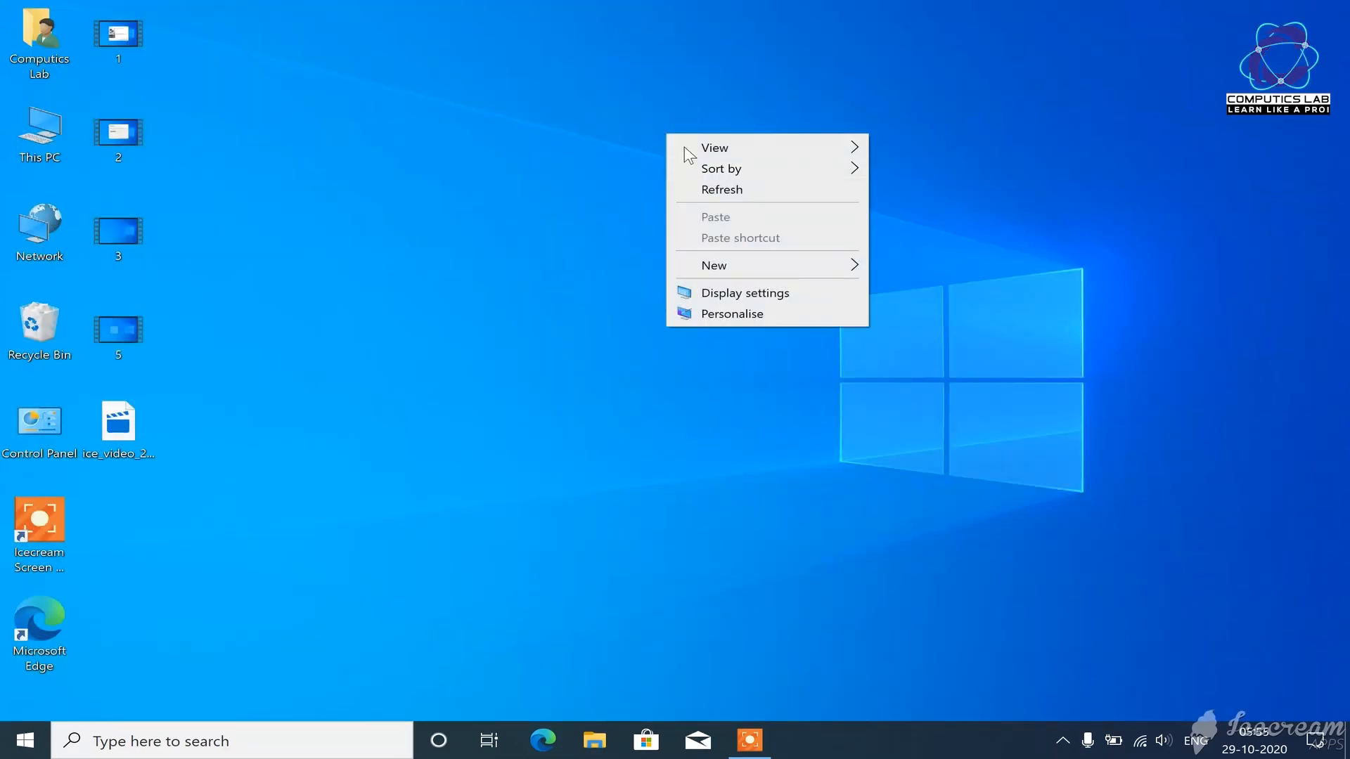
{"action": "left_click", "coordinate": [722, 188]}
{"action": "right_click", "coordinate": [401, 235]}
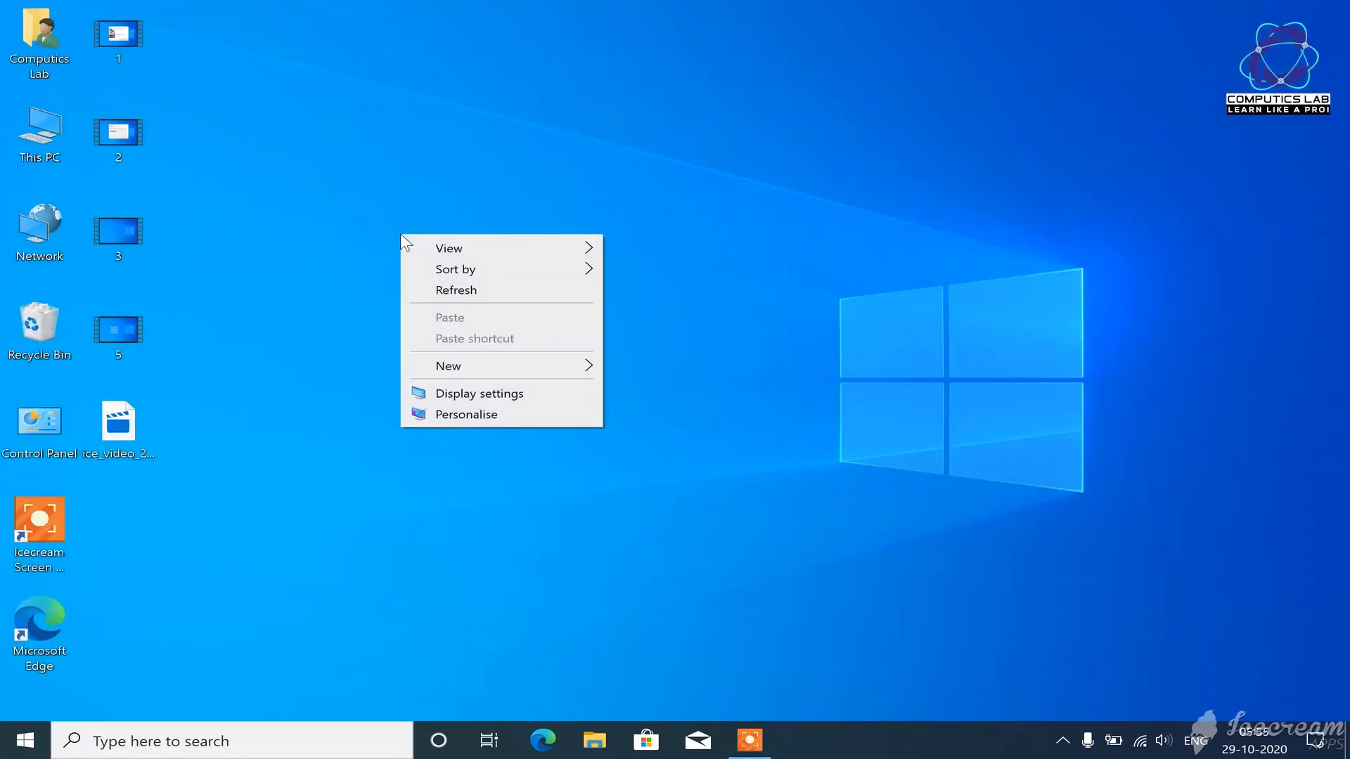
{"action": "left_click", "coordinate": [478, 284]}
{"action": "right_click", "coordinate": [482, 282]}
{"action": "left_click", "coordinate": [587, 340]}
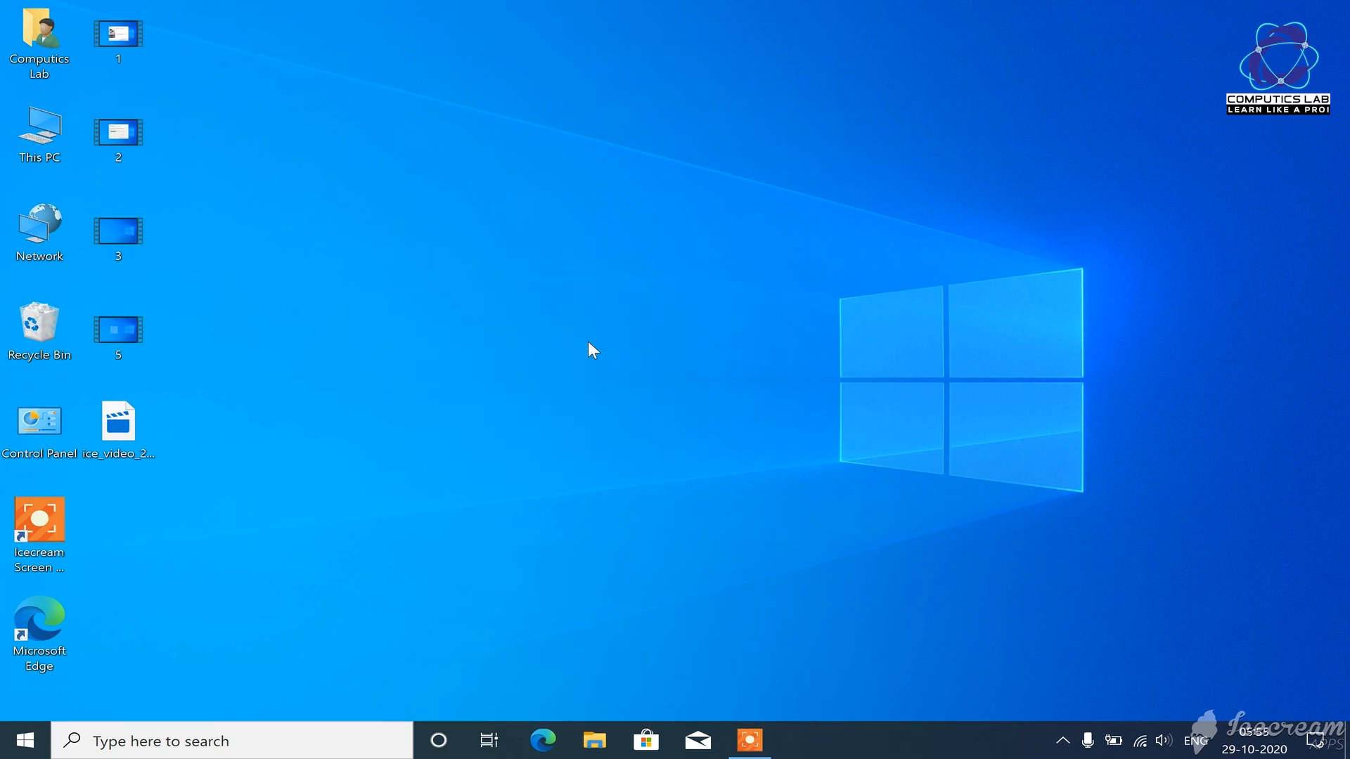
- View the Boot Camp notification icon's options, including Restart in macOS, and dismiss them without choosing one
{"action": "left_click", "coordinate": [1063, 744]}
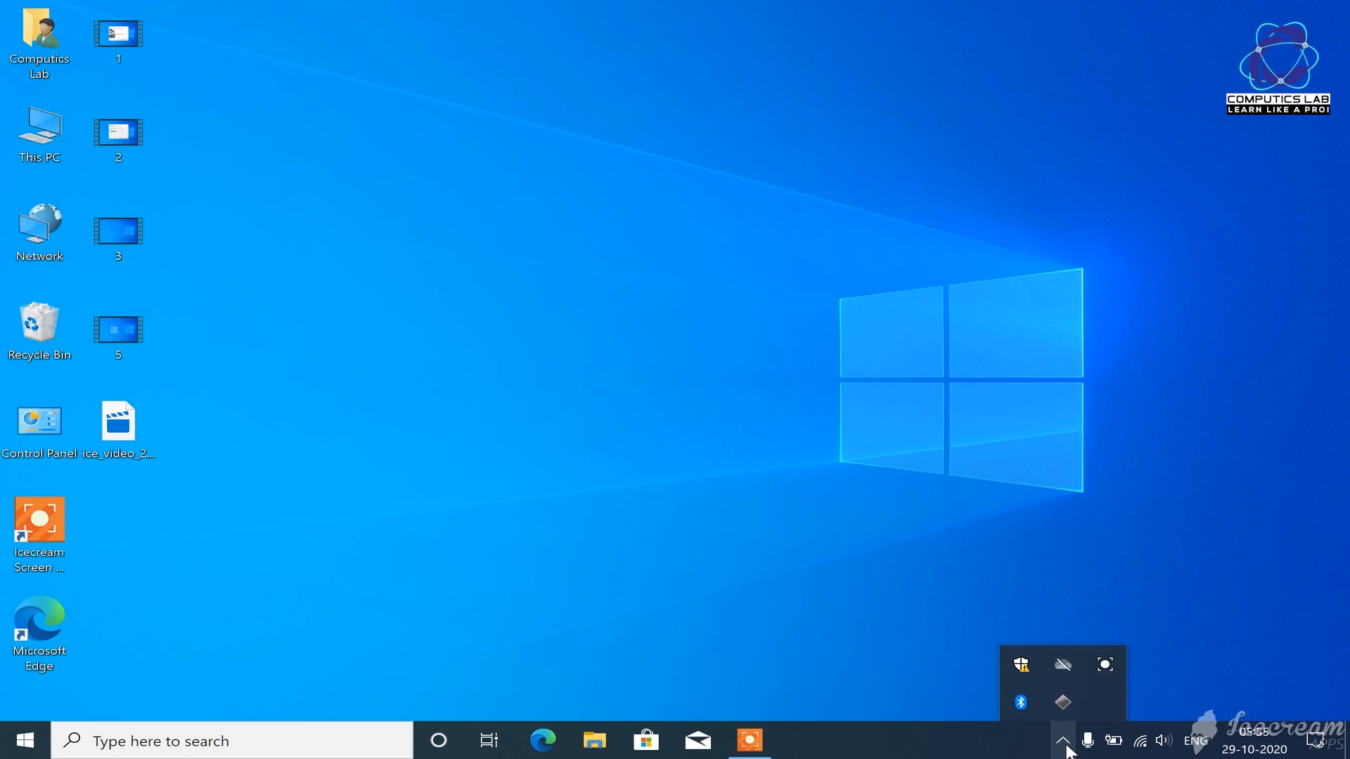
{"action": "right_click", "coordinate": [1060, 701]}
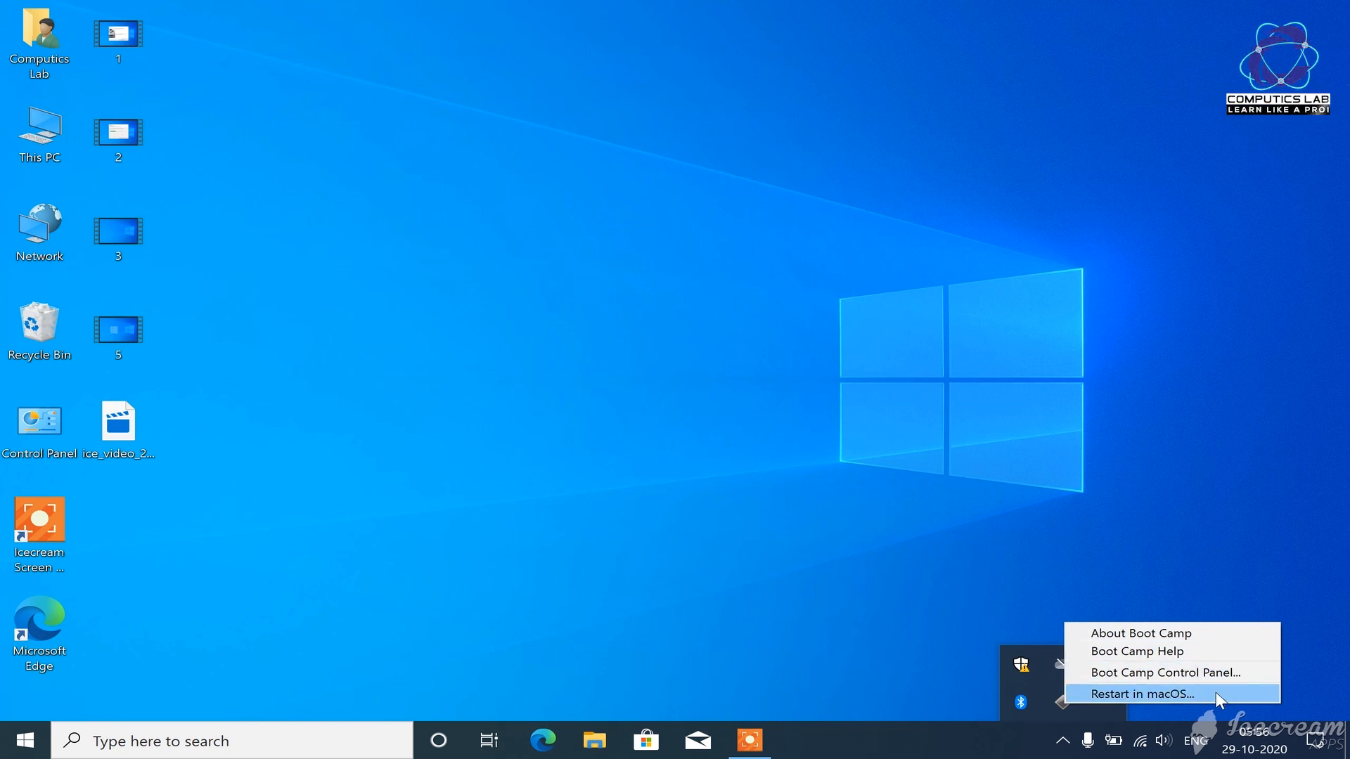
{"action": "left_click", "coordinate": [669, 585]}
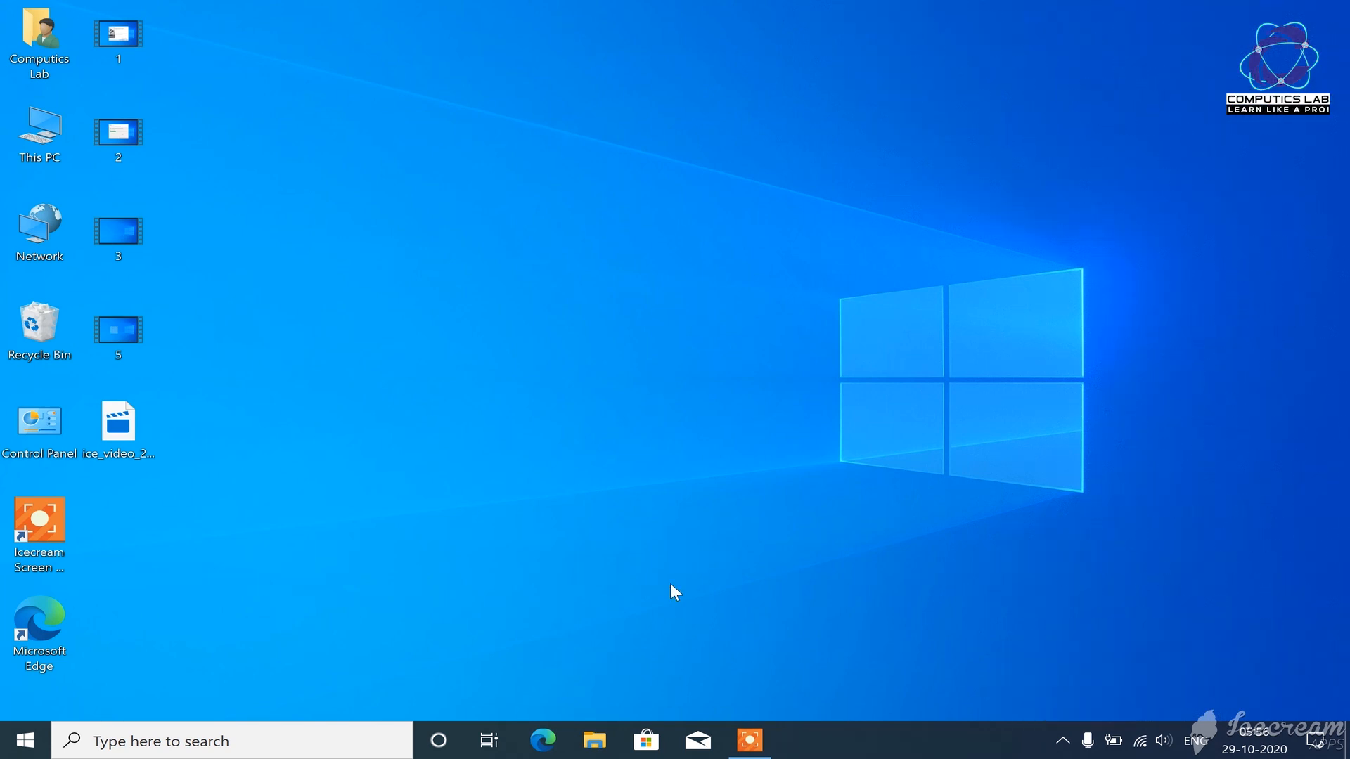
- Restart the computer from Windows to reach the startup disk chooser
{"action": "left_click", "coordinate": [21, 747]}
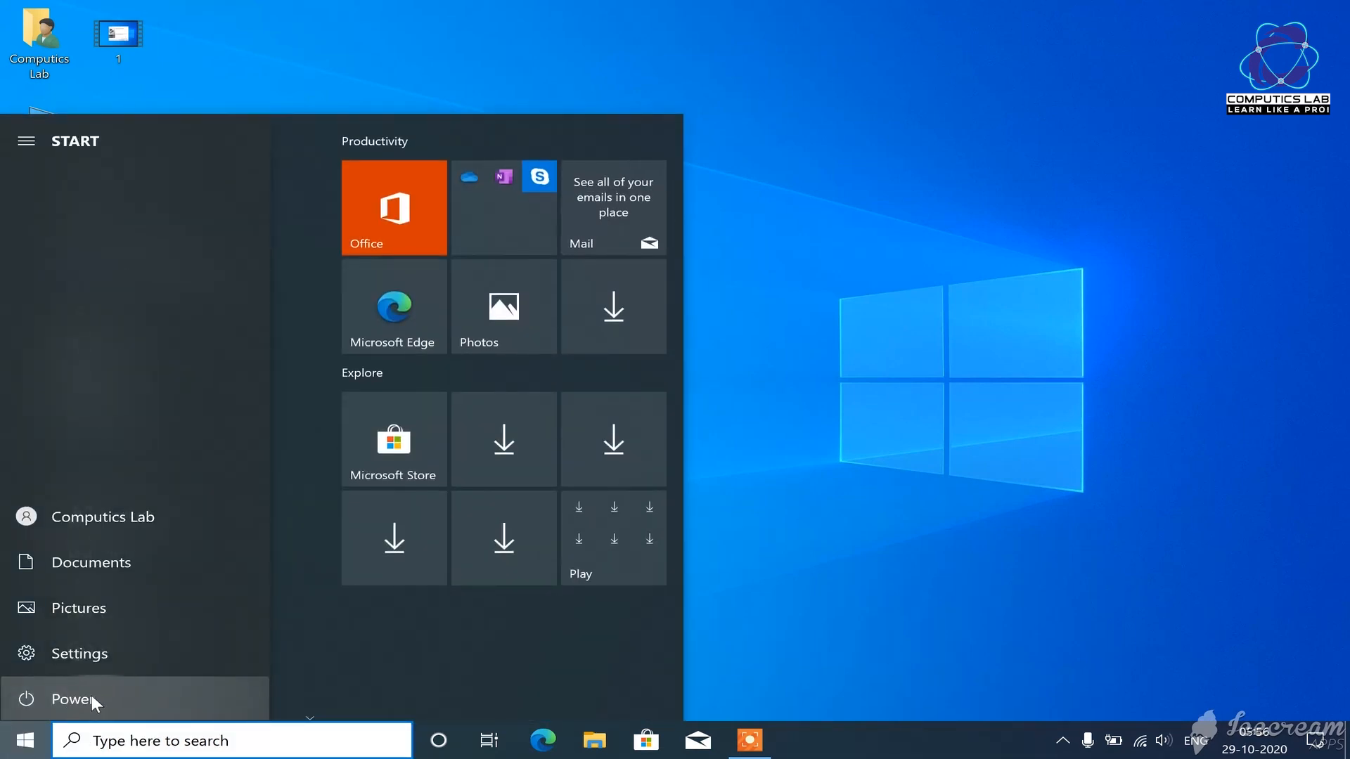
{"action": "left_click", "coordinate": [88, 698]}
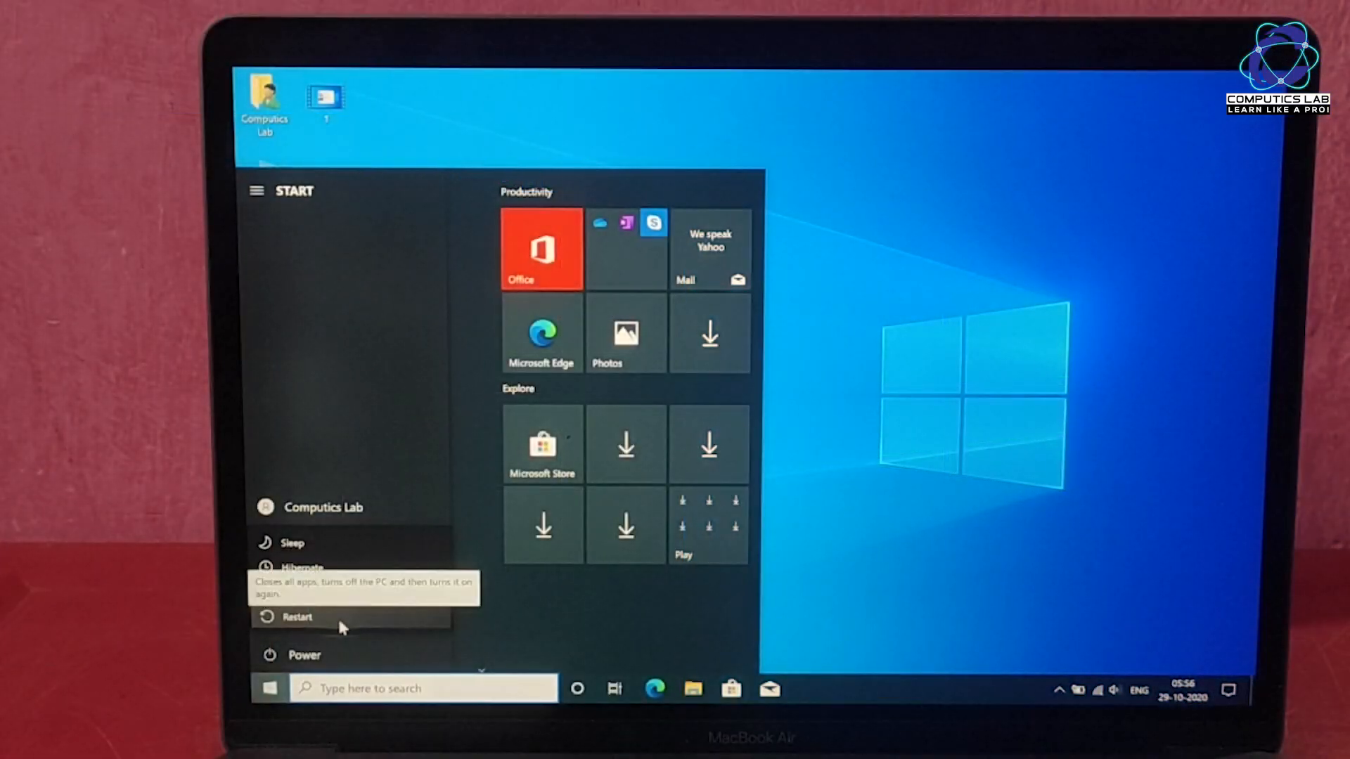
{"action": "left_click", "coordinate": [347, 618]}
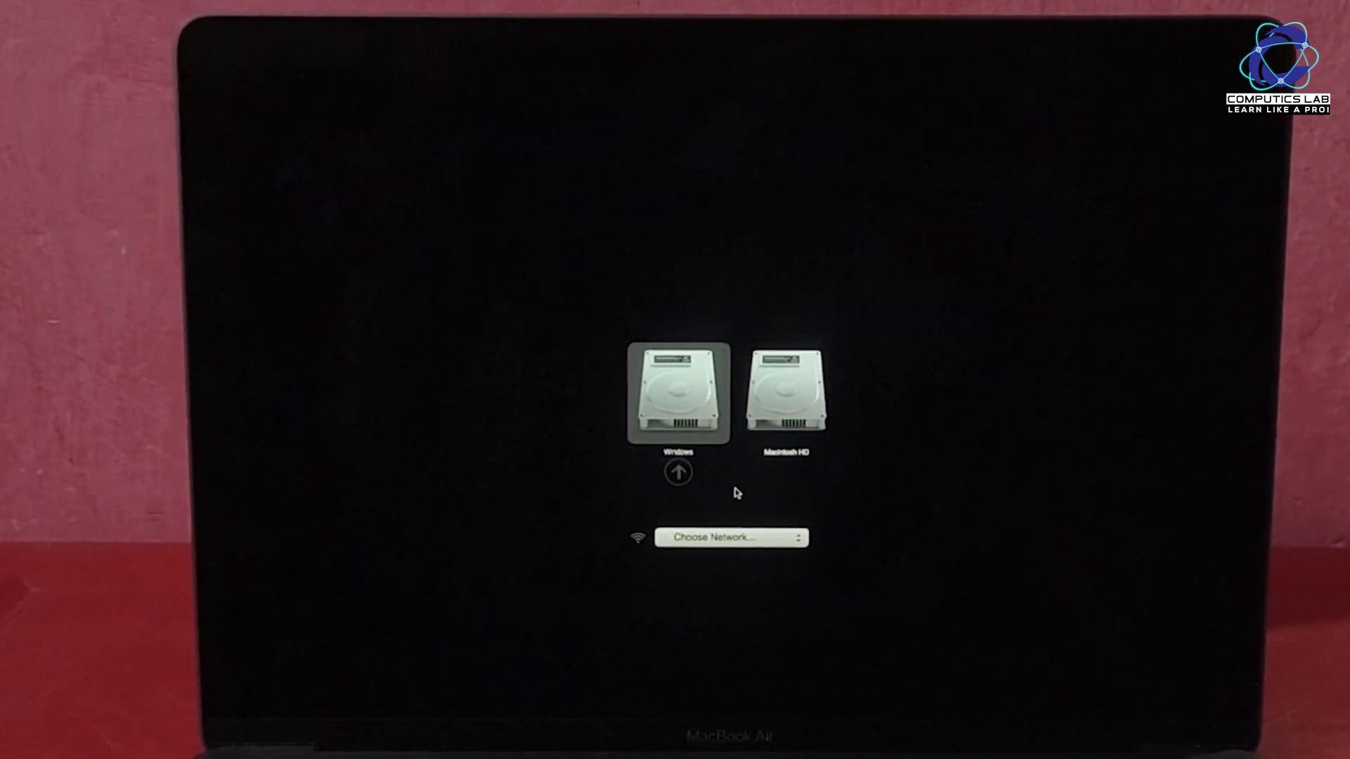
- Compare the Windows and Macintosh HD startup disks, and boot from Macintosh HD
{"action": "left_click", "coordinate": [812, 434]}
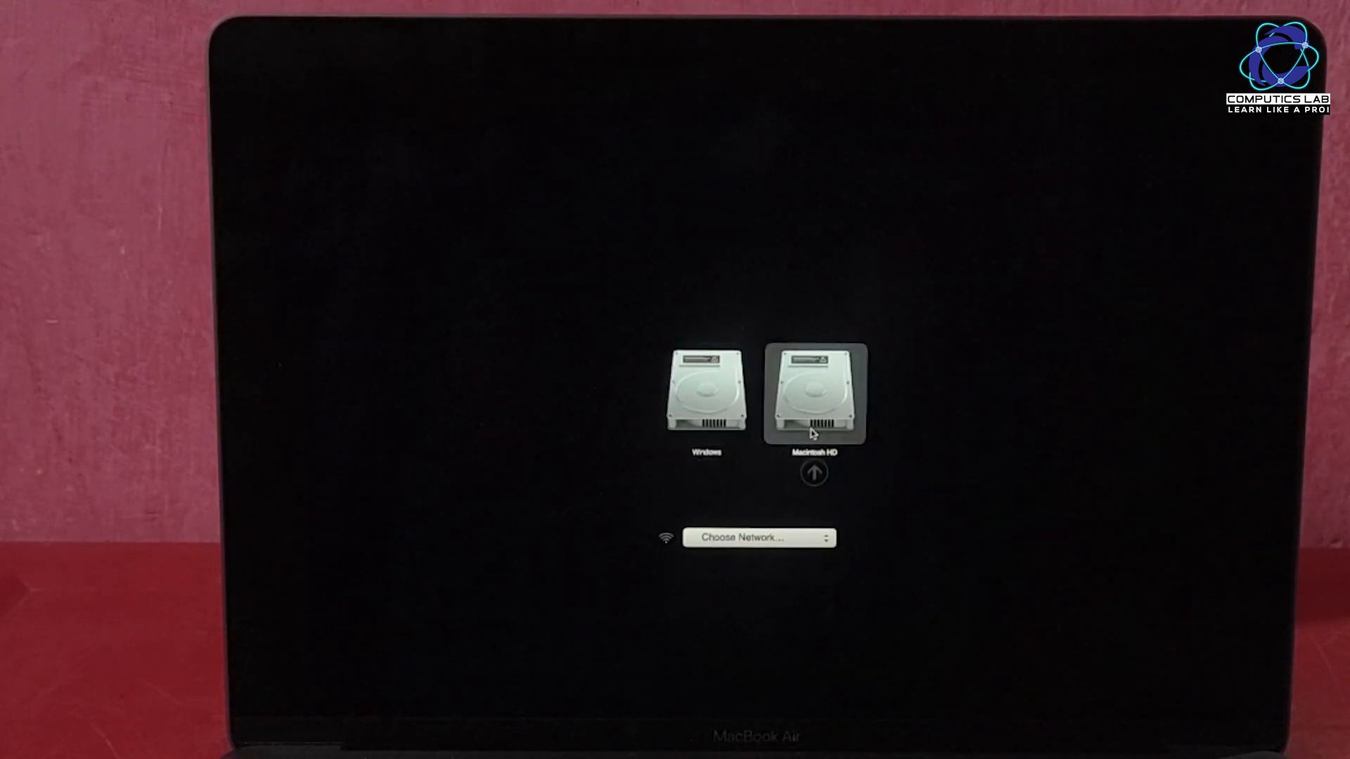
{"action": "left_click", "coordinate": [722, 431]}
{"action": "left_click", "coordinate": [807, 434]}
{"action": "left_click", "coordinate": [731, 416]}
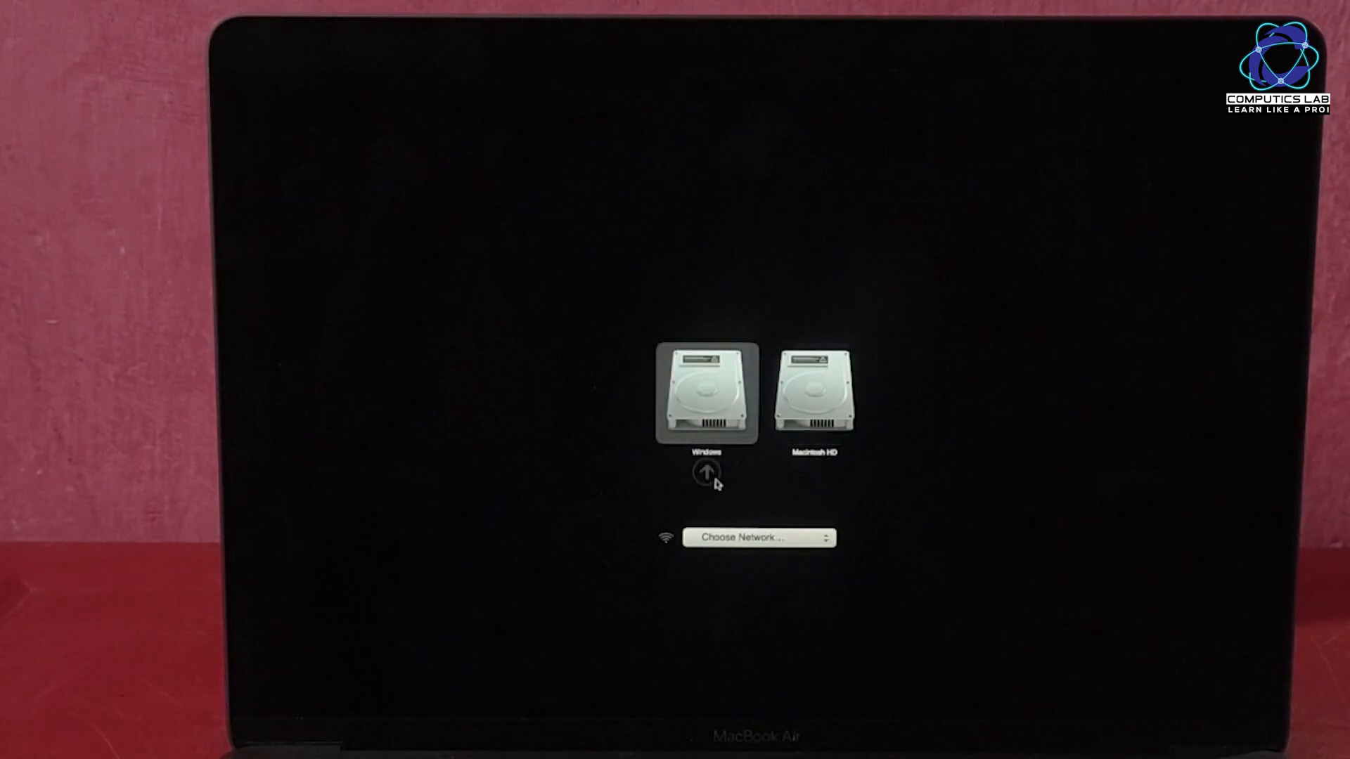
{"action": "left_click", "coordinate": [810, 431]}
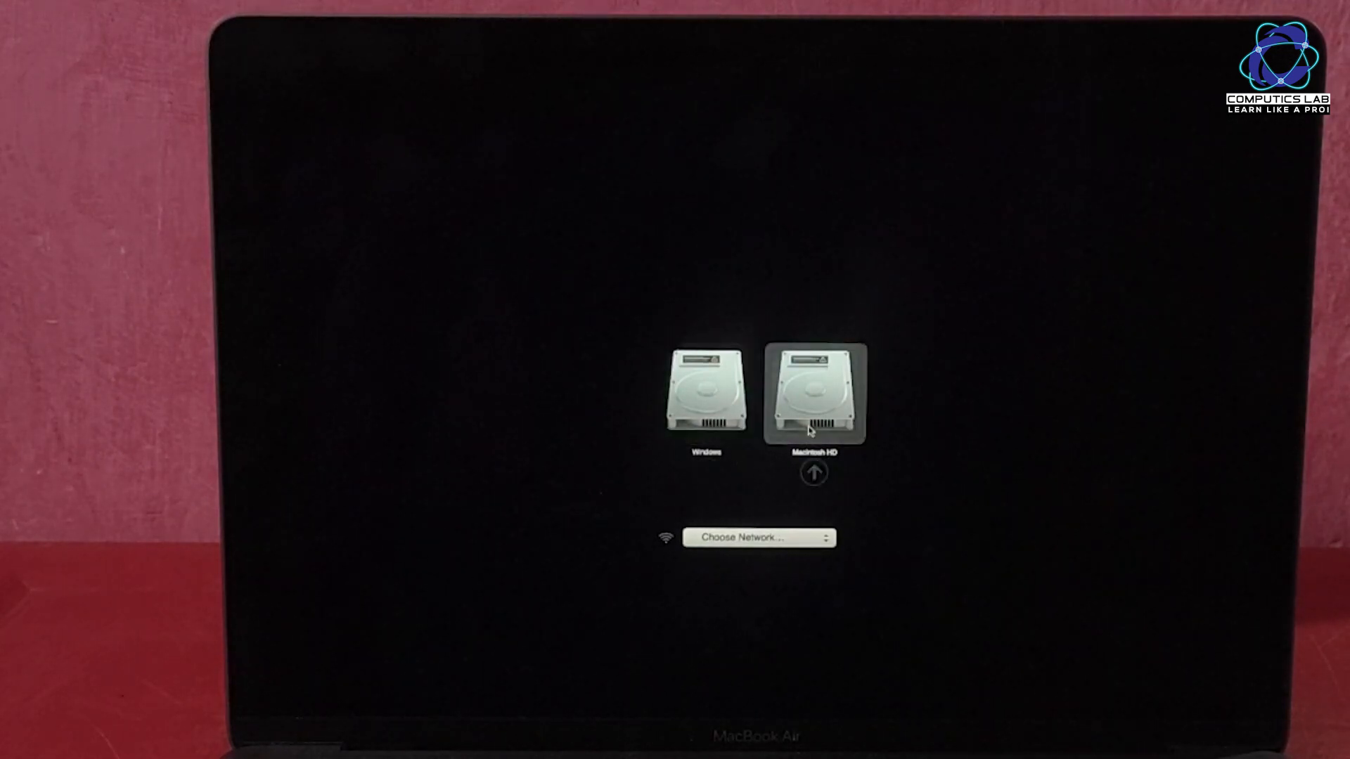
{"action": "left_click", "coordinate": [814, 475]}
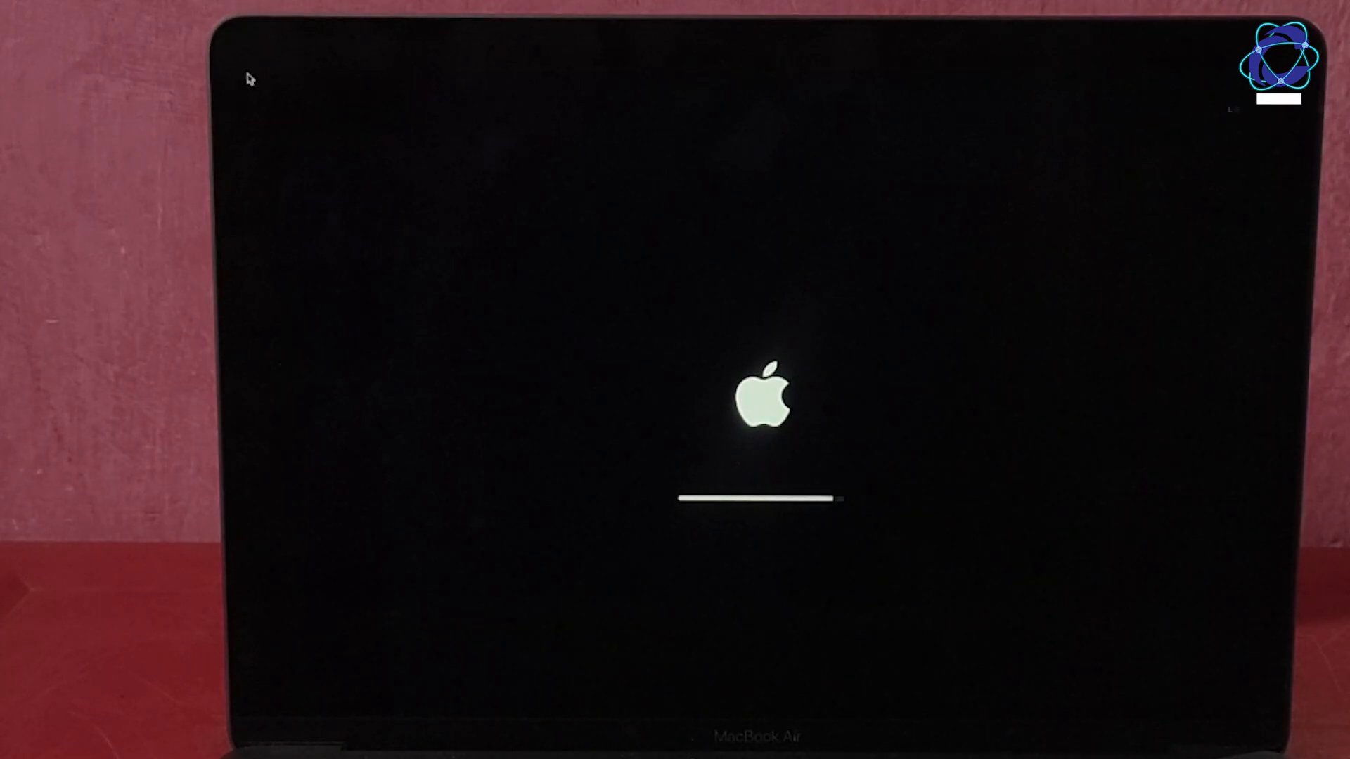
- Enter the account password to log in to macOS and reach the desktop
{"action": "type", "text": "•••••••••••"}
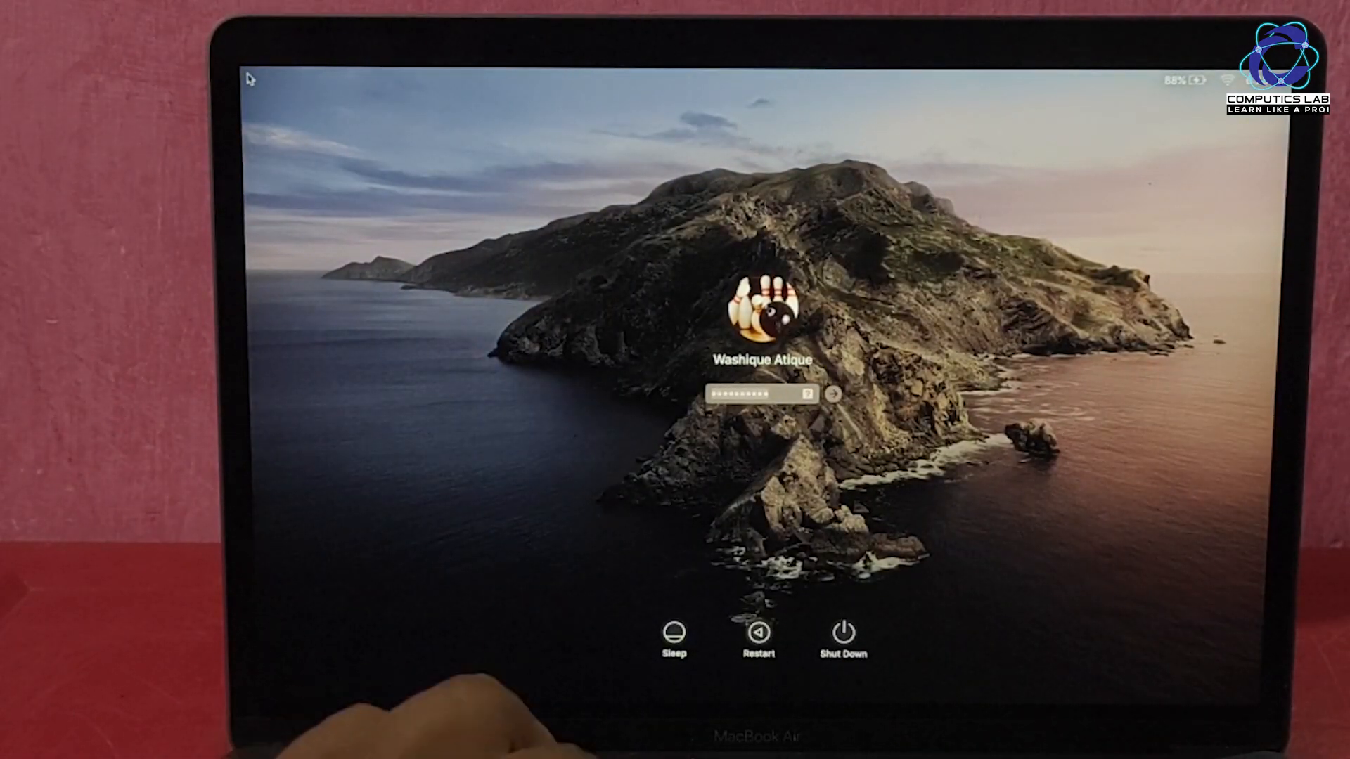
{"action": "key", "text": "BackSpace"}
{"action": "type", "text": "•••••••••••"}
{"action": "key", "text": "Return"}
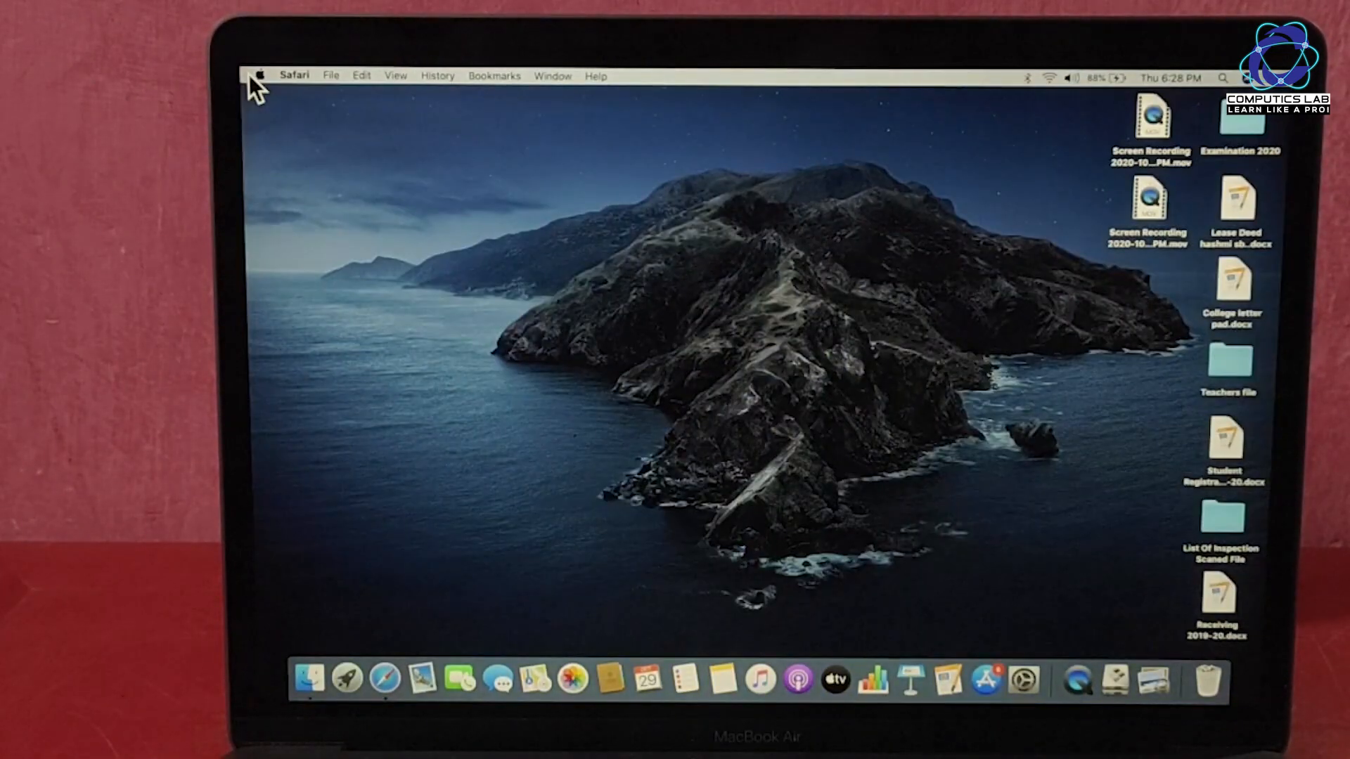
{"action": "right_click", "coordinate": [638, 270]}
{"action": "left_click", "coordinate": [766, 384]}
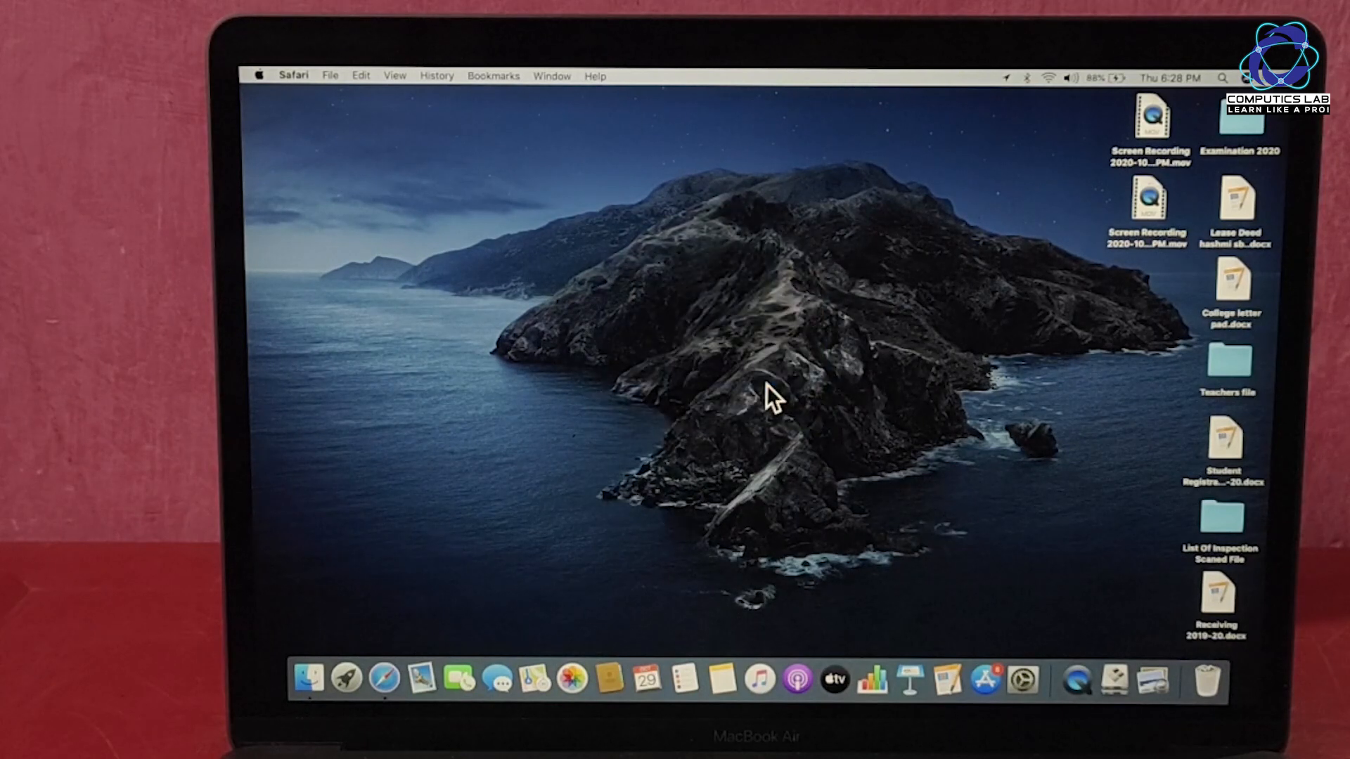
- Restart the Mac from macOS and boot from the Windows startup disk
{"action": "left_click", "coordinate": [259, 75]}
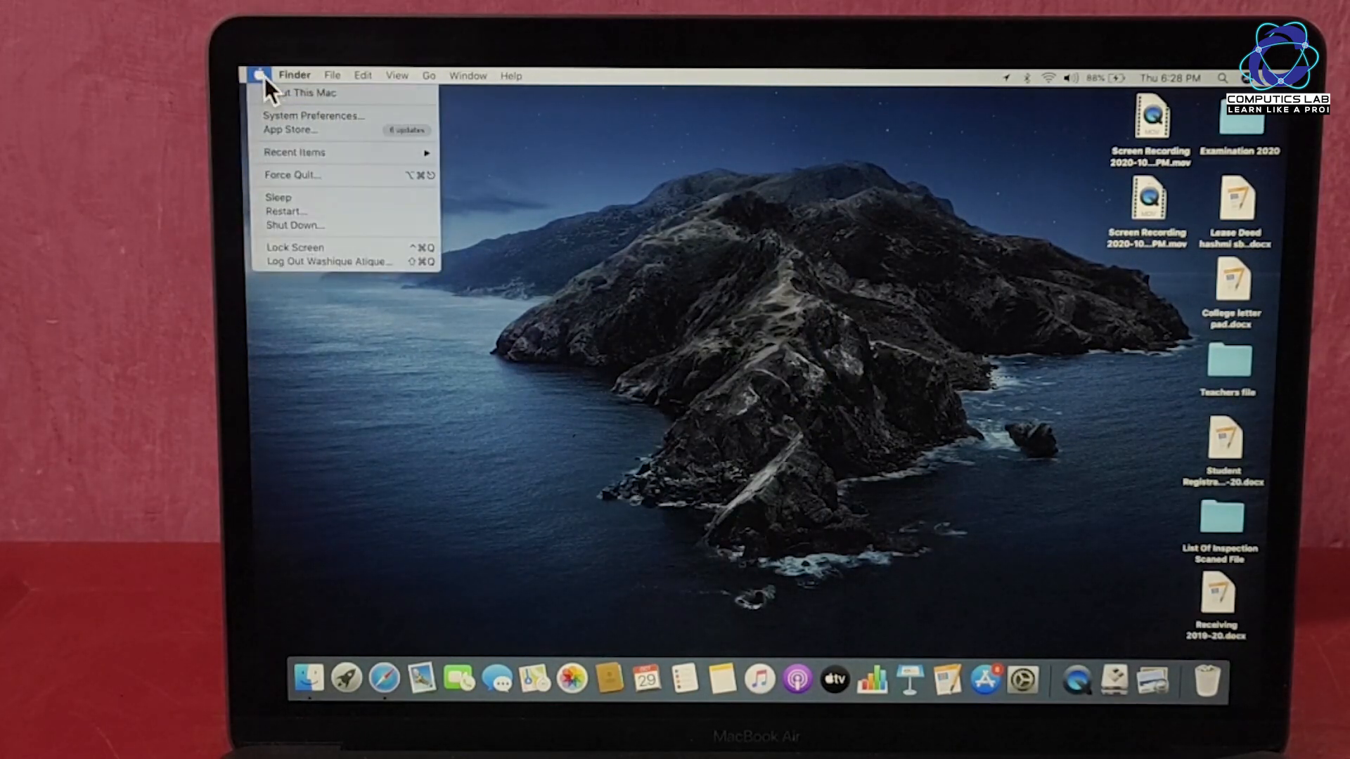
{"action": "left_click", "coordinate": [344, 211]}
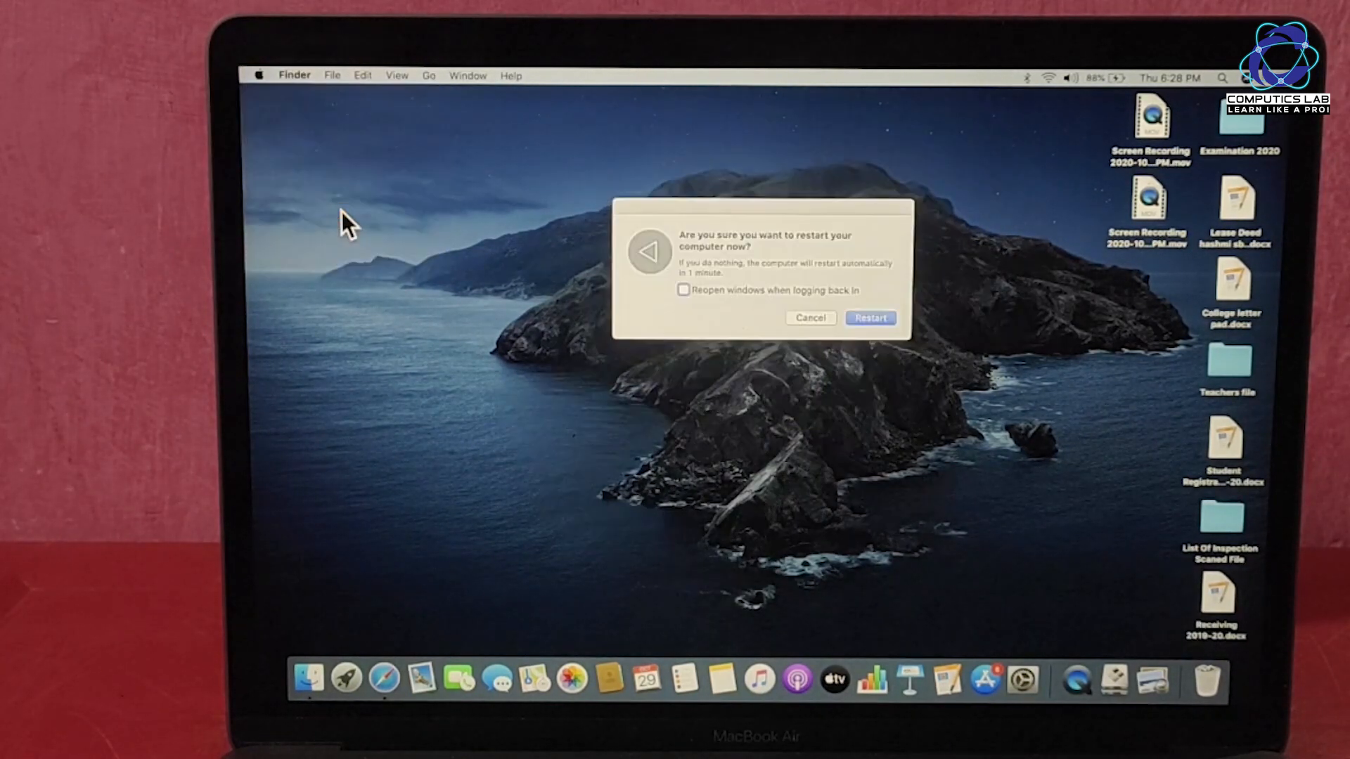
{"action": "left_click", "coordinate": [871, 319]}
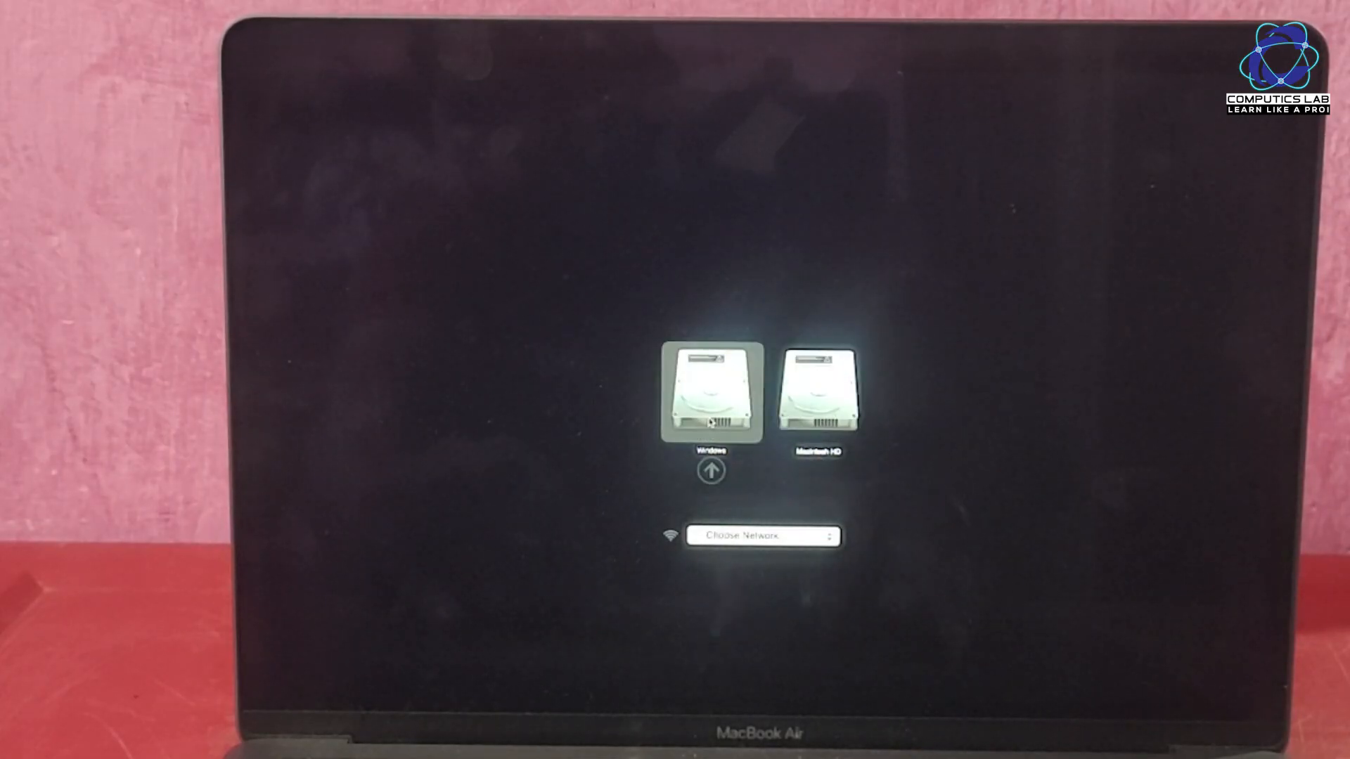
{"action": "left_click", "coordinate": [712, 470]}
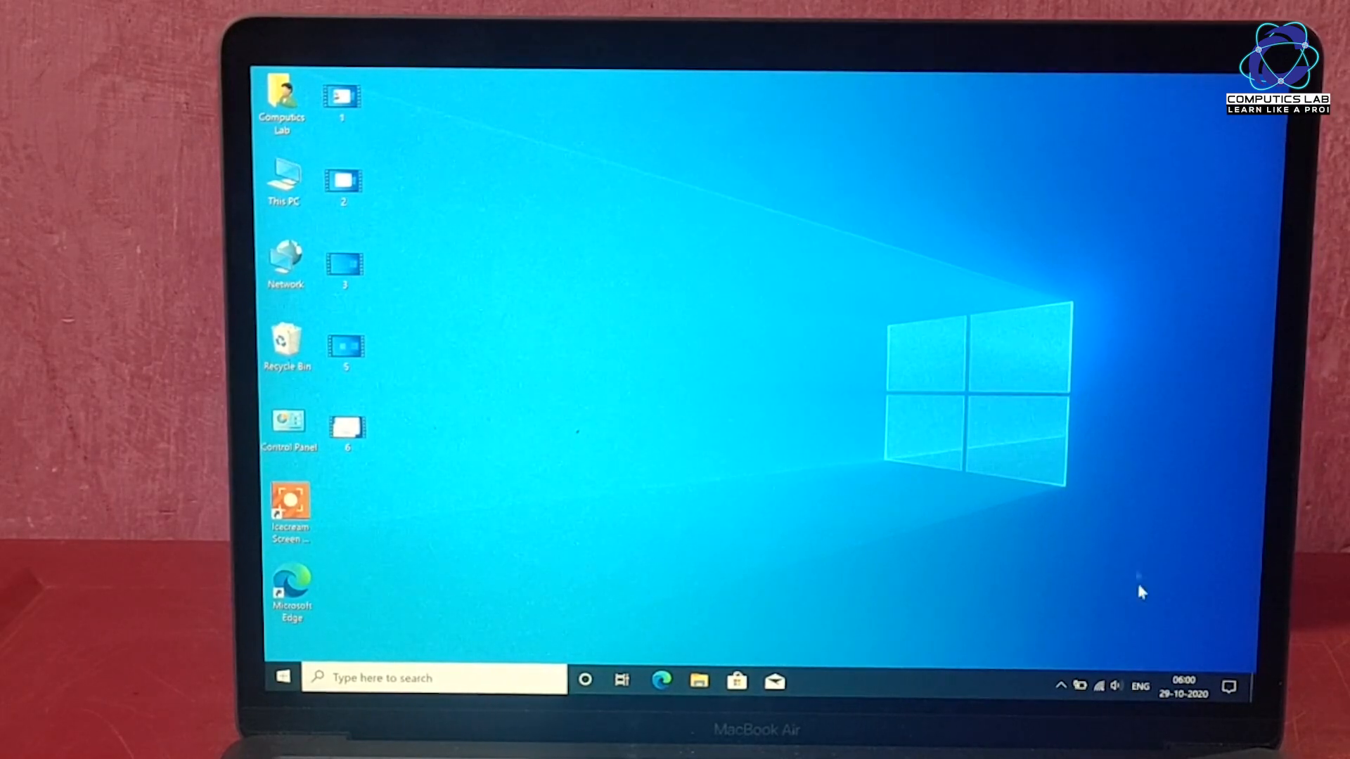
- Check the Boot Camp icon among the hidden notification icons and refresh the Windows desktop
{"action": "left_click", "coordinate": [1060, 686]}
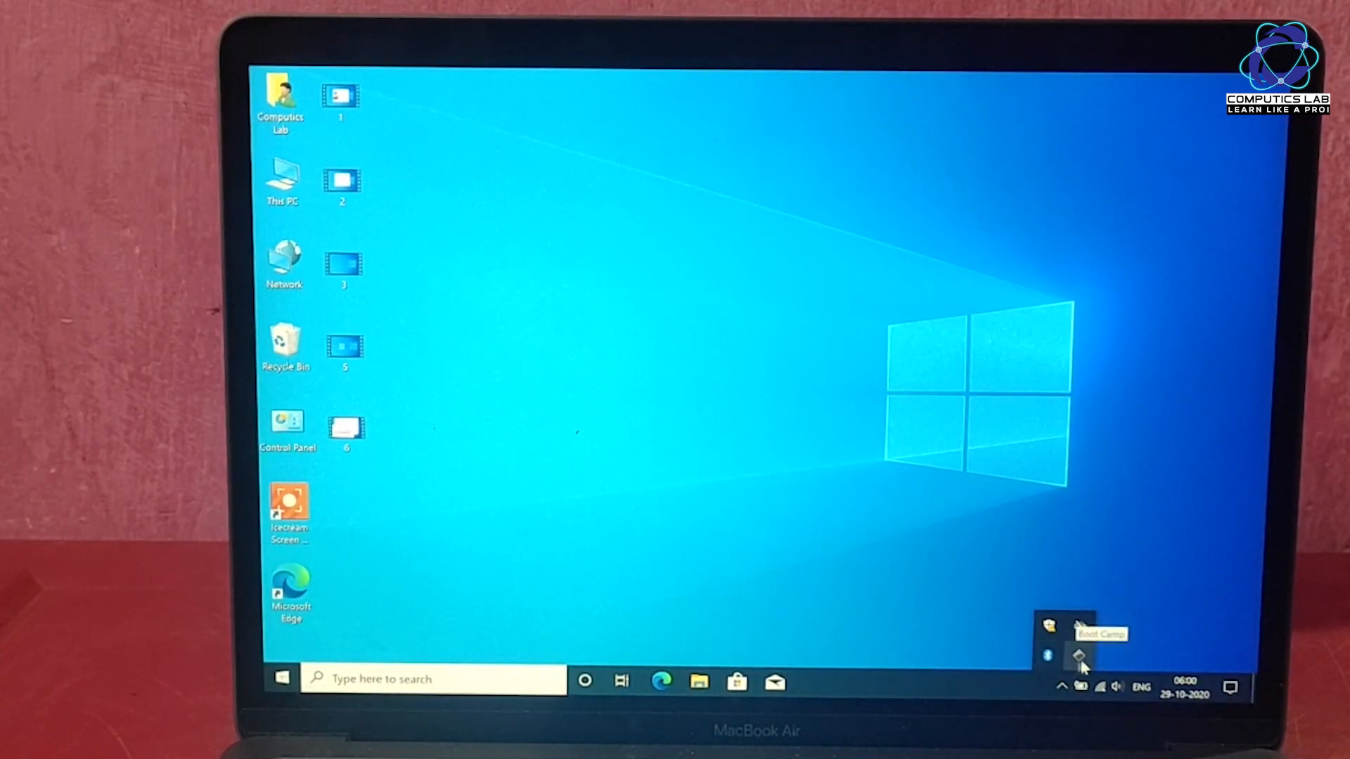
{"action": "right_click", "coordinate": [732, 358]}
{"action": "right_click", "coordinate": [777, 406]}
{"action": "left_click", "coordinate": [828, 451]}
{"action": "right_click", "coordinate": [828, 449]}
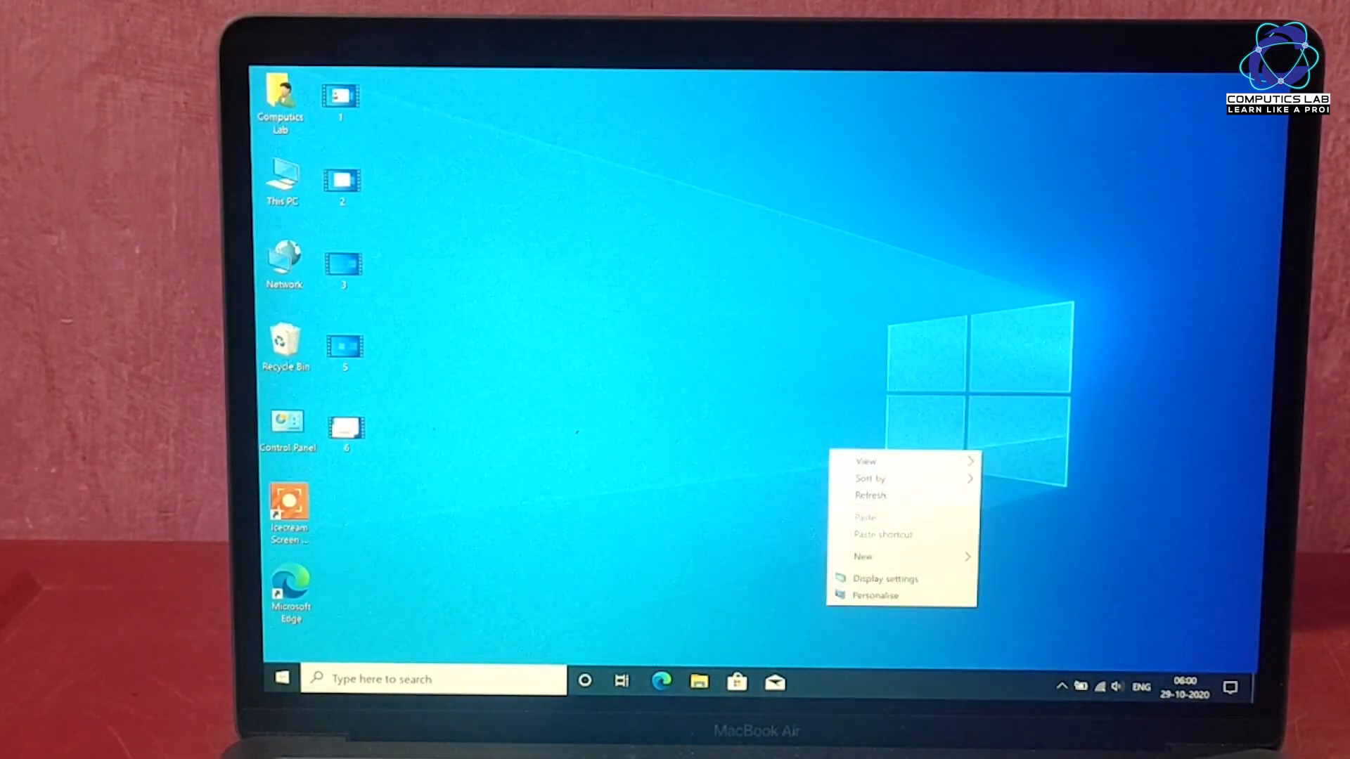
{"action": "left_click", "coordinate": [872, 494]}
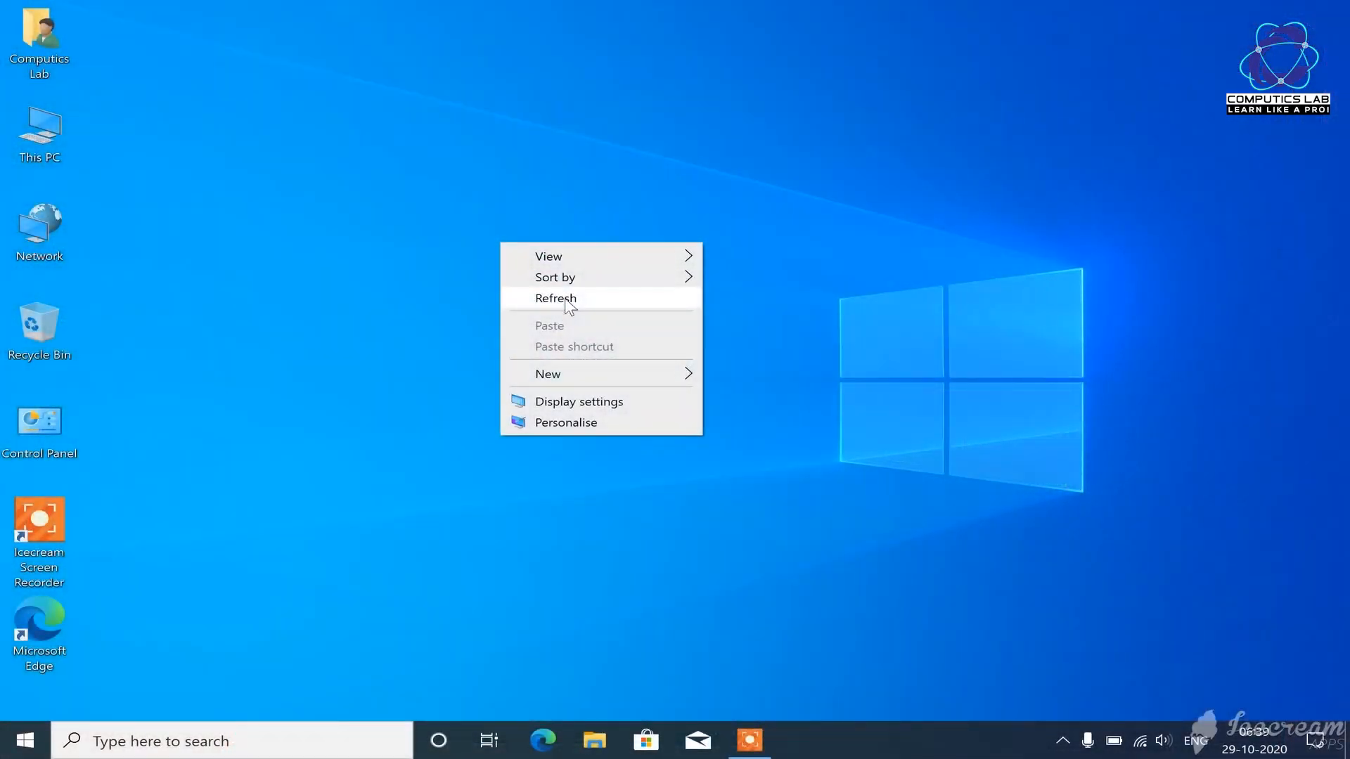
{"action": "left_click", "coordinate": [568, 300]}
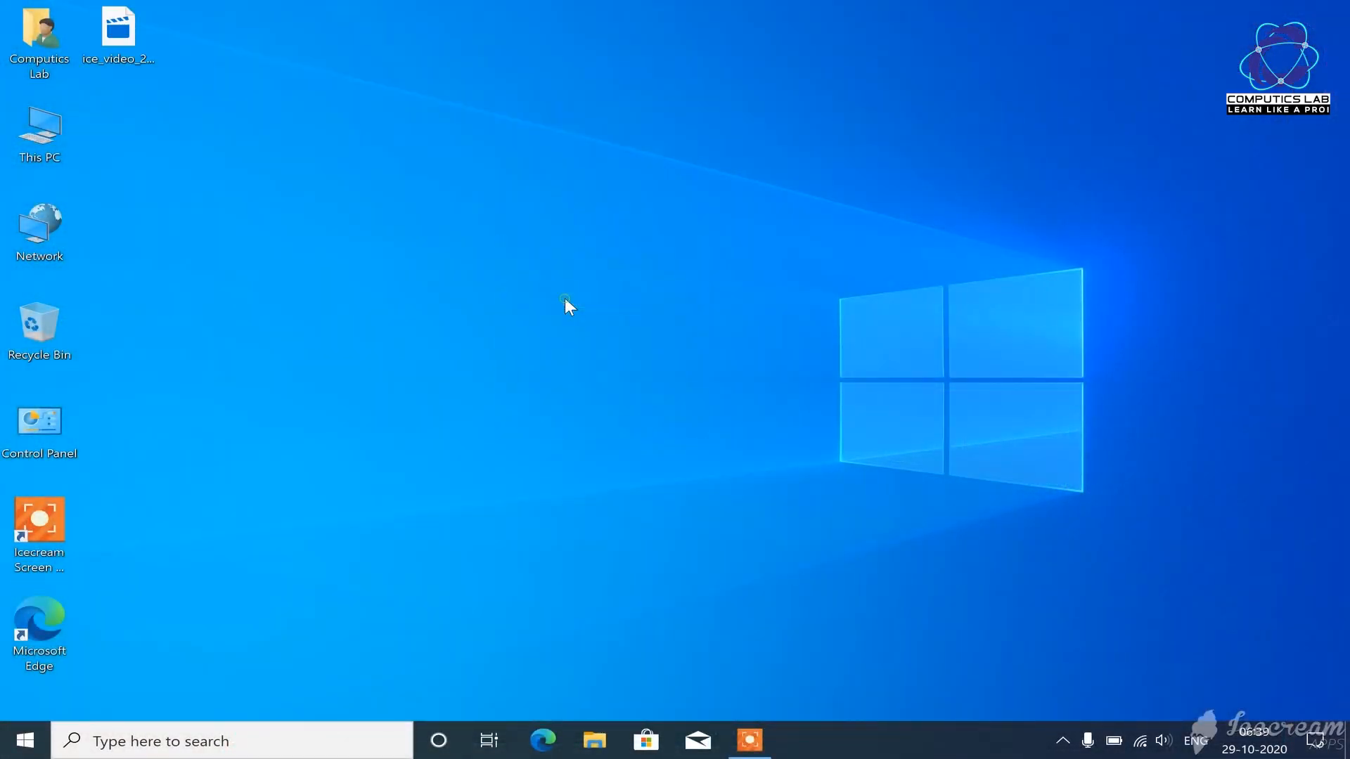
- Replace the taskbar search box with the search icon, test it by opening search, and close the search pane
{"action": "right_click", "coordinate": [820, 749]}
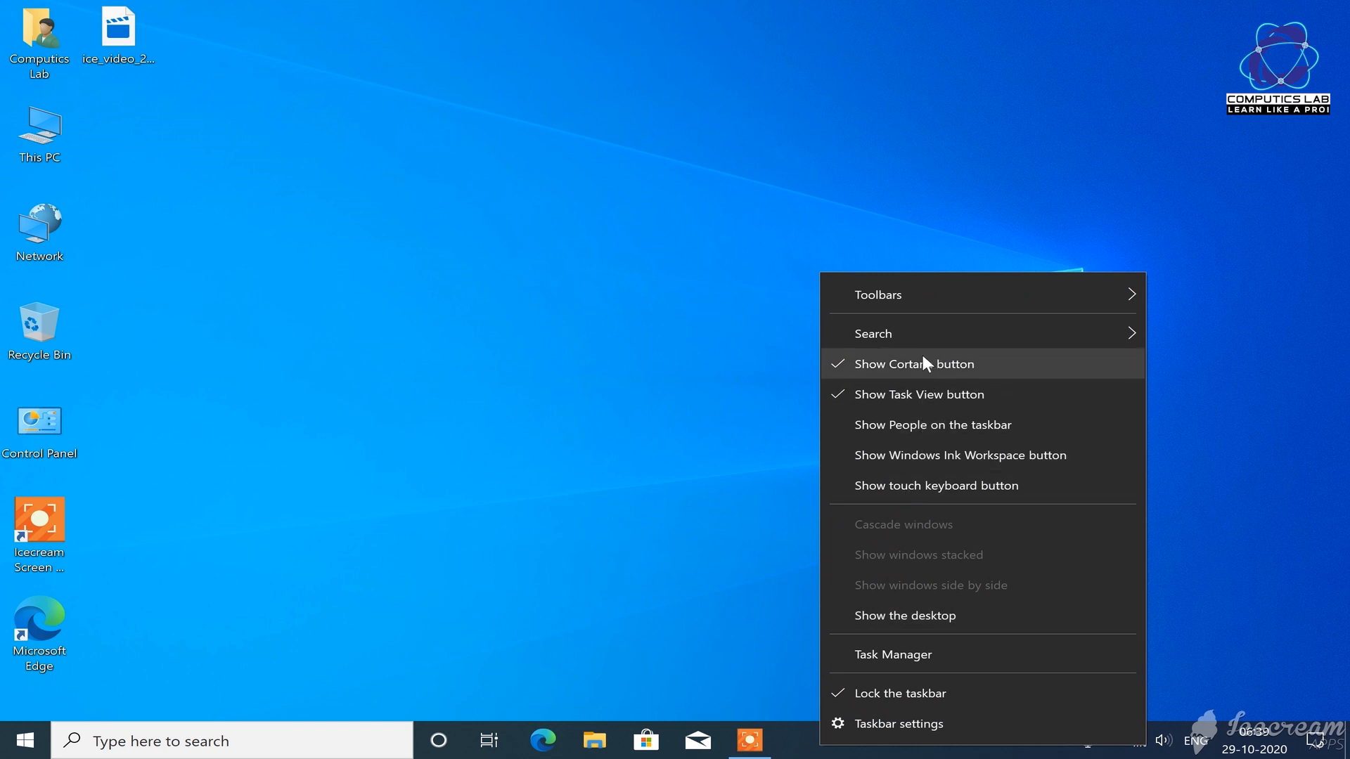
{"action": "mouse_move", "coordinate": [918, 336]}
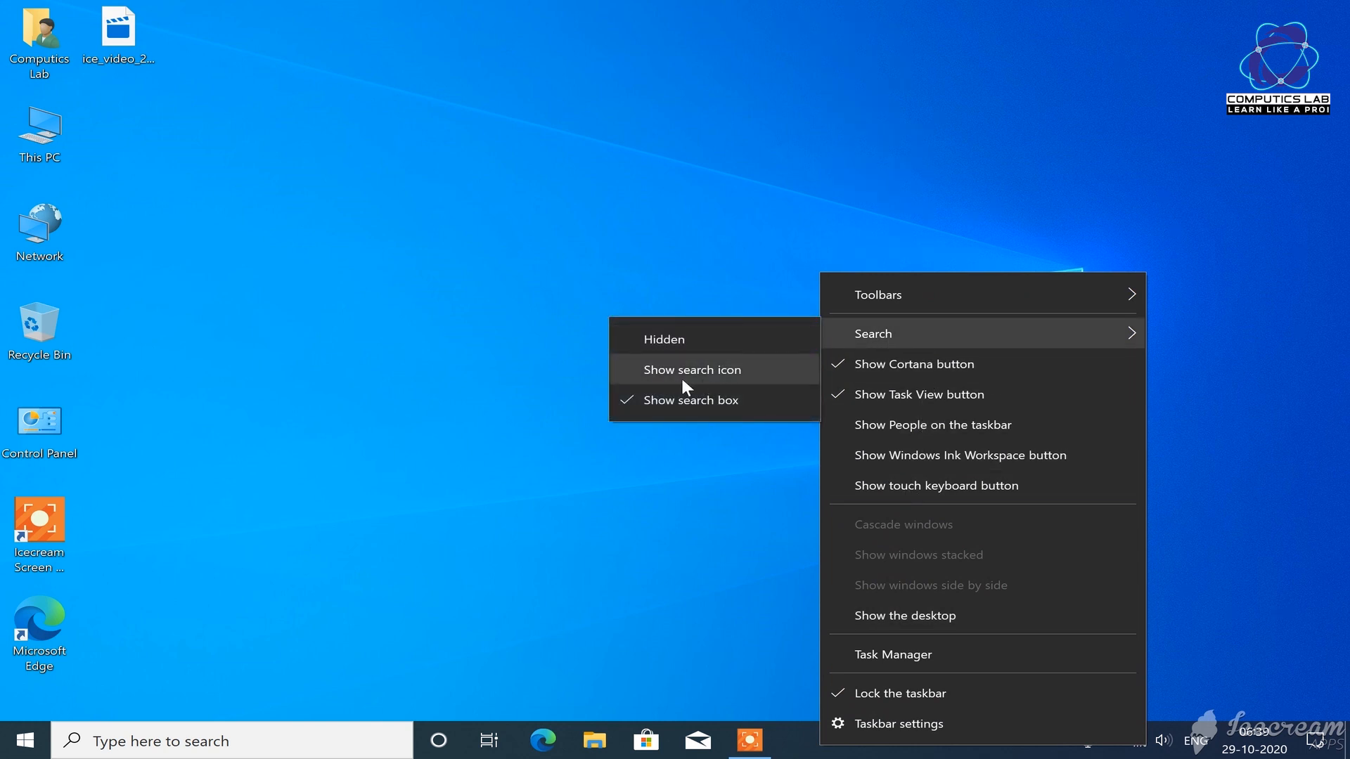
{"action": "left_click", "coordinate": [732, 372]}
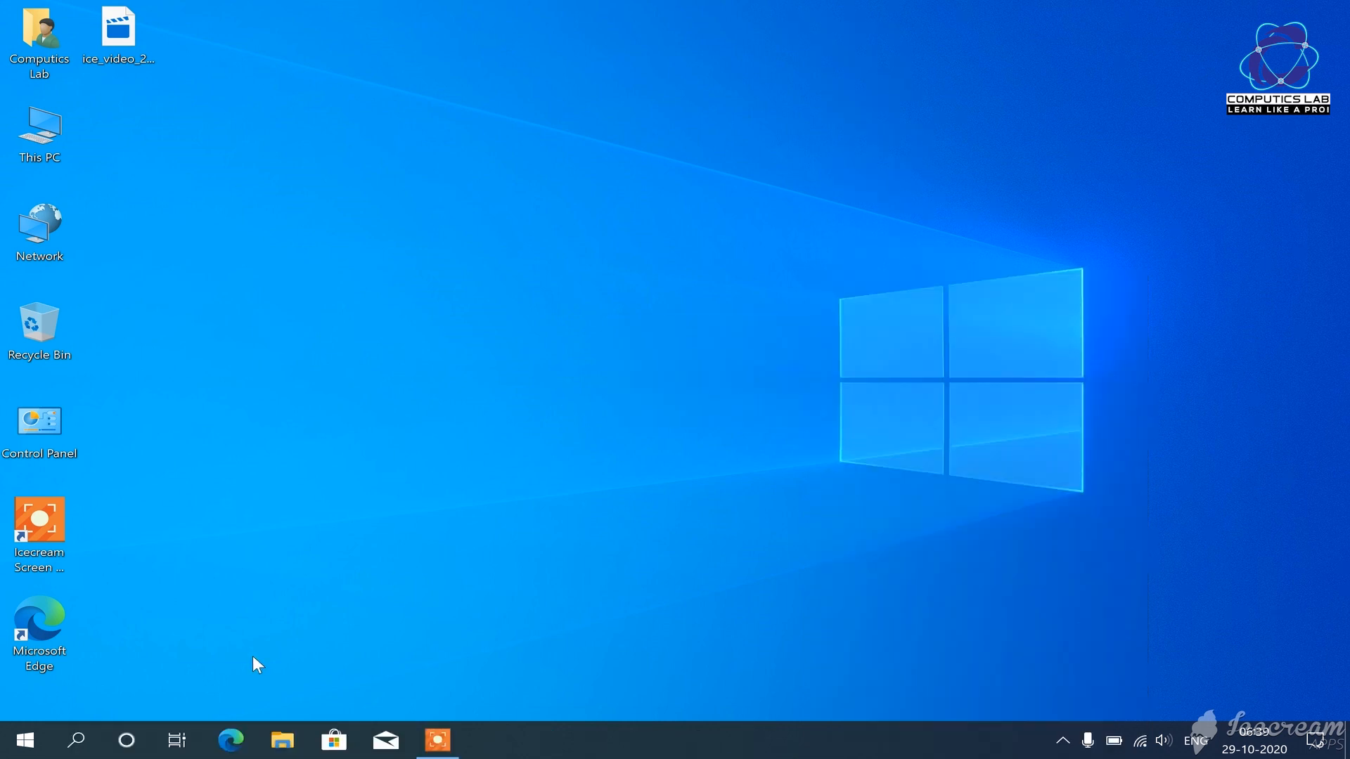
{"action": "left_click", "coordinate": [76, 743]}
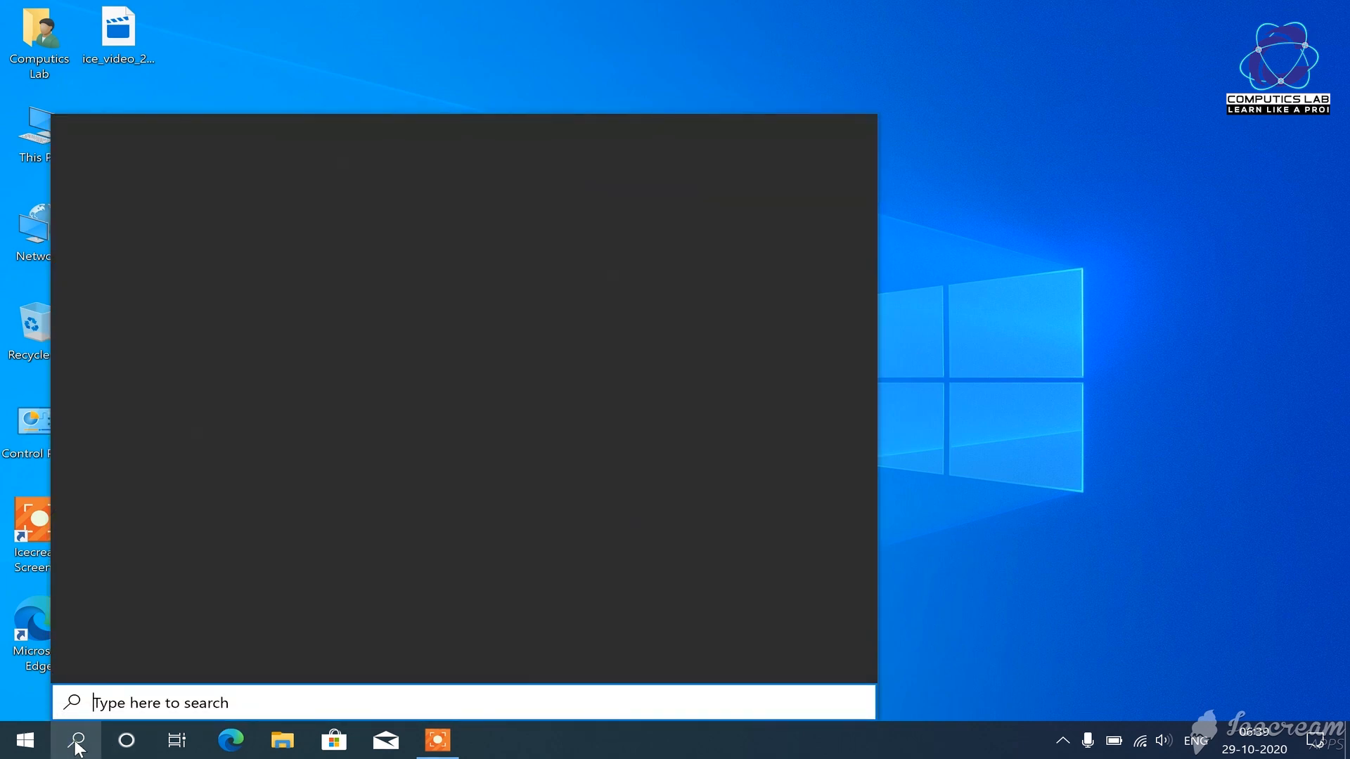
{"action": "left_click", "coordinate": [968, 471]}
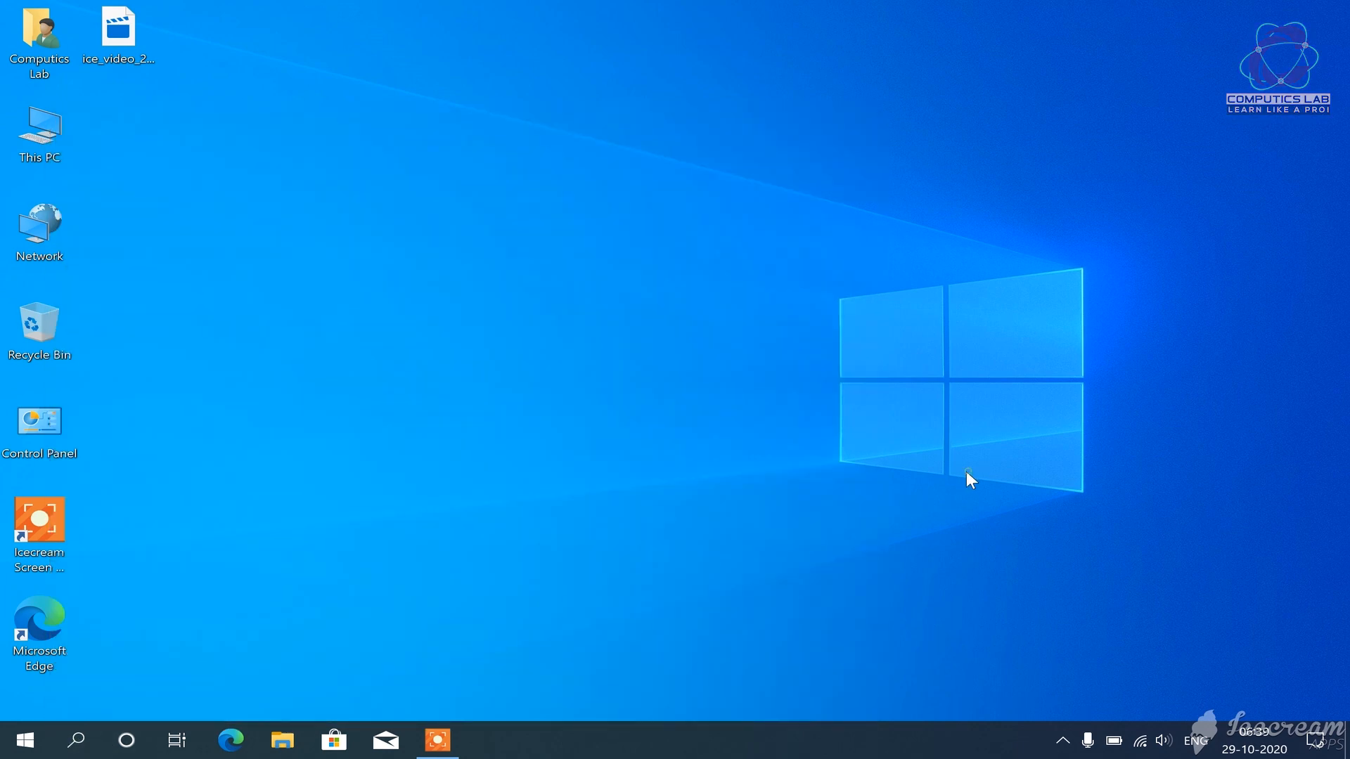
- Open Microsoft Edge, maximise its window and load the Google home page
{"action": "double_click", "coordinate": [43, 617]}
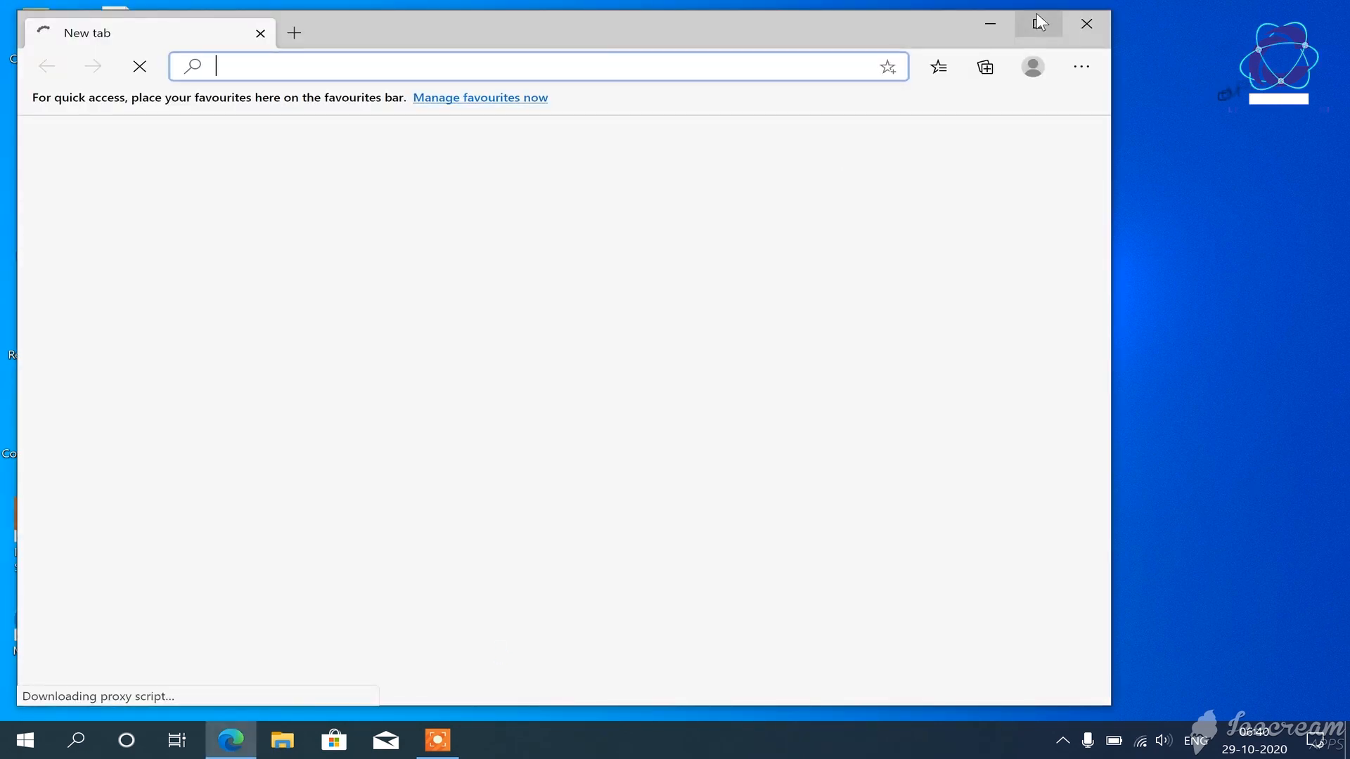
{"action": "left_click", "coordinate": [1037, 20]}
{"action": "type", "text": "google"}
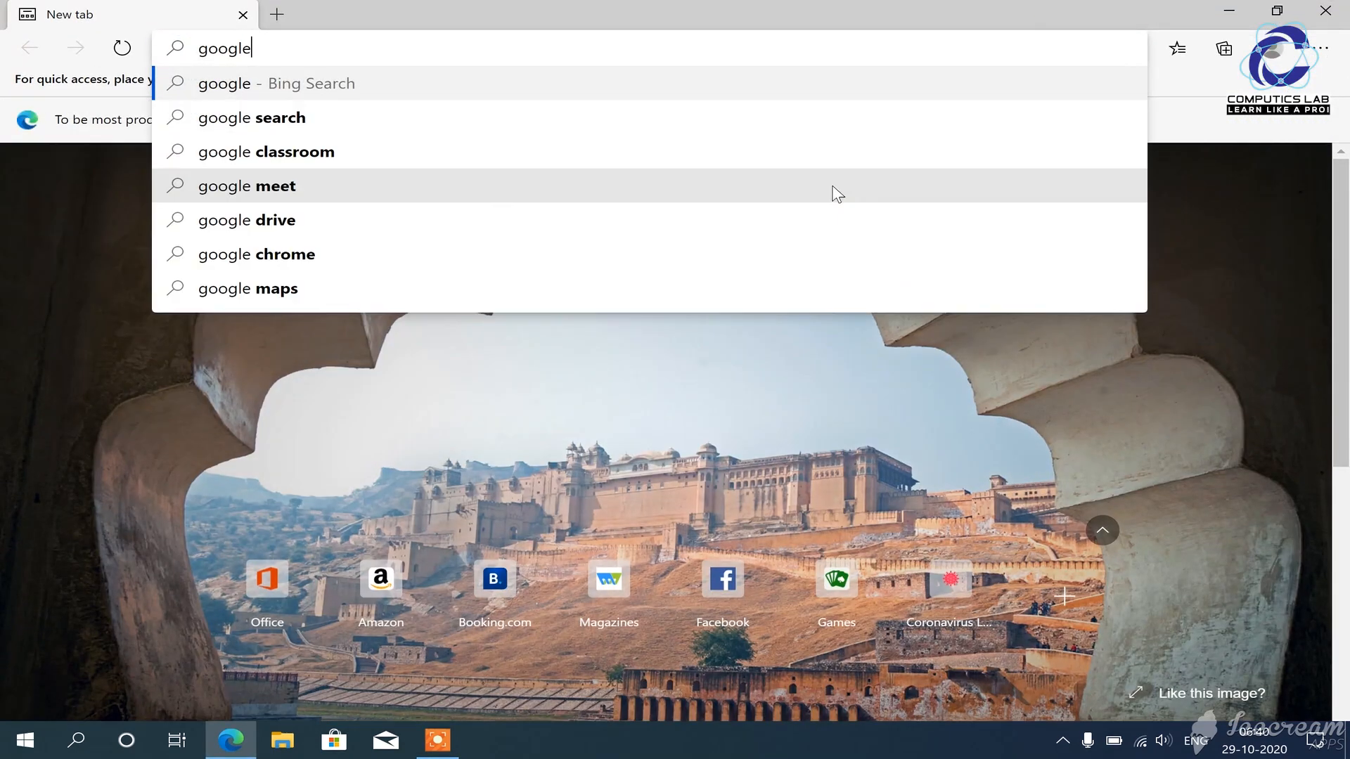
{"action": "key", "text": "ctrl+Return"}
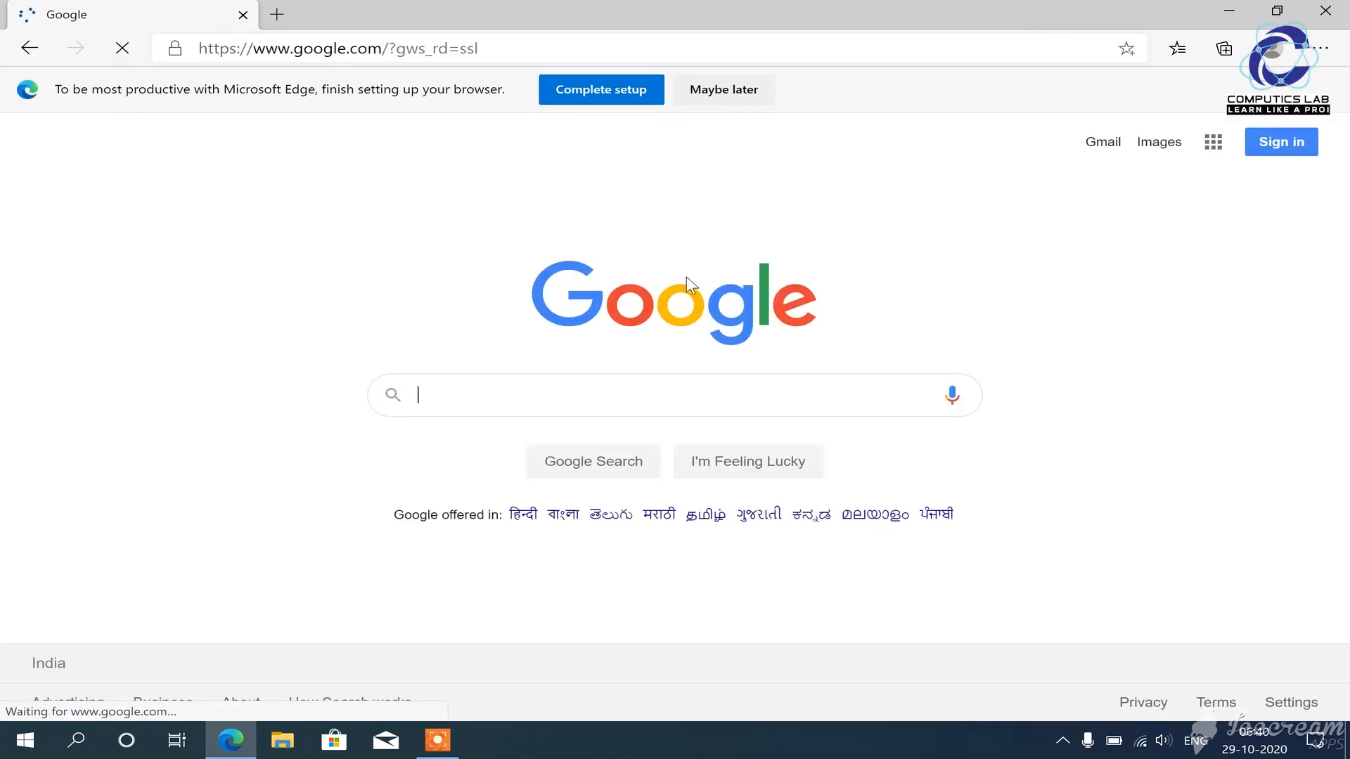
{"action": "left_click", "coordinate": [1188, 347]}
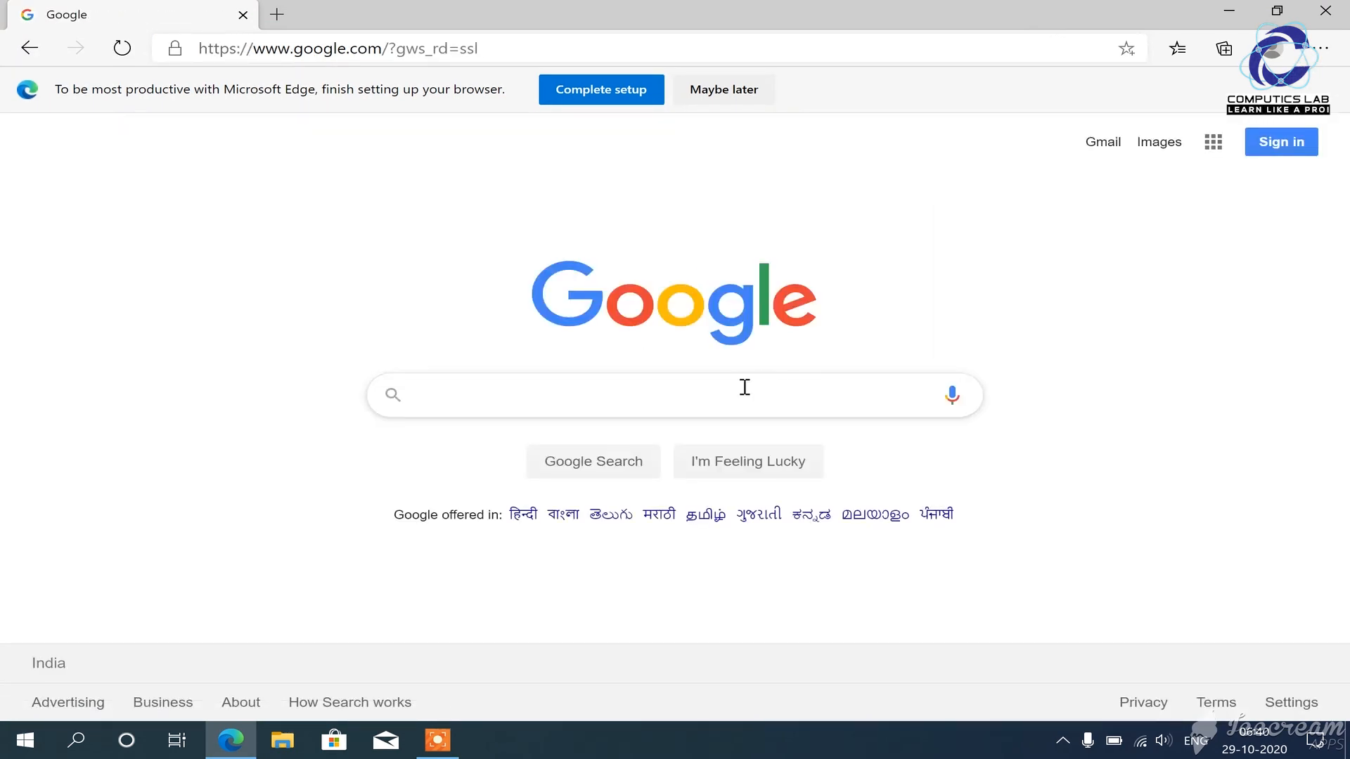
- Search Google for "ninite"
{"action": "left_click", "coordinate": [706, 405]}
{"action": "type", "text": "ninite"}
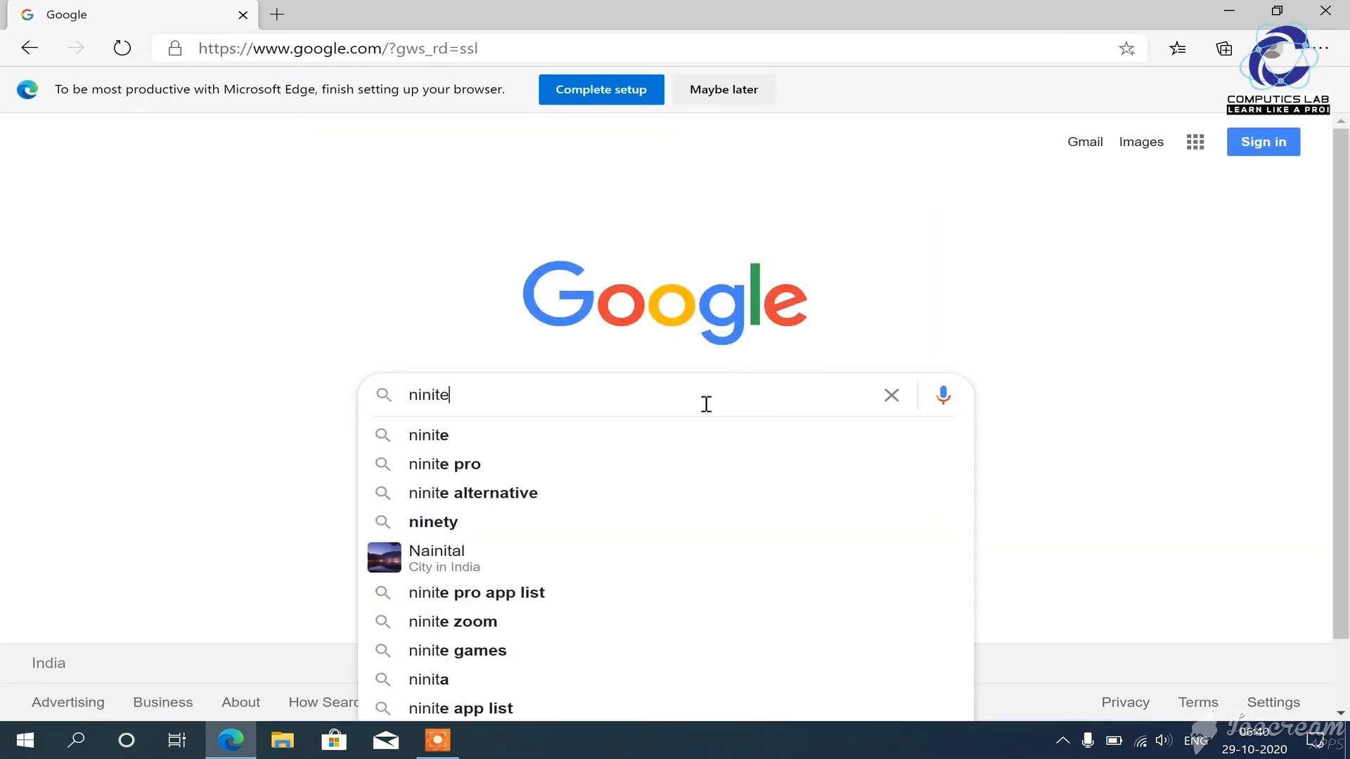
{"action": "left_click", "coordinate": [487, 443]}
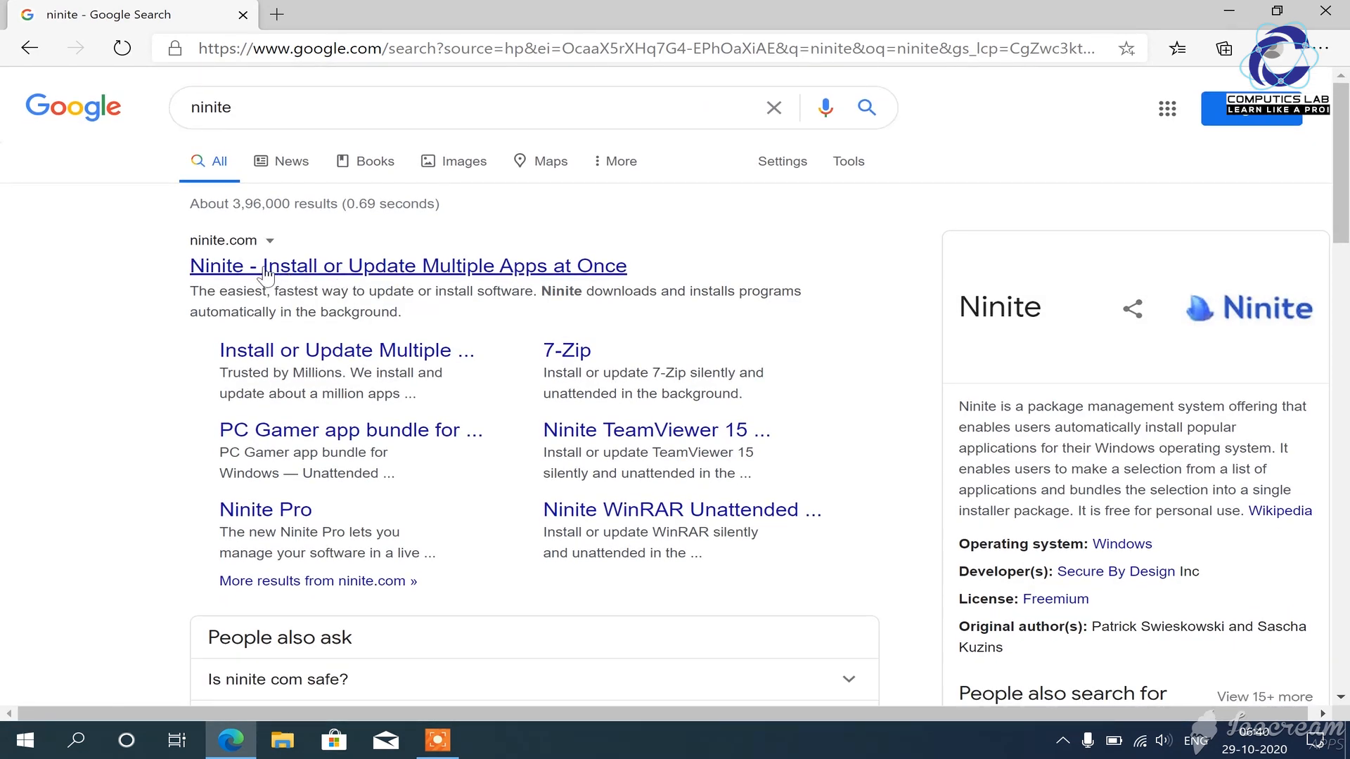
- Open the Ninite website from the search results and bring its list of apps into view
{"action": "left_click", "coordinate": [346, 267]}
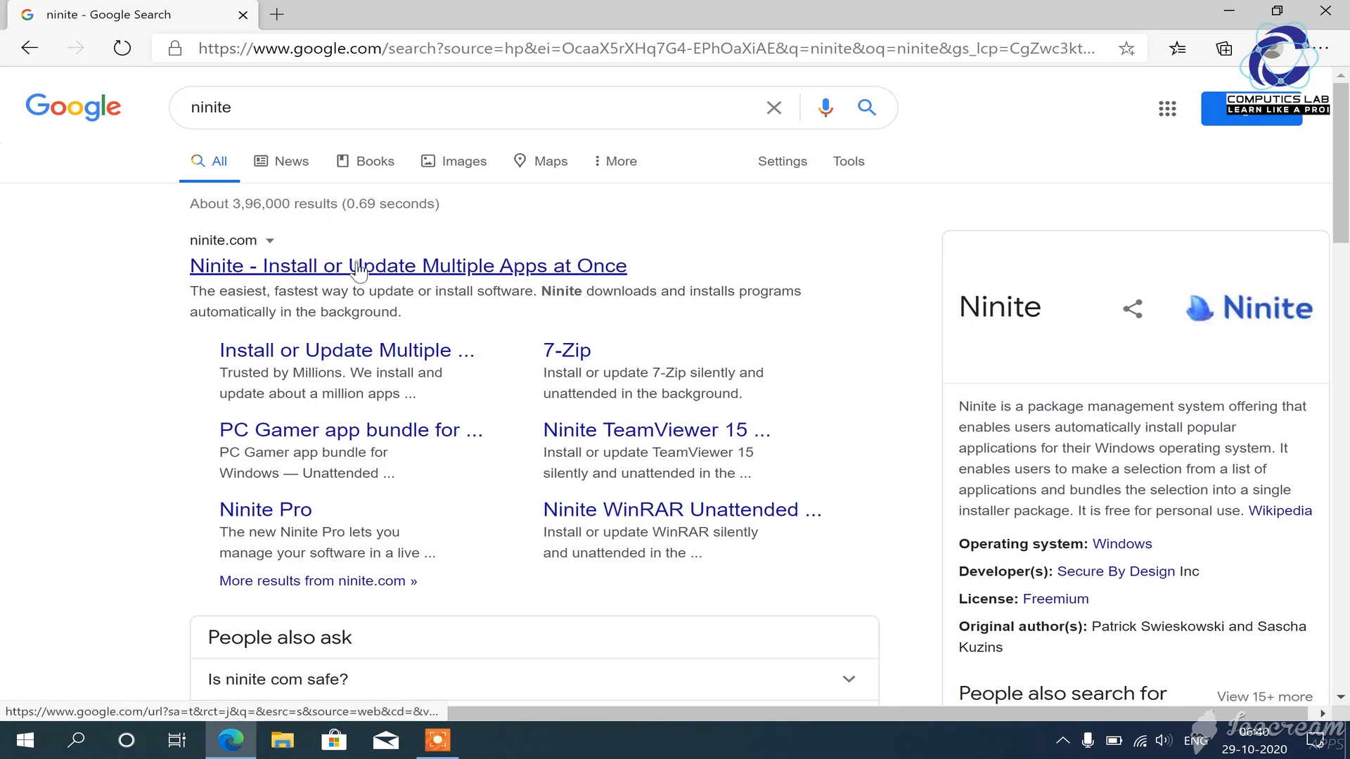
{"action": "scroll", "coordinate": [651, 388], "scroll_direction": "down", "scroll_amount": 8}
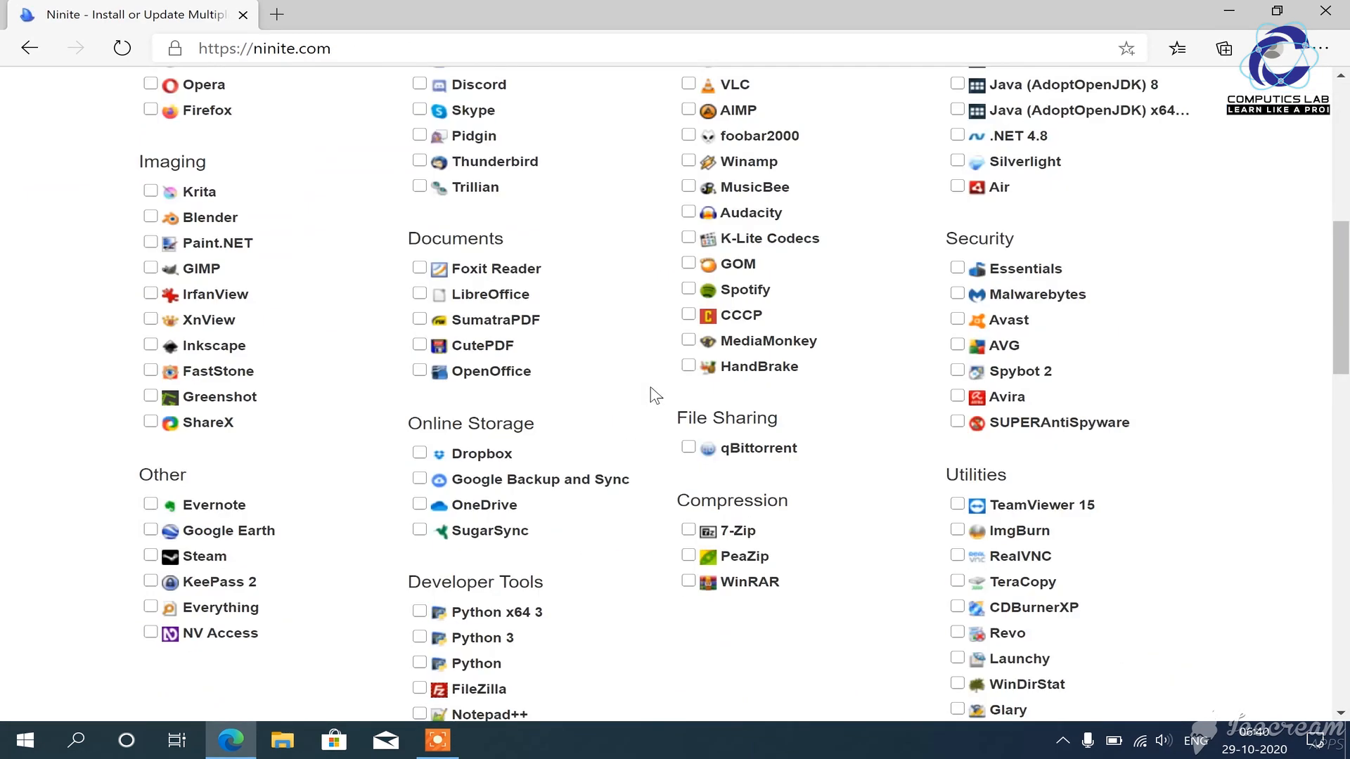
{"action": "scroll", "coordinate": [651, 388], "scroll_direction": "up", "scroll_amount": 2}
{"action": "scroll", "coordinate": [1346, 288], "scroll_direction": "up", "scroll_amount": 2}
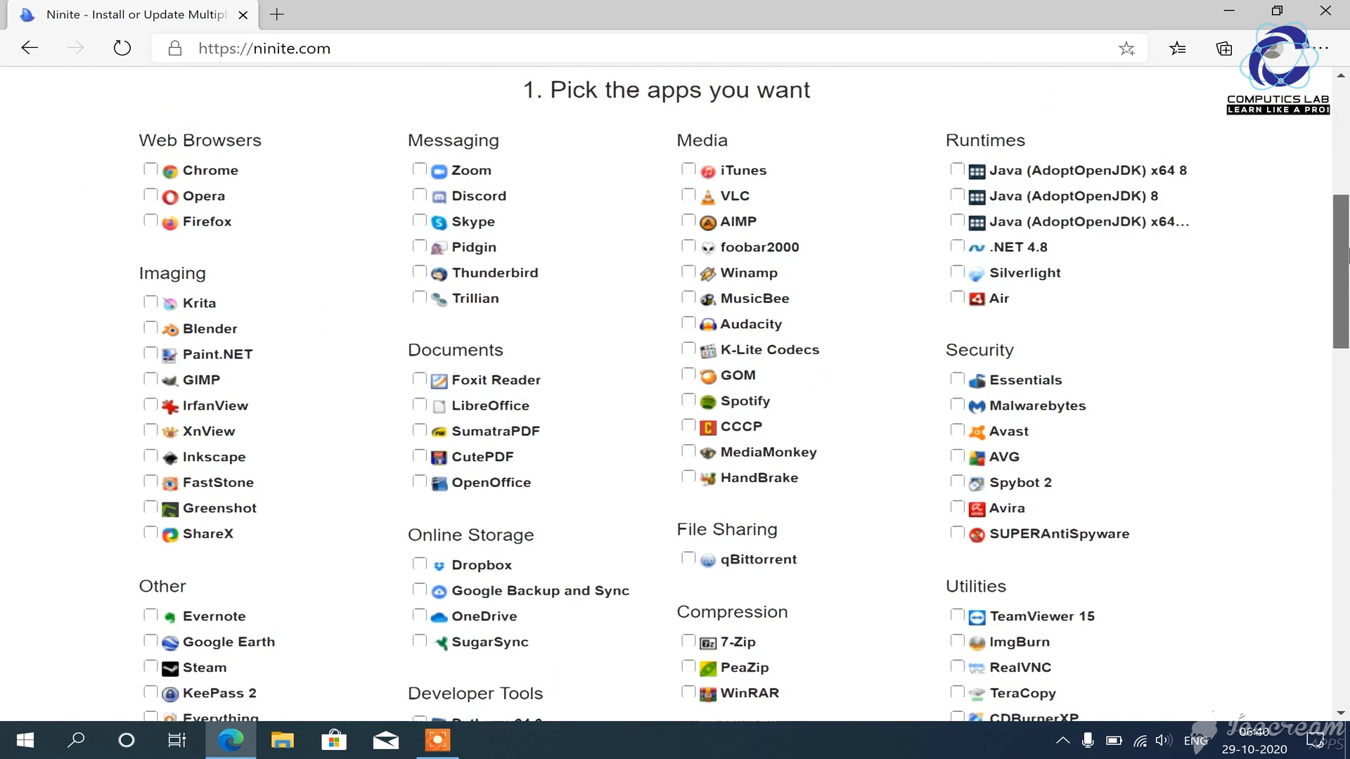
- Select Chrome, Firefox, Zoom, Skype, VLC and .NET 4.8 in the Ninite app list
{"action": "left_click", "coordinate": [151, 177]}
{"action": "left_click", "coordinate": [151, 227]}
{"action": "left_click", "coordinate": [419, 176]}
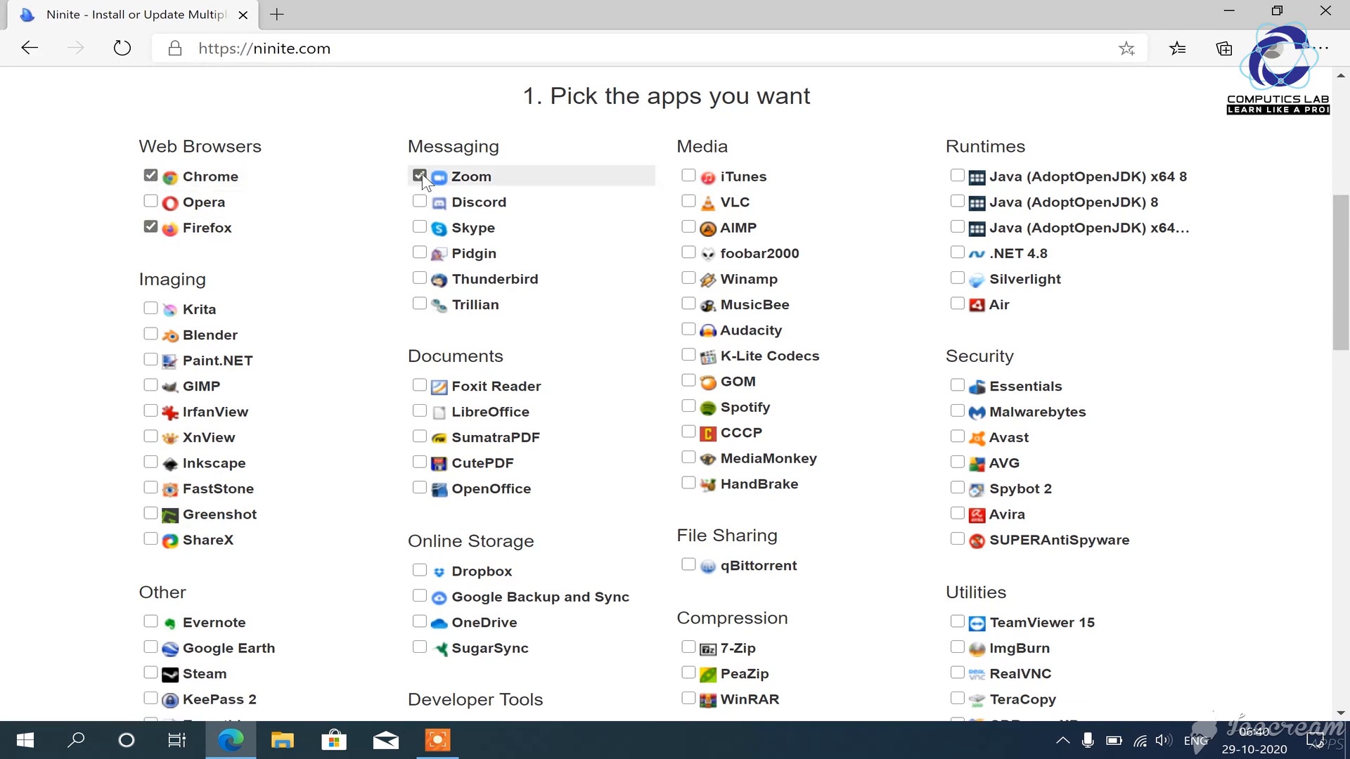
{"action": "left_click", "coordinate": [419, 227]}
{"action": "left_click", "coordinate": [688, 202]}
{"action": "left_click", "coordinate": [956, 252]}
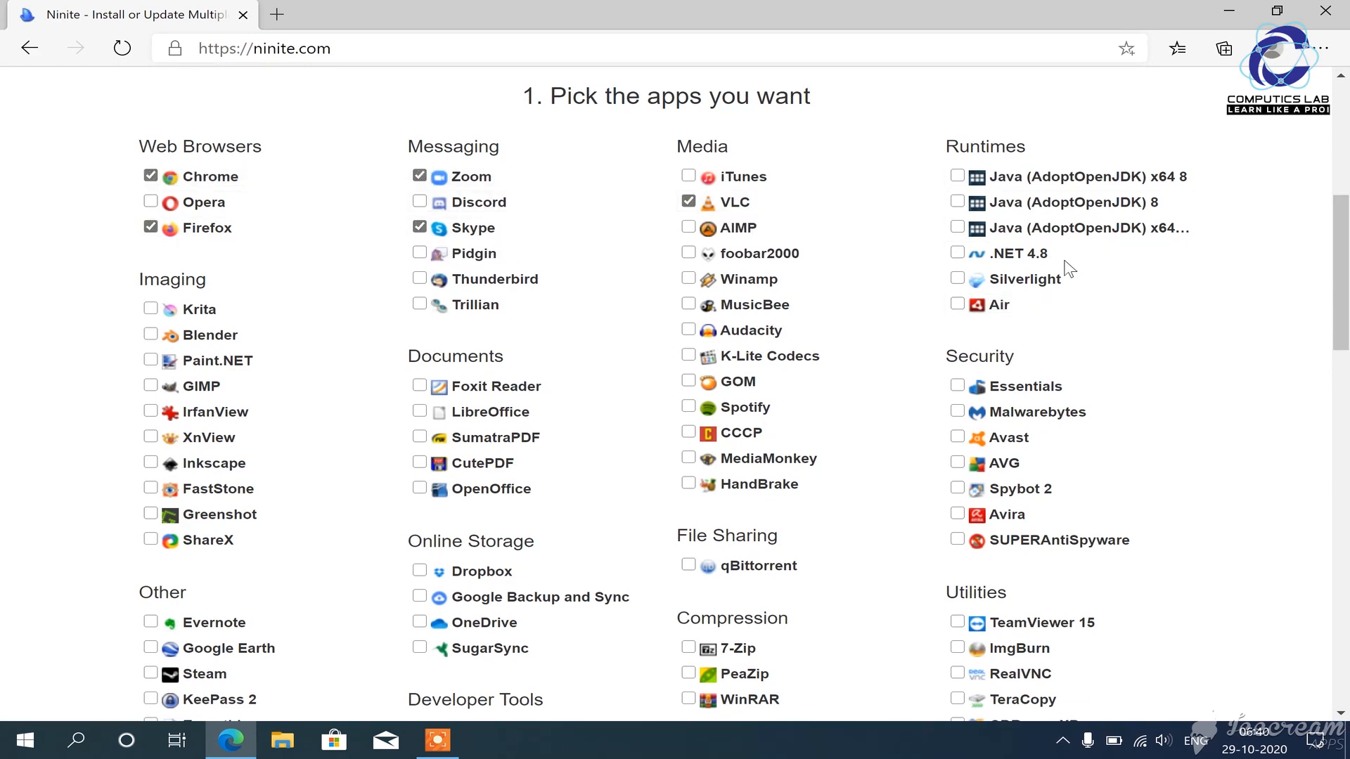
- Add Foxit Reader, TeamViewer 15 and Notepad++ to the selected Ninite apps
{"action": "scroll", "coordinate": [1069, 267], "scroll_direction": "down", "scroll_amount": 1}
{"action": "left_click", "coordinate": [420, 282]}
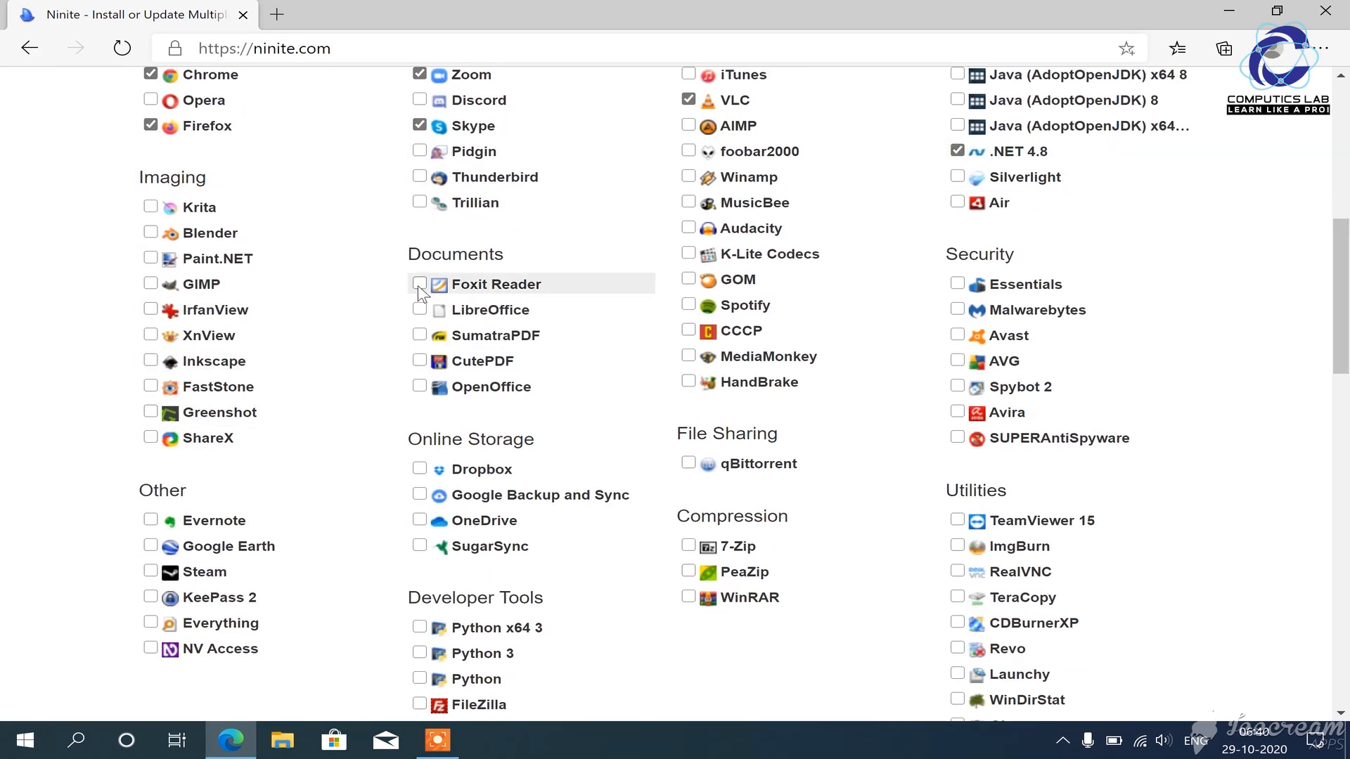
{"action": "left_click_drag", "start_coordinate": [1346, 344], "coordinate": [1346, 427]}
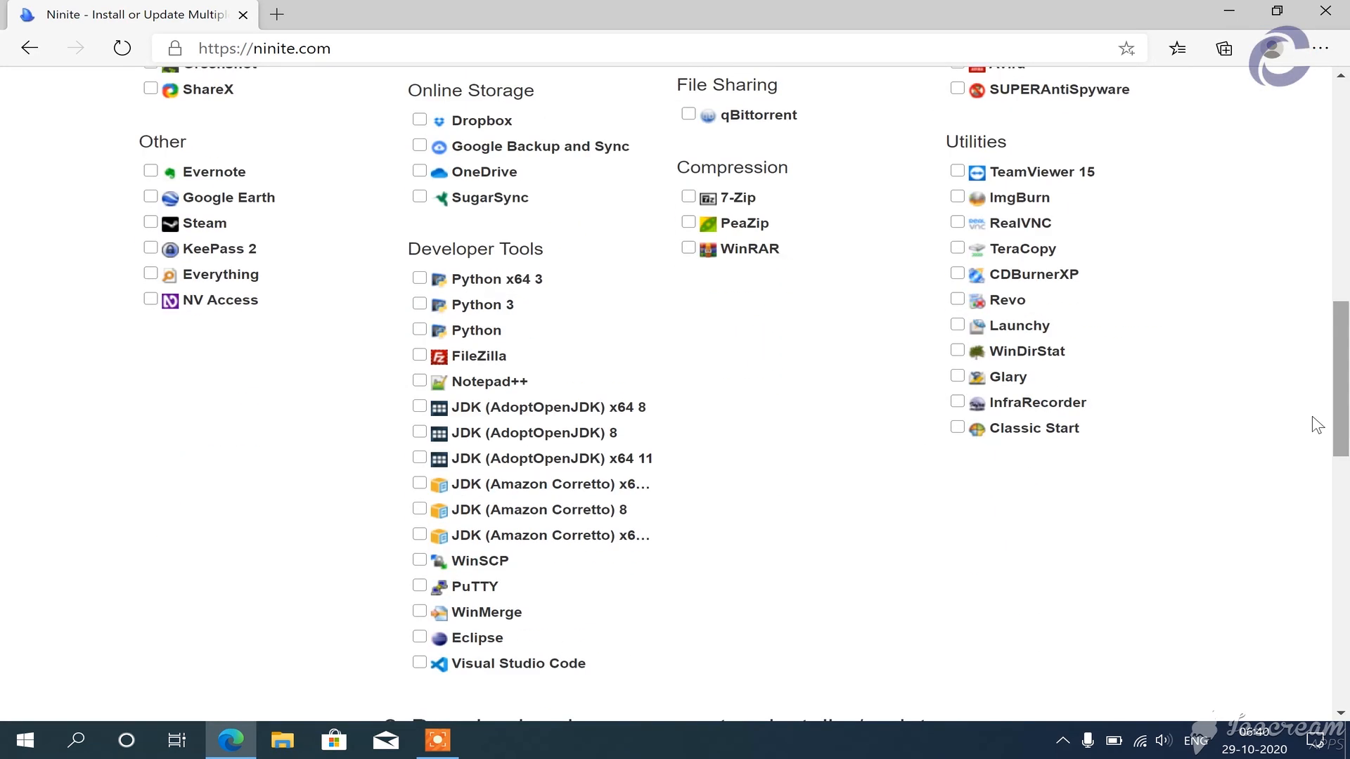
{"action": "left_click", "coordinate": [957, 171]}
{"action": "left_click", "coordinate": [959, 248]}
{"action": "left_click", "coordinate": [959, 249]}
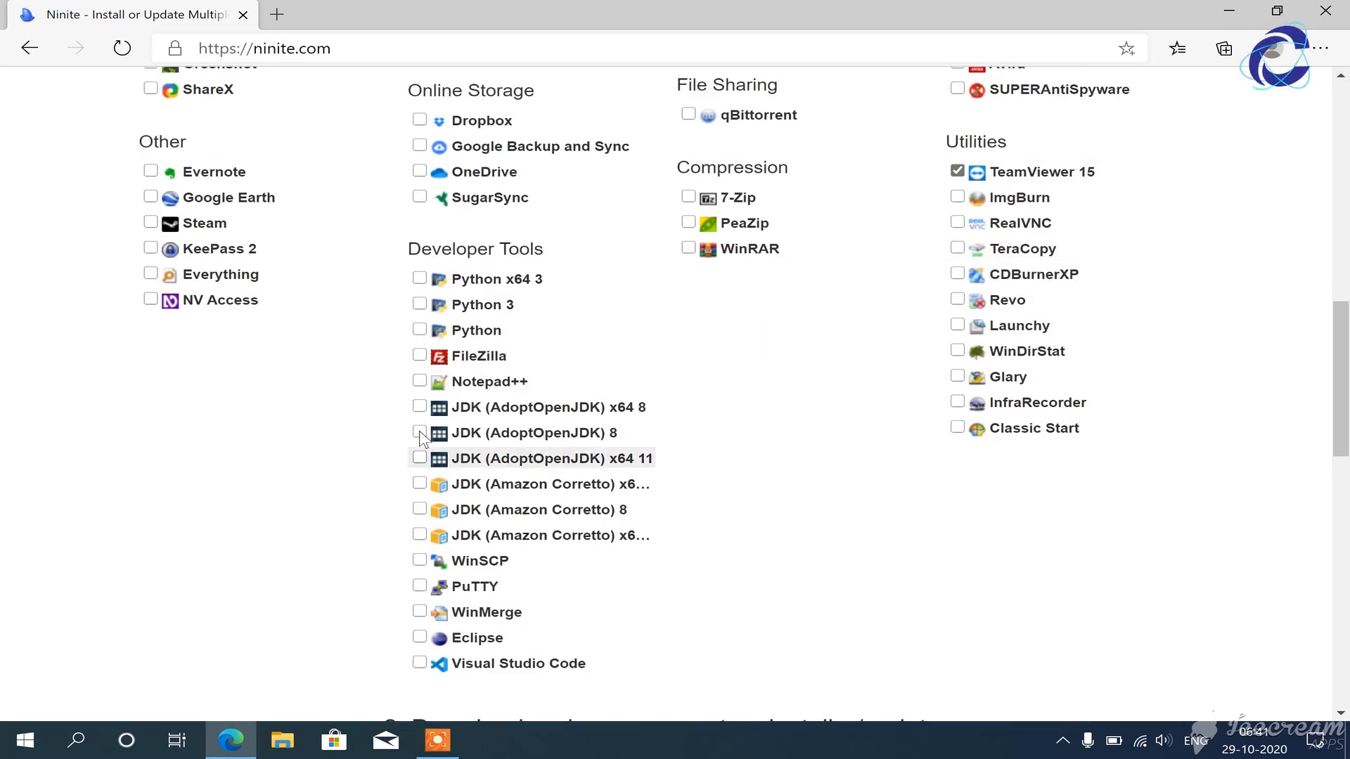
{"action": "left_click", "coordinate": [419, 380]}
- Download the custom Ninite installer for the selected apps and show the file in its folder
{"action": "left_click_drag", "start_coordinate": [1347, 439], "coordinate": [1346, 495]}
{"action": "left_click", "coordinate": [622, 530]}
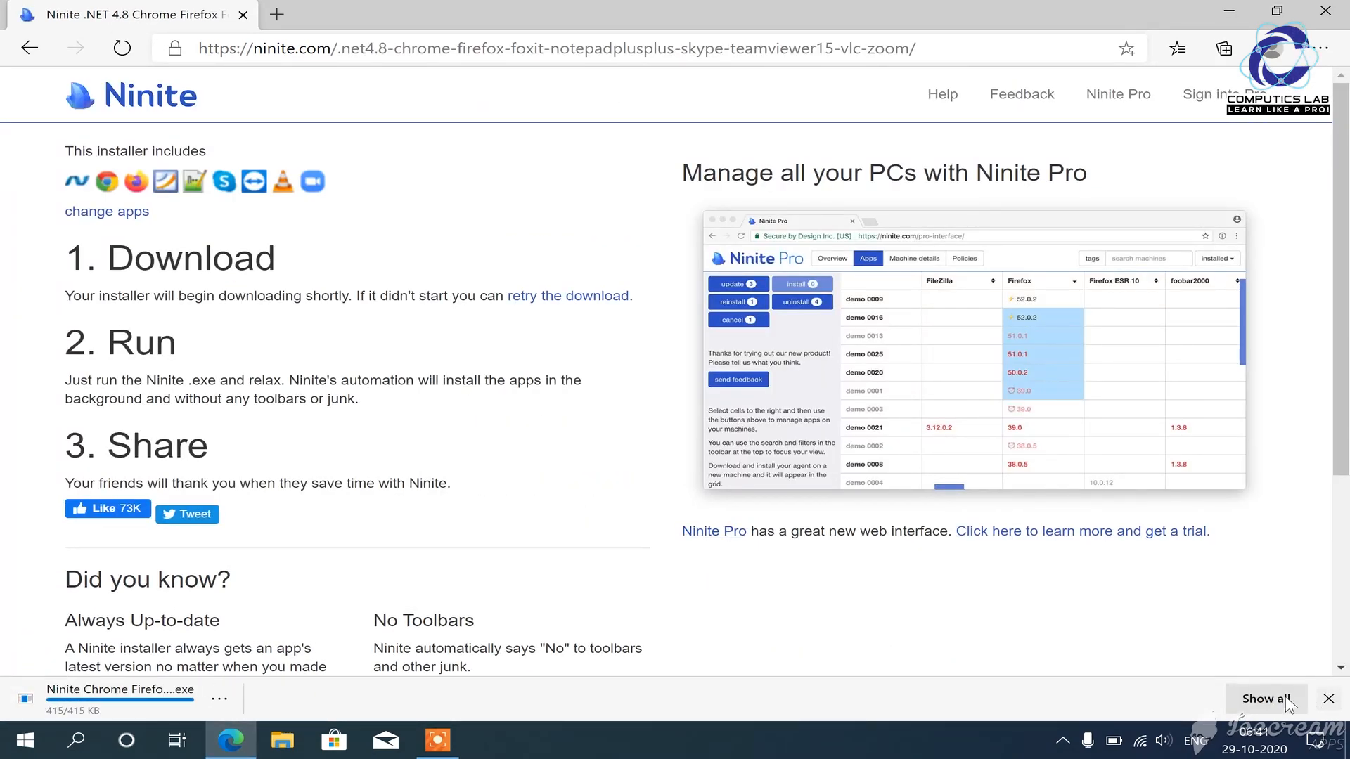
{"action": "left_click", "coordinate": [1286, 700]}
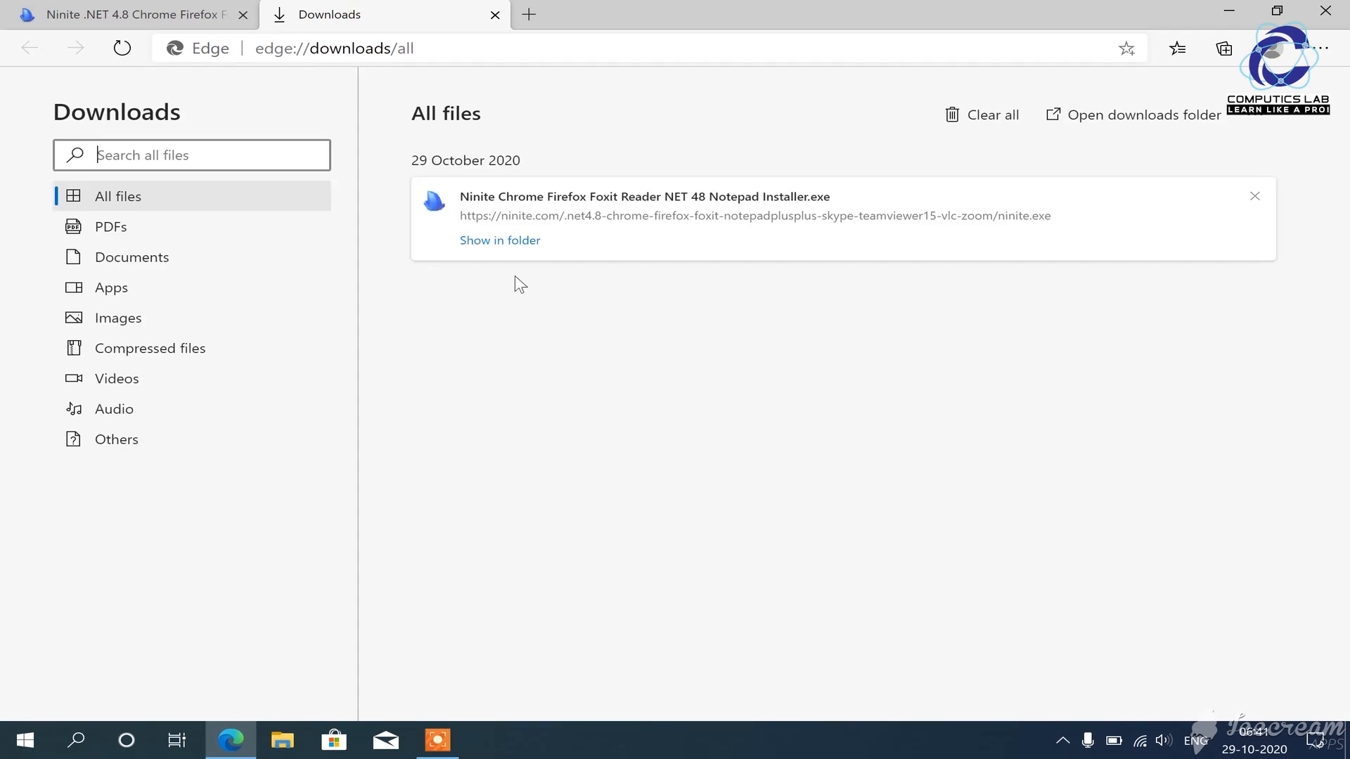
{"action": "left_click", "coordinate": [507, 241]}
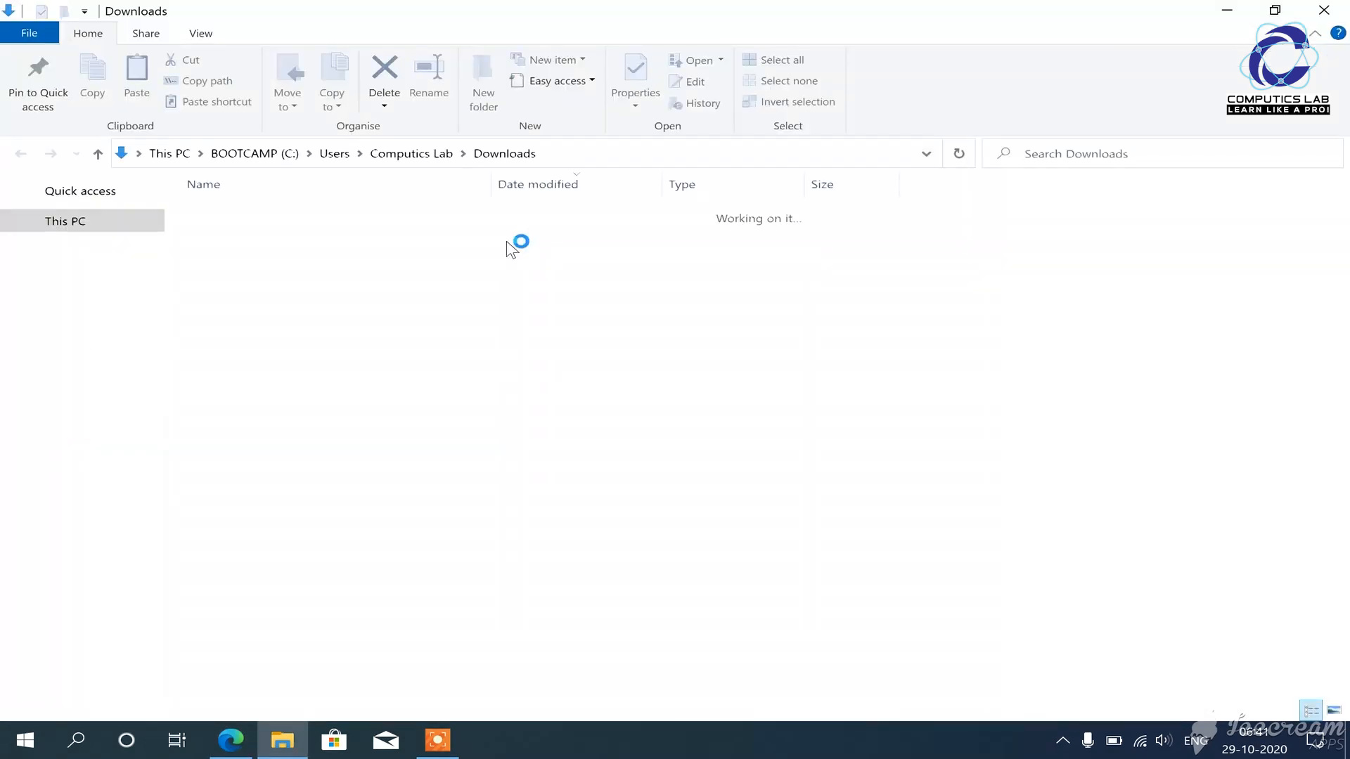
- Display the Downloads folder with large icons and run the Ninite installer as administrator
{"action": "left_click", "coordinate": [209, 42]}
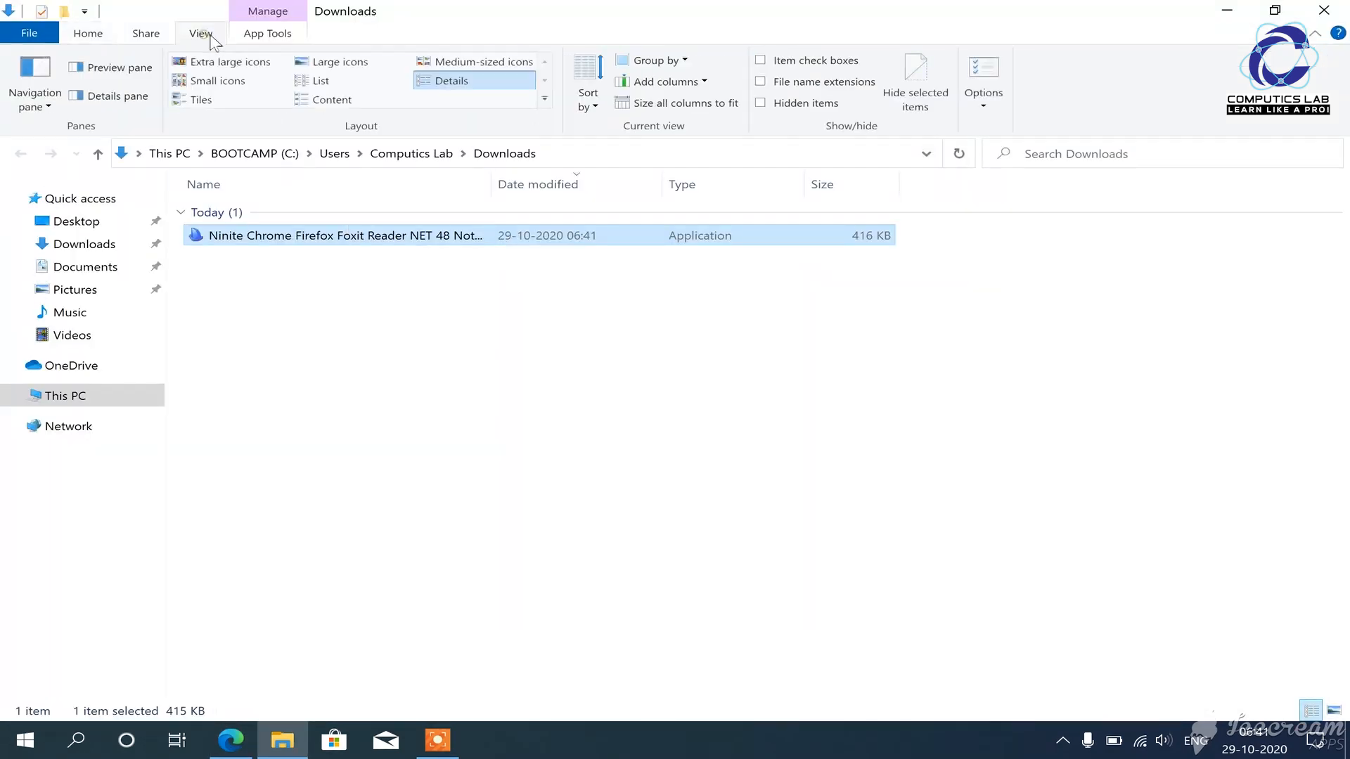
{"action": "left_click", "coordinate": [333, 62]}
{"action": "right_click", "coordinate": [250, 272]}
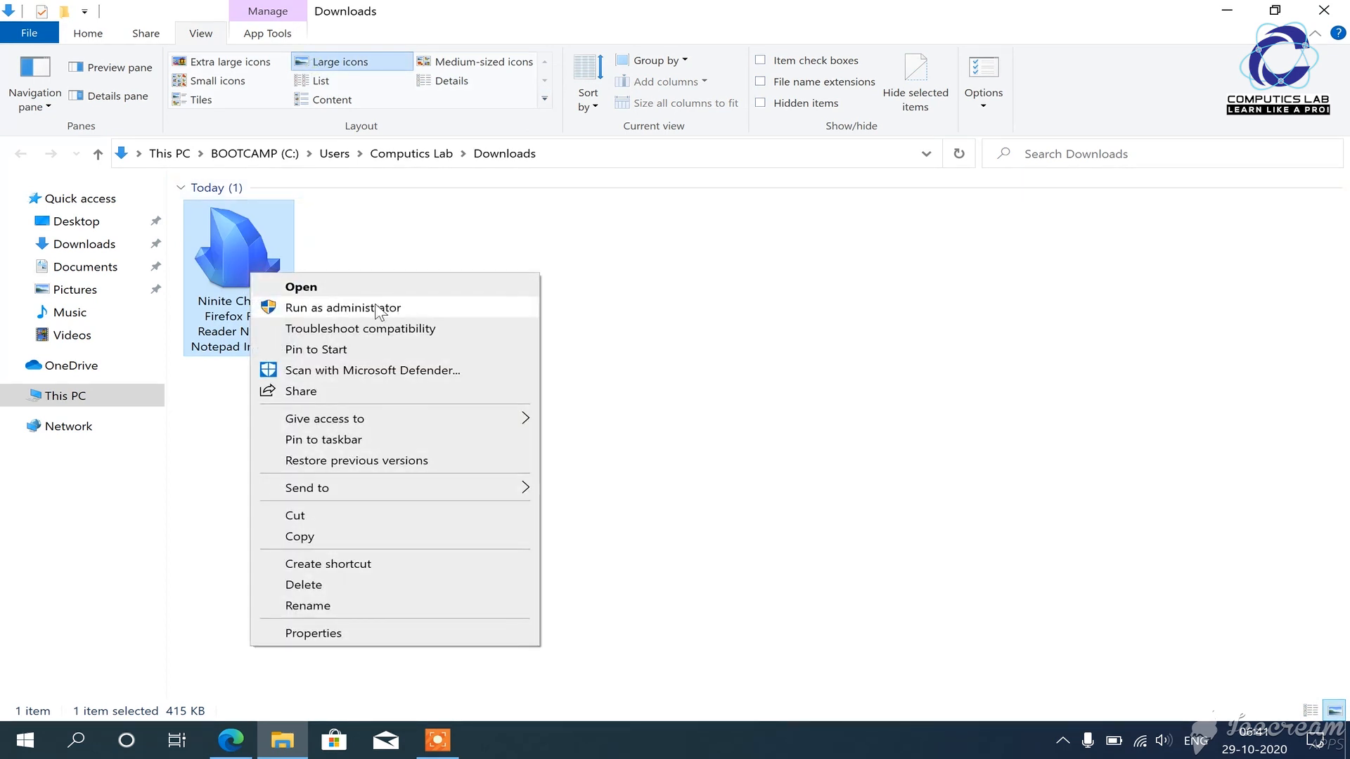
{"action": "left_click", "coordinate": [425, 309]}
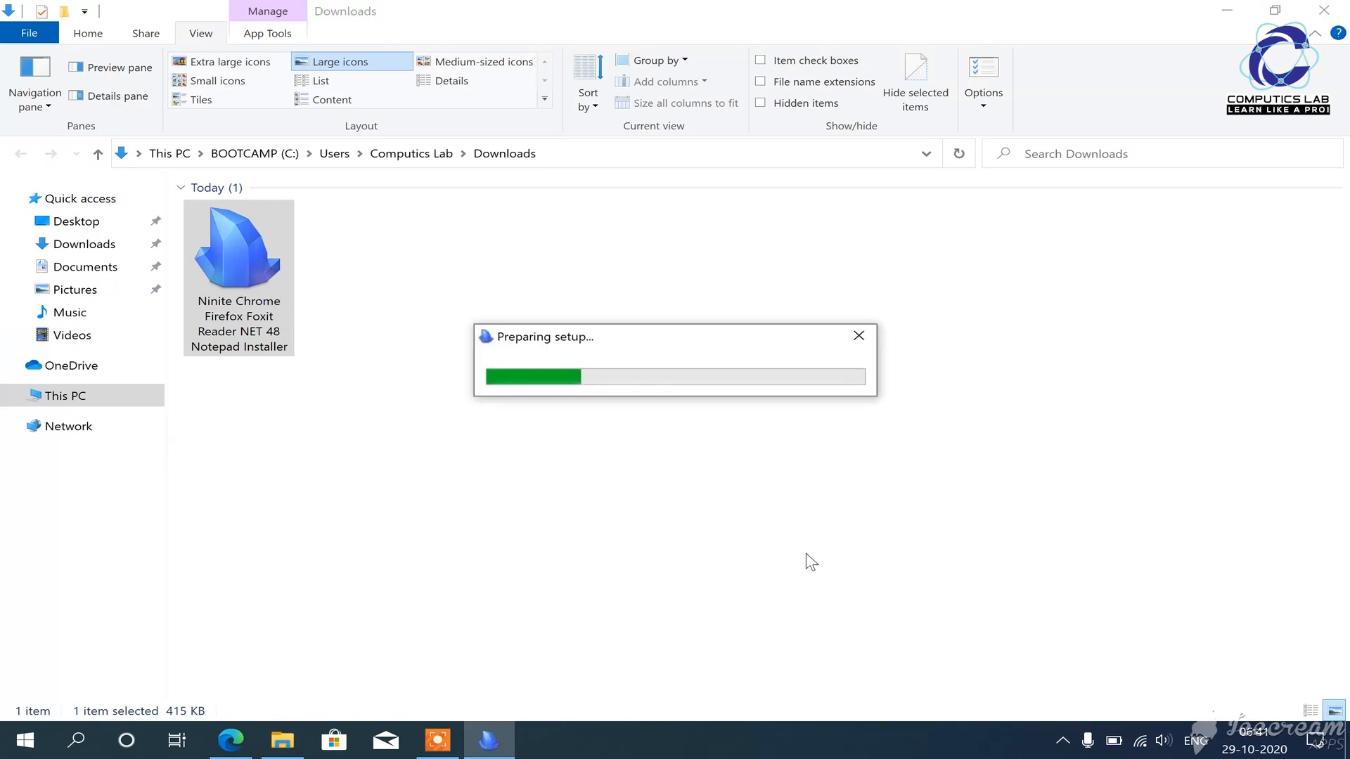
- Minimise the File Explorer and Edge windows and show the per-application details of the Ninite installation
{"action": "left_click", "coordinate": [1229, 11]}
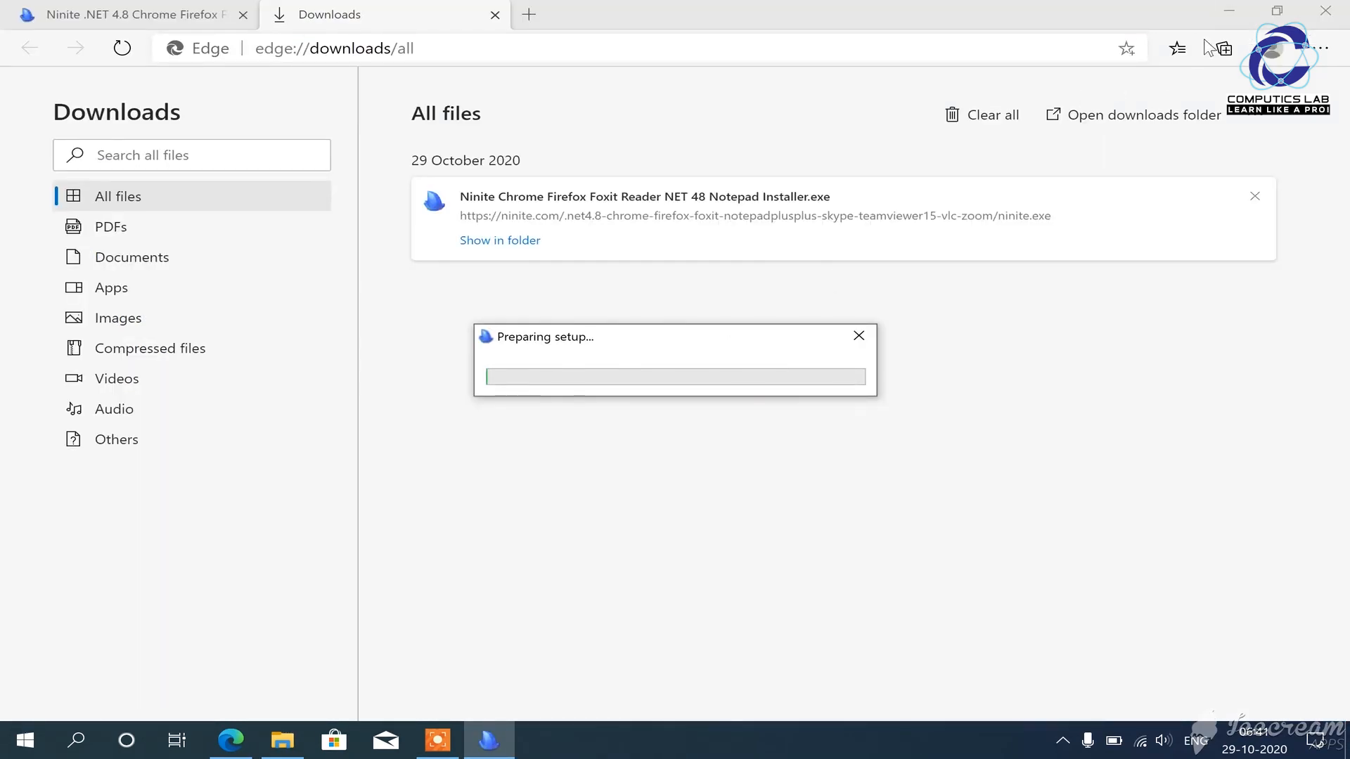
{"action": "left_click", "coordinate": [1230, 13]}
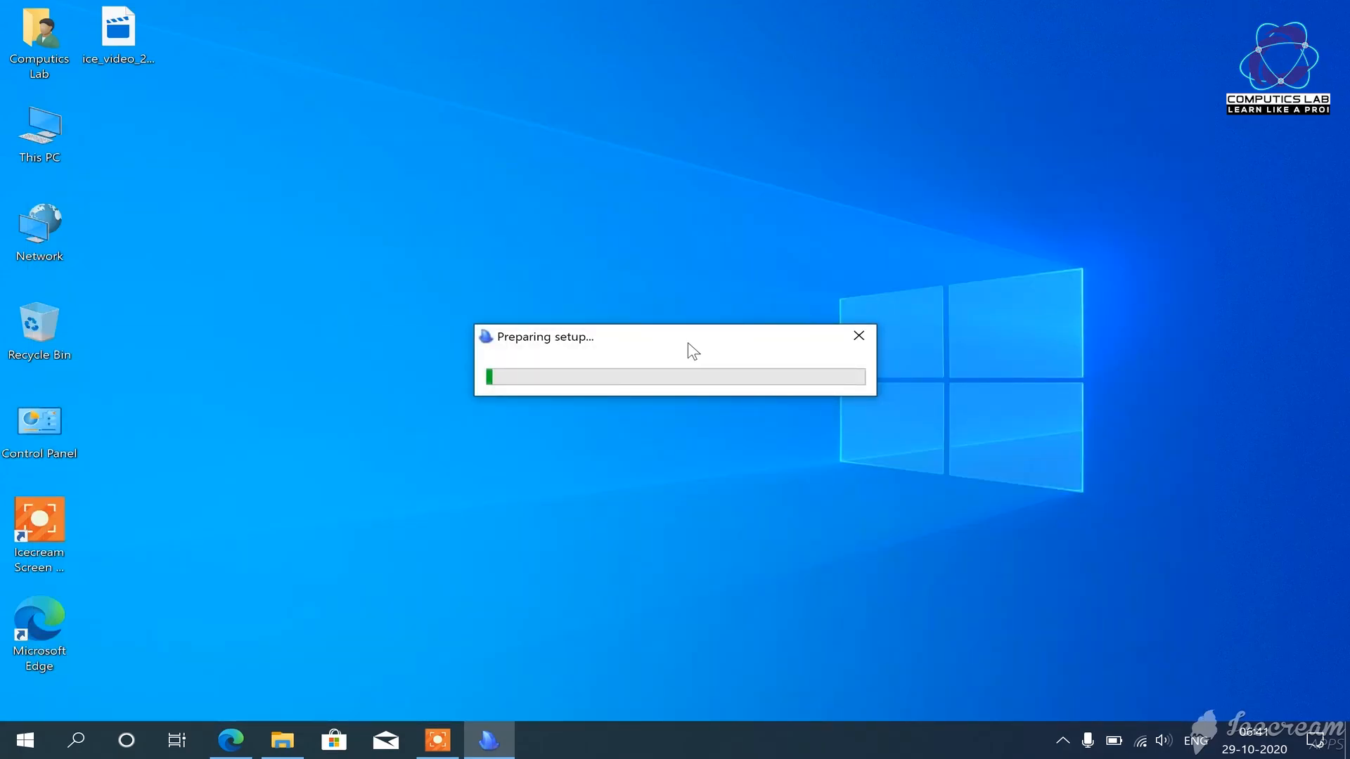
{"action": "left_click_drag", "start_coordinate": [677, 345], "coordinate": [672, 295]}
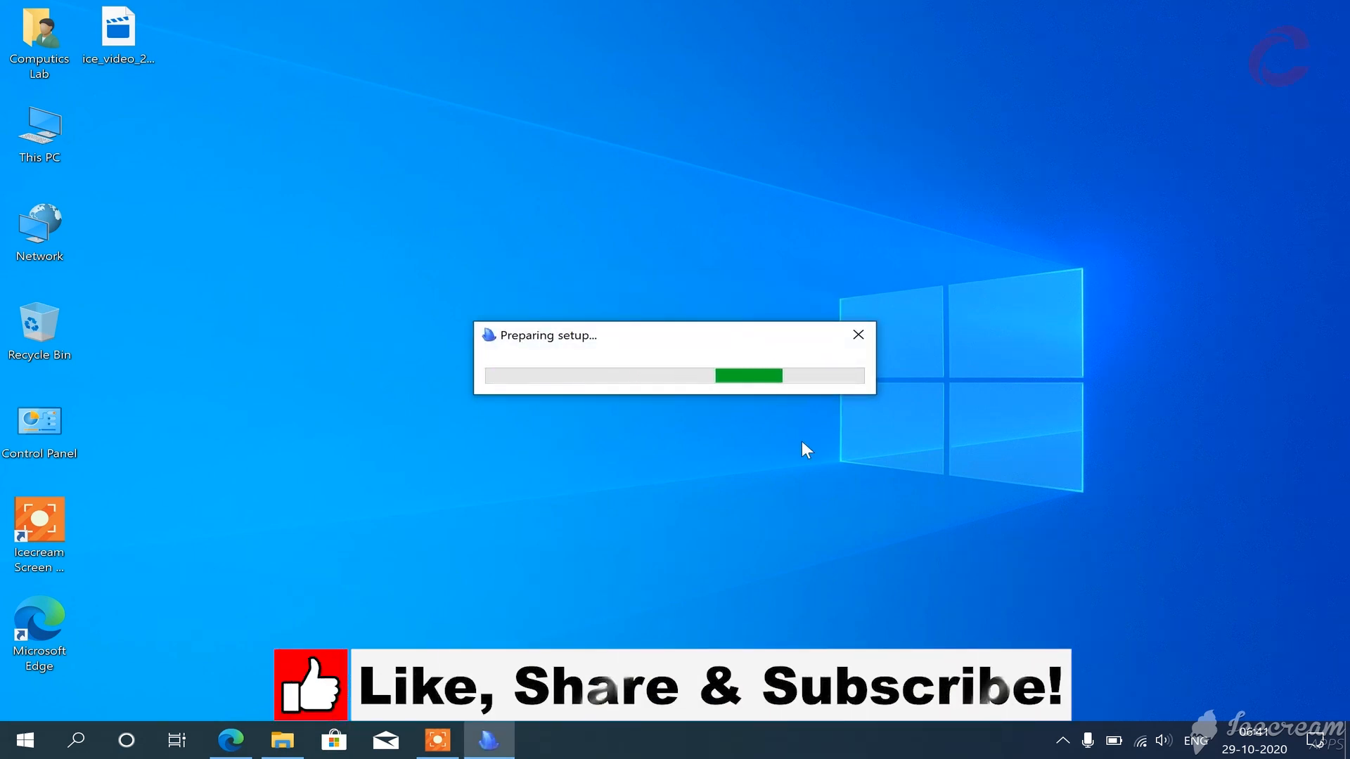
{"action": "left_click", "coordinate": [420, 311]}
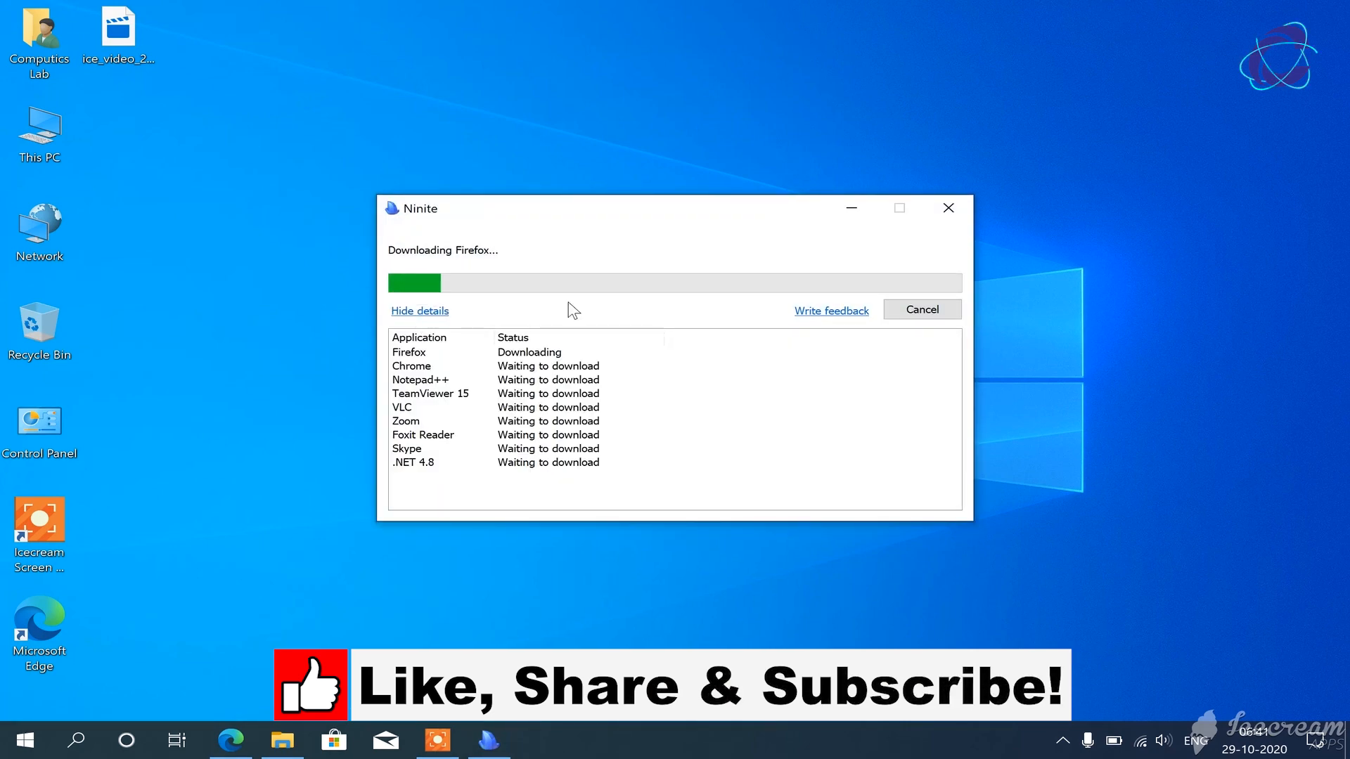
{"action": "left_click_drag", "start_coordinate": [701, 219], "coordinate": [701, 212]}
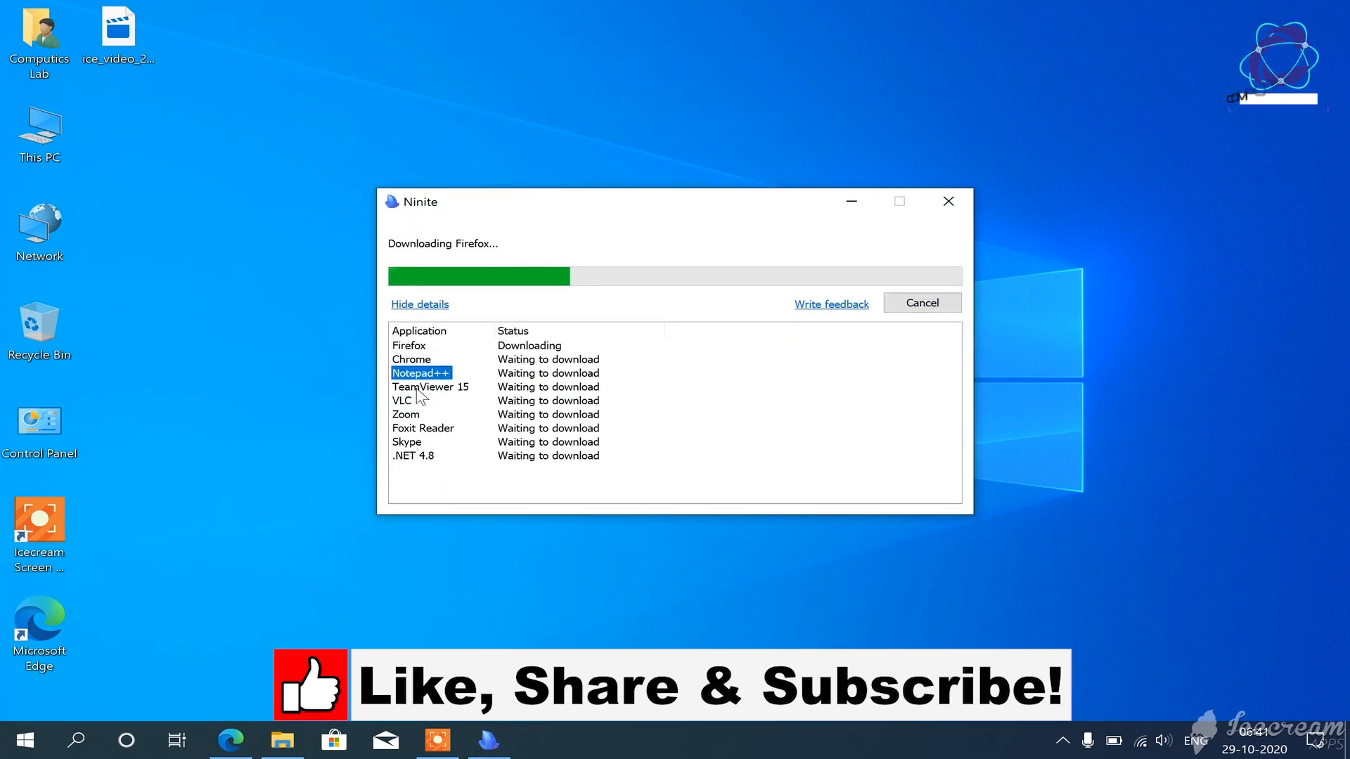